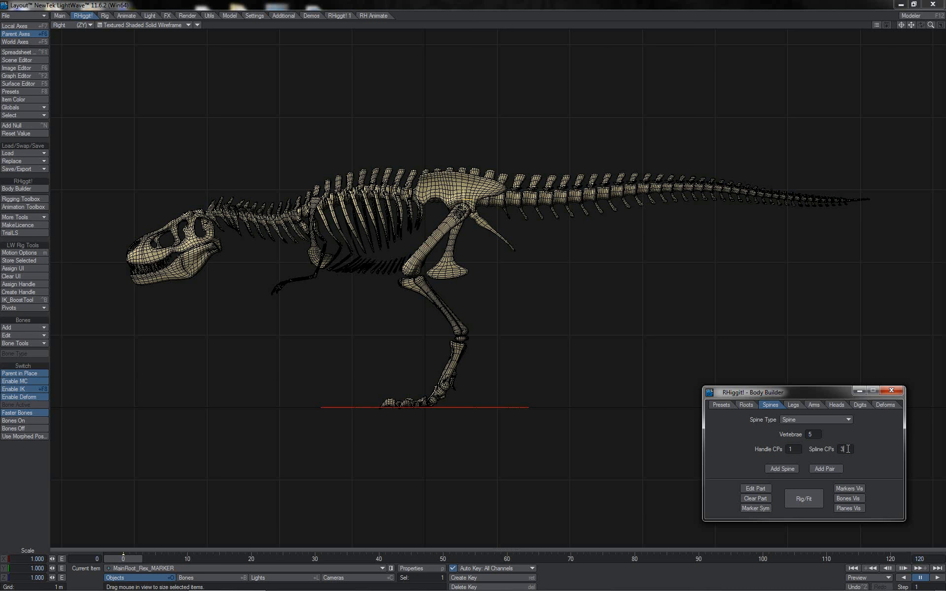
# Step: Add a Spine part with 5 vertebrae, 1 handle CP and 3 spline CPs, parented to MainRoot
pyautogui.click(790, 469)
pyautogui.click(789, 468)
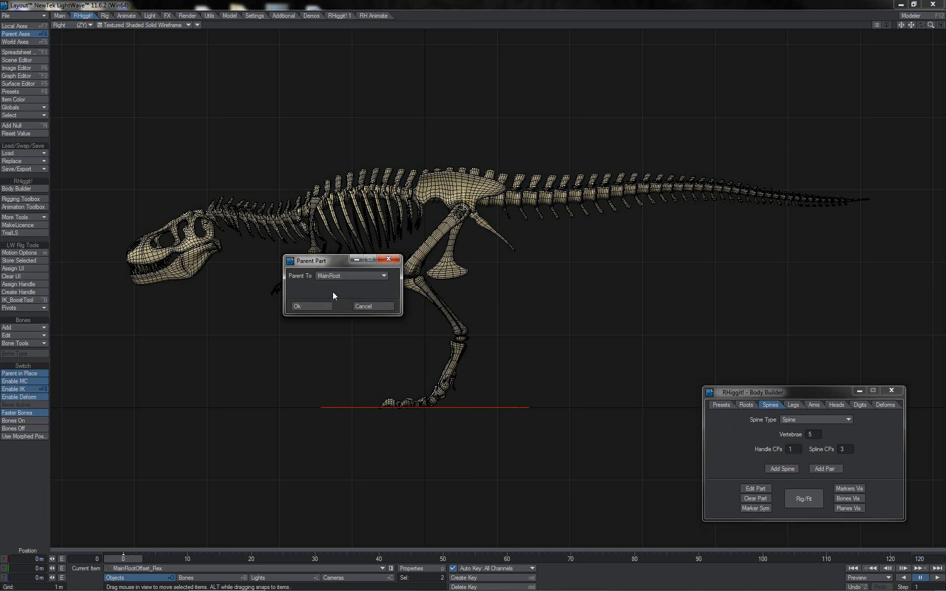
pyautogui.click(325, 306)
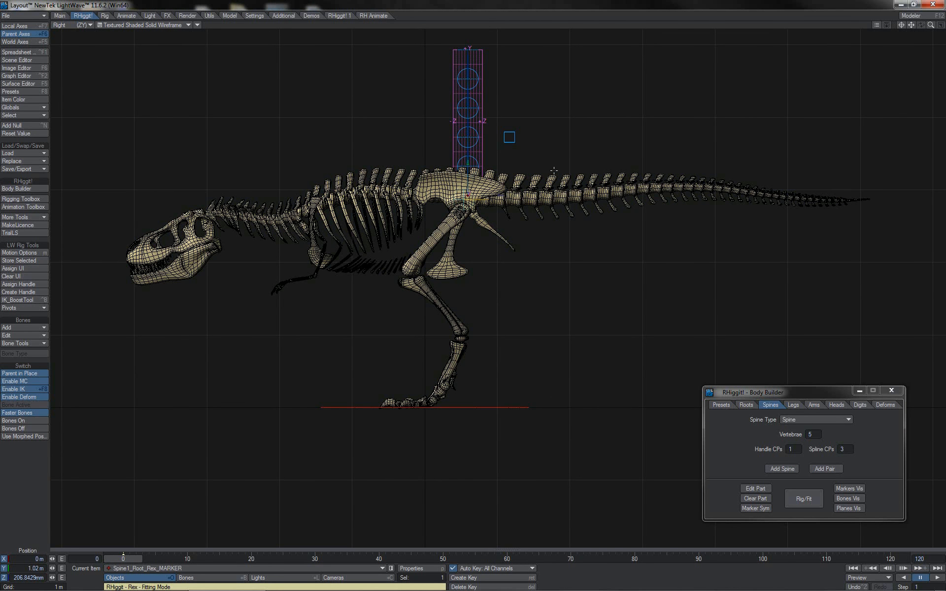
# Step: Move, rotate and scale the spine root marker so the spine runs forward from the pelvis through the rib cage
pyautogui.moveTo(554, 171)
pyautogui.mouseDown()
pyautogui.moveTo(522, 161)
pyautogui.moveTo(527, 172)
pyautogui.mouseUp()
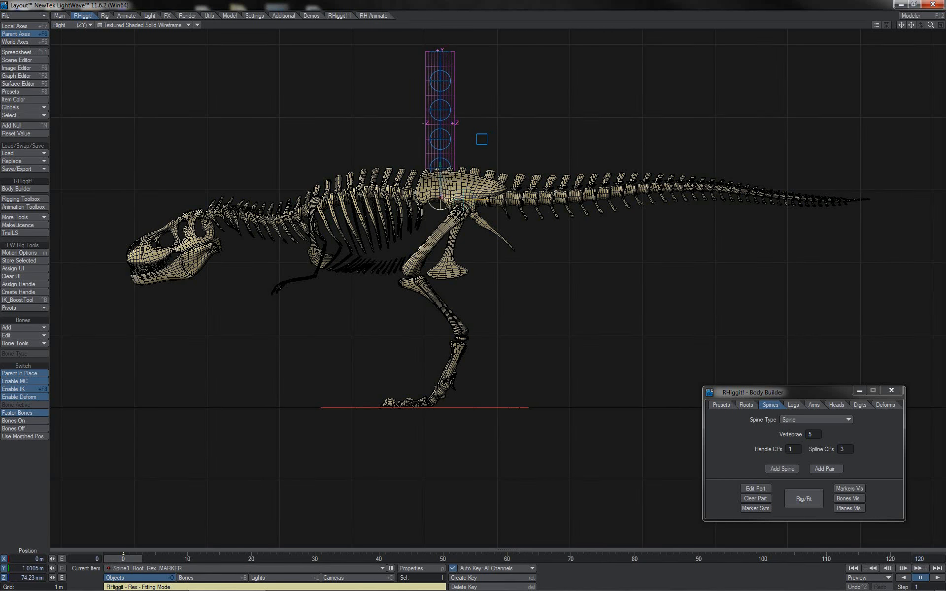
pyautogui.press('y')
pyautogui.moveTo(459, 170); pyautogui.dragTo(458, 197)
pyautogui.hotkey('shift', 'a')
pyautogui.moveTo(463, 268)
pyautogui.mouseDown()
pyautogui.moveTo(463, 277)
pyautogui.moveTo(491, 276)
pyautogui.mouseUp()
pyautogui.press('h')
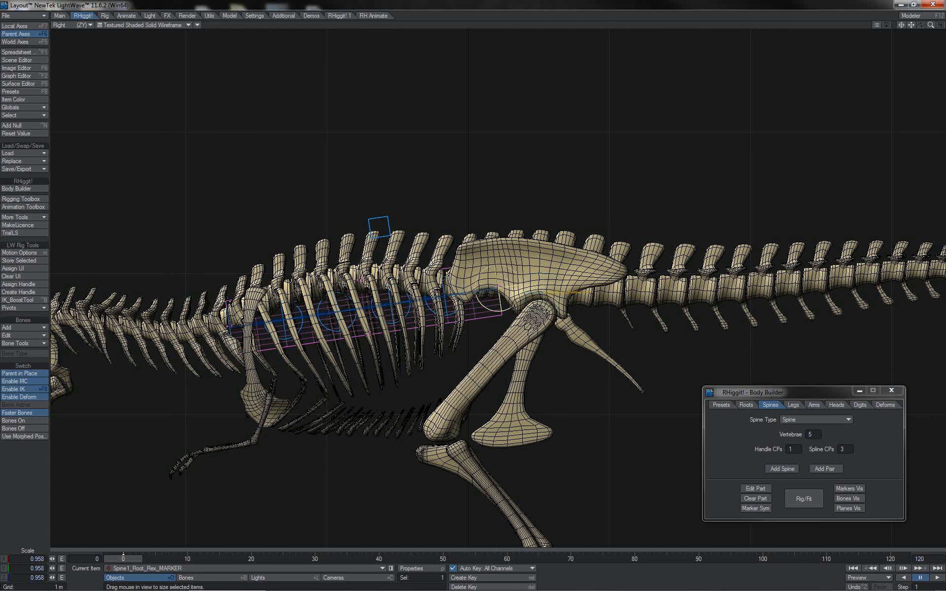
pyautogui.moveTo(492, 275)
pyautogui.mouseDown()
pyautogui.moveTo(446, 271)
pyautogui.moveTo(445, 262)
pyautogui.mouseUp()
# Step: Place the individual vertebra markers on the skeleton's backbone and raise the spine handle marker well above the back
pyautogui.click(450, 279)
pyautogui.press('t')
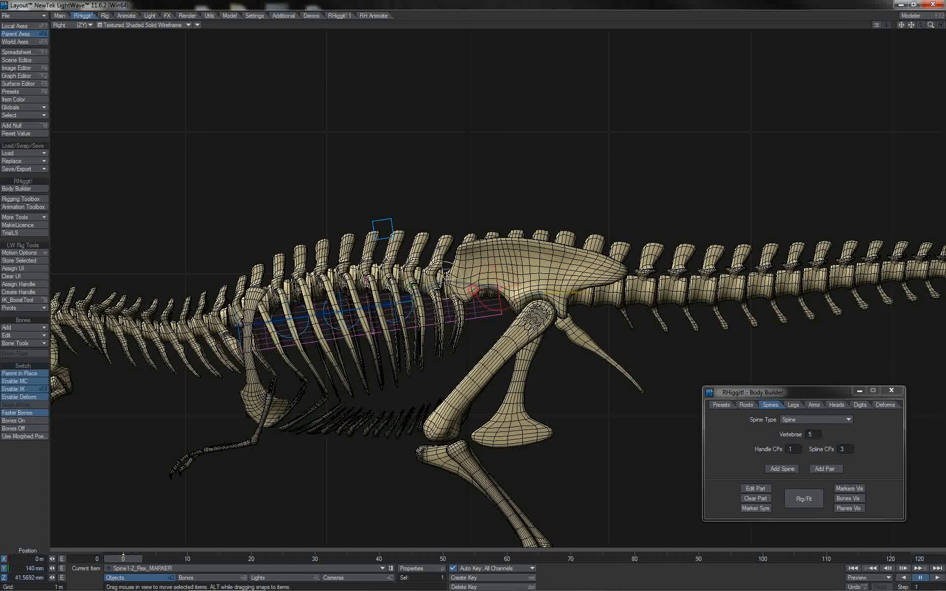
pyautogui.click(409, 312)
pyautogui.moveTo(393, 285); pyautogui.dragTo(390, 258)
pyautogui.click(340, 310)
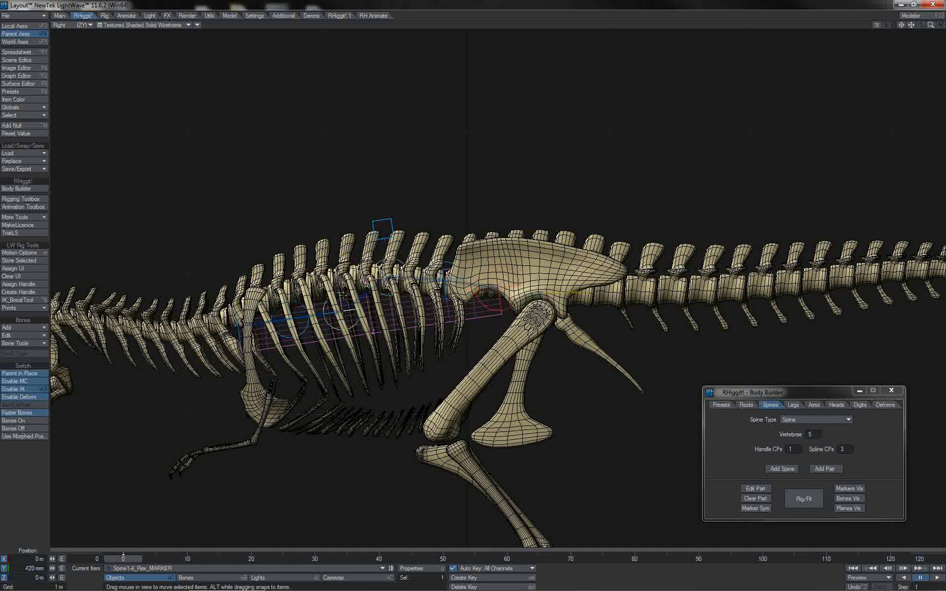
pyautogui.moveTo(341, 296); pyautogui.dragTo(337, 267)
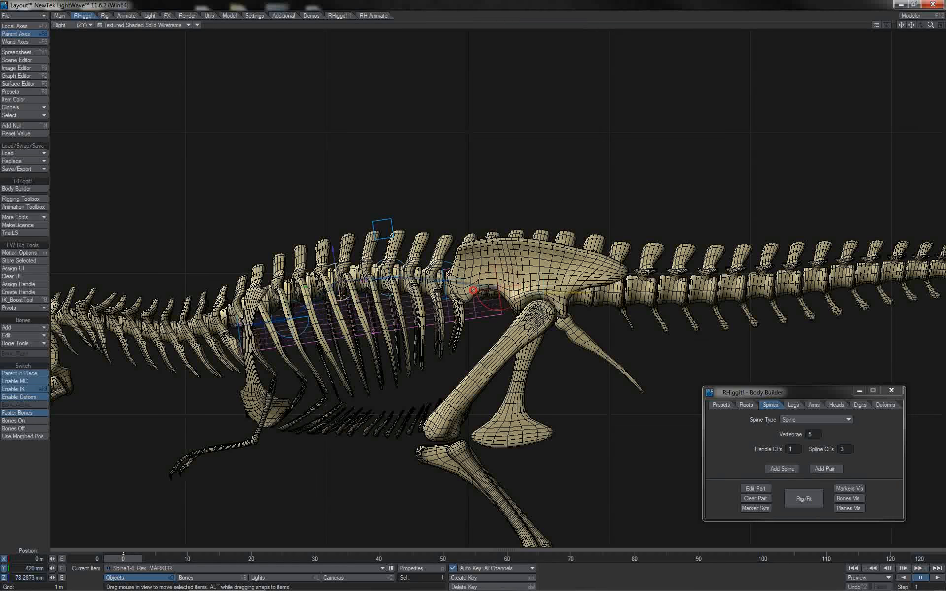
pyautogui.moveTo(287, 320); pyautogui.dragTo(285, 272)
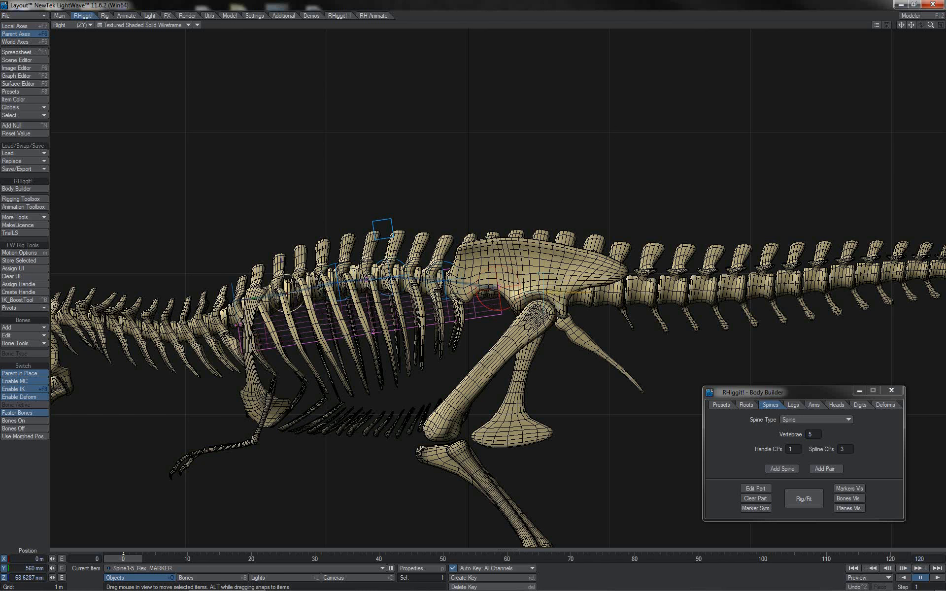
pyautogui.click(385, 220)
pyautogui.moveTo(422, 192)
pyautogui.mouseDown()
pyautogui.moveTo(399, 140)
pyautogui.moveTo(398, 131)
pyautogui.moveTo(417, 135)
pyautogui.mouseUp()
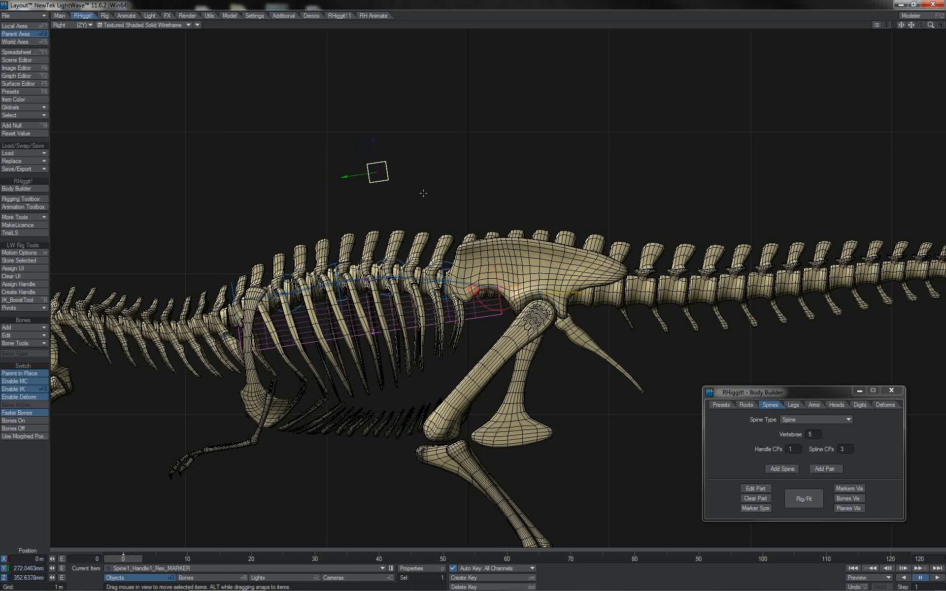
# Step: Hide the markers and planes, and assign the Body weight map to the five spine bones
pyautogui.click(856, 488)
pyautogui.click(853, 509)
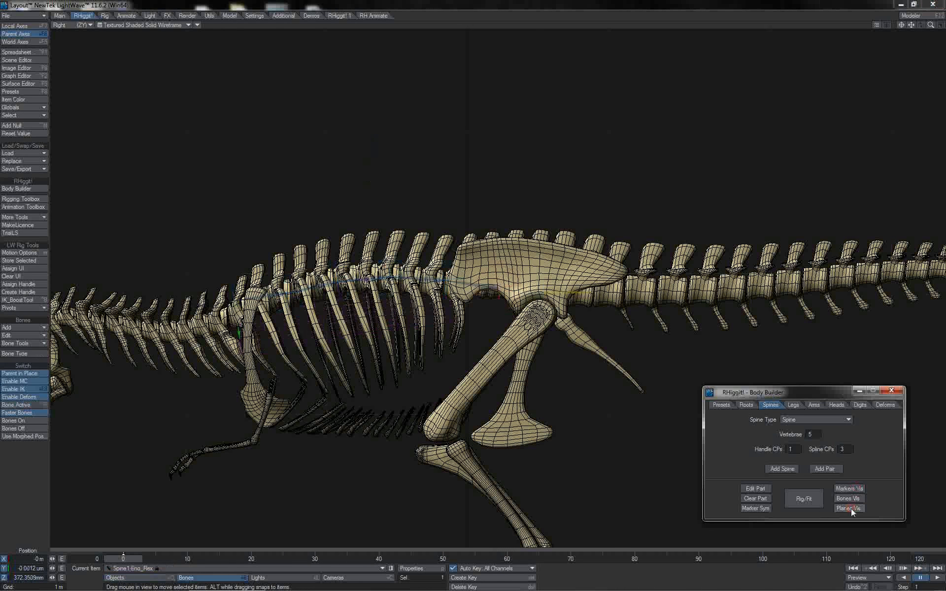
pyautogui.keyDown('shift'); pyautogui.moveTo(463, 247); pyautogui.dragTo(245, 322); pyautogui.keyUp('shift')
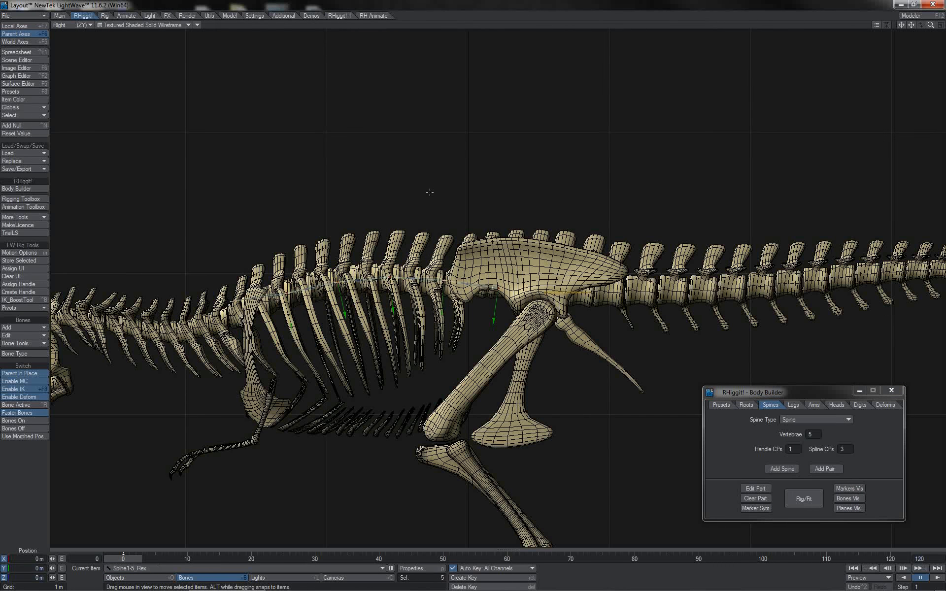
pyautogui.press('p')
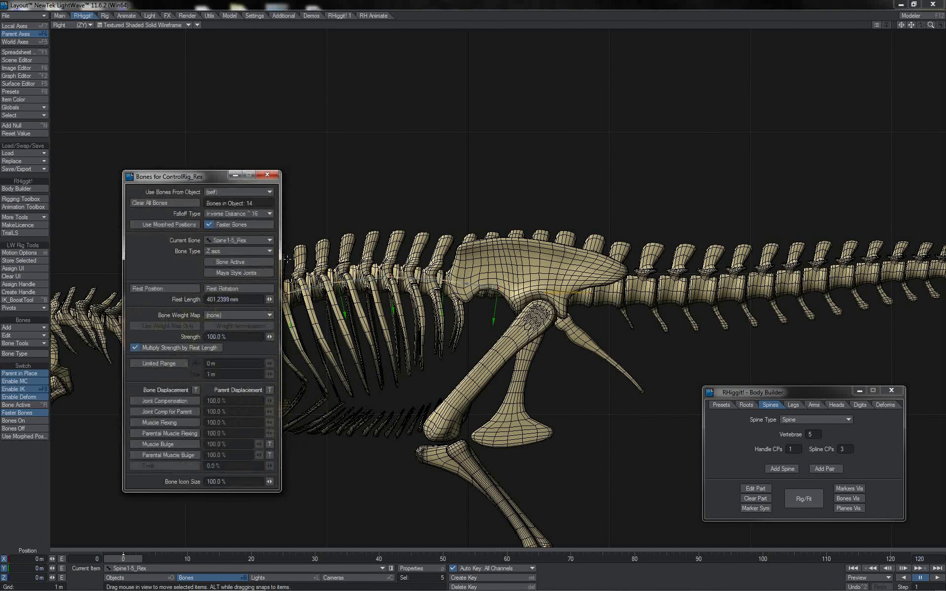
pyautogui.click(245, 315)
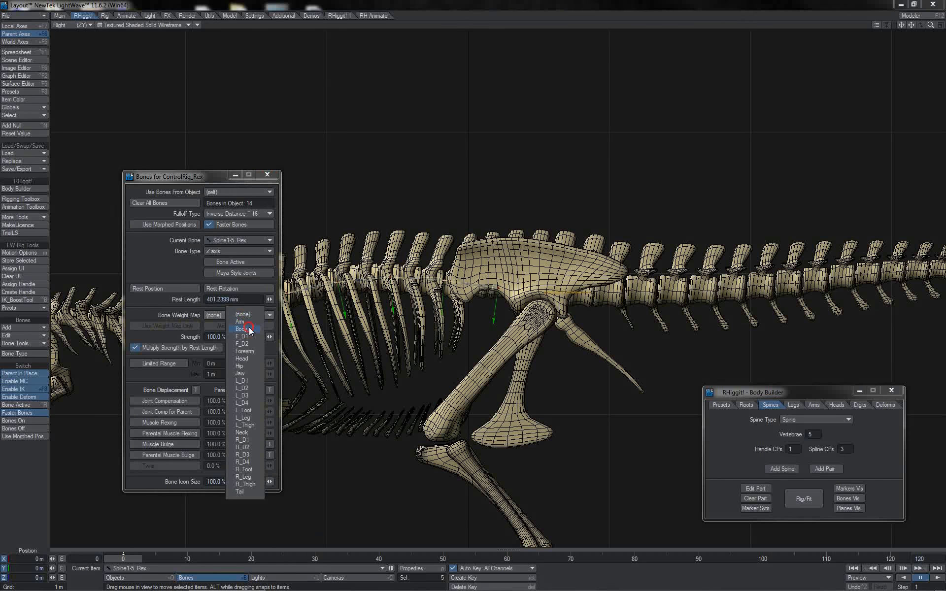
pyautogui.click(242, 329)
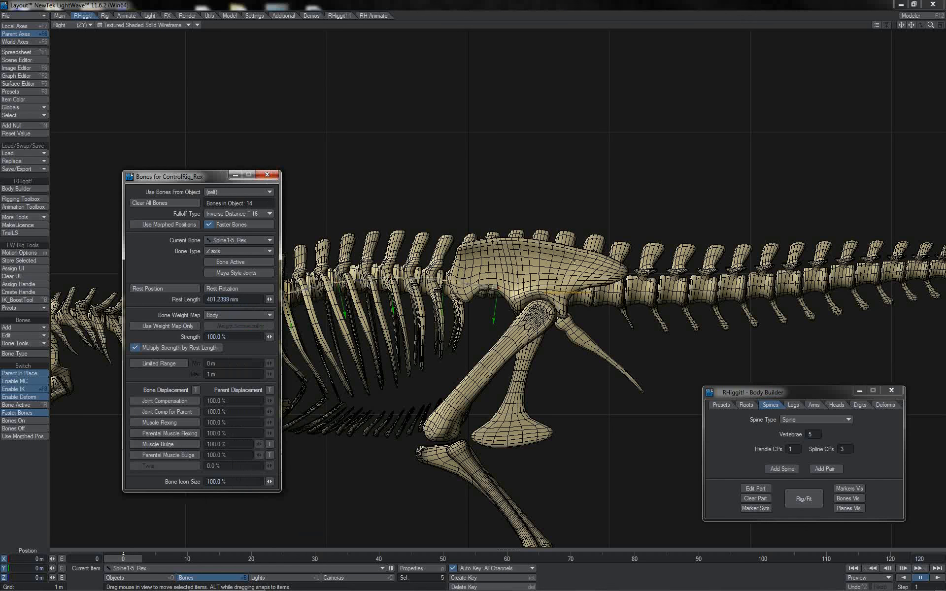
# Step: Assign the Hip weight map to the MainRootOffset bone and close the bone properties
pyautogui.click(560, 294)
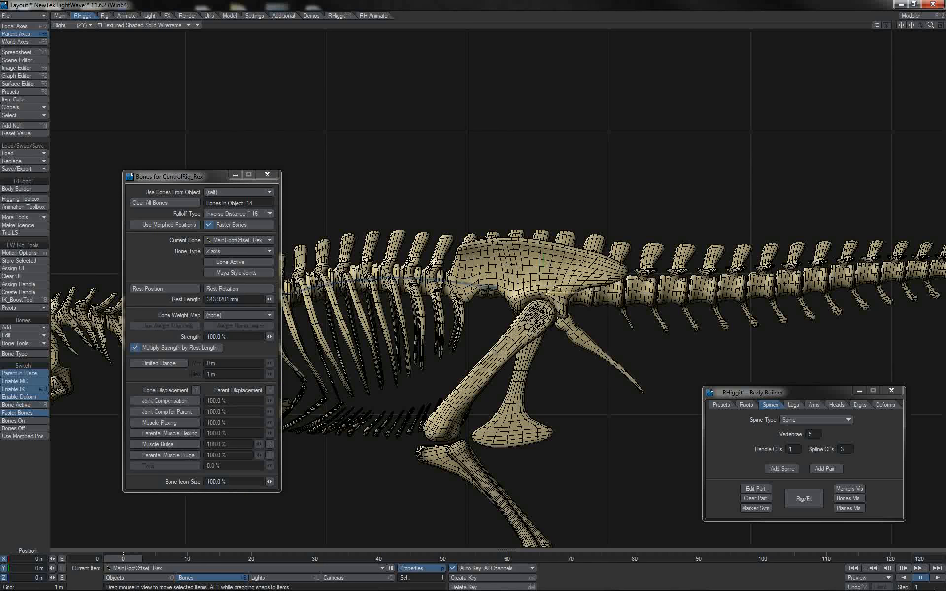
pyautogui.click(252, 316)
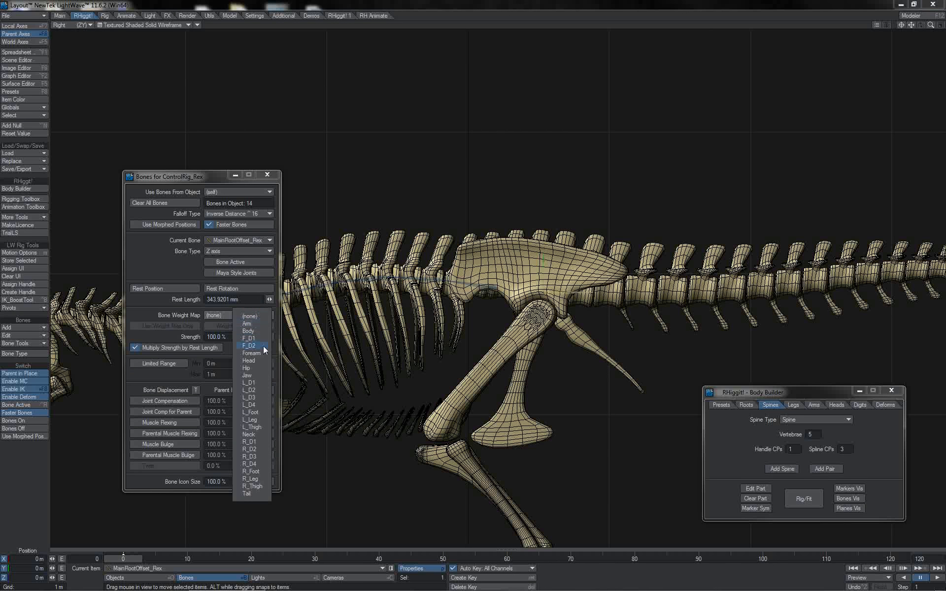
pyautogui.click(261, 368)
pyautogui.click(267, 174)
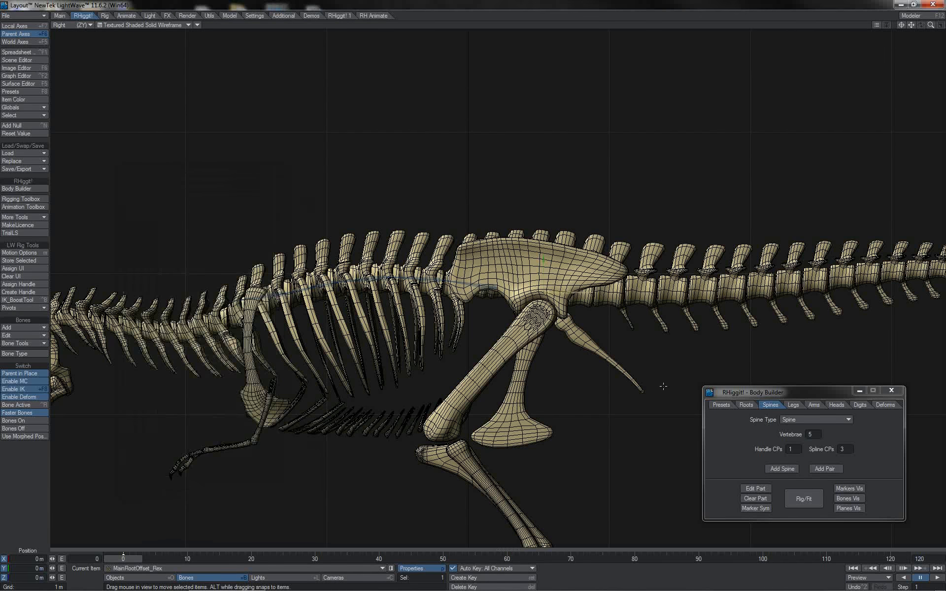
# Step: Build the rig with Rig/Fit and test-rotate the five spine bones
pyautogui.click(804, 499)
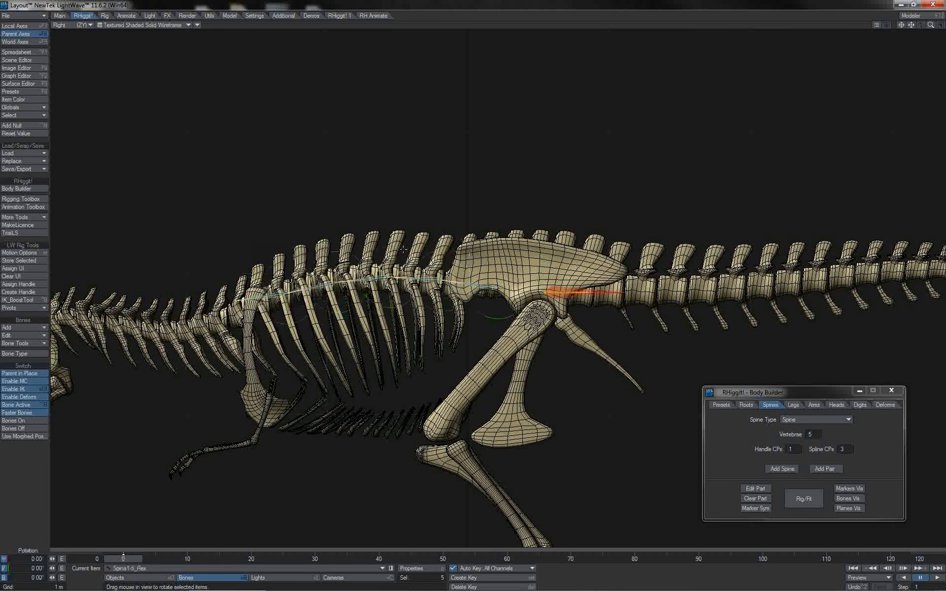
pyautogui.moveTo(401, 245)
pyautogui.mouseDown()
pyautogui.moveTo(445, 248)
pyautogui.moveTo(375, 247)
pyautogui.moveTo(441, 247)
pyautogui.moveTo(389, 249)
pyautogui.moveTo(403, 250)
pyautogui.mouseUp()
# Step: Edit the middle spine bone, Spine1-3, so that its control type is Handles for the selection
pyautogui.click(376, 280)
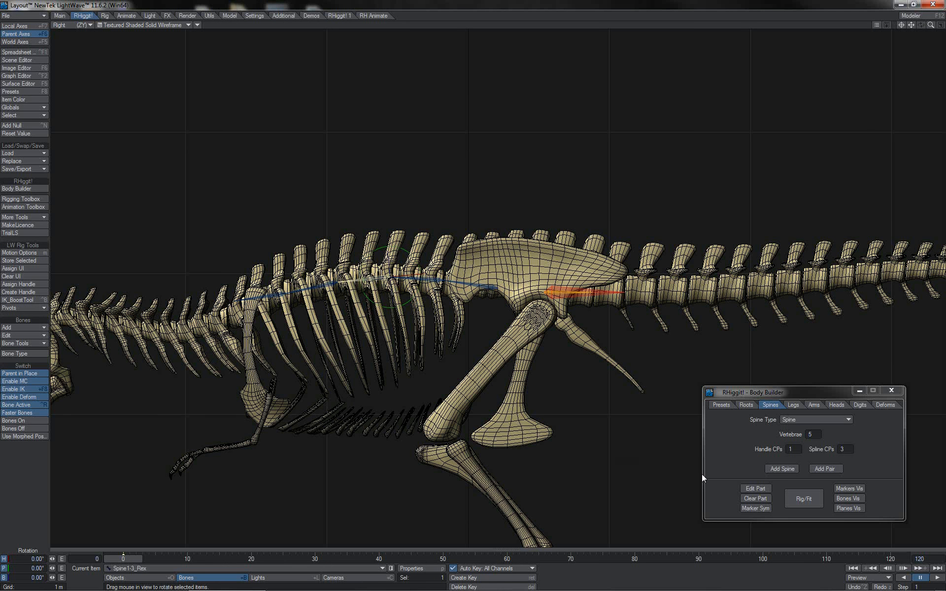
pyautogui.click(747, 488)
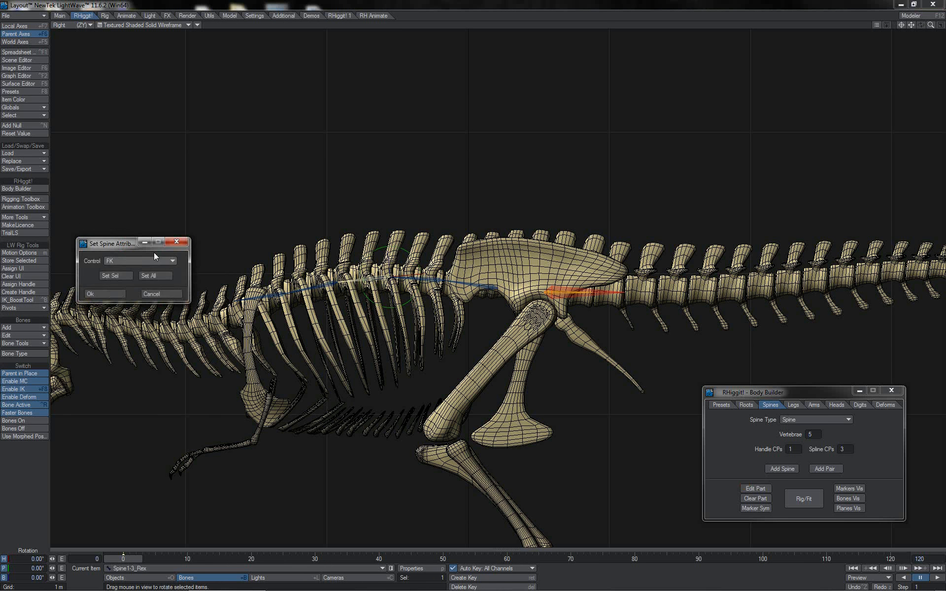
pyautogui.moveTo(510, 341); pyautogui.dragTo(510, 342)
pyautogui.click(508, 353)
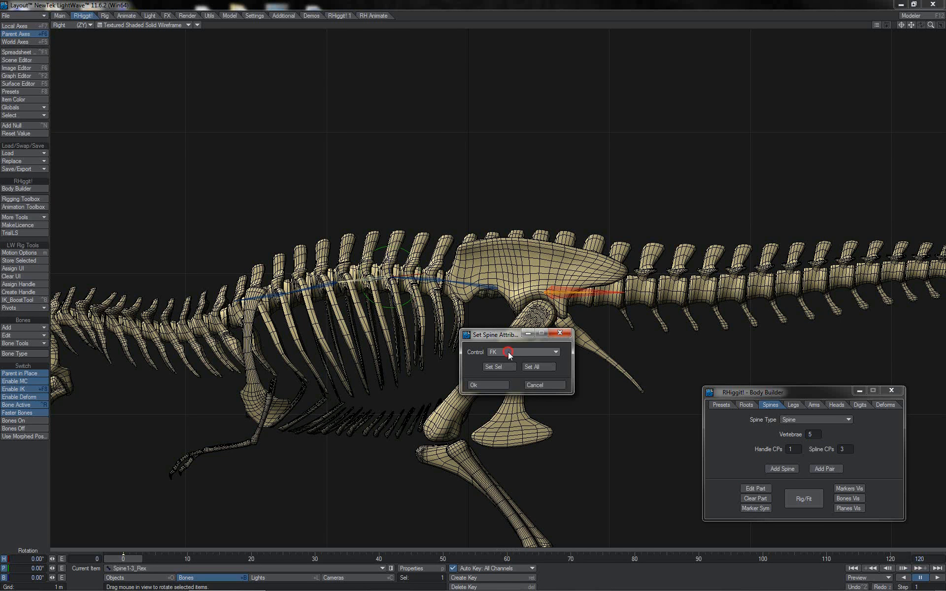
pyautogui.click(509, 368)
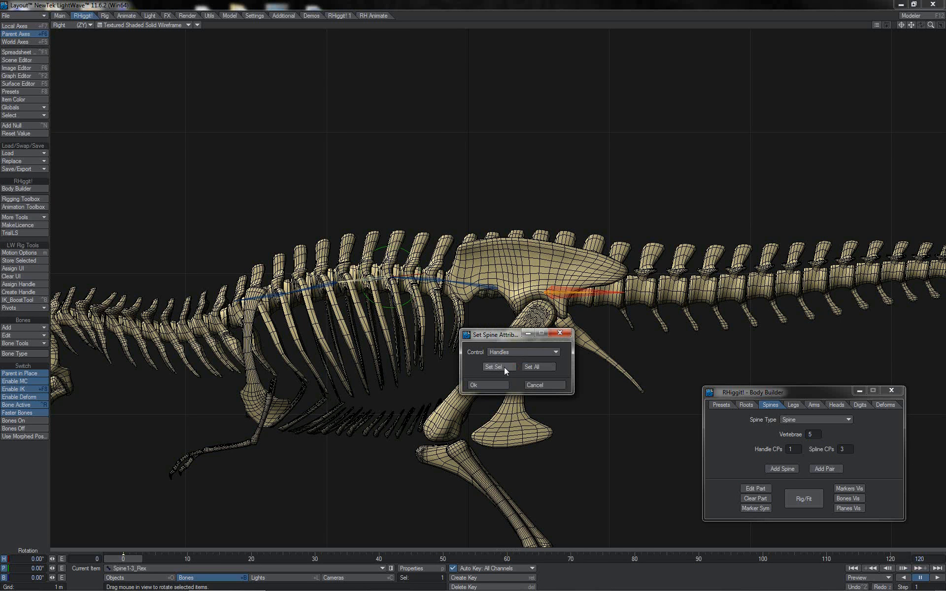
pyautogui.click(504, 367)
pyautogui.click(491, 385)
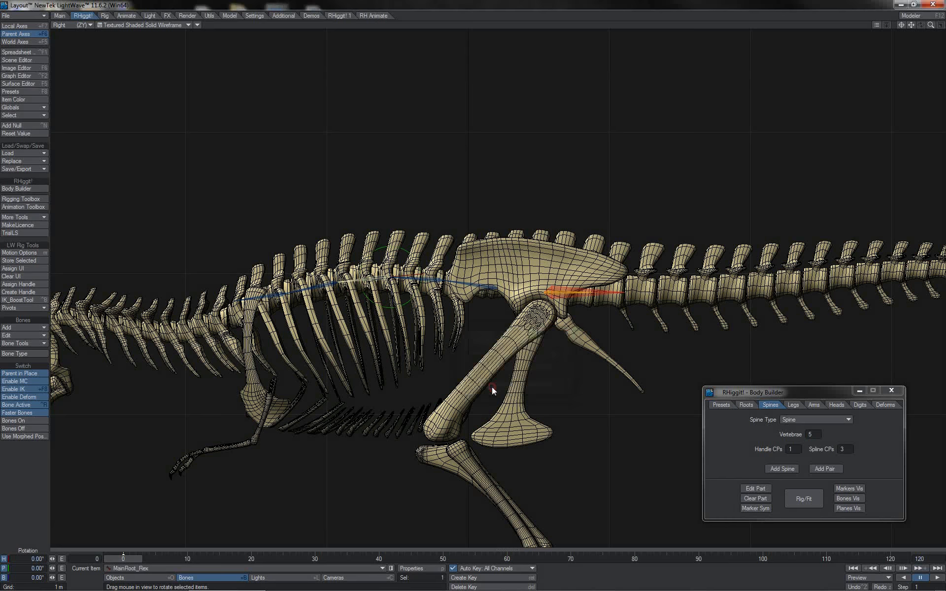
# Step: Test the spine control by rotating the handle above the back
pyautogui.click(375, 172)
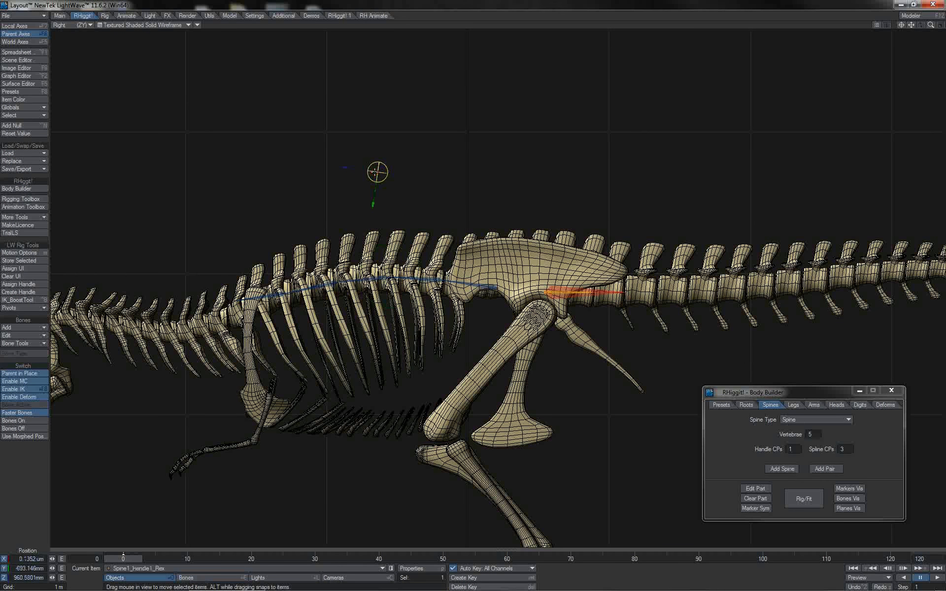
pyautogui.press('y')
pyautogui.moveTo(447, 149); pyautogui.dragTo(412, 124)
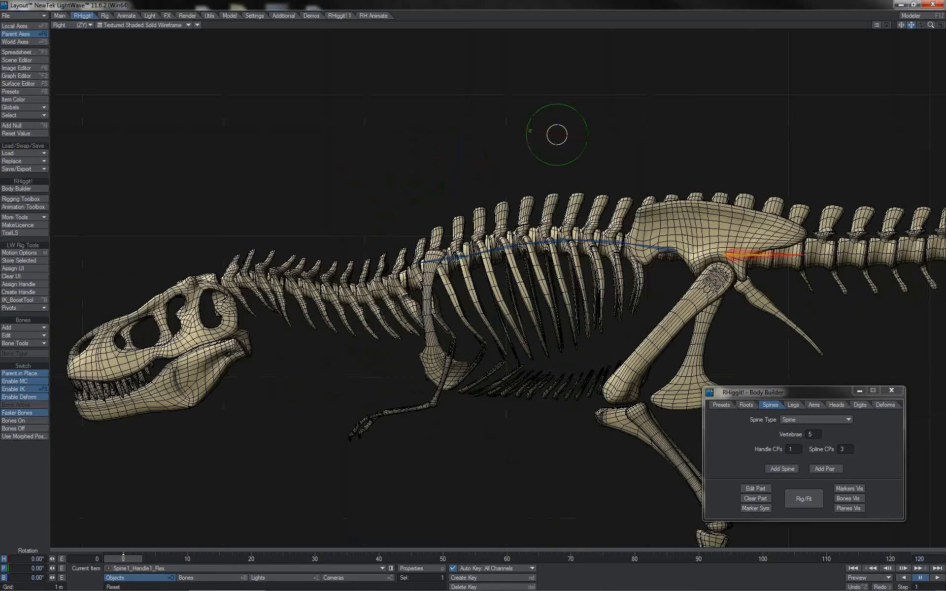
# Step: Configure the next spine part as a Neck with 4 vertebrae and 2 handle CPs
pyautogui.moveTo(912, 25); pyautogui.dragTo(945, 18)
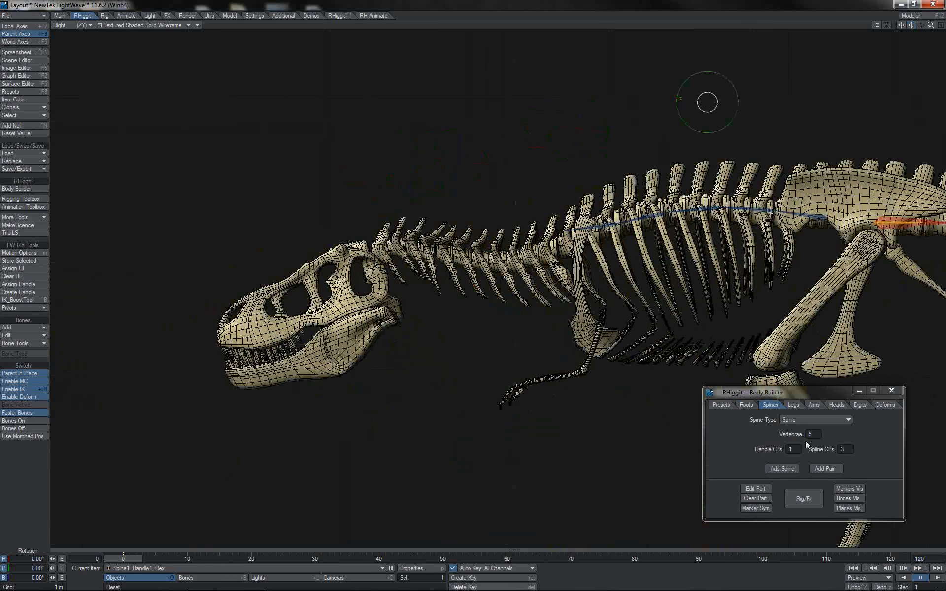
pyautogui.click(809, 420)
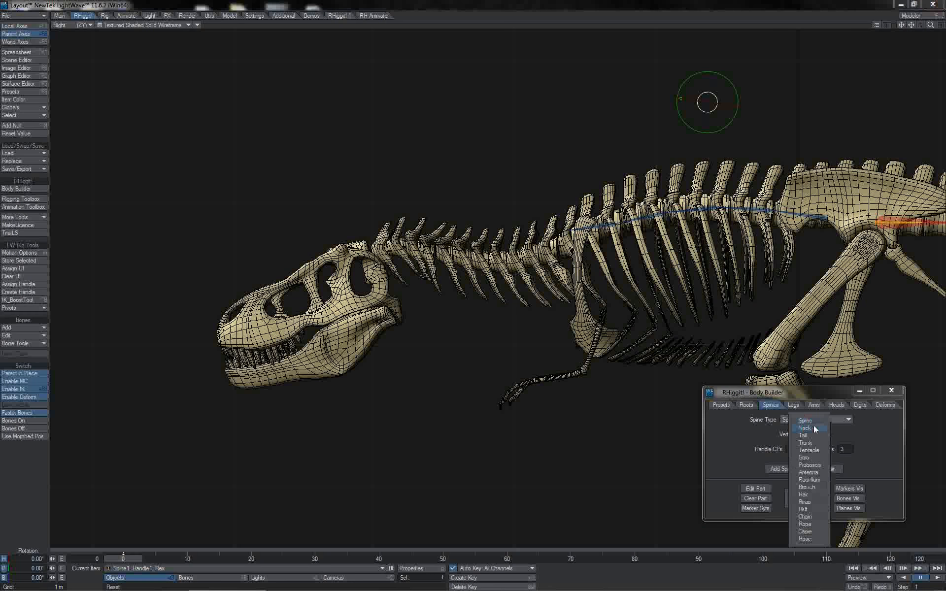
pyautogui.click(814, 428)
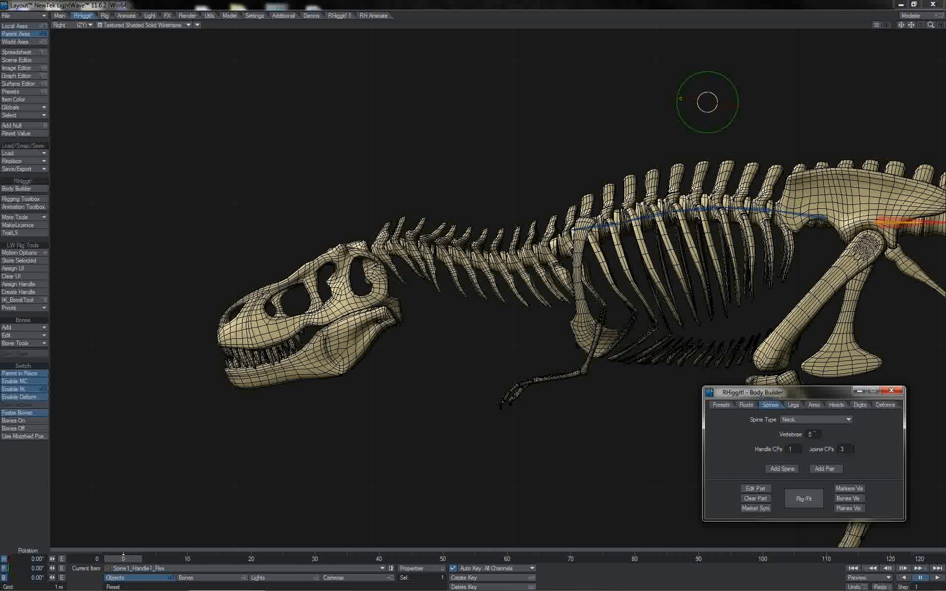
pyautogui.click(810, 435)
pyautogui.write('4')
pyautogui.press('Return')
pyautogui.click(789, 450)
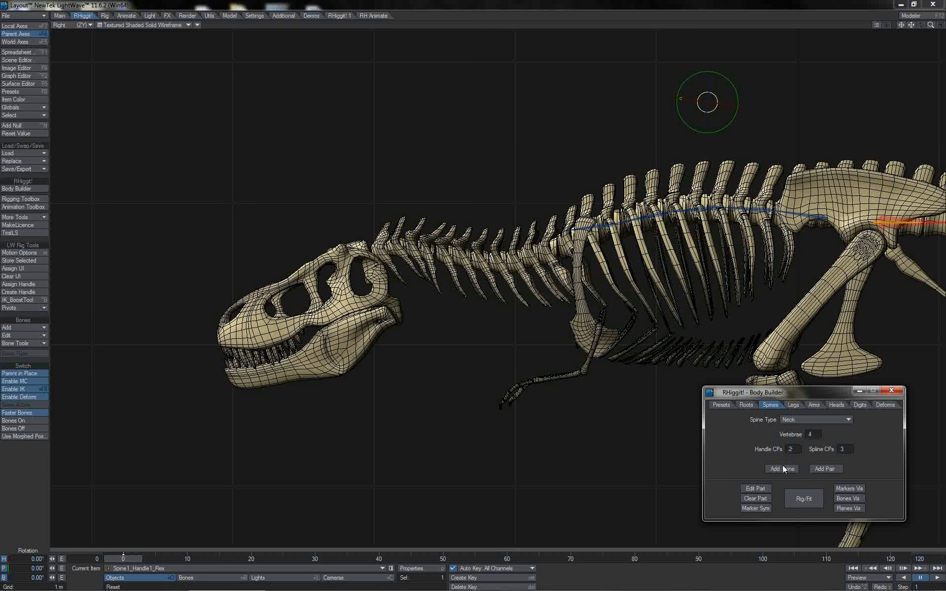
# Step: Add the neck part and parent it to Spine1-5
pyautogui.click(783, 469)
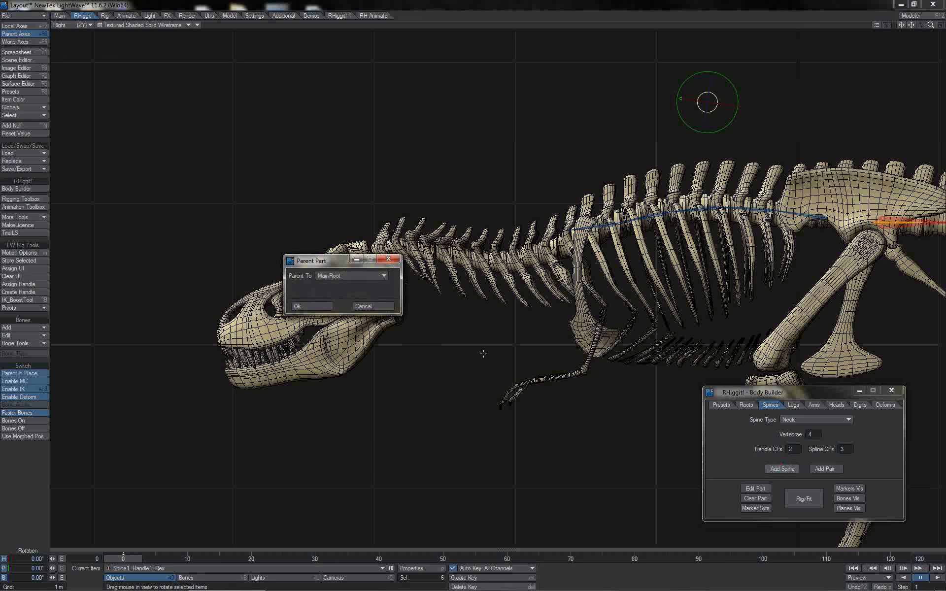
pyautogui.click(385, 276)
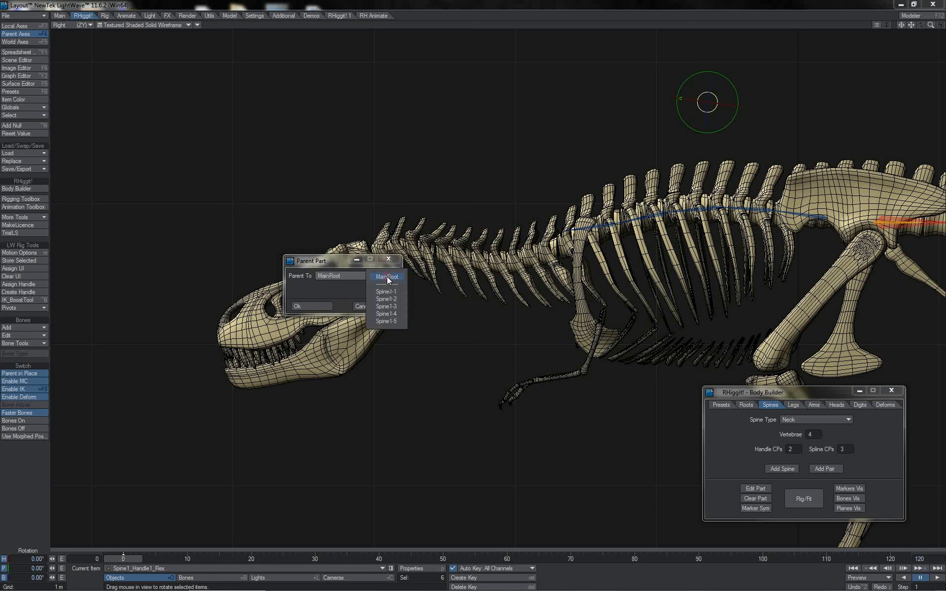
pyautogui.click(394, 321)
pyautogui.click(312, 306)
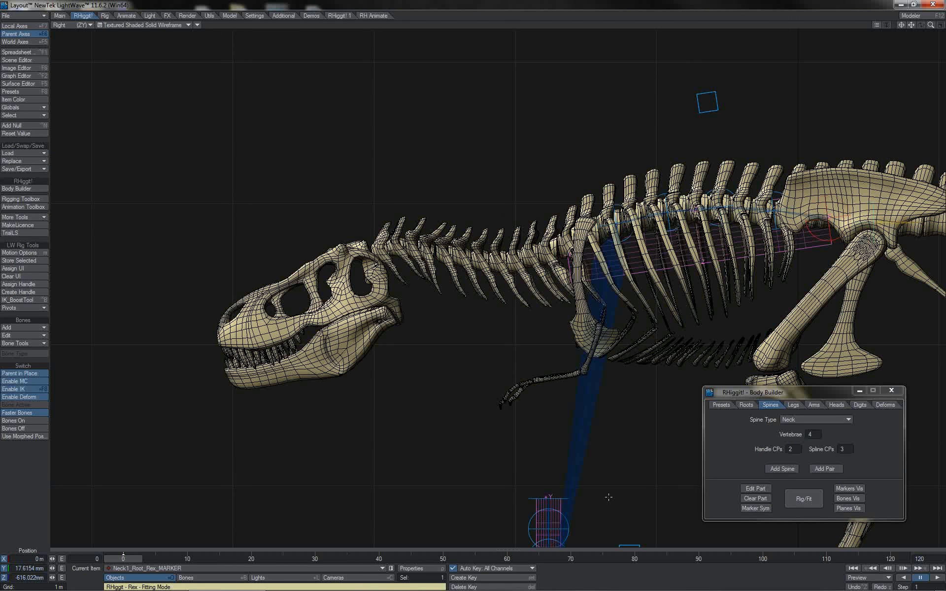
# Step: Align the neck root marker from the shoulders to the skull and fit the vertebra markers onto the neck bones
pyautogui.moveTo(608, 498)
pyautogui.mouseDown()
pyautogui.moveTo(616, 209)
pyautogui.moveTo(643, 214)
pyautogui.mouseUp()
pyautogui.hotkey('shift', 'h')
pyautogui.click(517, 217)
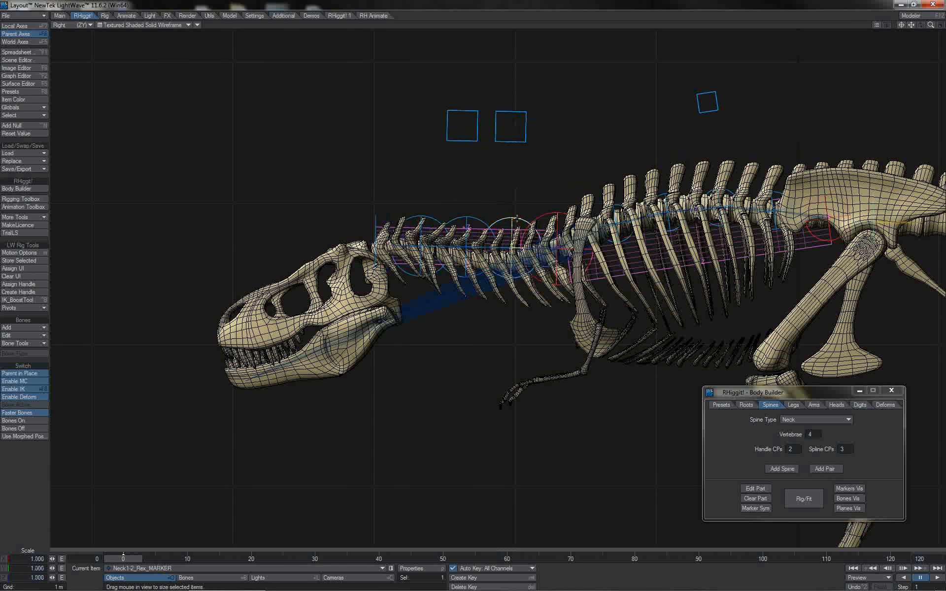
pyautogui.press('t')
pyautogui.moveTo(534, 200)
pyautogui.mouseDown()
pyautogui.moveTo(529, 214)
pyautogui.moveTo(532, 191)
pyautogui.mouseUp()
pyautogui.press('Down')
pyautogui.press('Down')
# Step: Spread the two neck handle markers apart above the neck, one toward the skull and one toward the shoulders
pyautogui.click(475, 139)
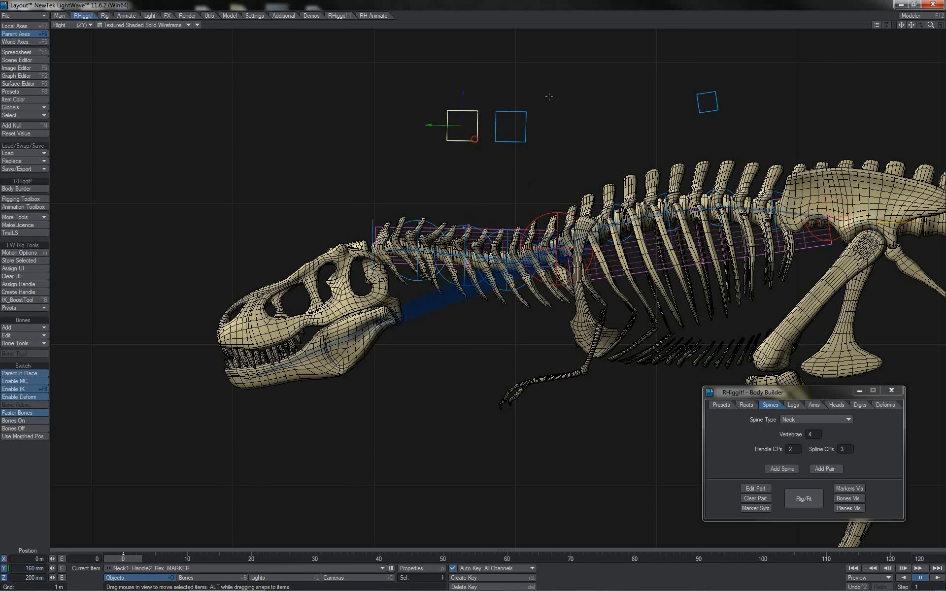
pyautogui.moveTo(576, 77); pyautogui.dragTo(584, 112)
pyautogui.click(527, 125)
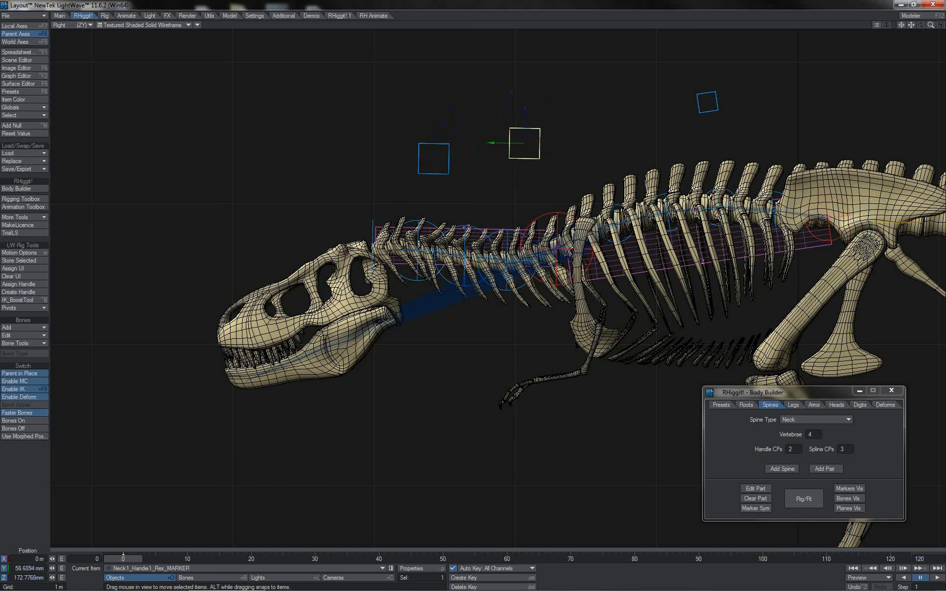
# Step: Add a head part and parent it to Neck1-4
pyautogui.click(836, 406)
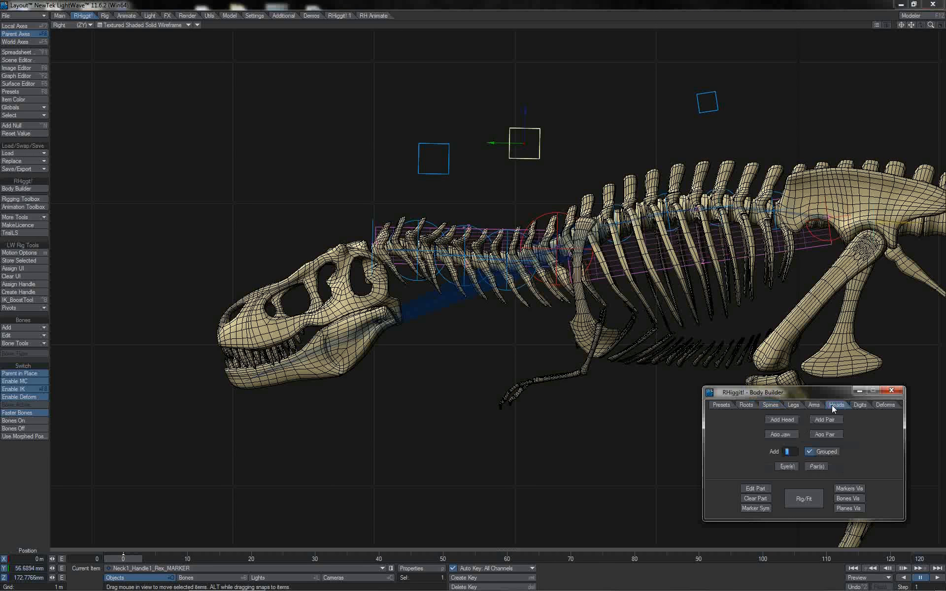
pyautogui.click(774, 422)
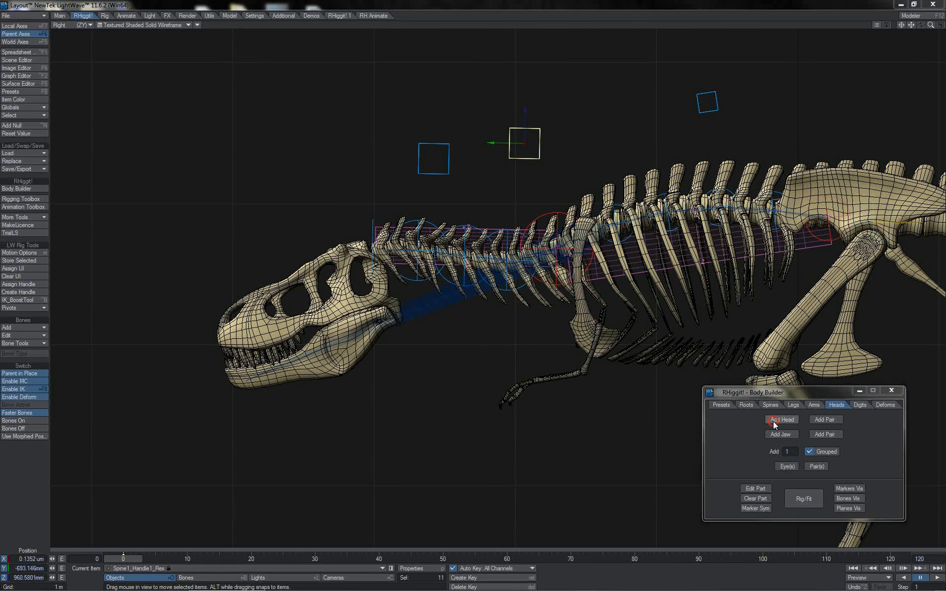
pyautogui.click(335, 274)
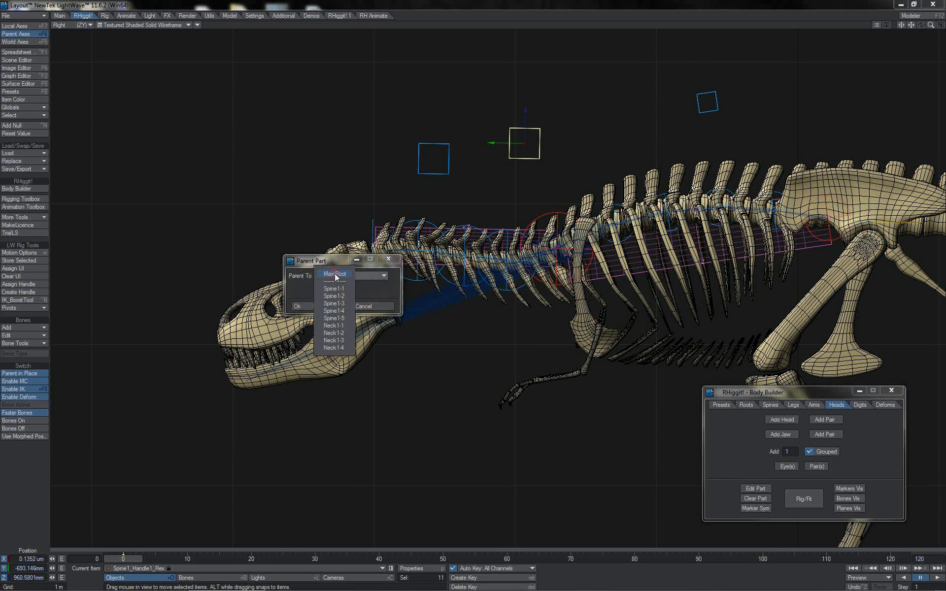
pyautogui.click(335, 347)
pyautogui.click(324, 308)
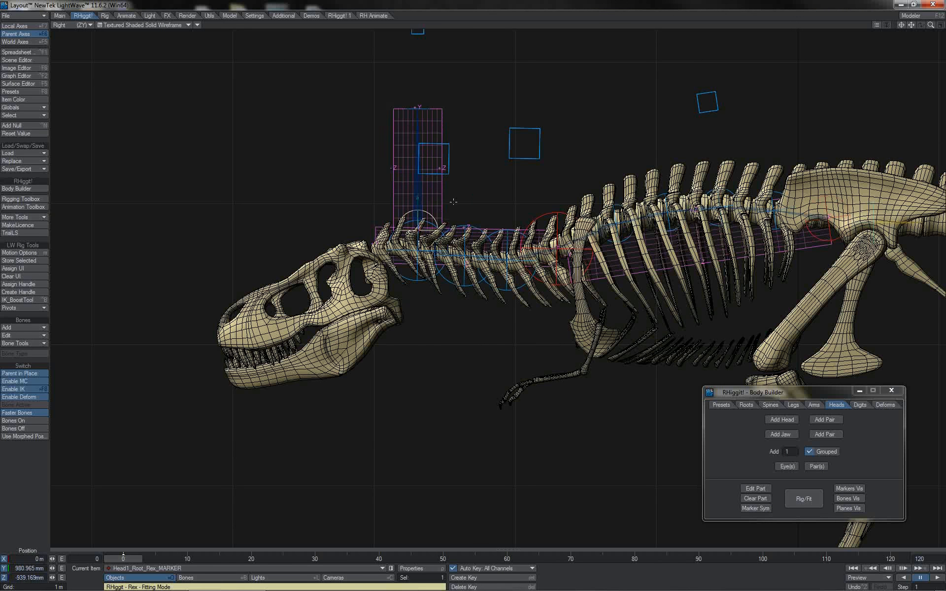
# Step: Fit the head root marker at the back of the skull, angled along the skull, and extend the head tip marker to the snout
pyautogui.moveTo(475, 200); pyautogui.dragTo(429, 226)
pyautogui.press('y')
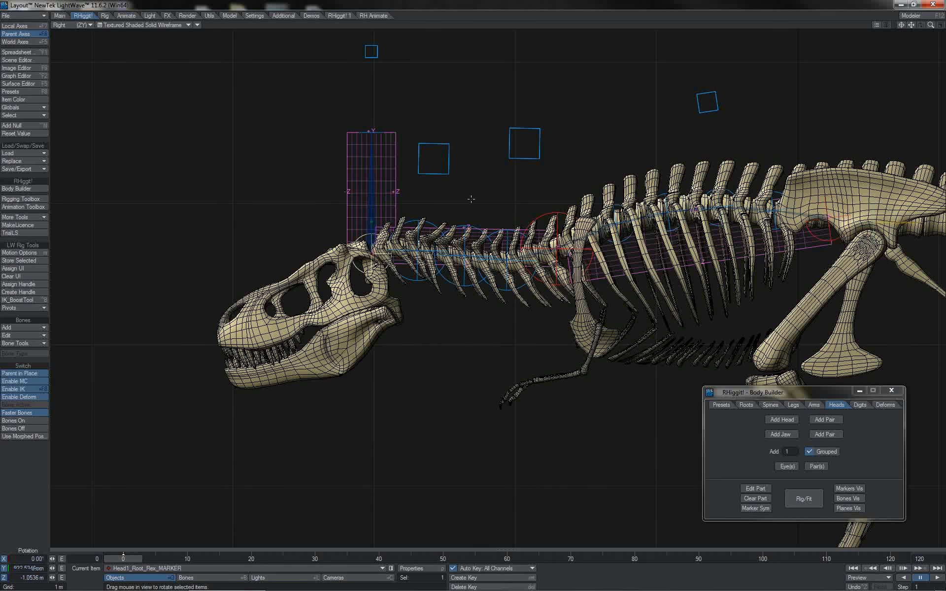
pyautogui.moveTo(391, 231)
pyautogui.mouseDown()
pyautogui.moveTo(352, 226)
pyautogui.moveTo(338, 246)
pyautogui.mouseUp()
pyautogui.press('Down')
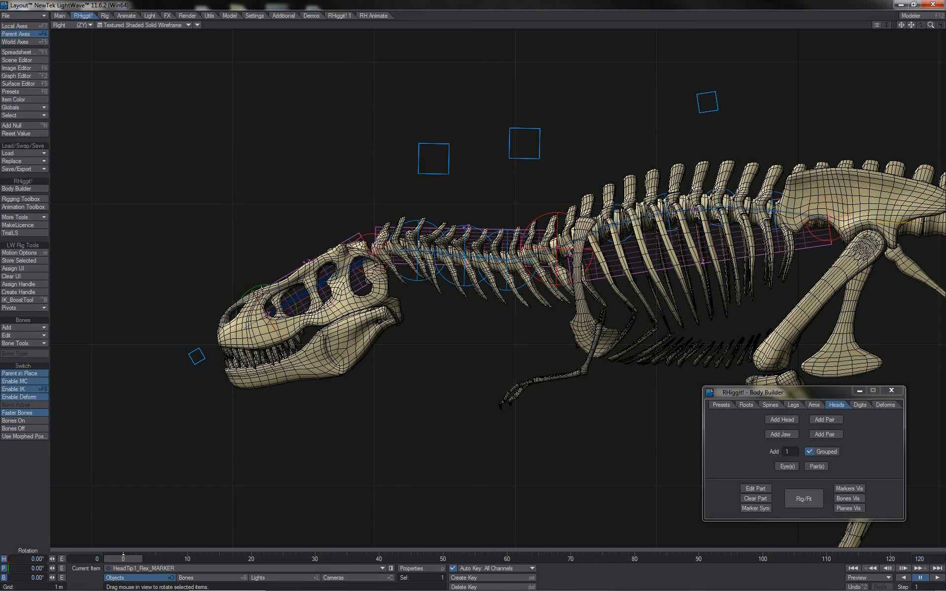
pyautogui.press('t')
pyautogui.moveTo(253, 323); pyautogui.dragTo(202, 353)
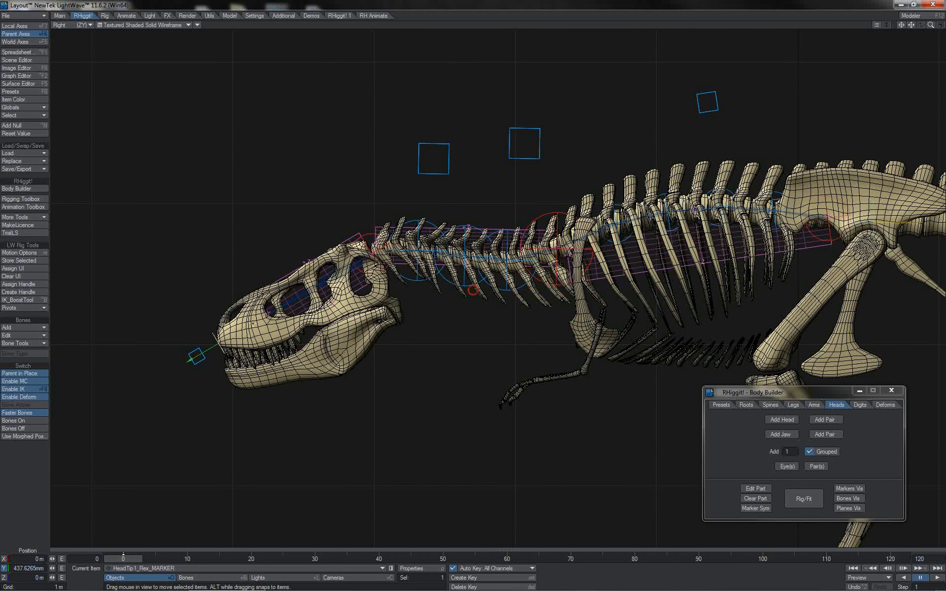
# Step: Move the head control marker from in front of the snout to above the skull
pyautogui.click(201, 347)
pyautogui.moveTo(204, 318); pyautogui.dragTo(311, 139)
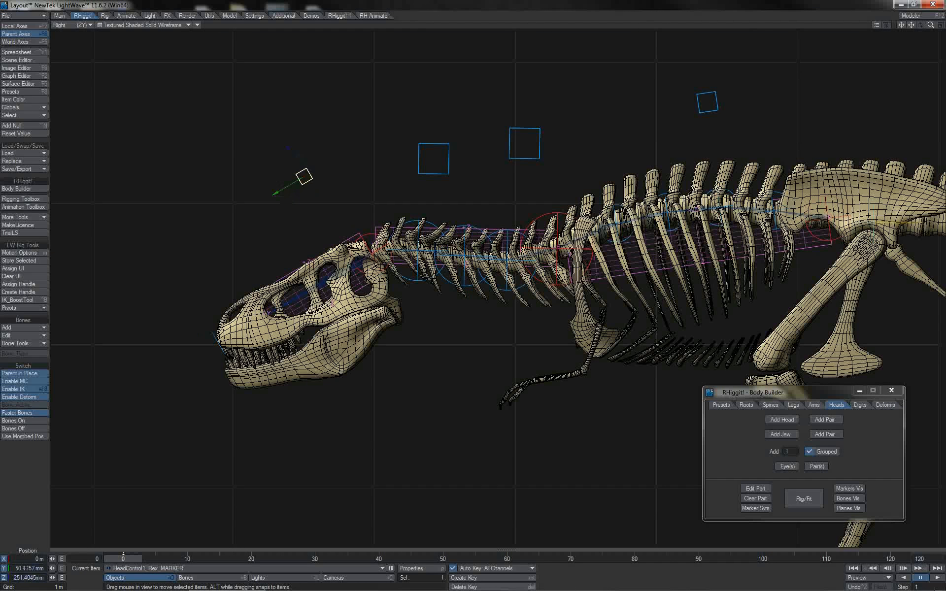
pyautogui.moveTo(304, 176)
pyautogui.mouseDown()
pyautogui.moveTo(291, 176)
pyautogui.moveTo(298, 181)
pyautogui.mouseUp()
# Step: Add a jaw part and parent it to Head1
pyautogui.click(776, 433)
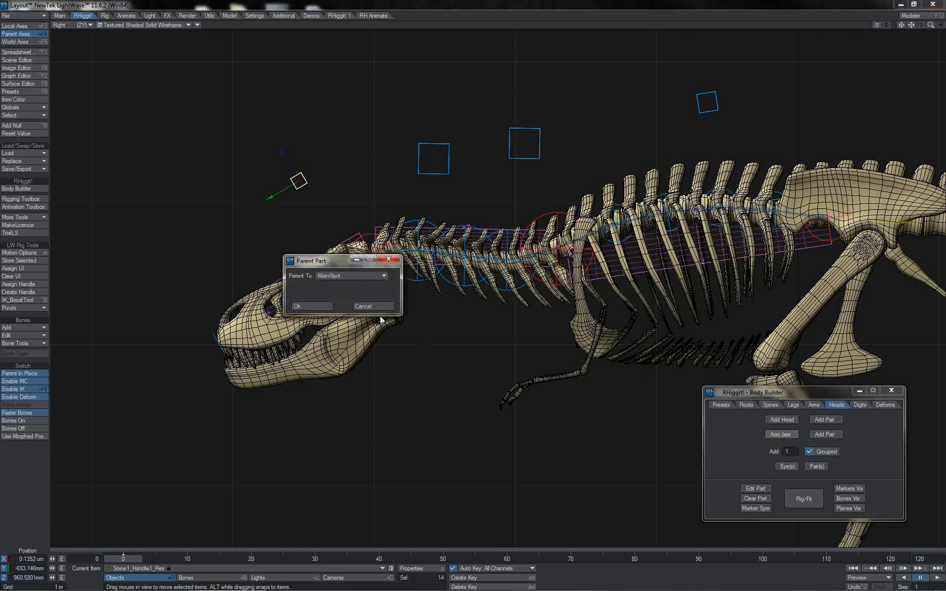
pyautogui.click(378, 278)
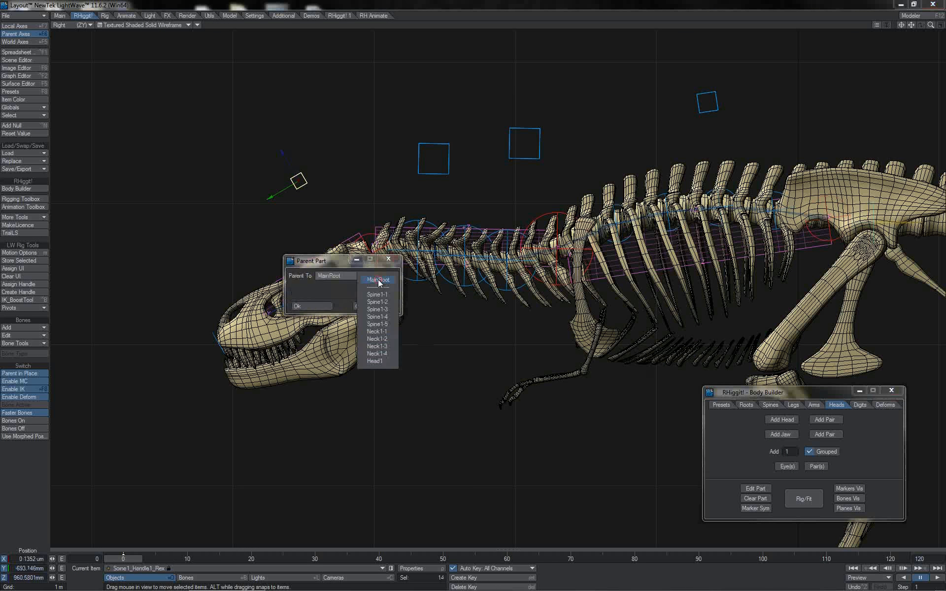
pyautogui.click(377, 360)
pyautogui.press('Return')
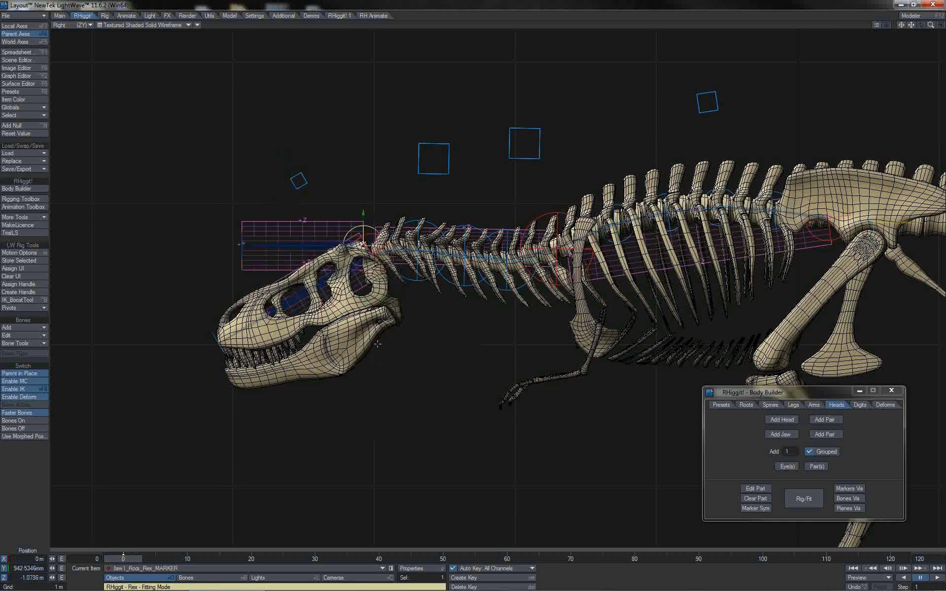
# Step: Fit the jaw root marker at the jaw hinge, angled along the lower jaw, and extend the jaw tip marker to the chin
pyautogui.moveTo(385, 197); pyautogui.dragTo(406, 261)
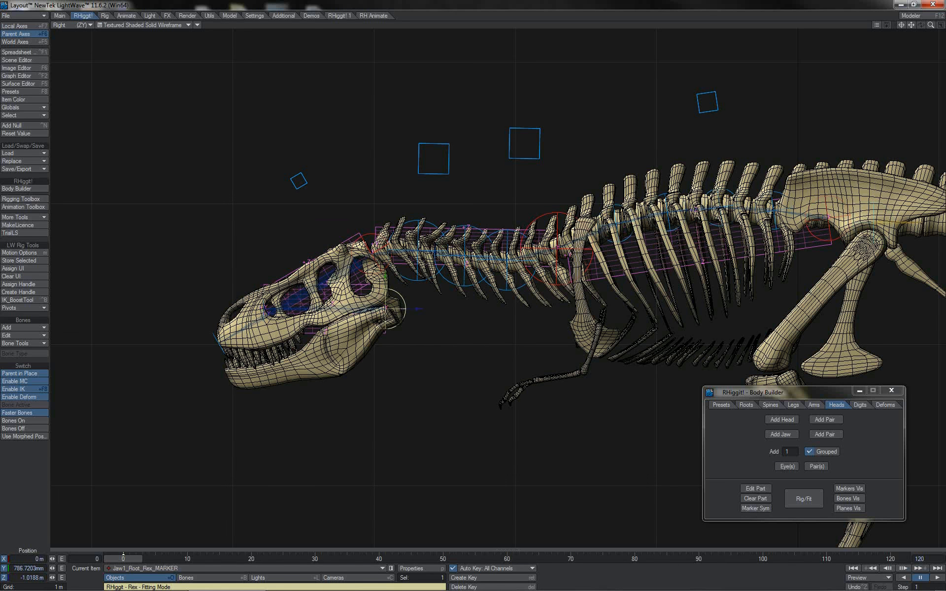
pyautogui.press('y')
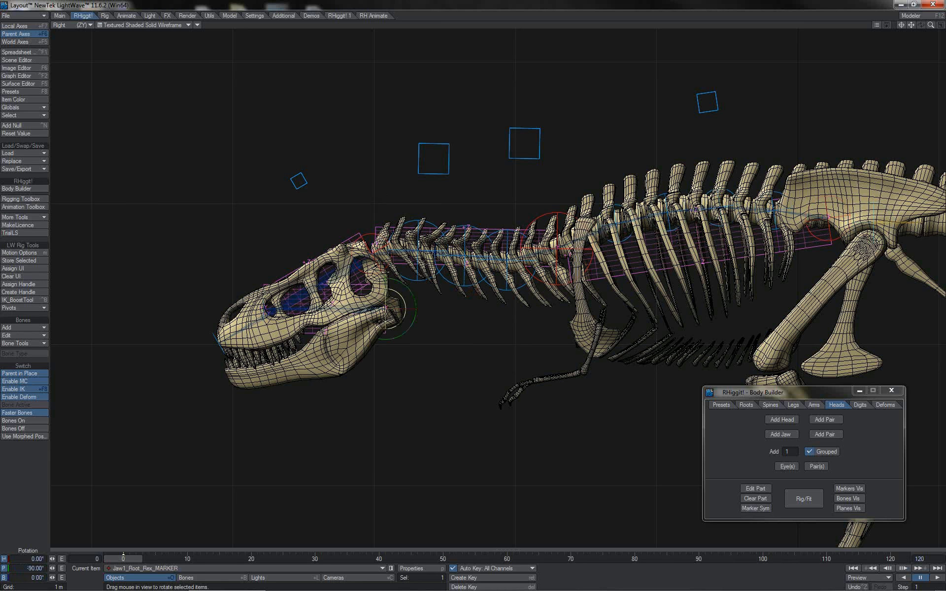
pyautogui.moveTo(395, 279); pyautogui.dragTo(389, 305)
pyautogui.press('Down')
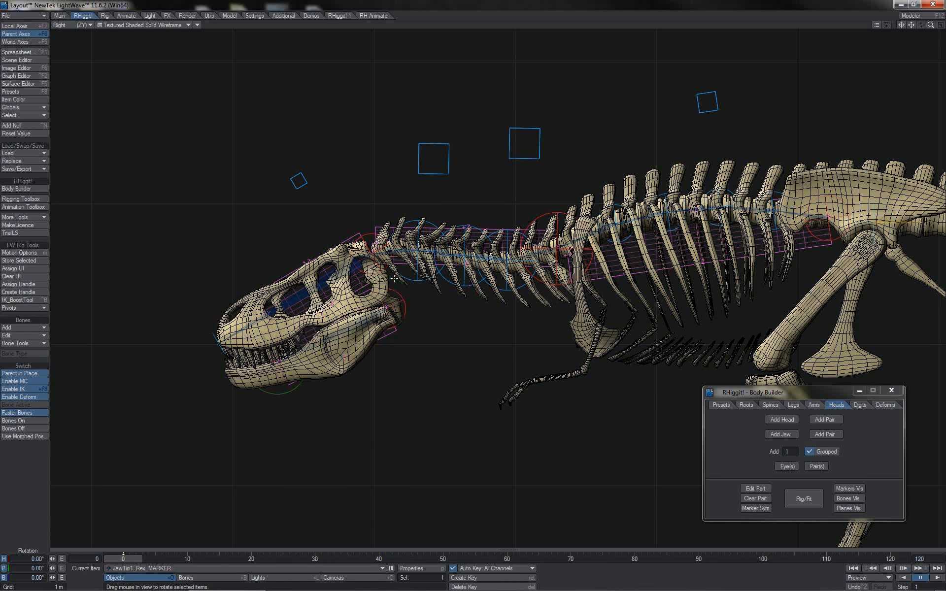
pyautogui.press('t')
pyautogui.moveTo(247, 379); pyautogui.dragTo(199, 402)
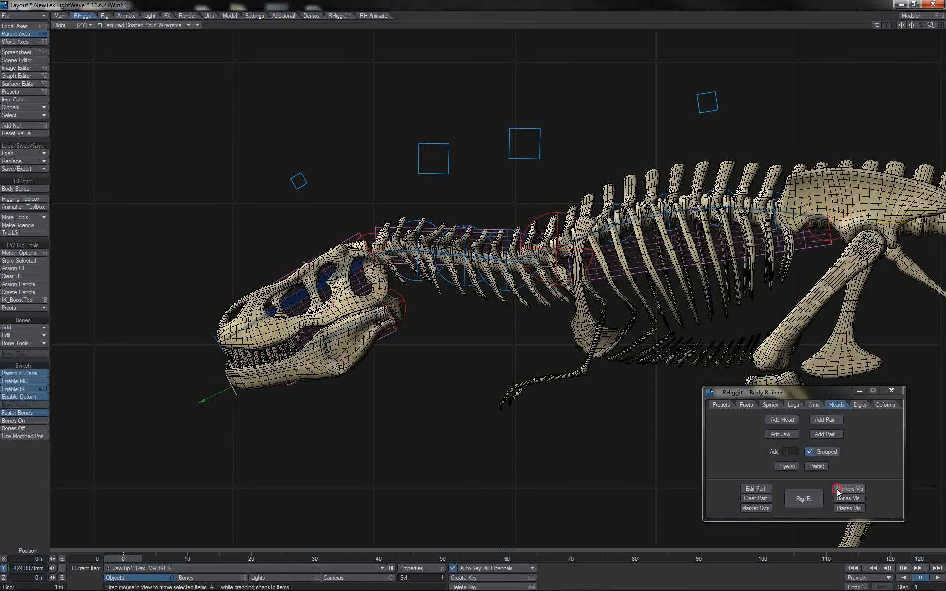
# Step: Hide the markers and assign the Neck weight map to the four neck bones
pyautogui.click(838, 489)
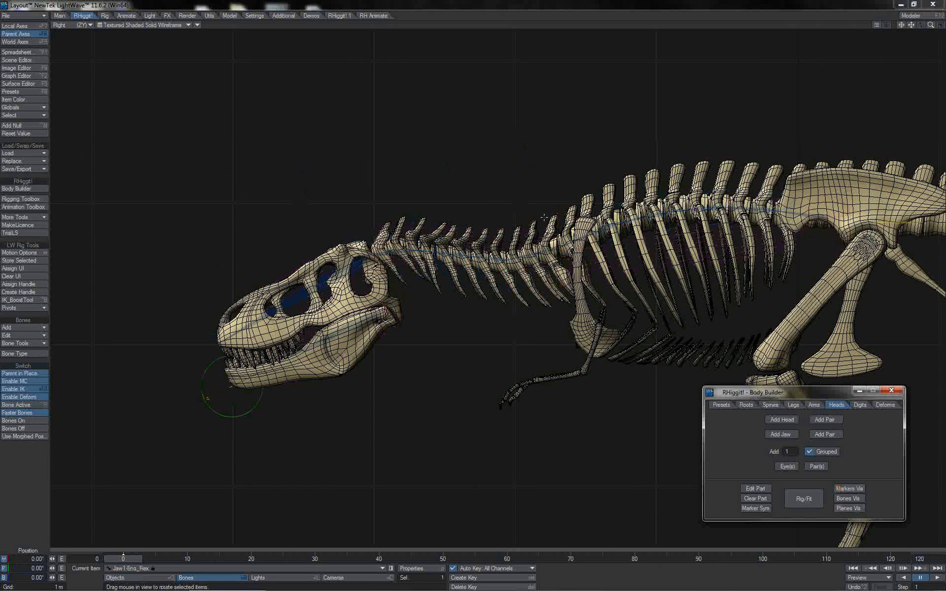
pyautogui.moveTo(542, 216); pyautogui.dragTo(389, 263, button='right')
pyautogui.press('p')
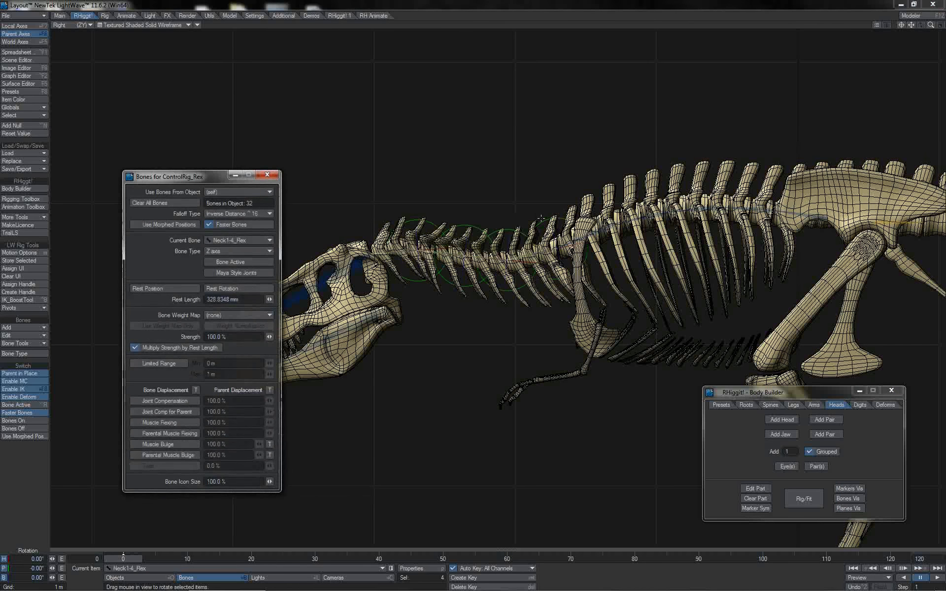
pyautogui.click(225, 316)
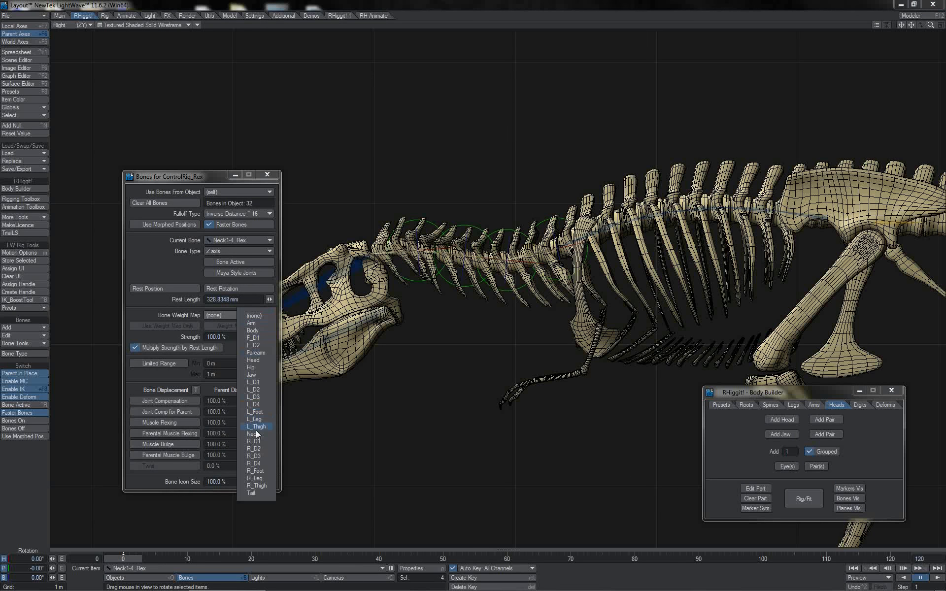
pyautogui.click(259, 434)
pyautogui.click(265, 316)
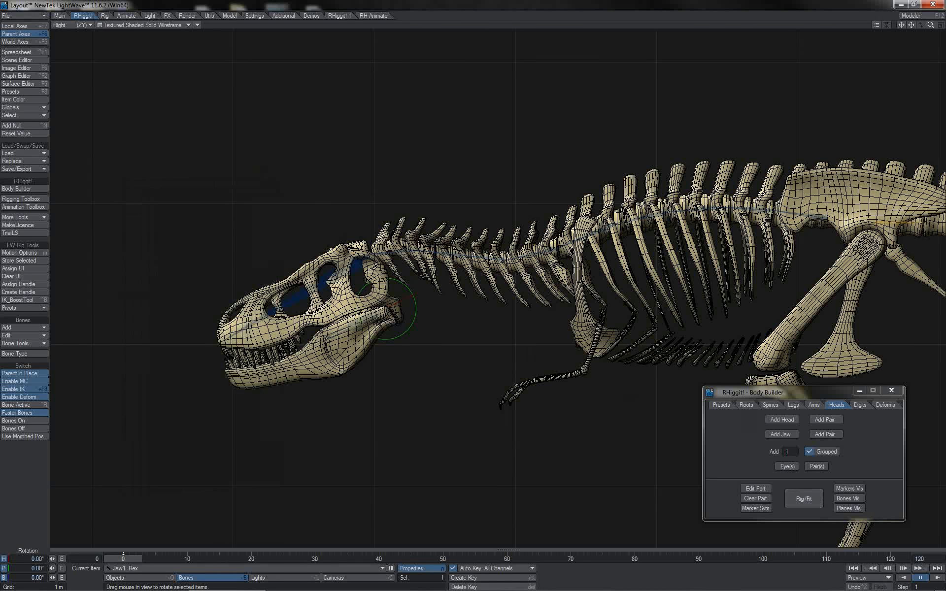
# Step: Apply the Handles control to the neck part in its spine attributes
pyautogui.click(500, 256)
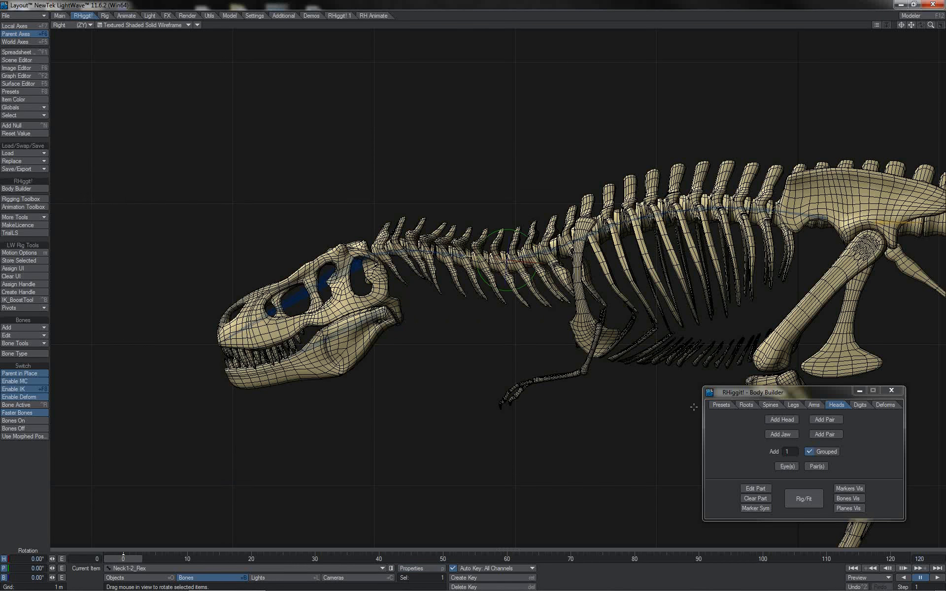
pyautogui.click(746, 492)
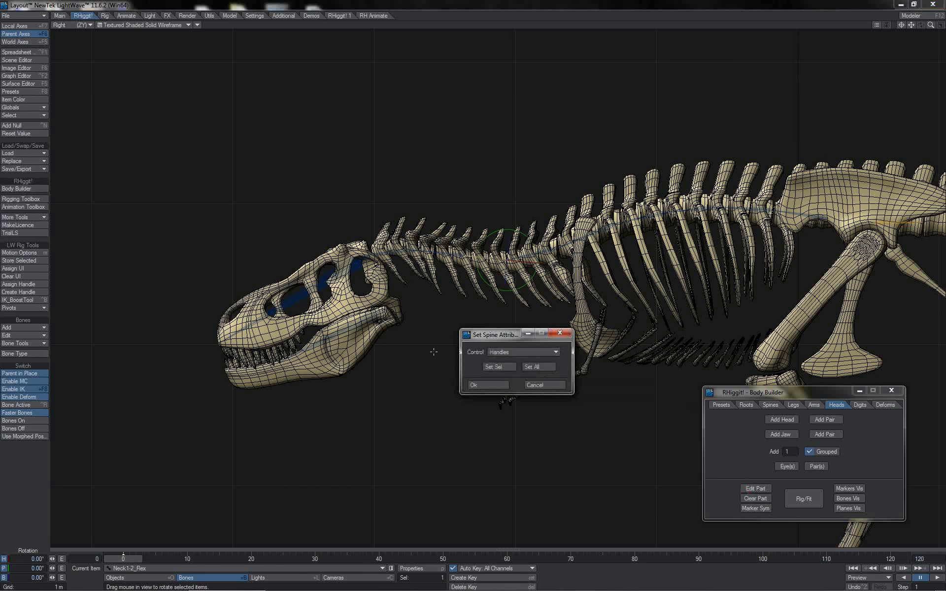
pyautogui.click(505, 368)
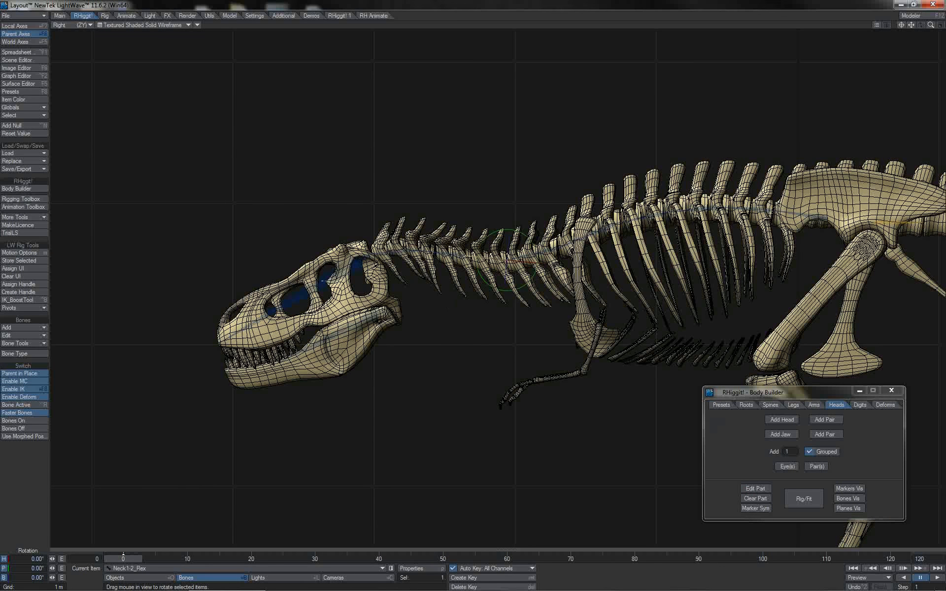
# Step: Switch the head part's control type from FK to a handle and turn the rig on
pyautogui.click(324, 281)
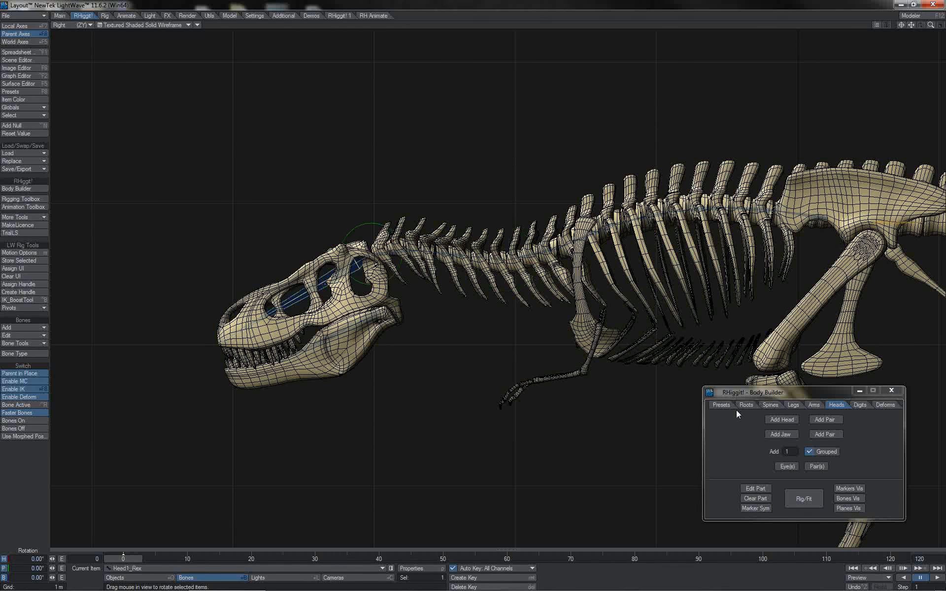
pyautogui.click(746, 492)
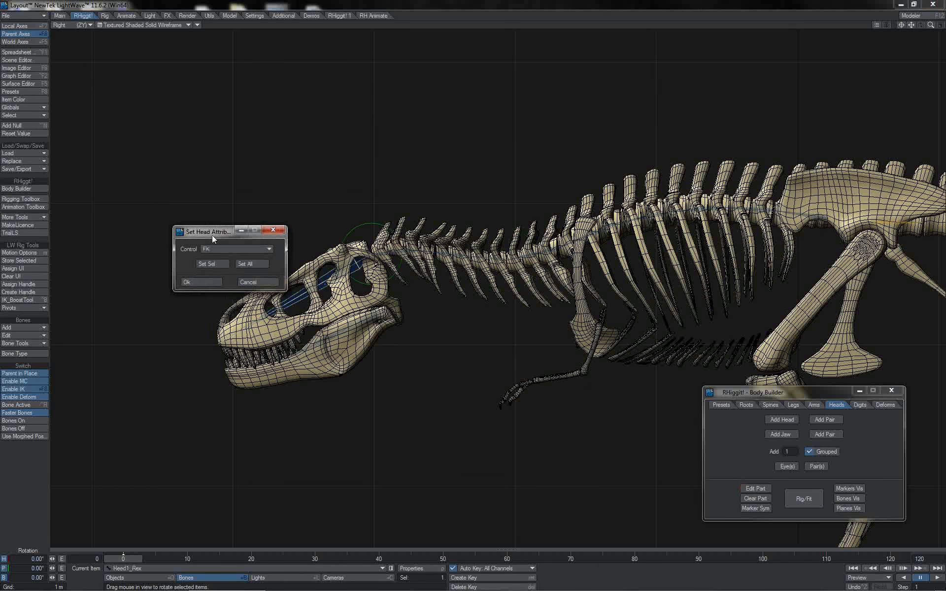
pyautogui.click(213, 252)
pyautogui.click(214, 259)
pyautogui.click(212, 282)
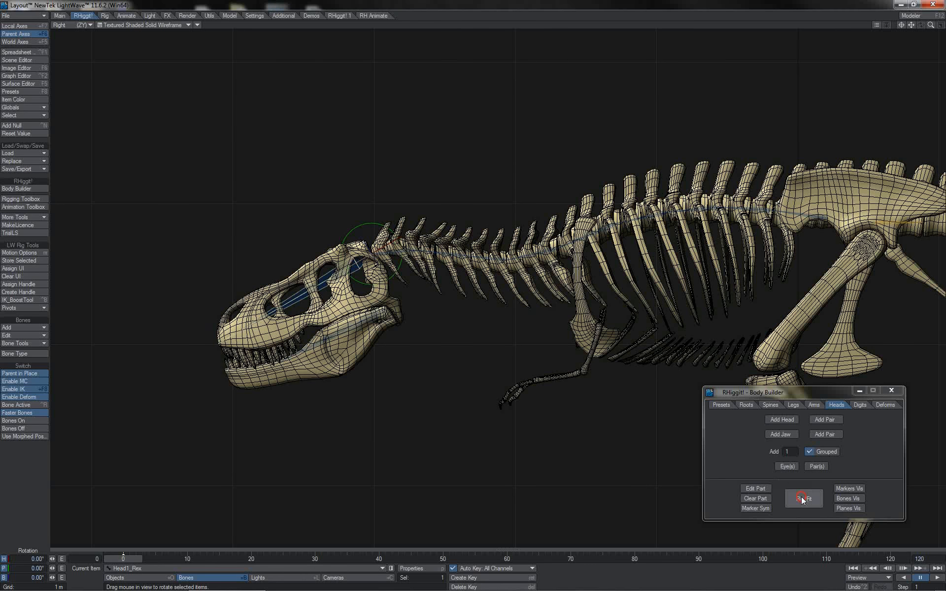
# Step: Test the head control by rotating the head handle, and undo the rotation
pyautogui.click(313, 190)
pyautogui.press('y')
pyautogui.moveTo(357, 132); pyautogui.dragTo(472, 290)
pyautogui.hotkey('ctrl', 'z')
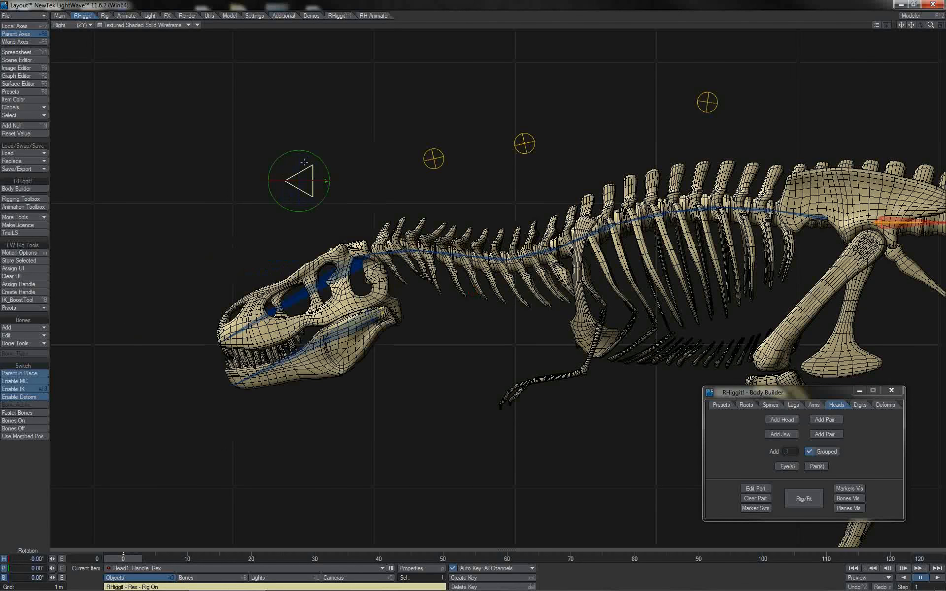
pyautogui.moveTo(301, 166); pyautogui.dragTo(473, 289)
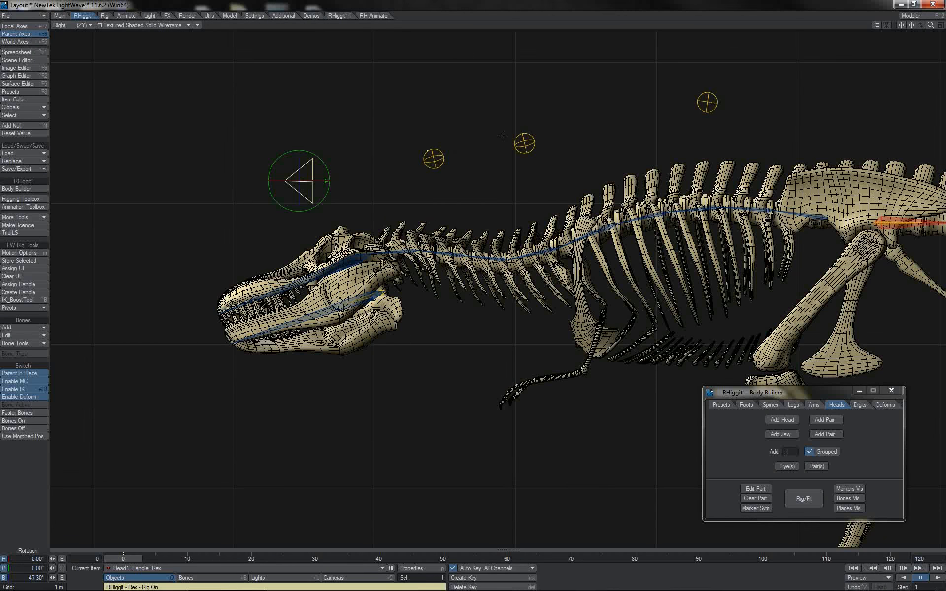
pyautogui.moveTo(301, 169)
pyautogui.mouseDown()
pyautogui.moveTo(148, 169)
pyautogui.moveTo(335, 169)
pyautogui.moveTo(310, 169)
pyautogui.mouseUp()
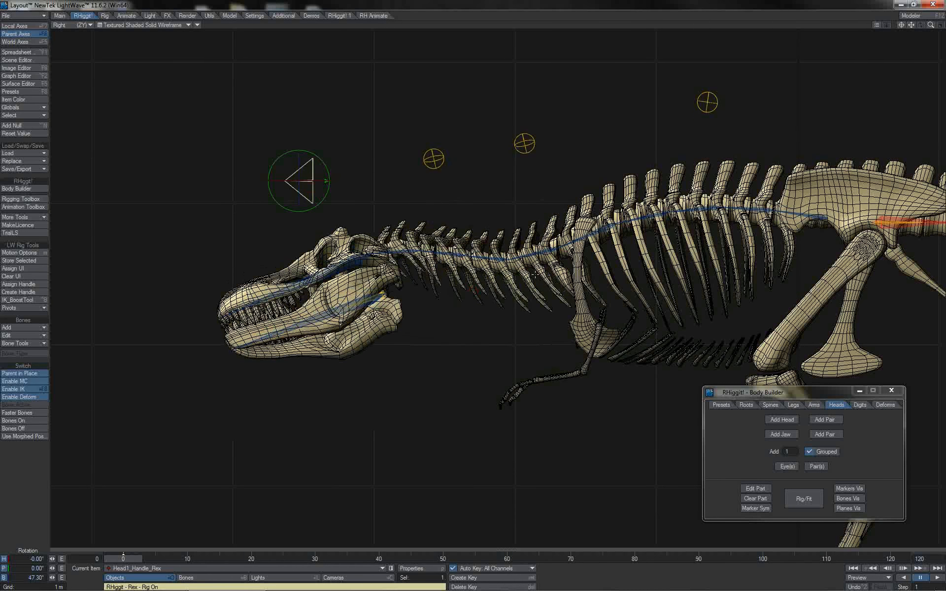
pyautogui.hotkey('ctrl', 'z')
# Step: Rotate the two neck handles to test how the neck bends
pyautogui.click(444, 154)
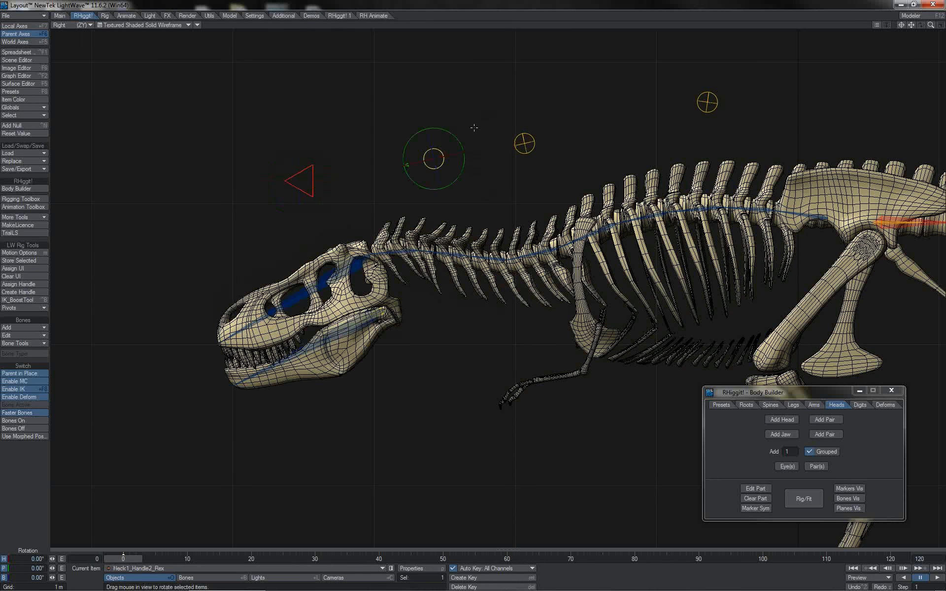
pyautogui.moveTo(474, 128)
pyautogui.mouseDown()
pyautogui.moveTo(495, 163)
pyautogui.moveTo(515, 117)
pyautogui.moveTo(501, 148)
pyautogui.moveTo(513, 151)
pyautogui.moveTo(503, 158)
pyautogui.moveTo(497, 143)
pyautogui.moveTo(501, 157)
pyautogui.mouseUp()
pyautogui.click(525, 144)
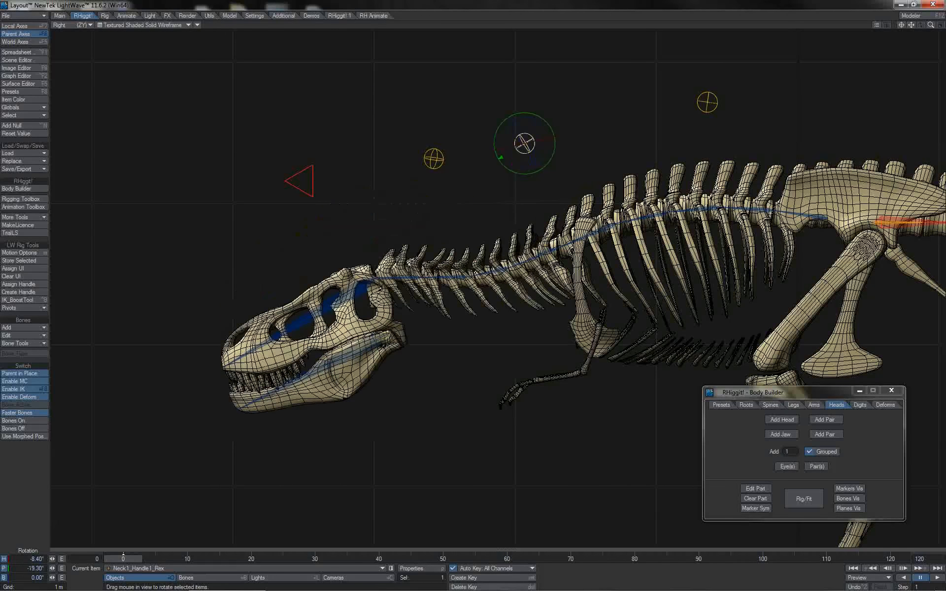
pyautogui.moveTo(341, 188); pyautogui.dragTo(630, 118)
# Step: Rotate the spine handle above the ribcage to about -1.5° heading, 5.8° pitch and -29.8° bank
pyautogui.click(319, 183)
pyautogui.click(701, 96)
pyautogui.moveTo(810, 63); pyautogui.dragTo(759, 83)
pyautogui.moveTo(759, 83); pyautogui.dragTo(737, 85, button='right')
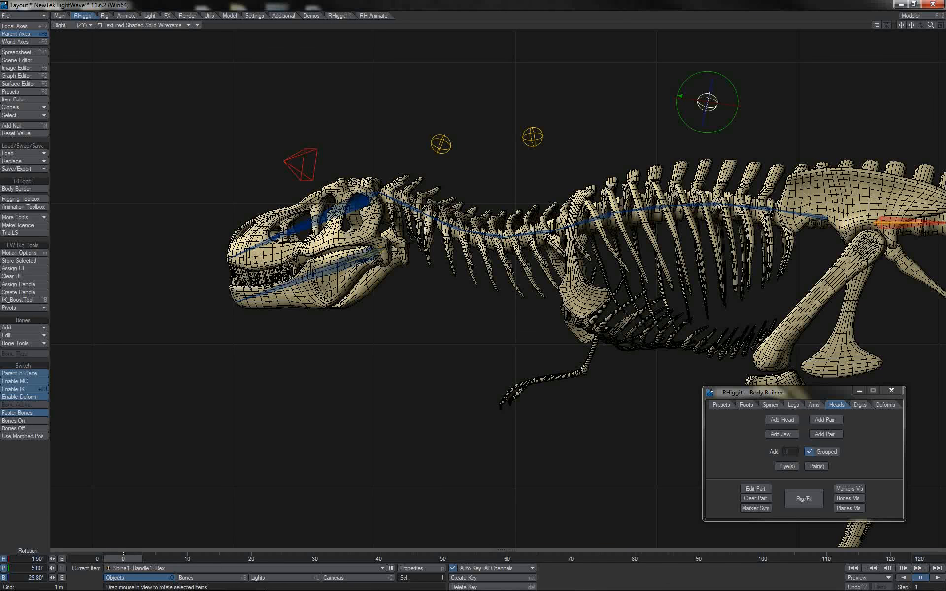
# Step: Add a Tail spine part with 12 vertebrae, 3 handle CPs and 4 spline CPs, parented to MainRoot
pyautogui.click(809, 393)
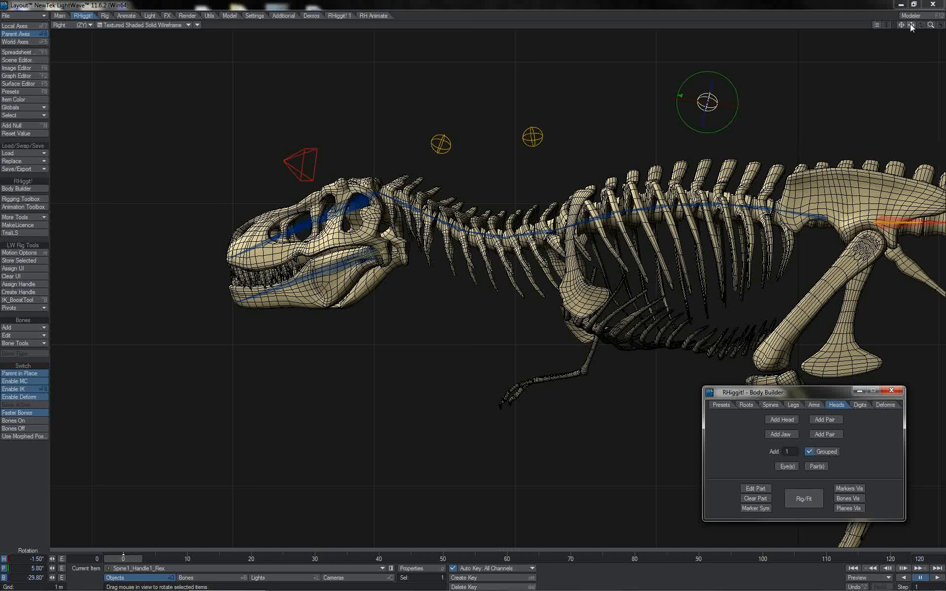
pyautogui.moveTo(910, 23); pyautogui.dragTo(166, 37)
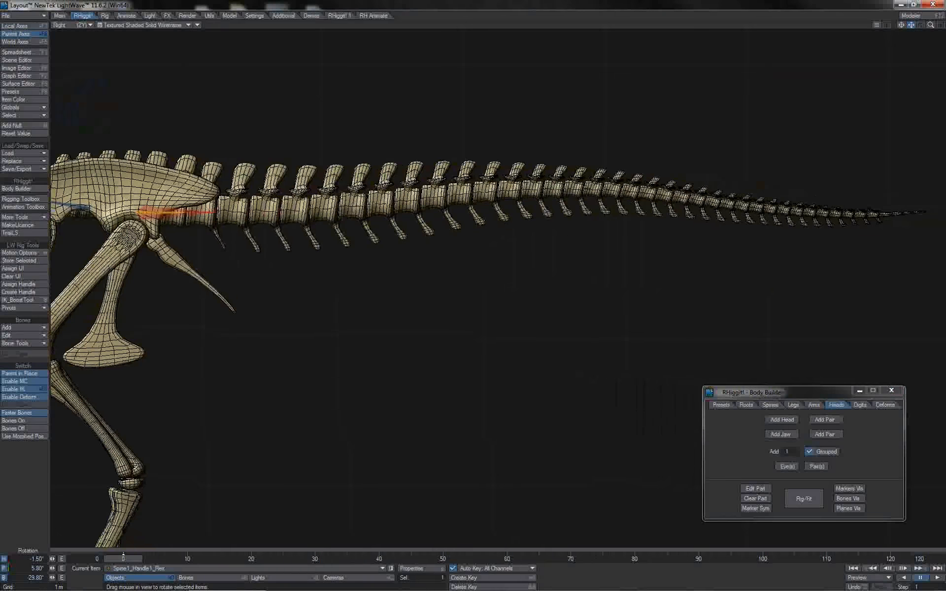
pyautogui.click(771, 405)
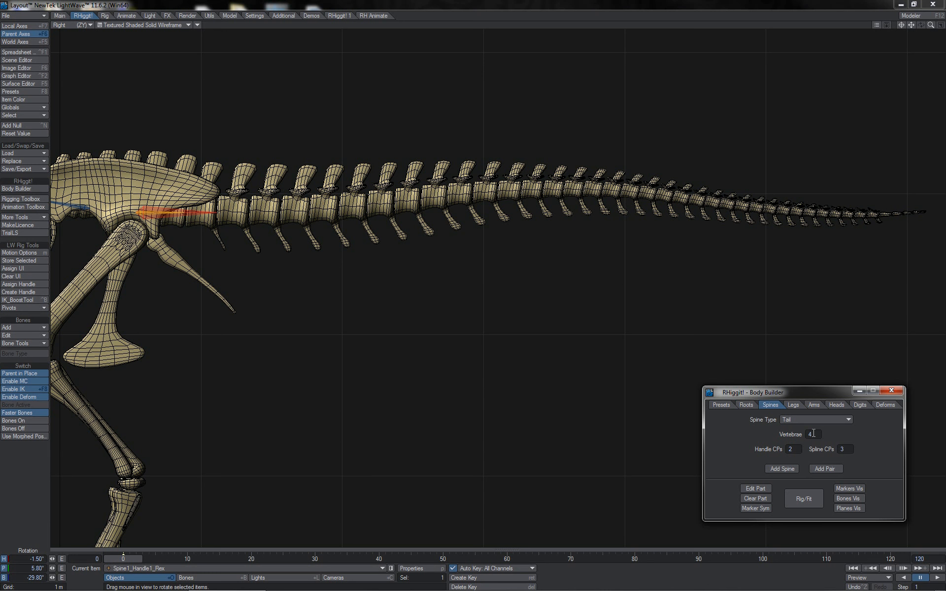
pyautogui.click(812, 433)
pyautogui.click(845, 449)
pyautogui.click(787, 469)
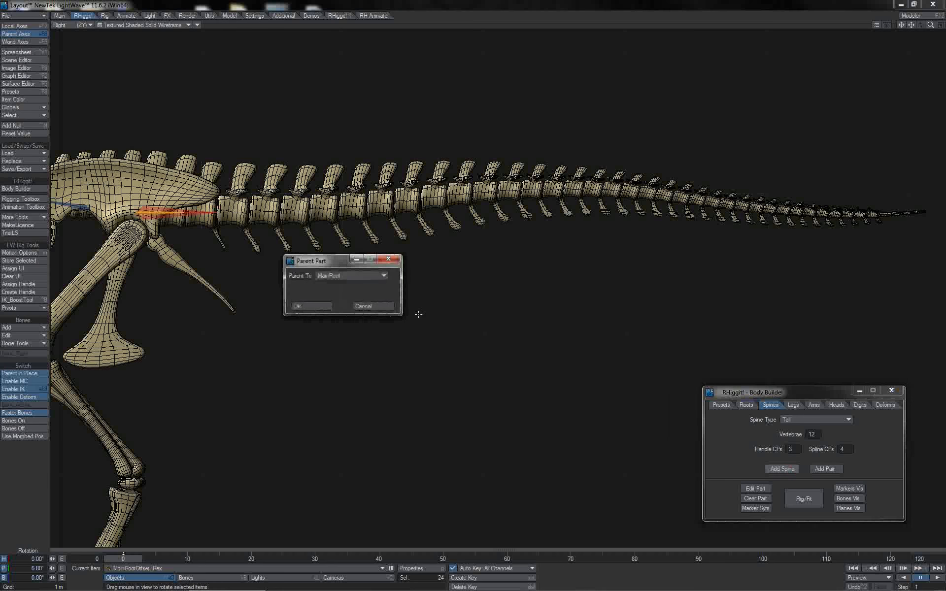
pyautogui.click(367, 277)
pyautogui.click(365, 276)
pyautogui.click(312, 306)
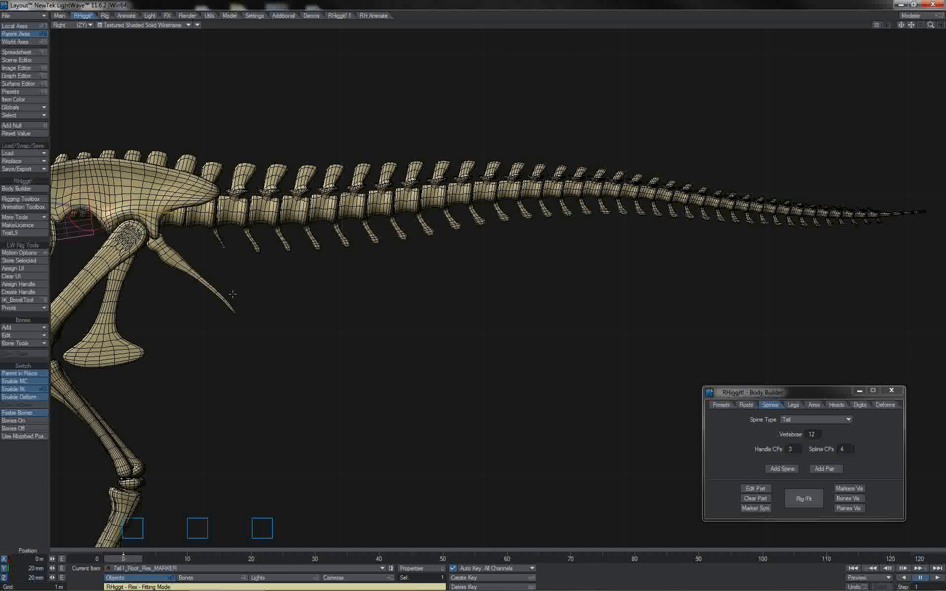
# Step: Place the tail root marker at the base of the tail behind the pelvis and scale it to about 1.086
pyautogui.moveTo(216, 350); pyautogui.dragTo(173, 213)
pyautogui.moveTo(488, 223)
pyautogui.mouseDown()
pyautogui.moveTo(479, 222)
pyautogui.moveTo(540, 221)
pyautogui.moveTo(481, 222)
pyautogui.moveTo(491, 222)
pyautogui.mouseUp()
pyautogui.hotkey('shift', 'h')
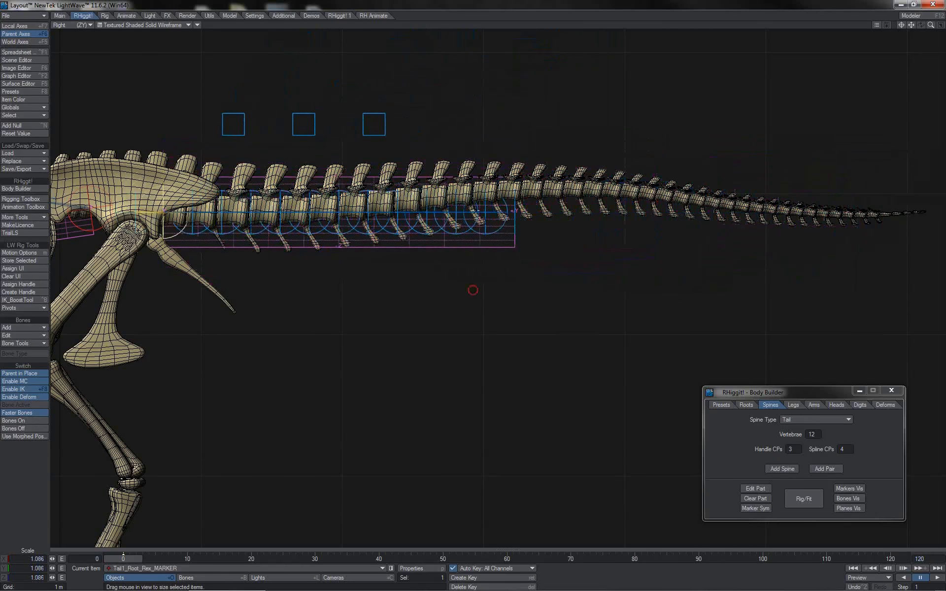
# Step: Fit the tail end marker and the Tail1-12 and Tail1-11 markers along the thin vertebrae near the tail tip
pyautogui.click(486, 226)
pyautogui.press('t')
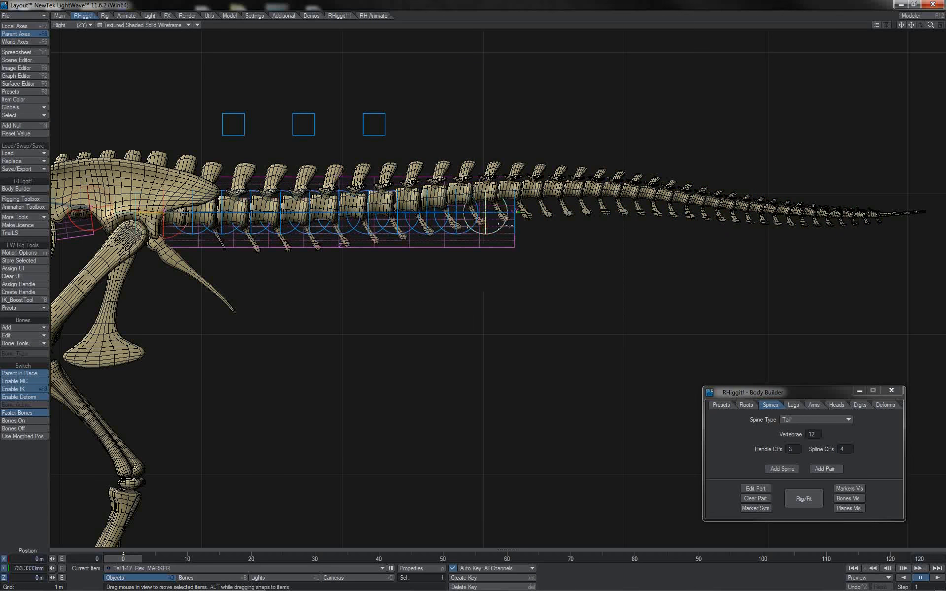
pyautogui.moveTo(554, 243)
pyautogui.mouseDown()
pyautogui.moveTo(850, 244)
pyautogui.moveTo(917, 255)
pyautogui.moveTo(936, 244)
pyautogui.mouseUp()
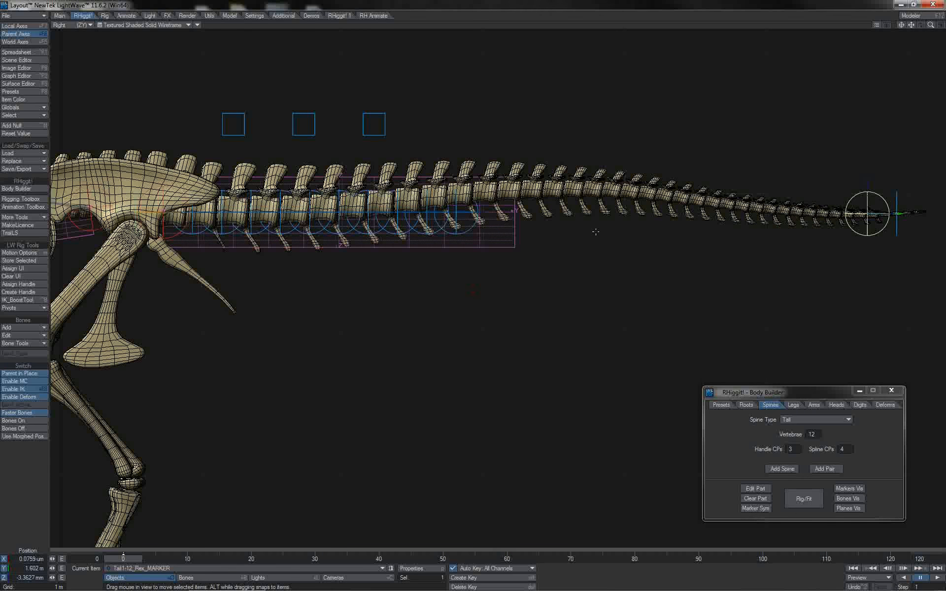
pyautogui.press('Down')
pyautogui.moveTo(473, 291); pyautogui.dragTo(503, 291)
pyautogui.press('y')
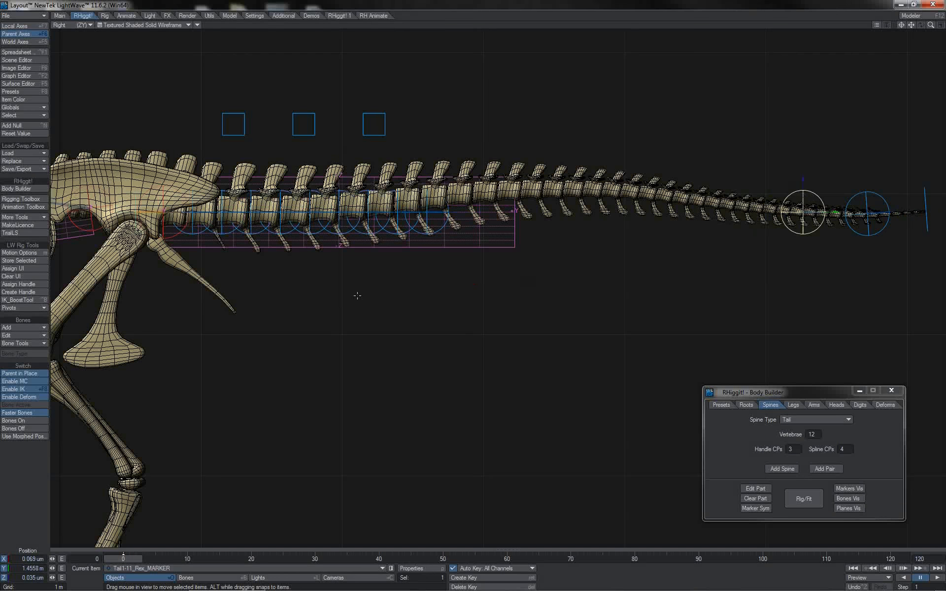
# Step: Fit the Tail1-10, Tail1-9, Tail1-8 and Tail1-7 markers along the vertebrae, spacing them forward from the tip to mid-tail
pyautogui.press('Up')
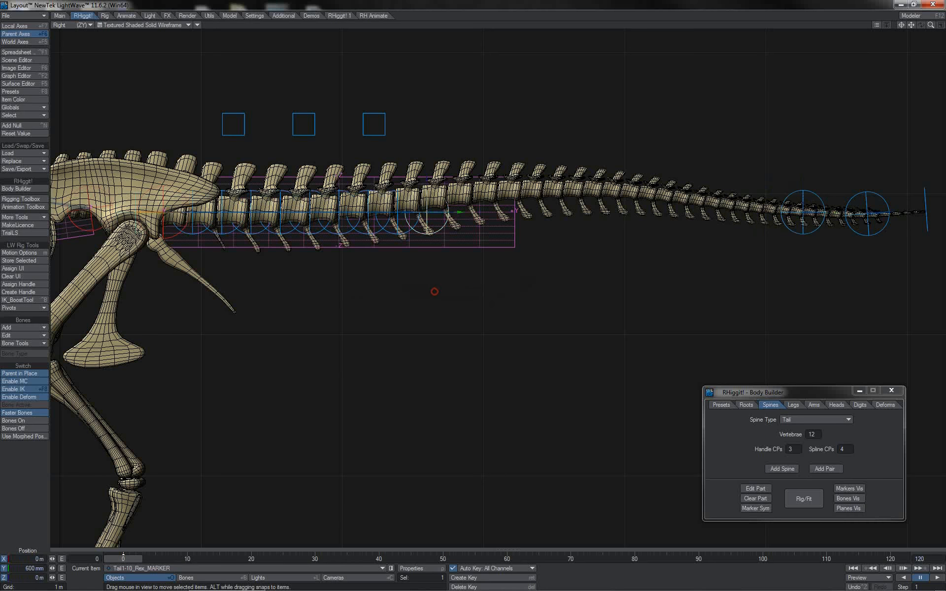
pyautogui.moveTo(434, 291)
pyautogui.mouseDown()
pyautogui.moveTo(744, 284)
pyautogui.moveTo(728, 284)
pyautogui.mouseUp()
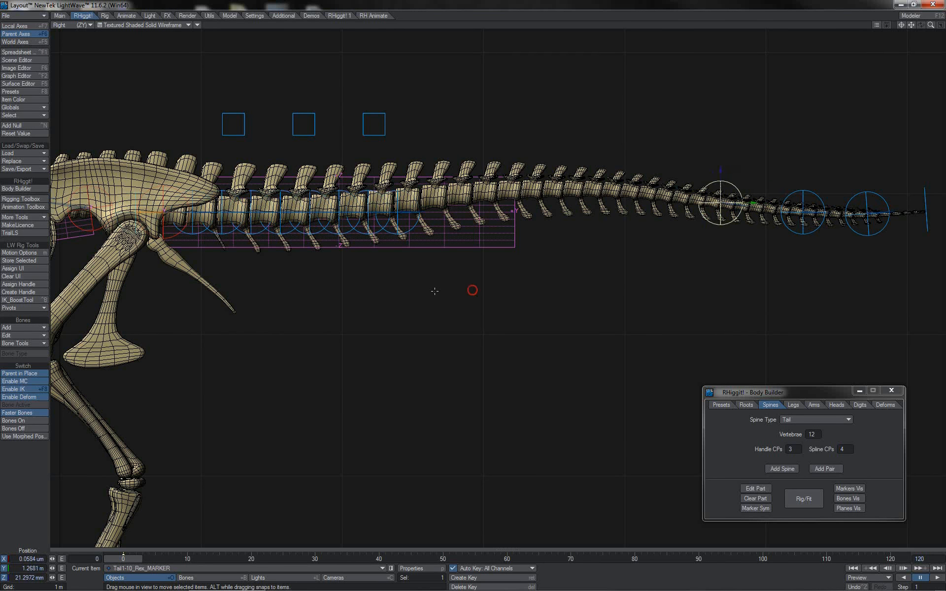
pyautogui.press('Up')
pyautogui.moveTo(308, 316)
pyautogui.mouseDown()
pyautogui.moveTo(550, 306)
pyautogui.moveTo(542, 298)
pyautogui.mouseUp()
pyautogui.press('Down')
pyautogui.press('Up')
pyautogui.press('Up')
pyautogui.moveTo(323, 330)
pyautogui.mouseDown()
pyautogui.moveTo(483, 330)
pyautogui.moveTo(491, 306)
pyautogui.moveTo(508, 306)
pyautogui.mouseUp()
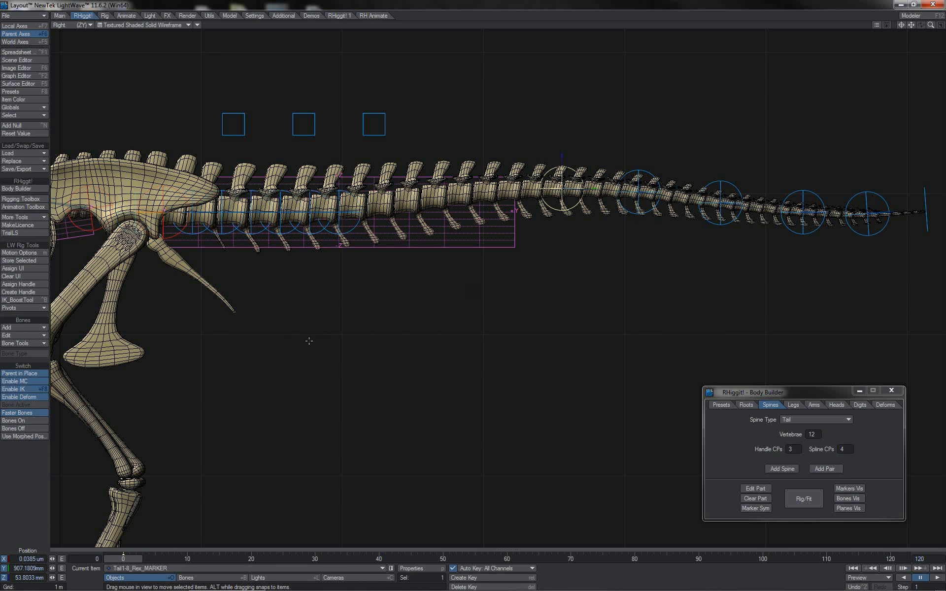
pyautogui.press('Up')
pyautogui.moveTo(327, 341); pyautogui.dragTo(474, 290)
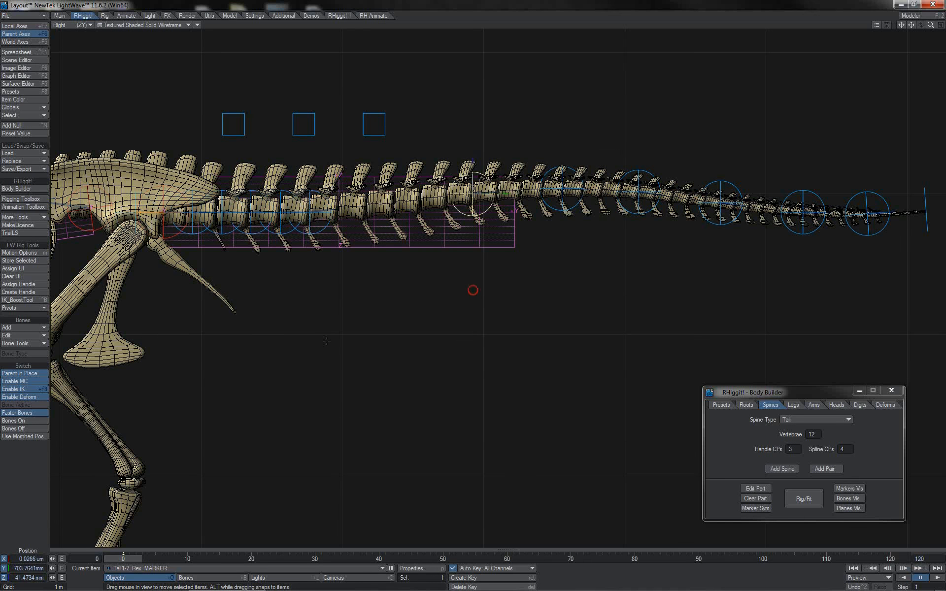
# Step: Fit the Tail1-6, Tail1-5 and Tail1-4 markers along the front of the tail, and shift the Tail1-11 marker slightly forward
pyautogui.press('Up')
pyautogui.moveTo(302, 335); pyautogui.dragTo(390, 318)
pyautogui.press('Up')
pyautogui.moveTo(293, 264); pyautogui.dragTo(356, 263)
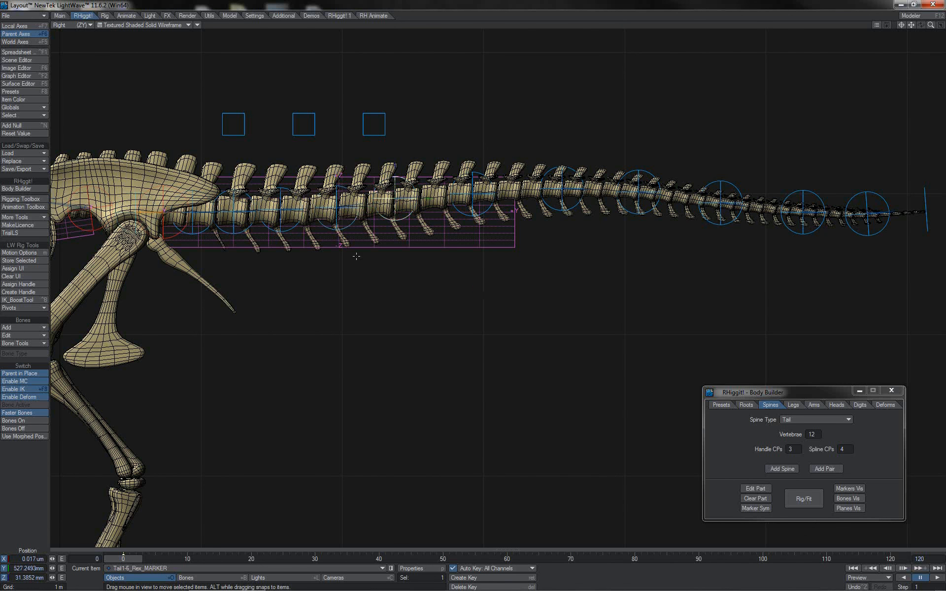
pyautogui.moveTo(397, 250); pyautogui.dragTo(394, 250)
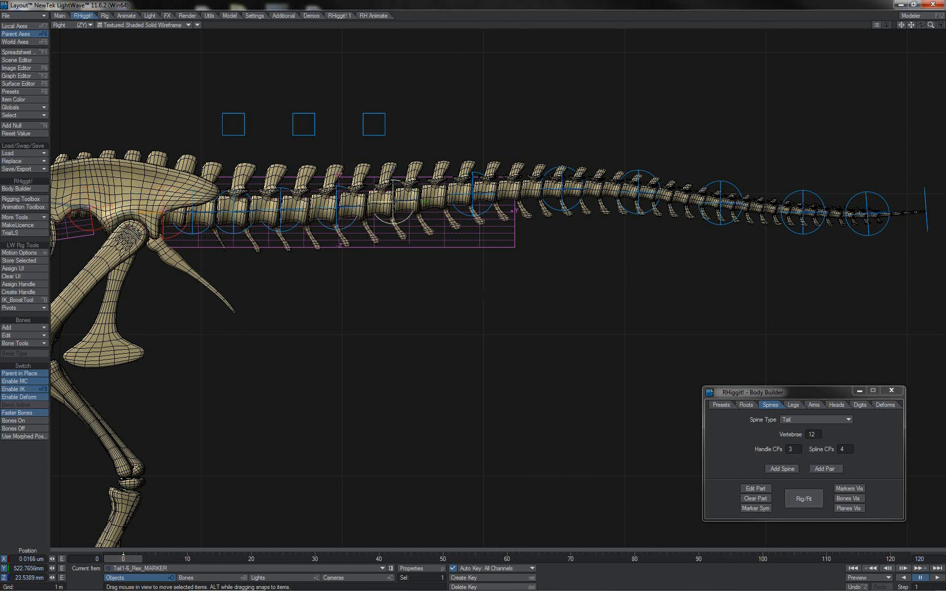
pyautogui.press('Down')
pyautogui.moveTo(462, 234)
pyautogui.mouseDown()
pyautogui.moveTo(433, 258)
pyautogui.moveTo(473, 290)
pyautogui.mouseUp()
pyautogui.press('Up')
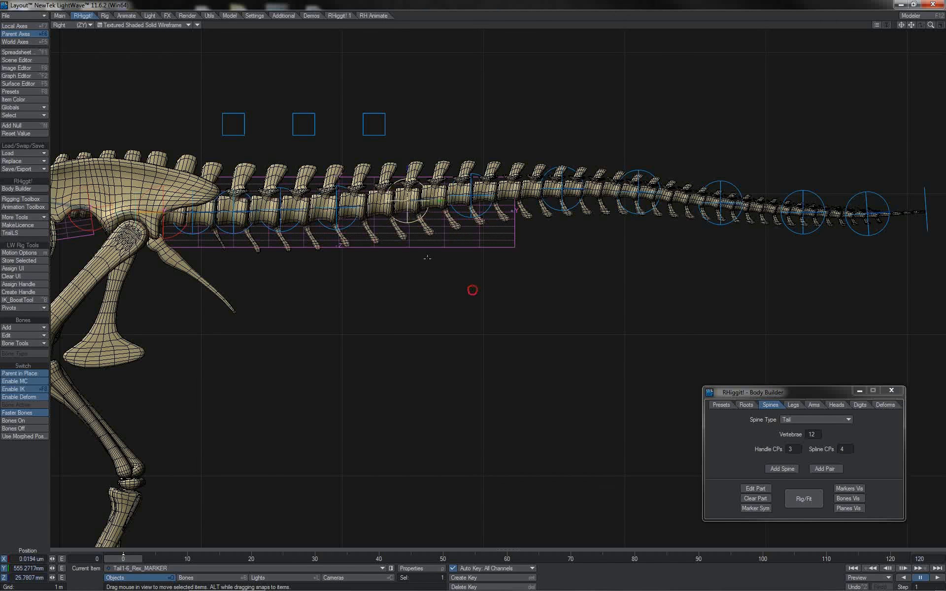
pyautogui.press('Up')
pyautogui.moveTo(393, 271); pyautogui.dragTo(401, 272)
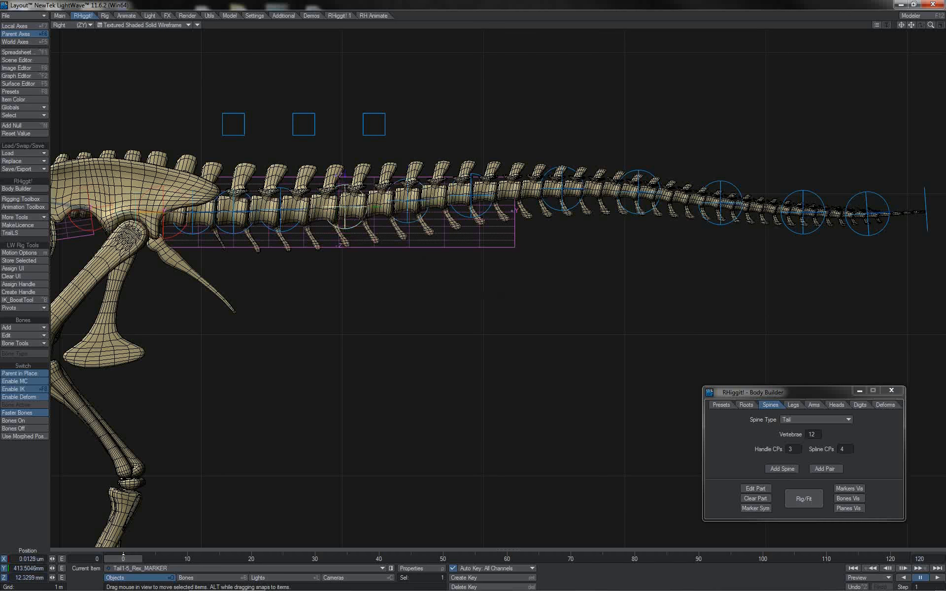
pyautogui.press('Up')
pyautogui.moveTo(331, 275); pyautogui.dragTo(337, 276)
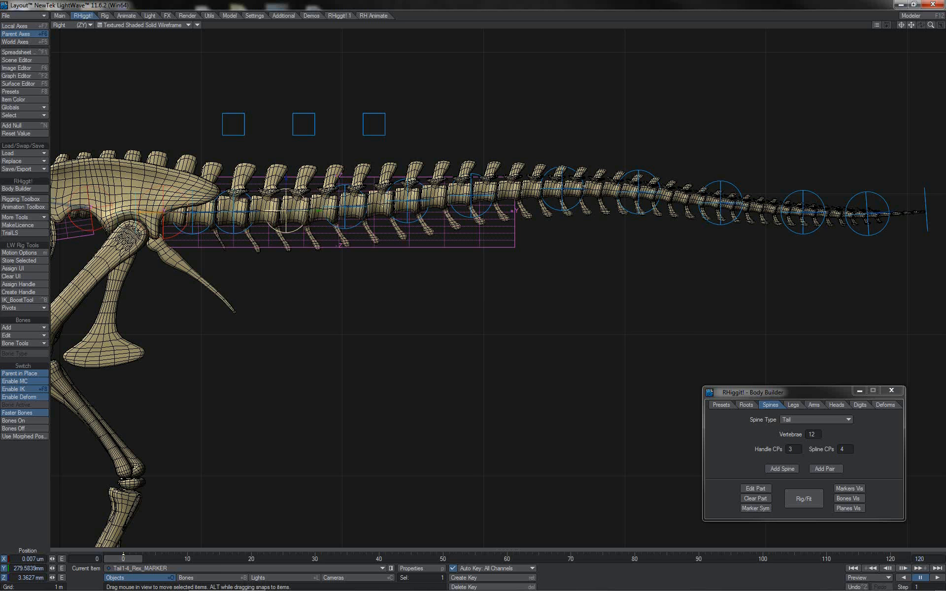
pyautogui.click(813, 232)
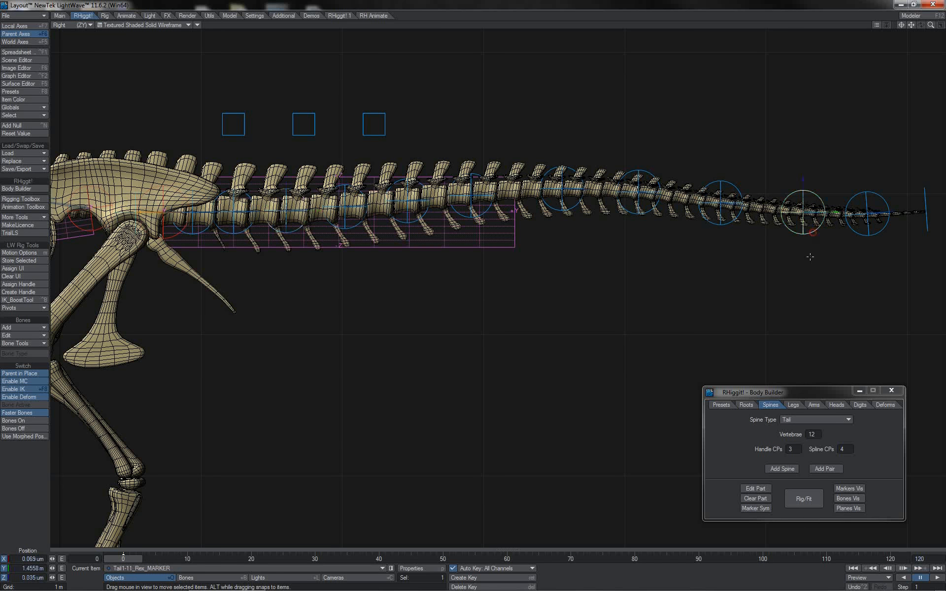
pyautogui.moveTo(810, 258); pyautogui.dragTo(798, 256)
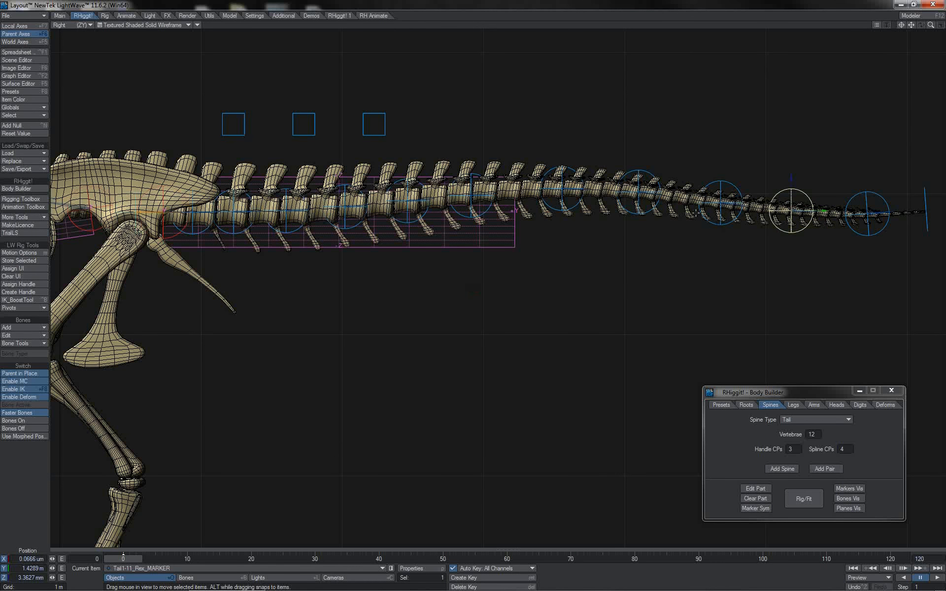
# Step: Spread the three tail handle markers out above the front, middle and rear of the tail
pyautogui.click(381, 134)
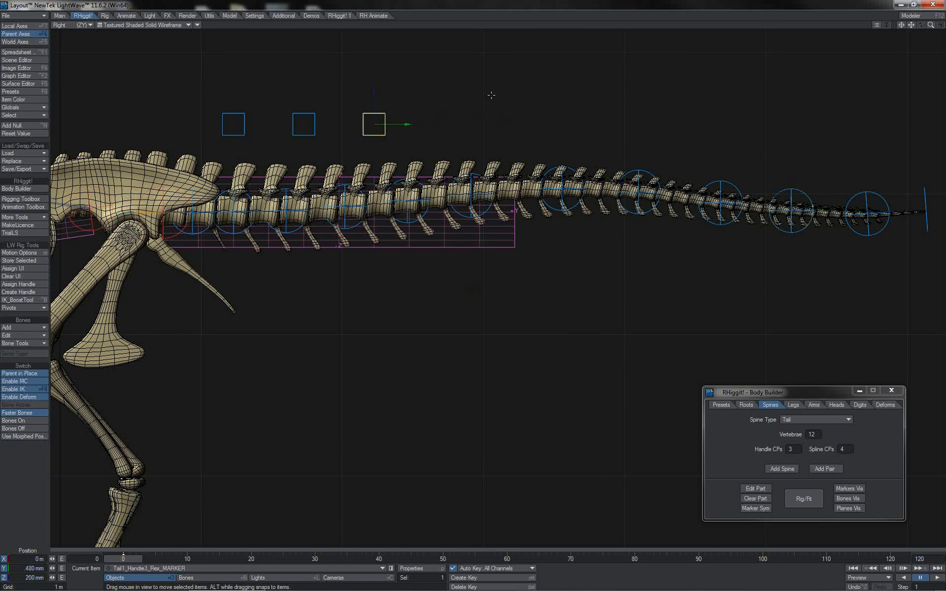
pyautogui.moveTo(490, 93); pyautogui.dragTo(721, 86)
pyautogui.moveTo(605, 117); pyautogui.dragTo(778, 72)
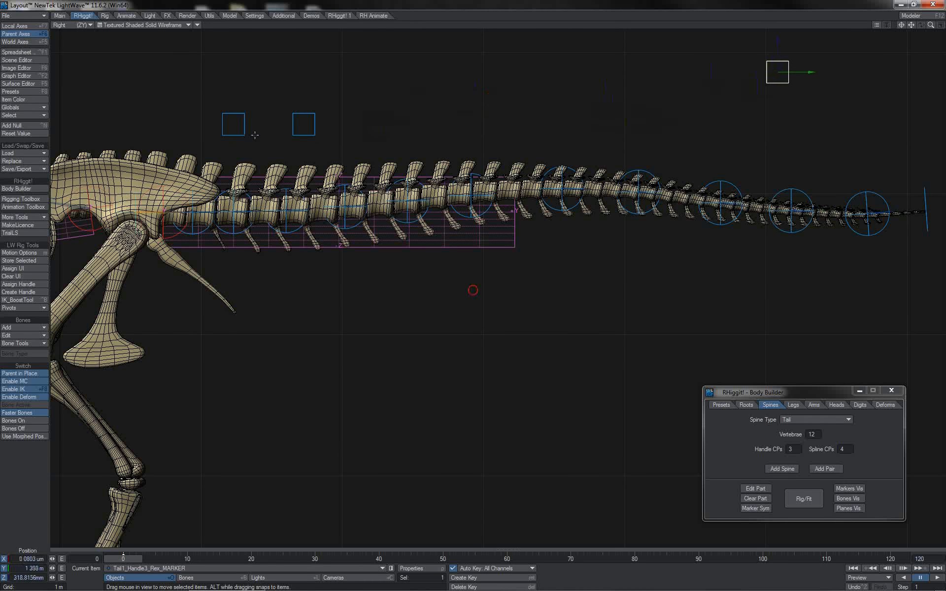
pyautogui.click(307, 129)
pyautogui.moveTo(492, 114); pyautogui.dragTo(718, 64)
pyautogui.click(241, 122)
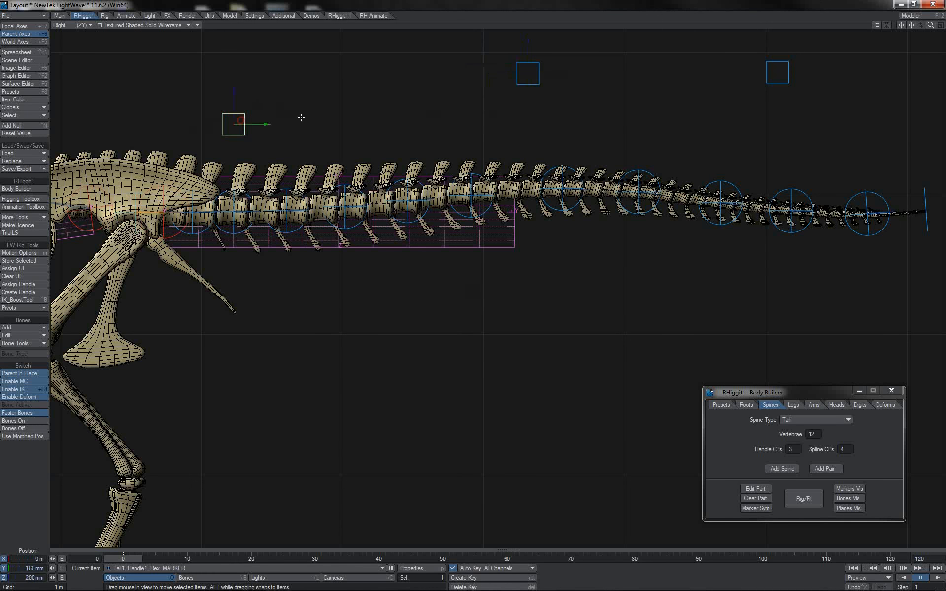
pyautogui.moveTo(301, 118)
pyautogui.mouseDown()
pyautogui.moveTo(377, 98)
pyautogui.moveTo(337, 100)
pyautogui.moveTo(343, 95)
pyautogui.mouseUp()
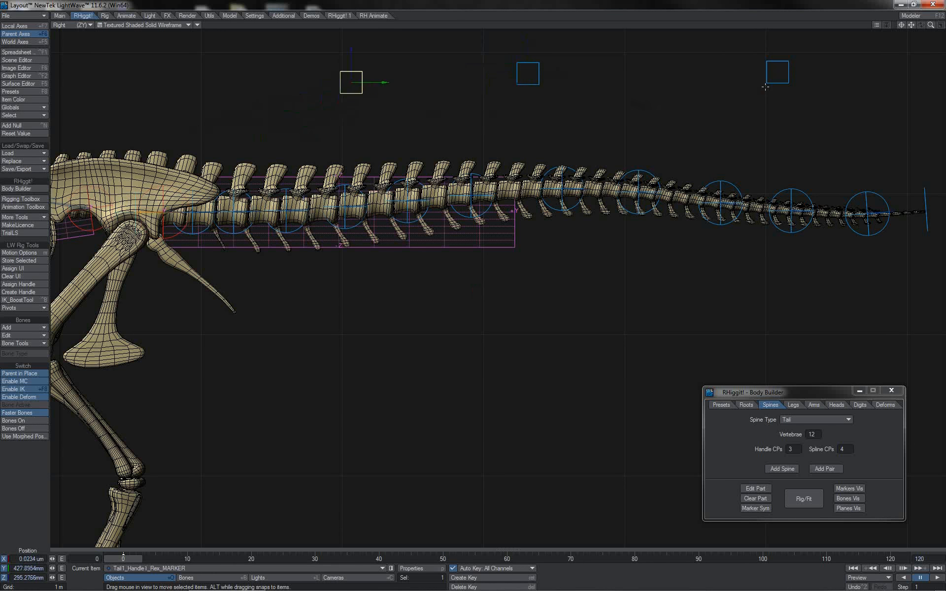
pyautogui.moveTo(766, 85); pyautogui.dragTo(689, 85)
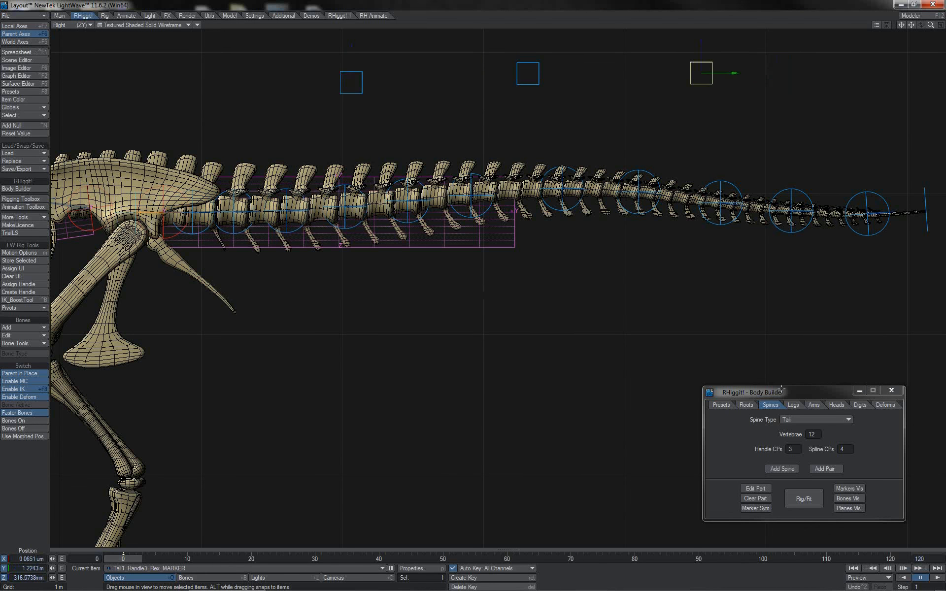
# Step: Hide the fitting markers and planes, and assign the Tail weight map to all 12 tail bones
pyautogui.click(845, 489)
pyautogui.click(848, 510)
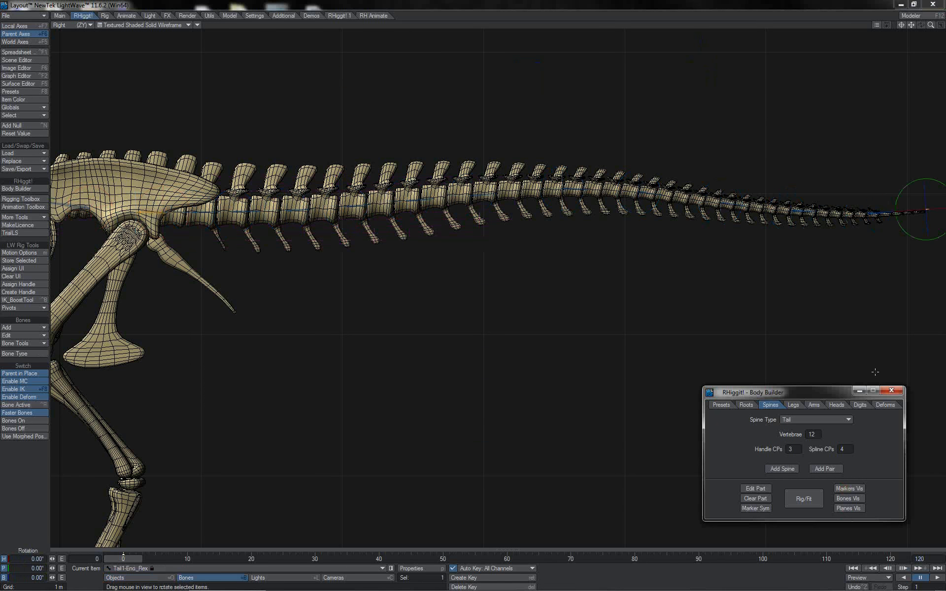
pyautogui.keyDown('shift'); pyautogui.moveTo(907, 238); pyautogui.dragTo(133, 173); pyautogui.keyUp('shift')
pyautogui.keyDown('shift'); pyautogui.click(141, 214); pyautogui.keyUp('shift')
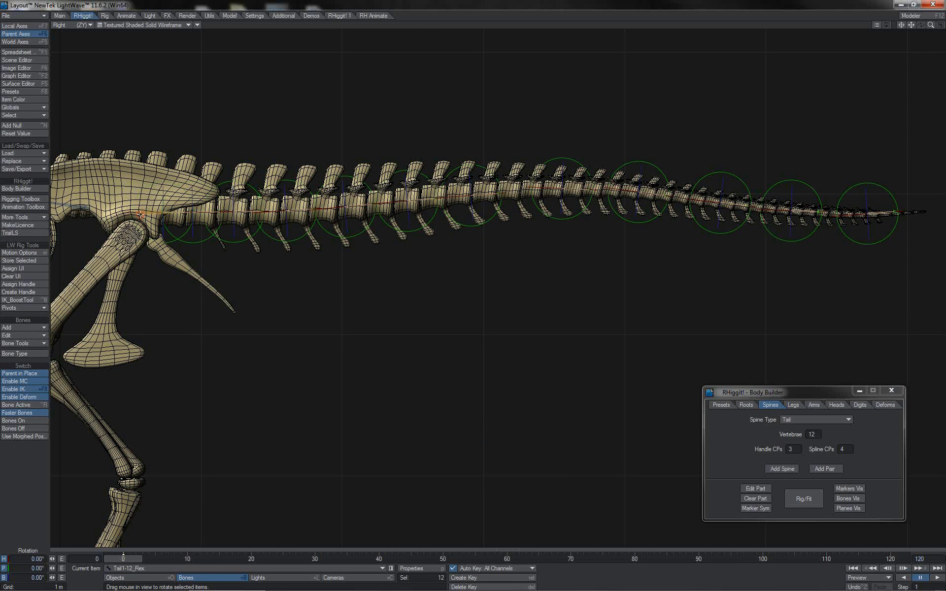
pyautogui.press('p')
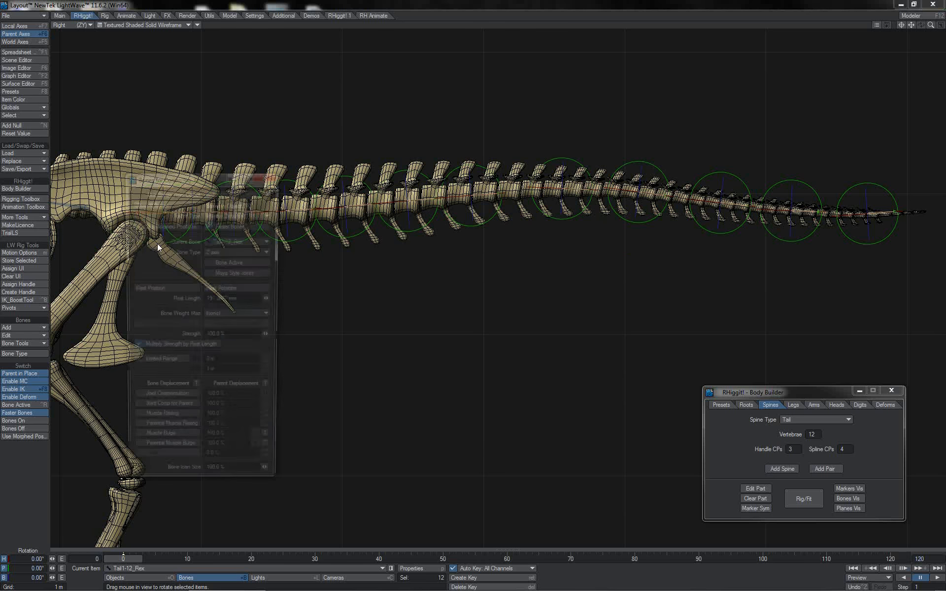
pyautogui.click(216, 316)
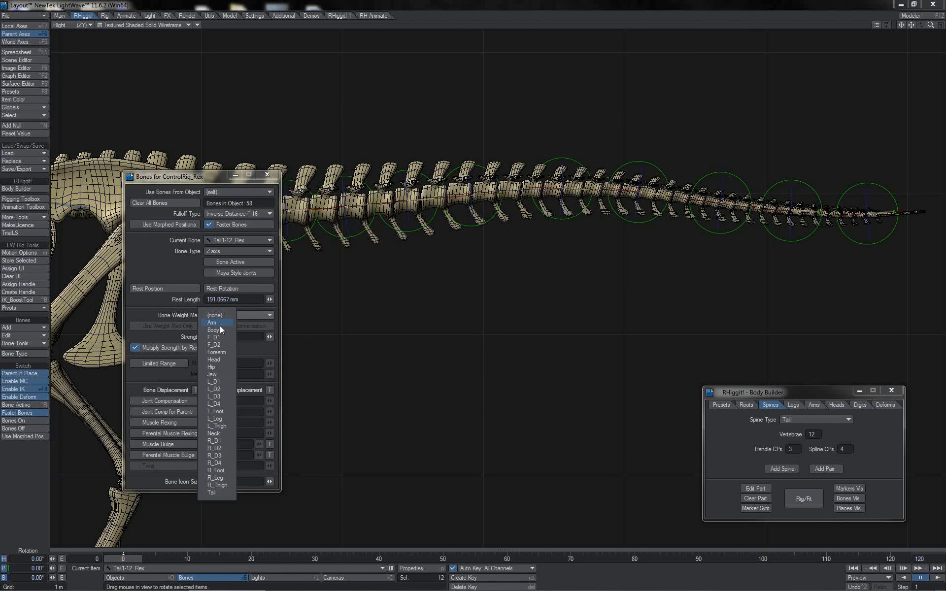
pyautogui.click(266, 175)
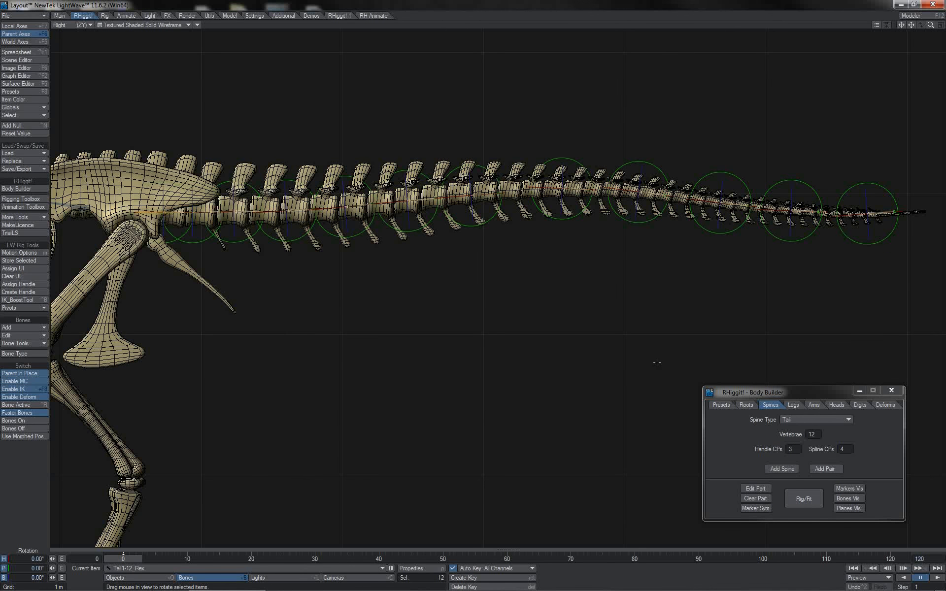
# Step: Turn the rig on and test-rotate the tail bones, undoing the rotation
pyautogui.click(804, 499)
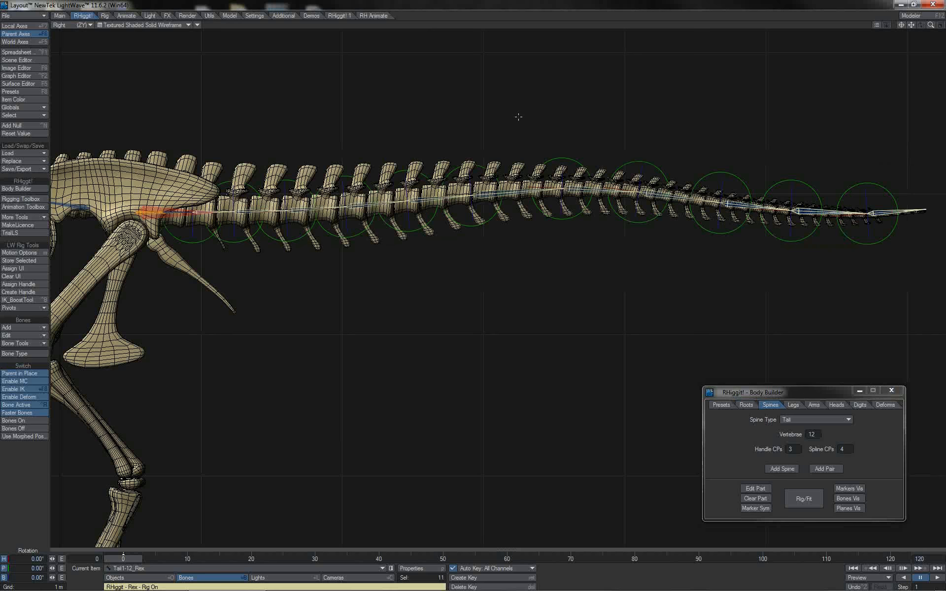
pyautogui.moveTo(244, 183)
pyautogui.mouseDown()
pyautogui.moveTo(224, 183)
pyautogui.moveTo(259, 186)
pyautogui.moveTo(231, 183)
pyautogui.mouseUp()
pyautogui.hotkey('ctrl', 'z')
# Step: Edit the tail part and set its spine control type to Spline
pyautogui.click(378, 203)
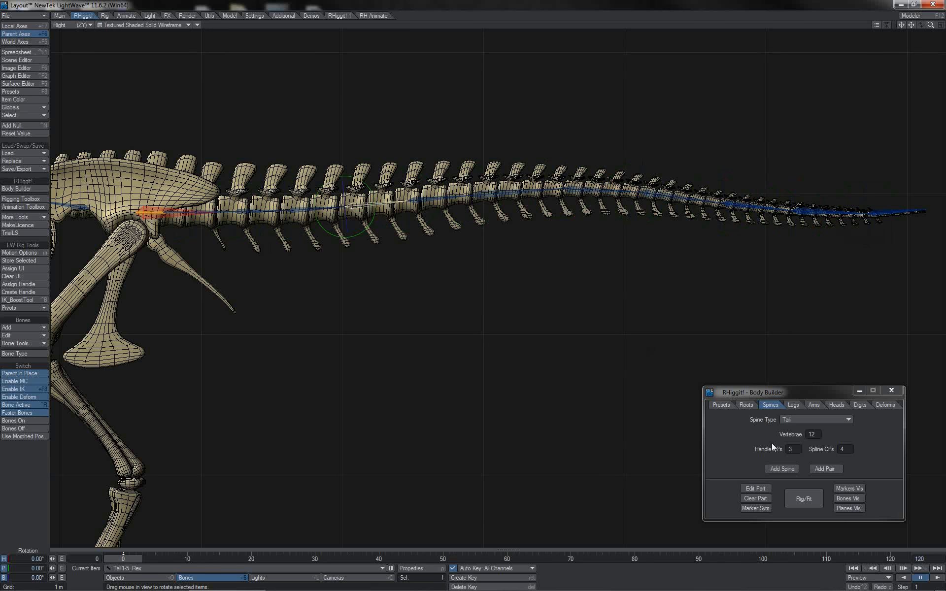
pyautogui.click(756, 491)
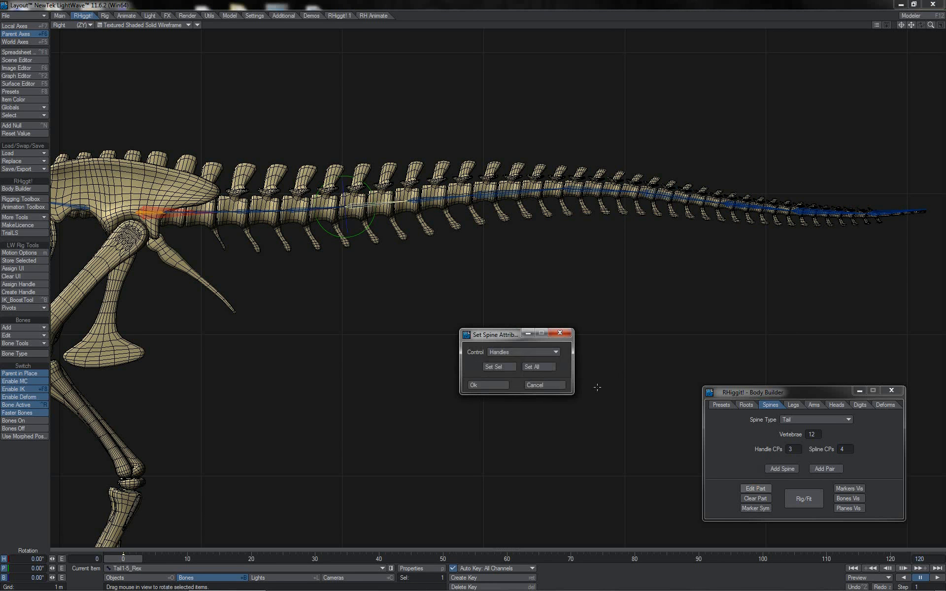
pyautogui.click(530, 351)
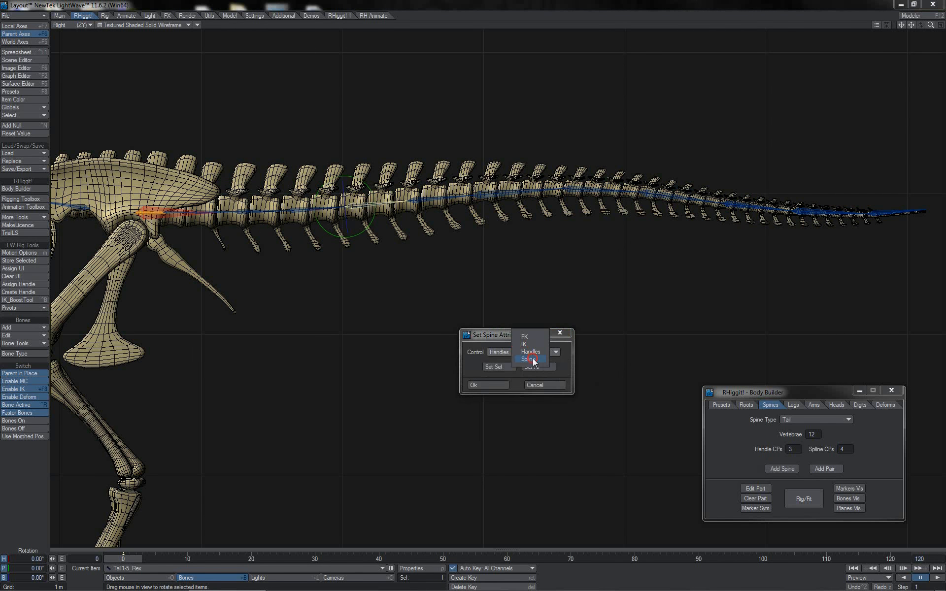
pyautogui.click(528, 360)
pyautogui.click(502, 367)
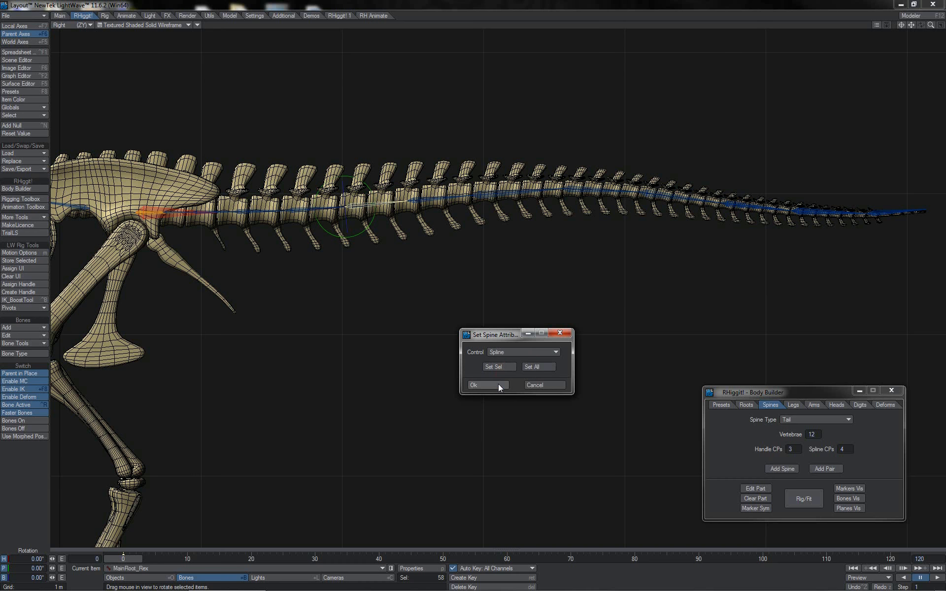
pyautogui.click(498, 384)
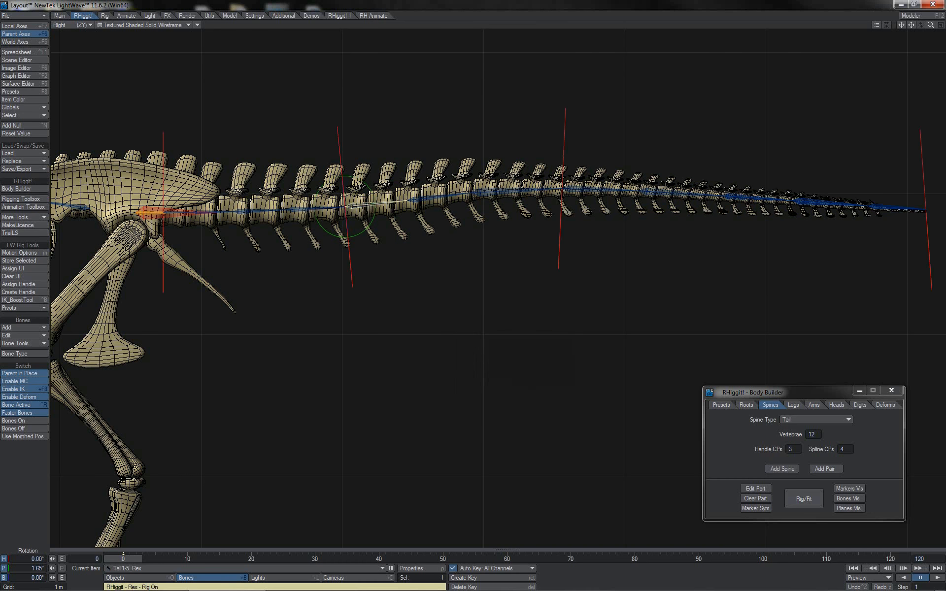
# Step: Test the tail's spline controls by moving the third and second controls
pyautogui.click(566, 141)
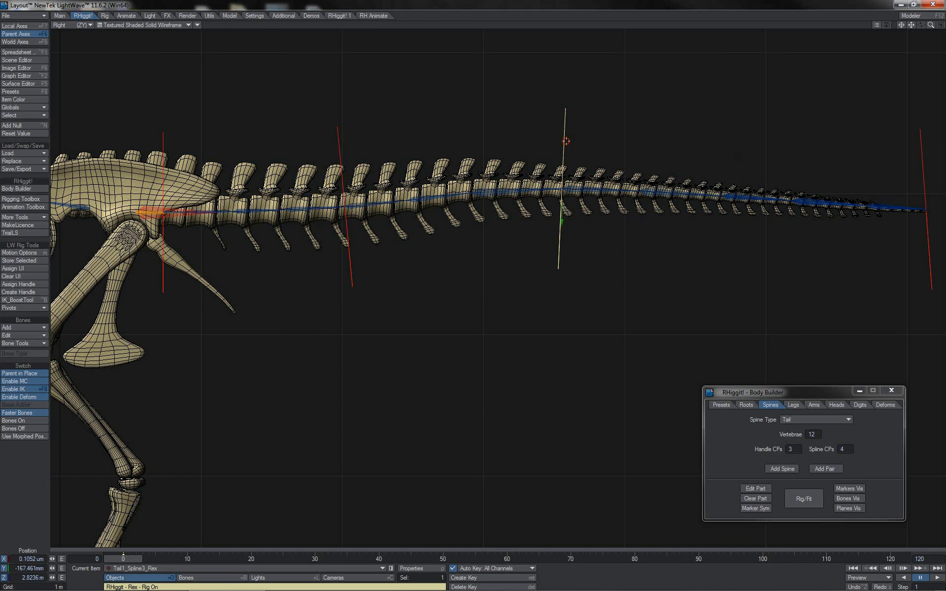
pyautogui.moveTo(560, 228)
pyautogui.mouseDown()
pyautogui.moveTo(560, 367)
pyautogui.moveTo(560, 160)
pyautogui.moveTo(561, 366)
pyautogui.moveTo(561, 228)
pyautogui.mouseUp()
pyautogui.click(348, 258)
pyautogui.moveTo(348, 259)
pyautogui.mouseDown()
pyautogui.moveTo(345, 241)
pyautogui.moveTo(345, 296)
pyautogui.moveTo(345, 192)
pyautogui.moveTo(345, 317)
pyautogui.moveTo(345, 237)
pyautogui.mouseUp()
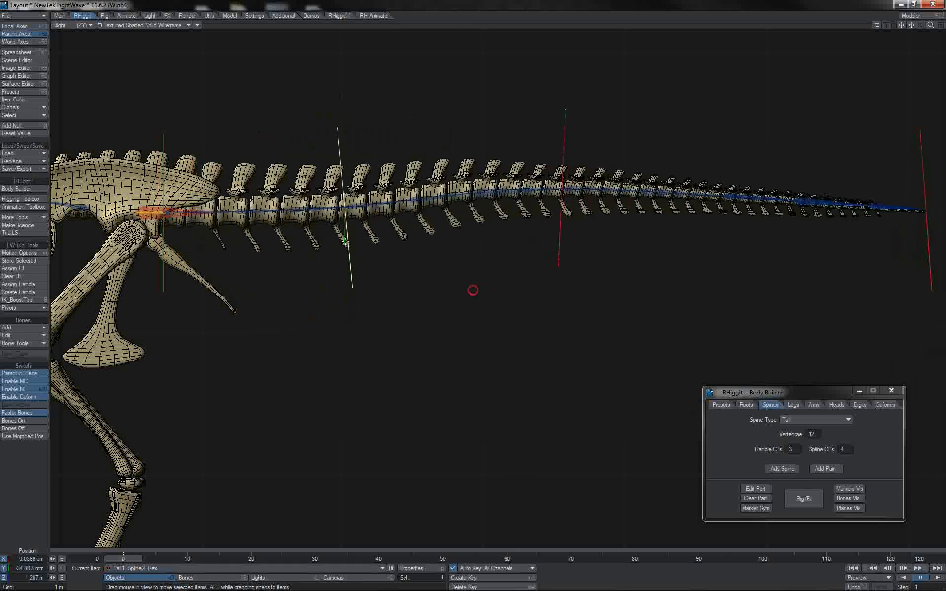
# Step: Frame the small forelimbs in the side view and open the arm part settings
pyautogui.keyDown('alt'); pyautogui.moveTo(473, 289); pyautogui.dragTo(945, 212); pyautogui.keyUp('alt')
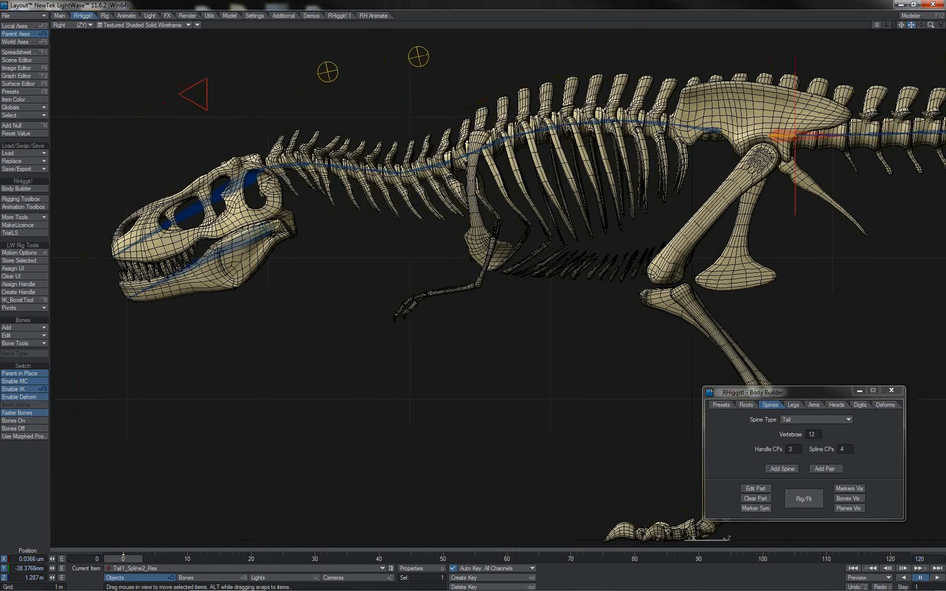
pyautogui.moveTo(911, 25); pyautogui.dragTo(690, 172)
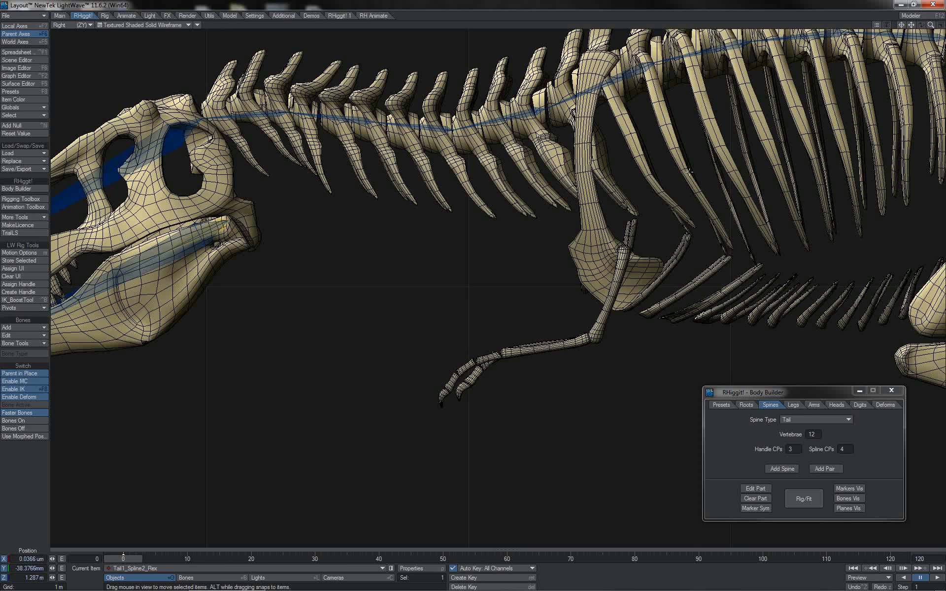
pyautogui.click(814, 406)
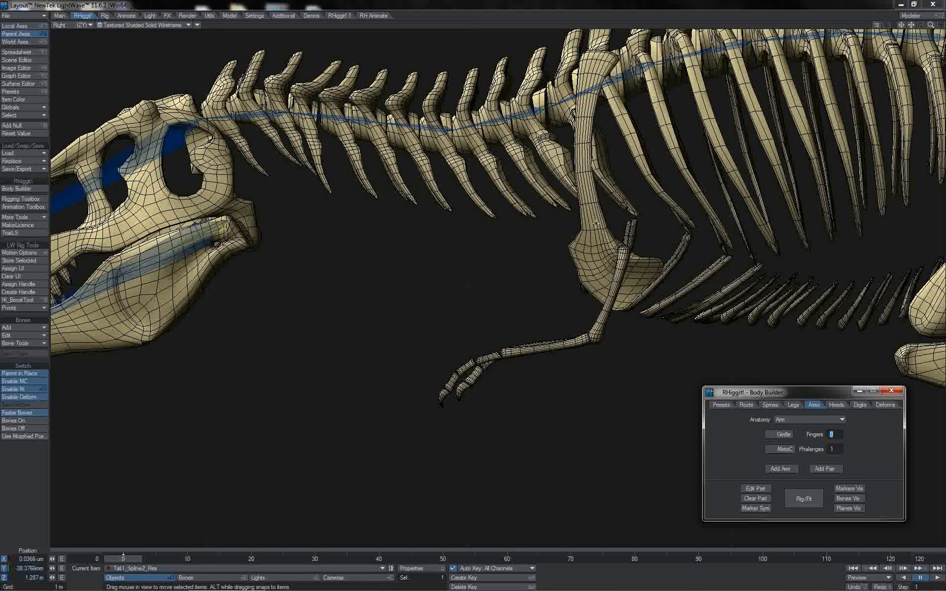
# Step: Try a finger count of 4 for the arm part and examine the skeleton's hands in perspective
pyautogui.write('4')
pyautogui.click(607, 3)
pyautogui.press('4')
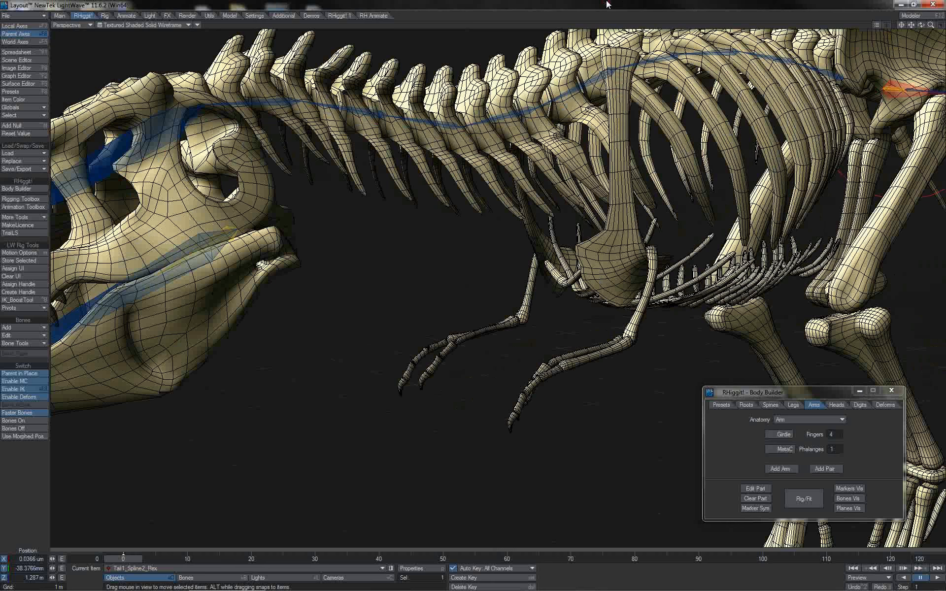
pyautogui.moveTo(921, 25); pyautogui.dragTo(847, 30)
pyautogui.press('3')
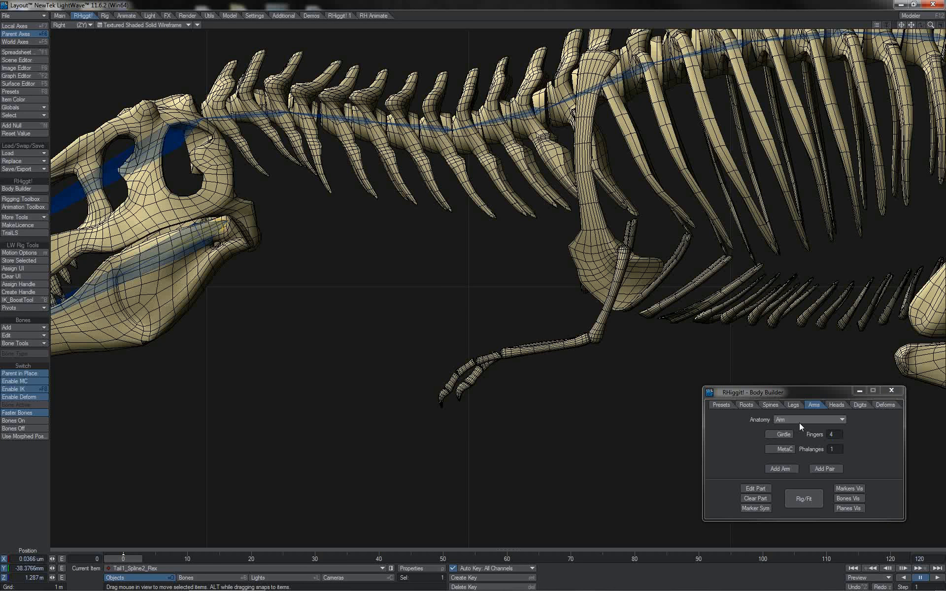
# Step: Add a pair of arms with 1 finger and 2 phalanges, and choose the part to parent them to
pyautogui.click(833, 434)
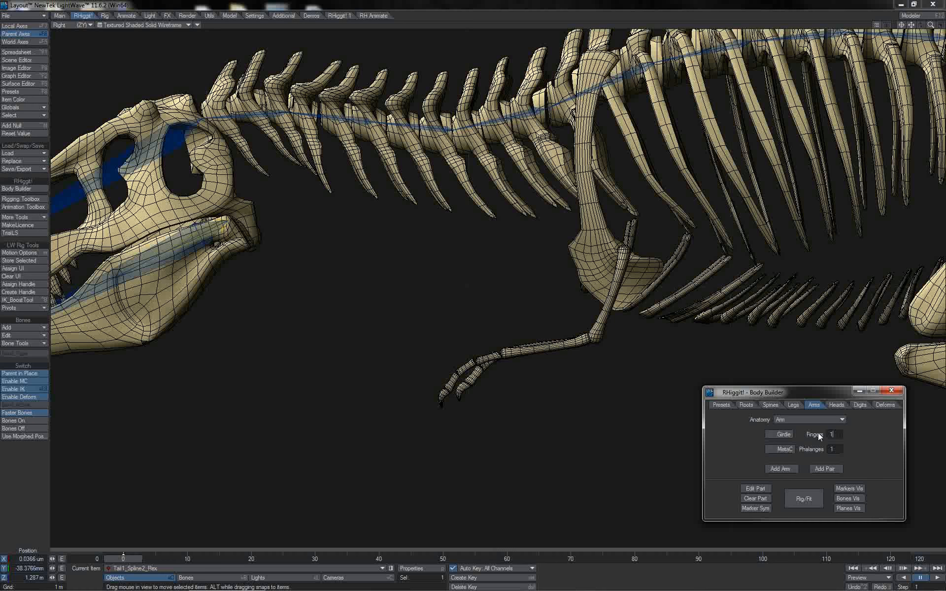
pyautogui.click(612, 4)
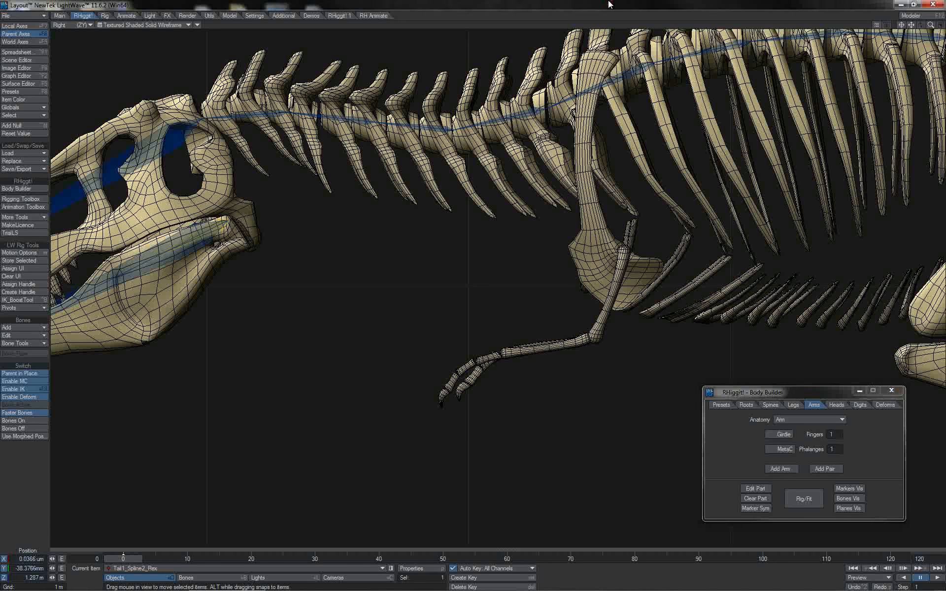
pyautogui.press('4')
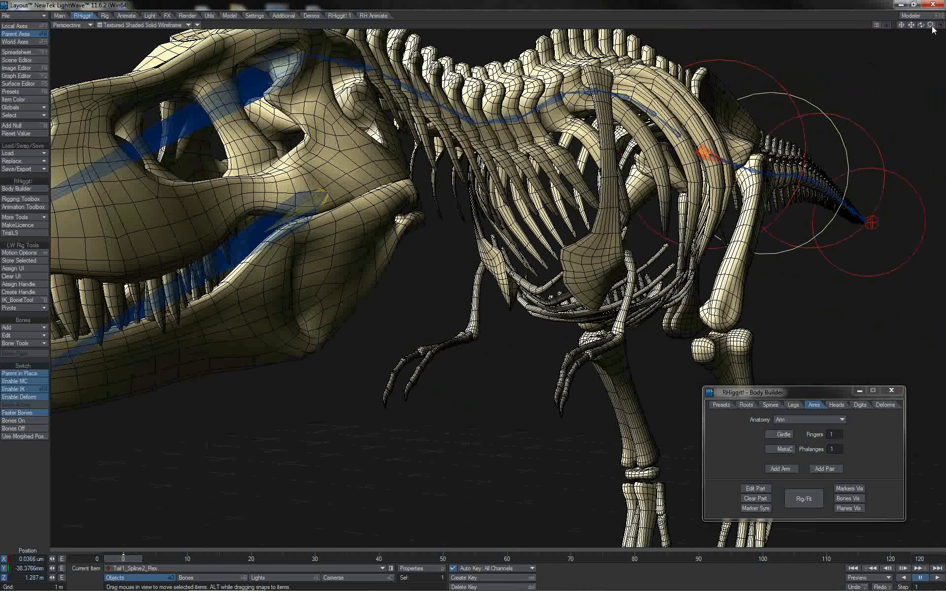
pyautogui.moveTo(932, 25); pyautogui.dragTo(942, 35)
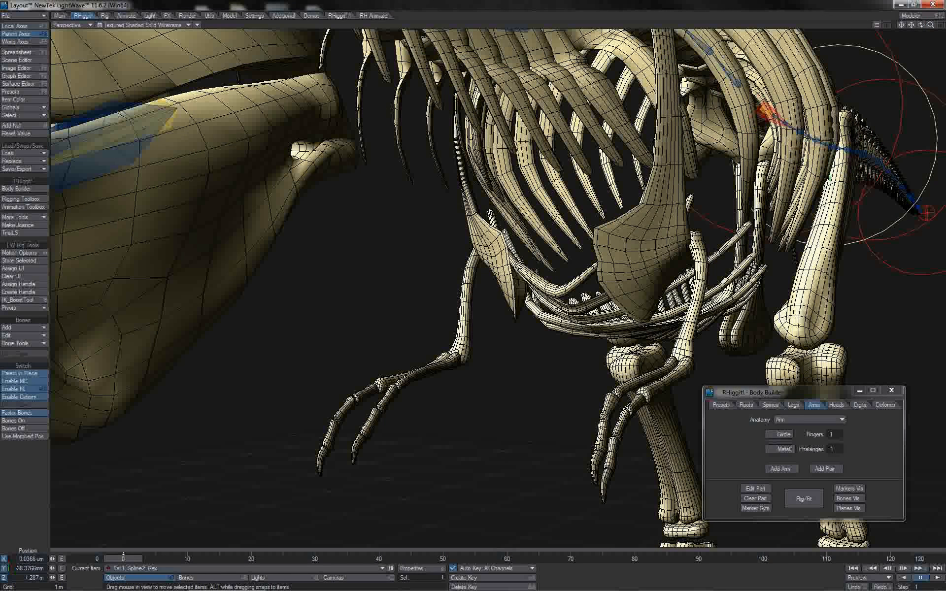
pyautogui.click(832, 435)
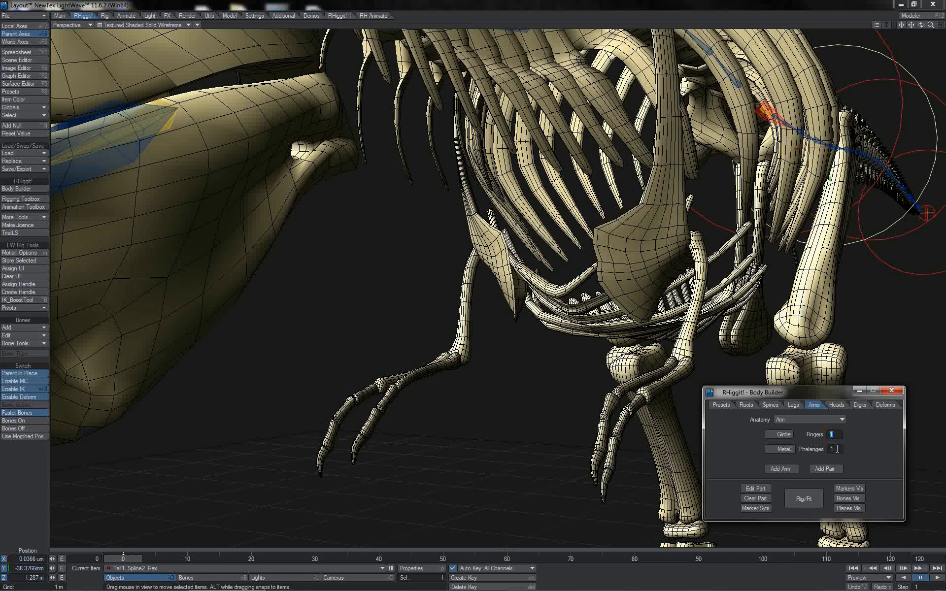
pyautogui.click(833, 450)
pyautogui.write('2')
pyautogui.click(824, 470)
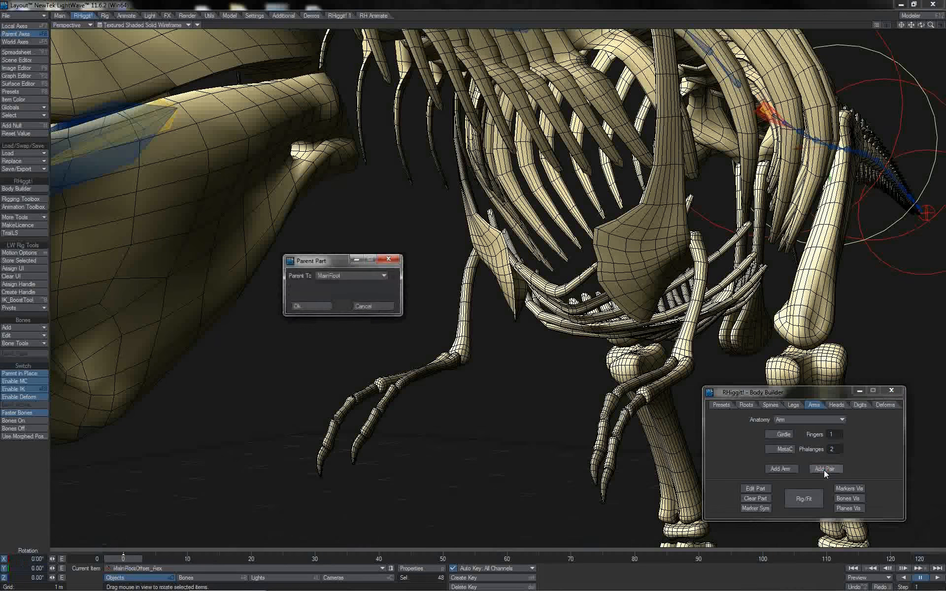
pyautogui.click(376, 278)
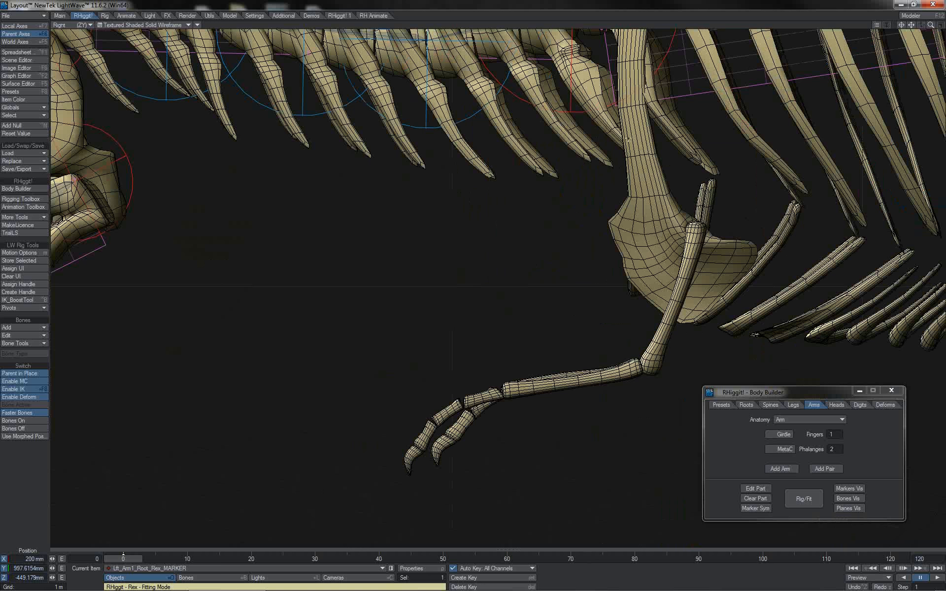
# Step: Fit the left arm root marker onto the shoulder joint at about X 118 mm, Y 744 mm, Z -491 mm, using Front Face Wireframe display
pyautogui.press('a')
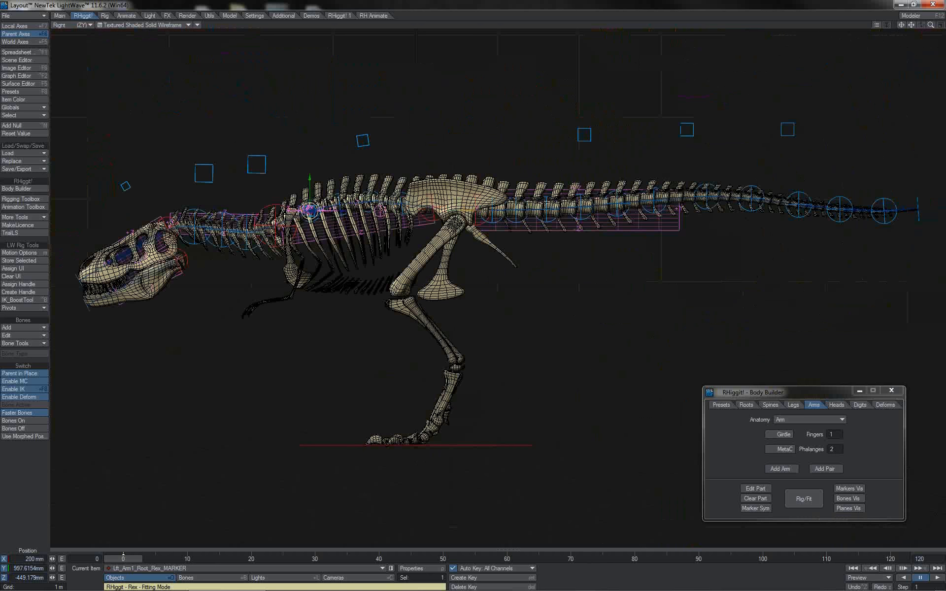
pyautogui.moveTo(323, 152)
pyautogui.mouseDown()
pyautogui.moveTo(329, 197)
pyautogui.moveTo(311, 213)
pyautogui.mouseUp()
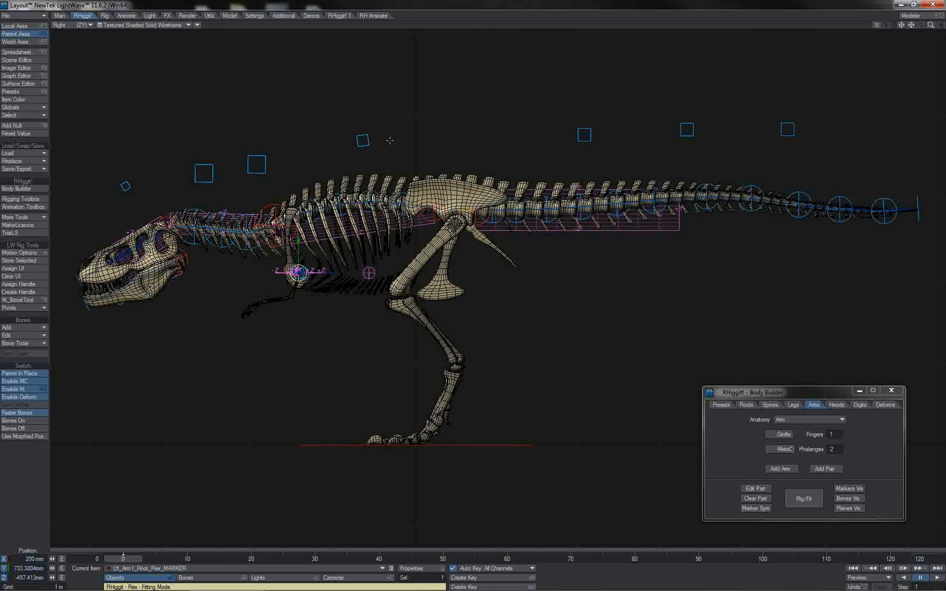
pyautogui.press('2')
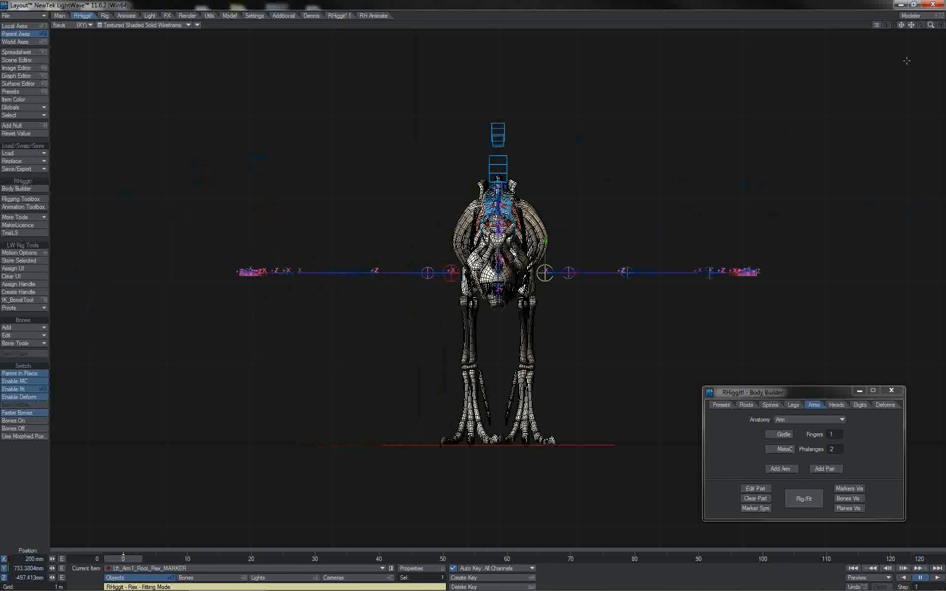
pyautogui.moveTo(930, 25); pyautogui.dragTo(838, 52)
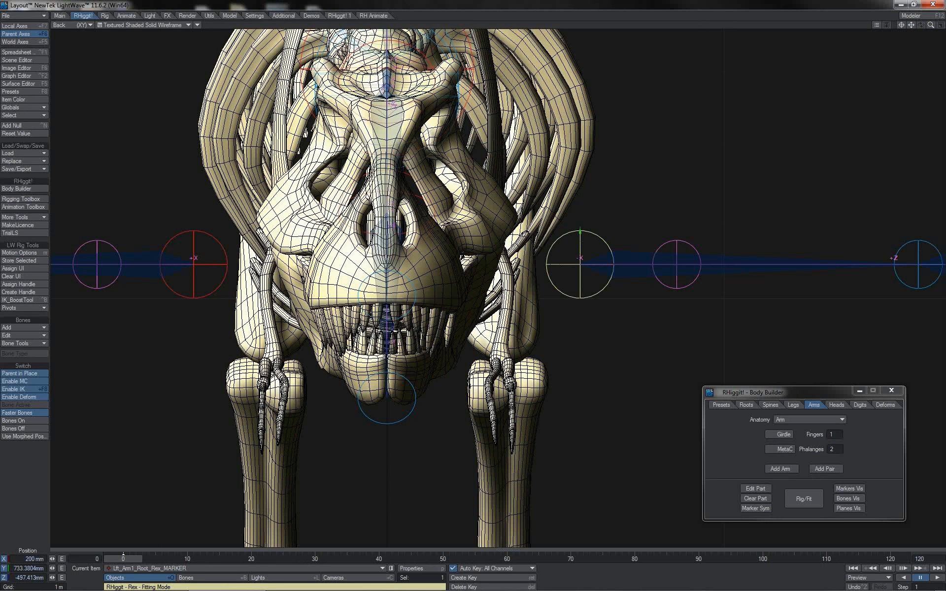
pyautogui.click(104, 24)
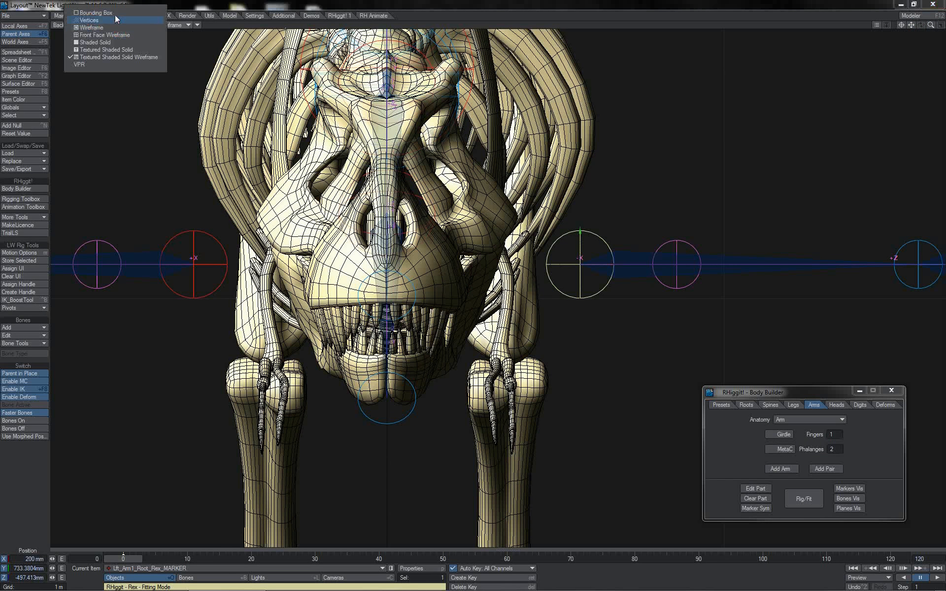
pyautogui.click(117, 35)
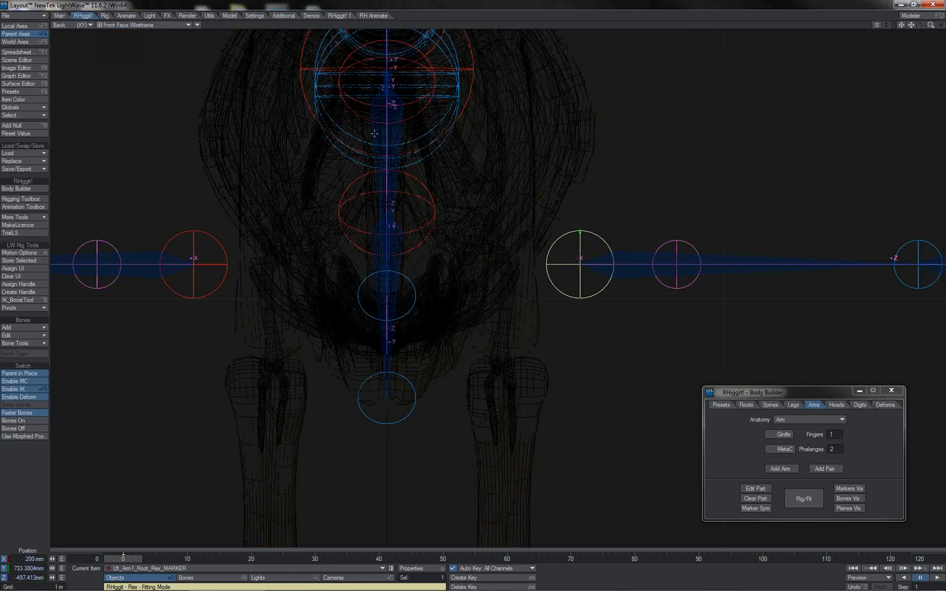
pyautogui.moveTo(664, 225); pyautogui.dragTo(585, 214)
pyautogui.press('3')
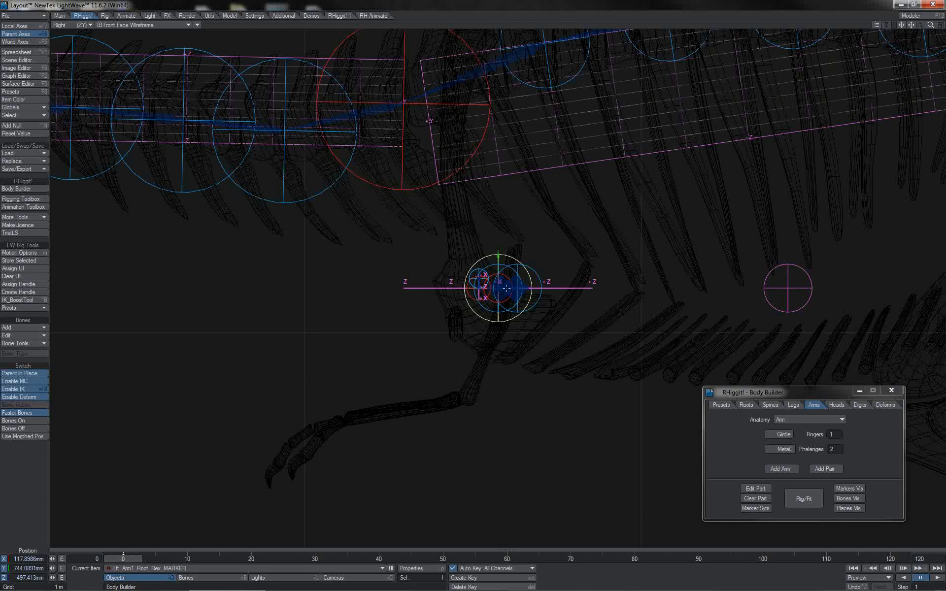
pyautogui.moveTo(500, 288)
pyautogui.mouseDown()
pyautogui.moveTo(560, 288)
pyautogui.moveTo(507, 288)
pyautogui.mouseUp()
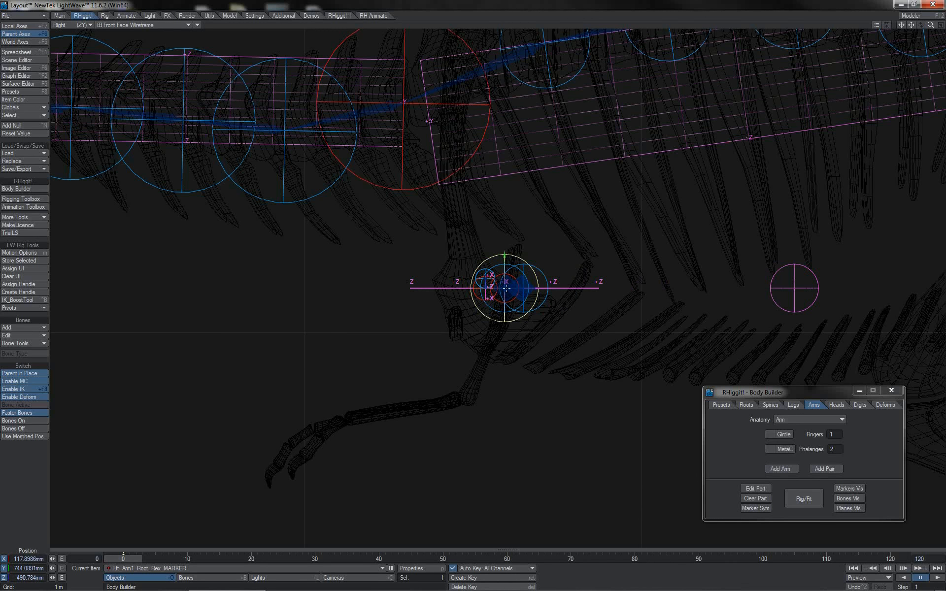
# Step: Rotate the left arm root marker to a bank of about -89° so the arms point straight down
pyautogui.press('y')
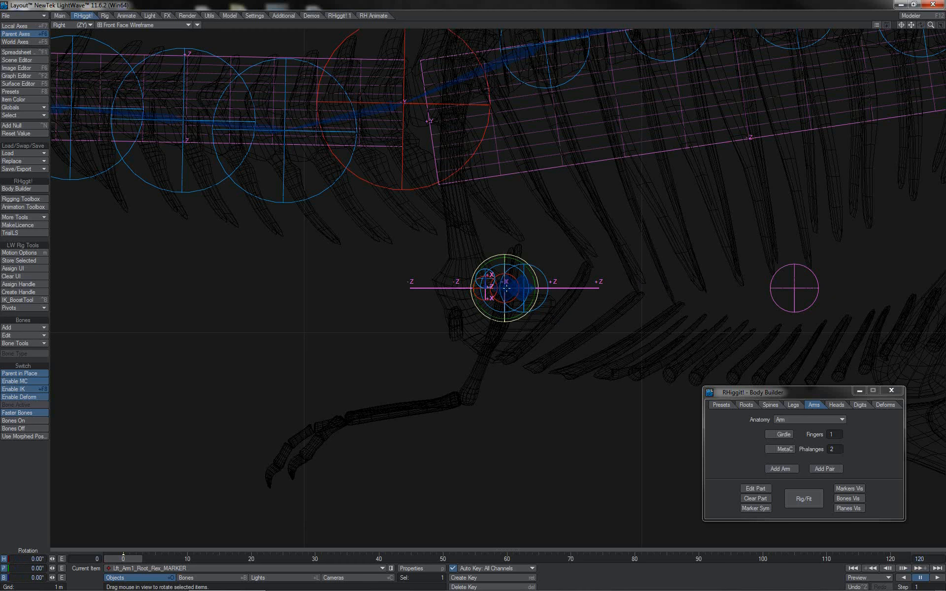
pyautogui.press('1')
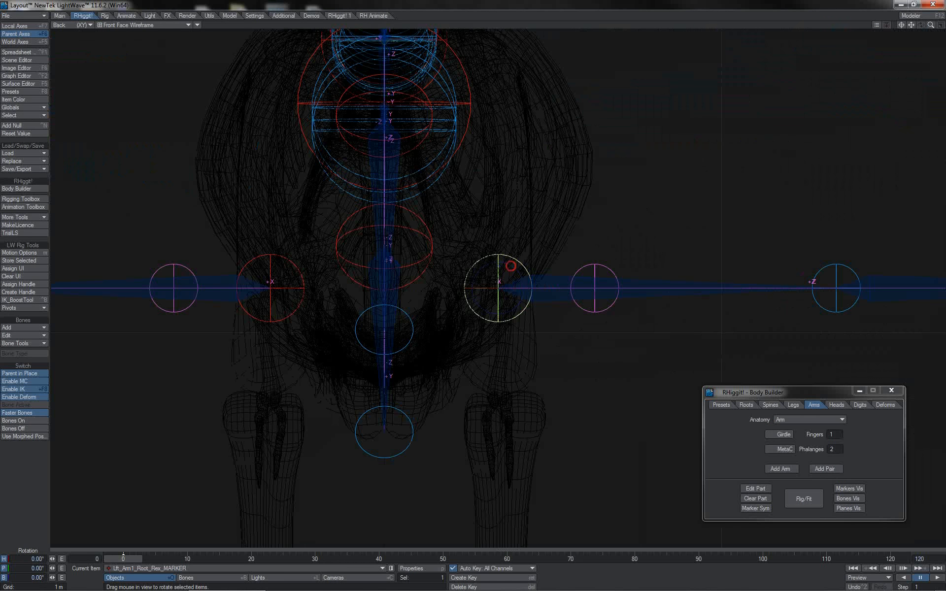
pyautogui.moveTo(512, 266); pyautogui.dragTo(520, 274)
pyautogui.moveTo(514, 269); pyautogui.dragTo(524, 288)
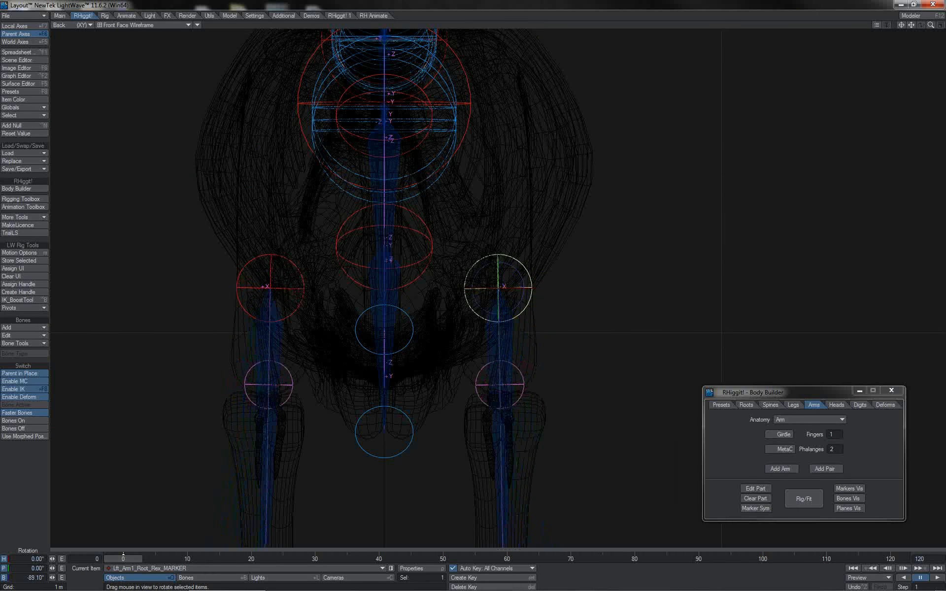
# Step: Scale the left arm root marker to about 0.302 and rotate it so the arm points forward and down along the forelimb
pyautogui.press('3')
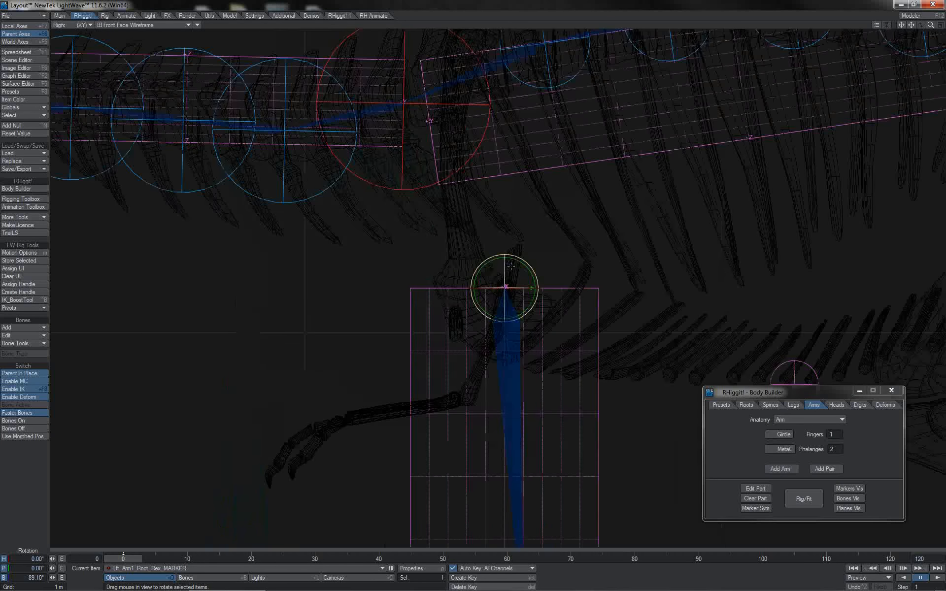
pyautogui.hotkey('shift', 'h')
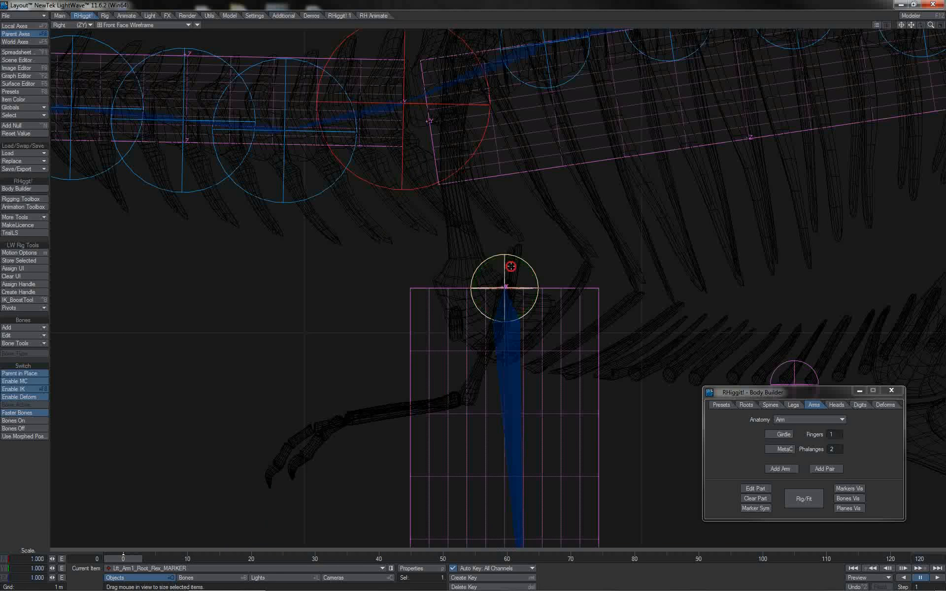
pyautogui.moveTo(511, 266); pyautogui.dragTo(424, 268)
pyautogui.press('y')
pyautogui.moveTo(513, 262); pyautogui.dragTo(516, 260)
pyautogui.hotkey('shift', 'h')
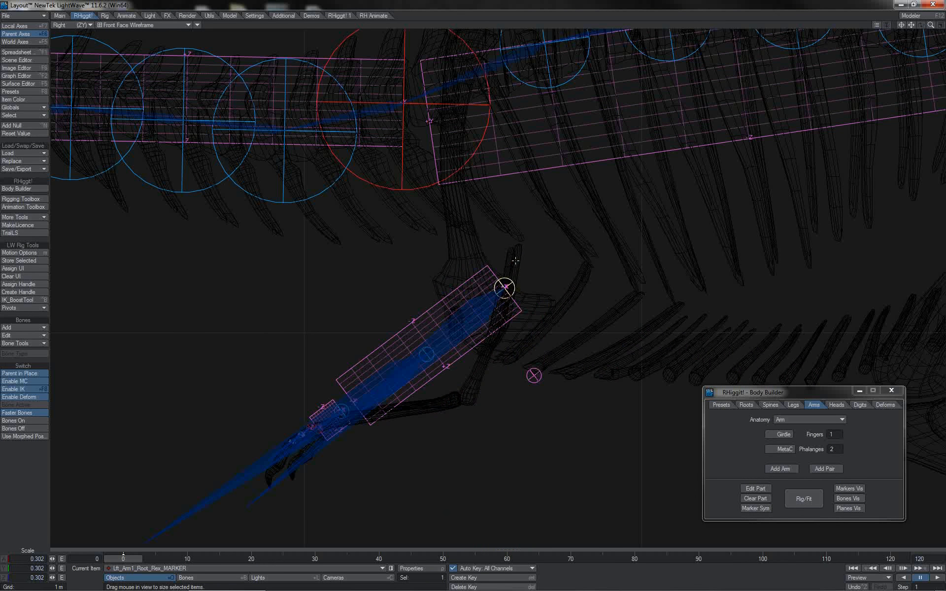
# Step: Run Rig/Fit to update the arm bones to the scaled root markers and return the rig to fitting mode
pyautogui.press('y')
pyautogui.click(480, 314)
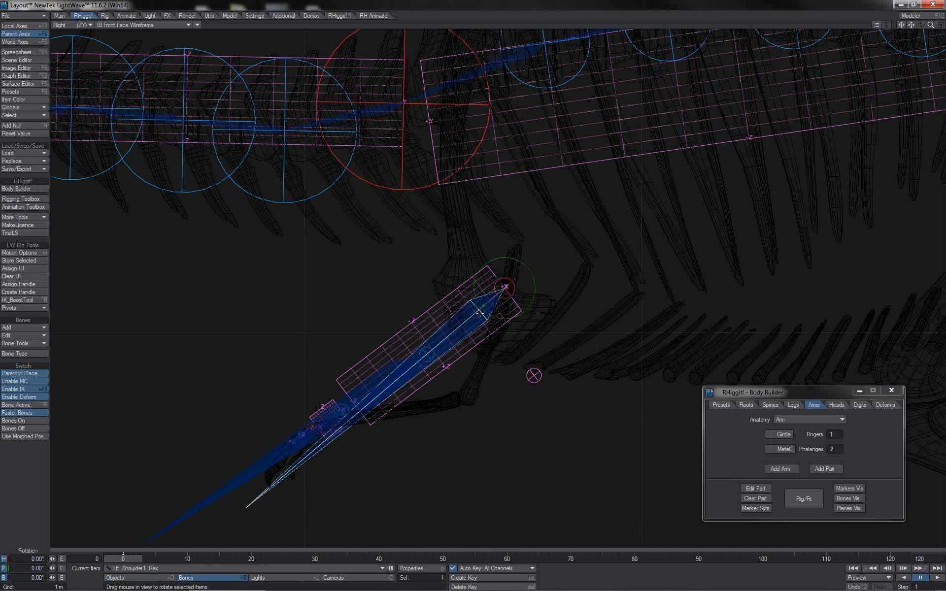
pyautogui.hotkey('shift', 'o')
pyautogui.hotkey('shift', 'h')
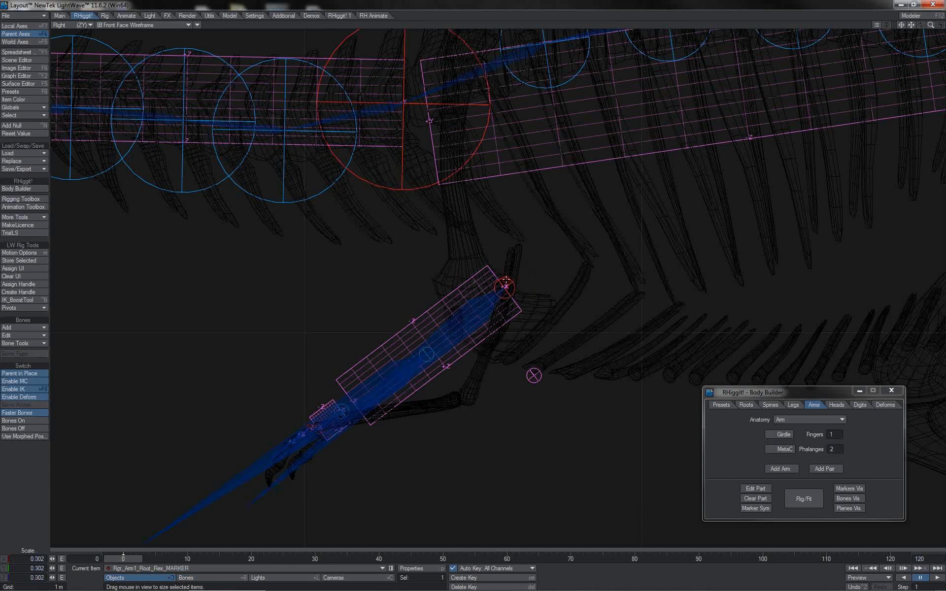
pyautogui.click(804, 499)
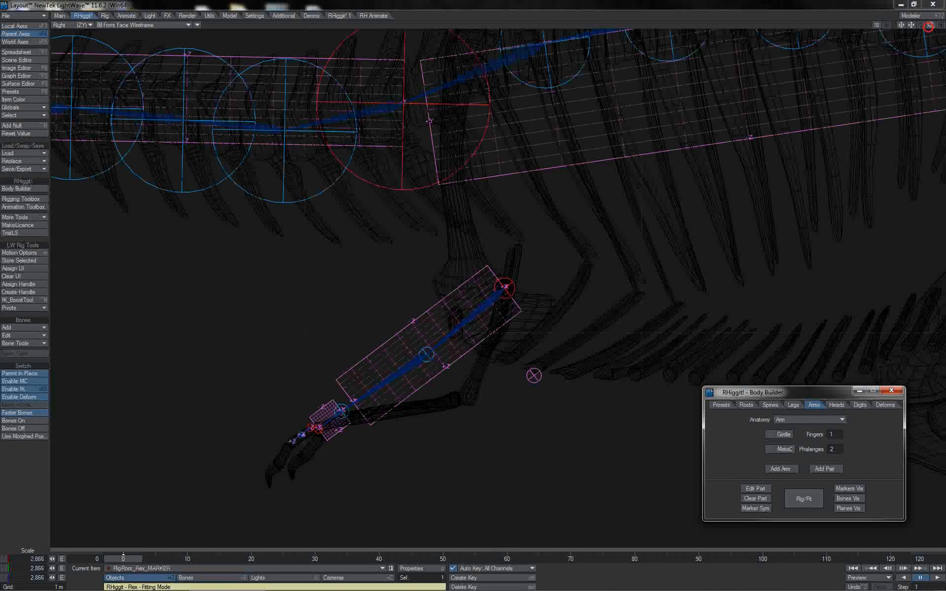
# Step: Rotate the left arm root marker slightly further down so the arm plane lines up with the wrist
pyautogui.moveTo(931, 24); pyautogui.dragTo(934, 7)
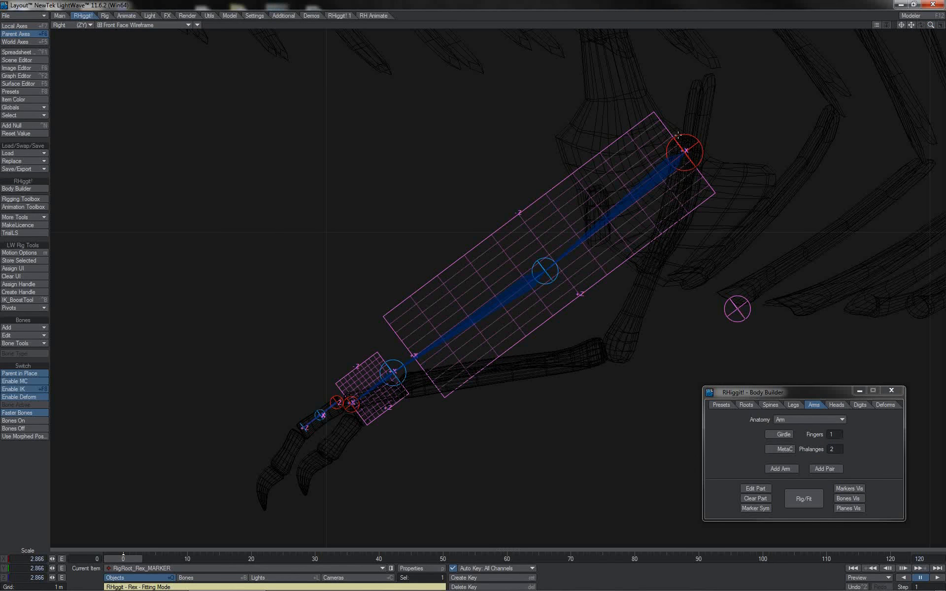
pyautogui.click(679, 135)
pyautogui.press('y')
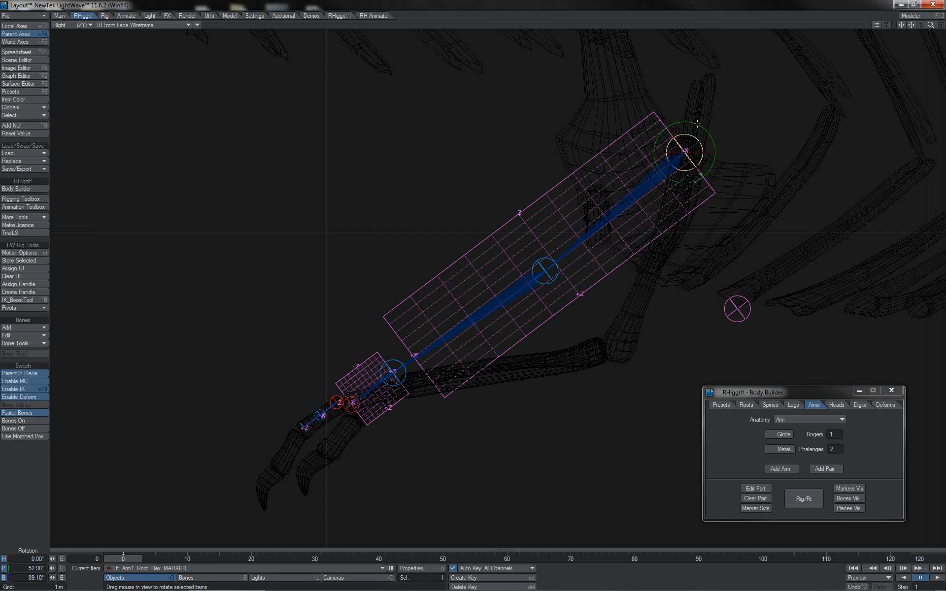
pyautogui.moveTo(697, 123); pyautogui.dragTo(407, 376)
# Step: Move the left wrist marker onto the wrist joint at about X 706 mm and set its pitch to -90°
pyautogui.click(407, 375)
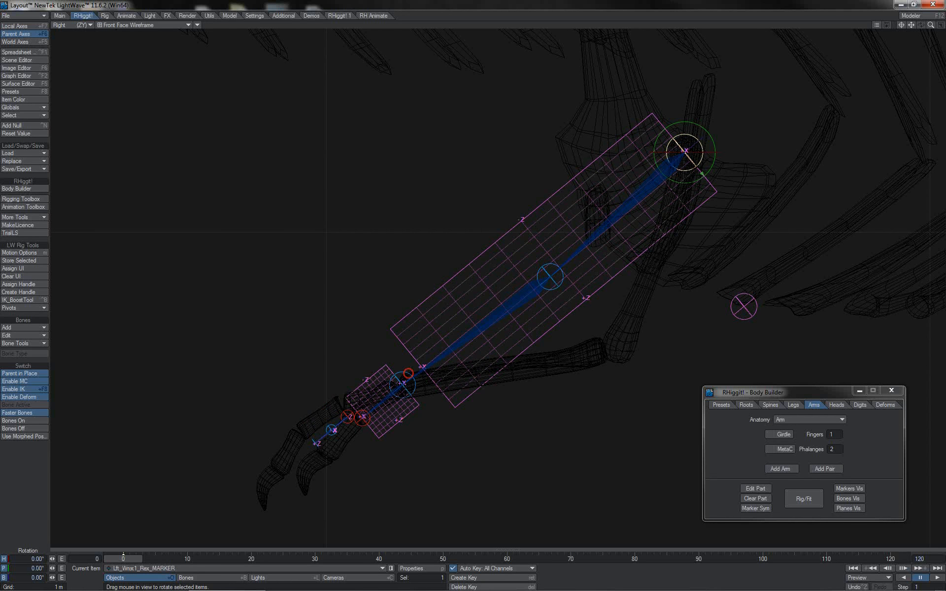
pyautogui.press('t')
pyautogui.moveTo(409, 375); pyautogui.dragTo(391, 393)
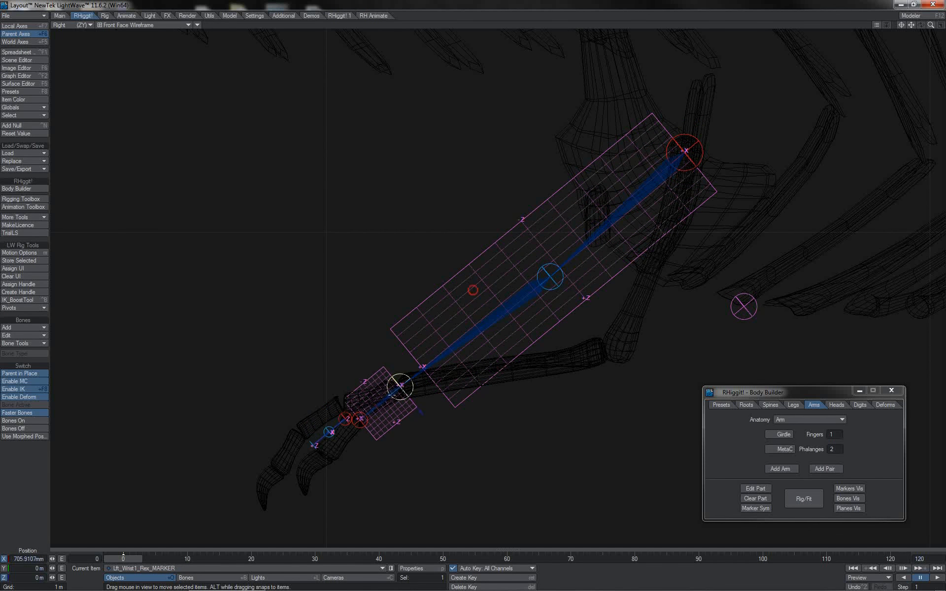
pyautogui.press('y')
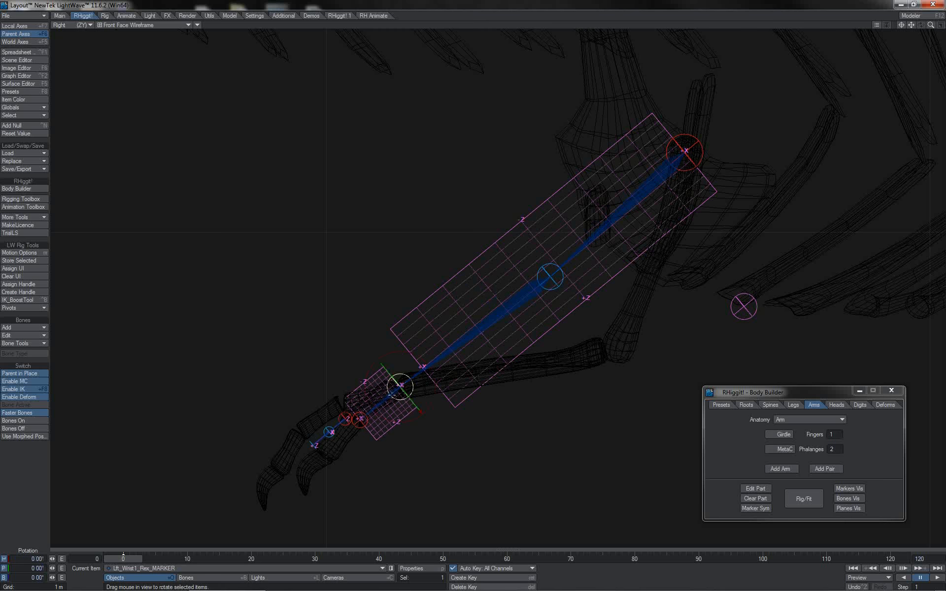
pyautogui.moveTo(391, 373); pyautogui.dragTo(383, 389)
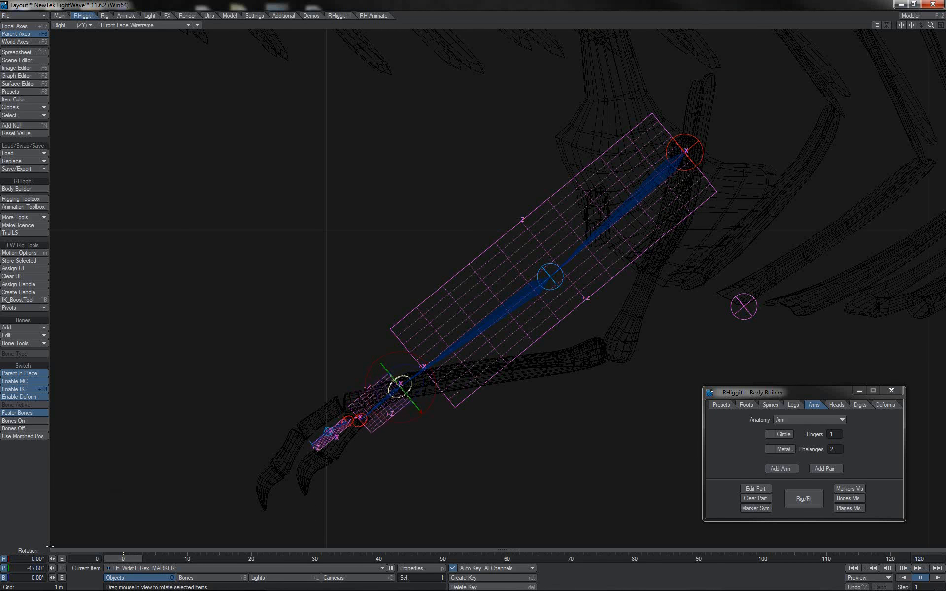
pyautogui.click(25, 568)
pyautogui.write('-90')
pyautogui.press('Tab')
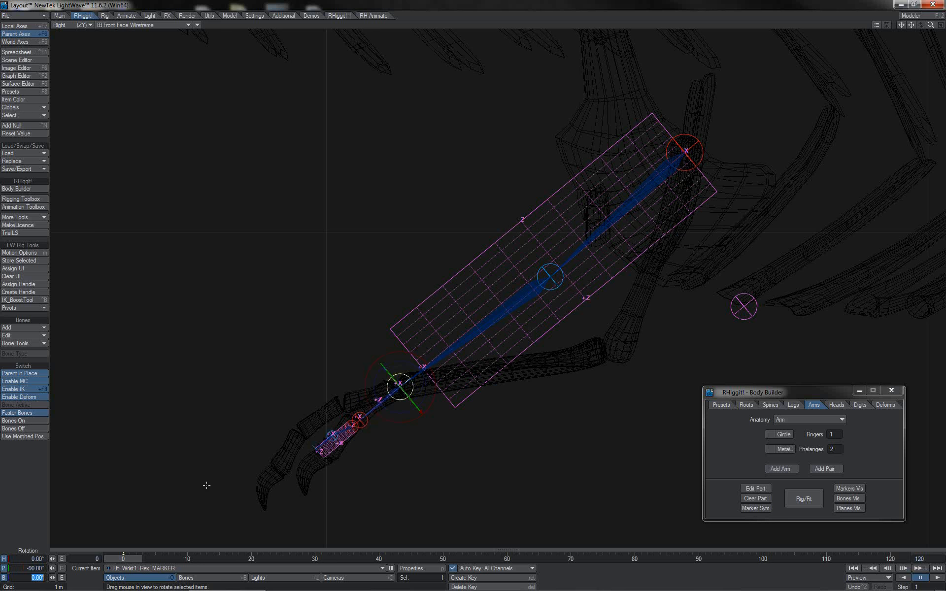
pyautogui.press('Return')
# Step: Move the left elbow marker onto the skeleton's elbow joint, at about X 336 mm and Z 210 mm
pyautogui.press('4')
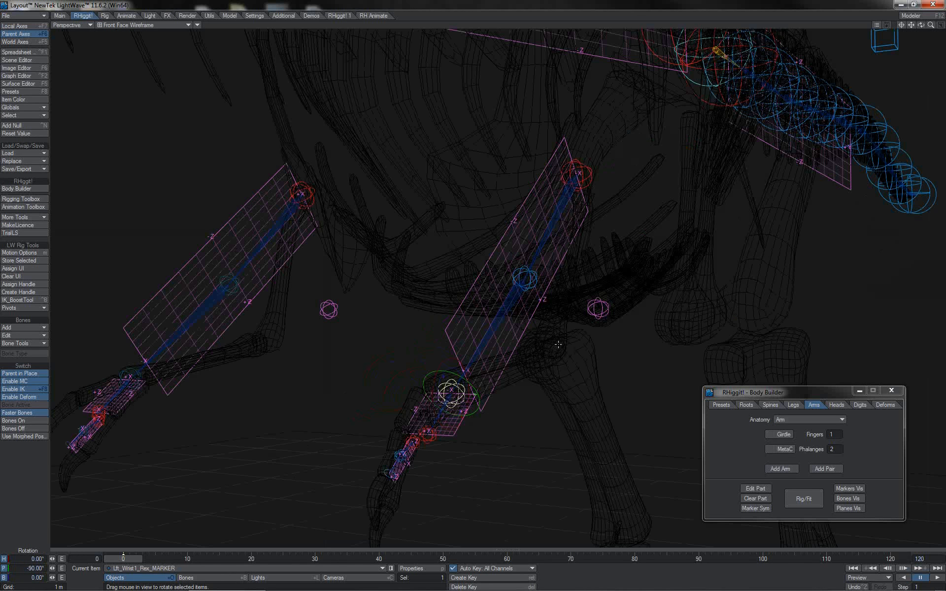
pyautogui.moveTo(921, 26); pyautogui.dragTo(923, 30)
pyautogui.press('3')
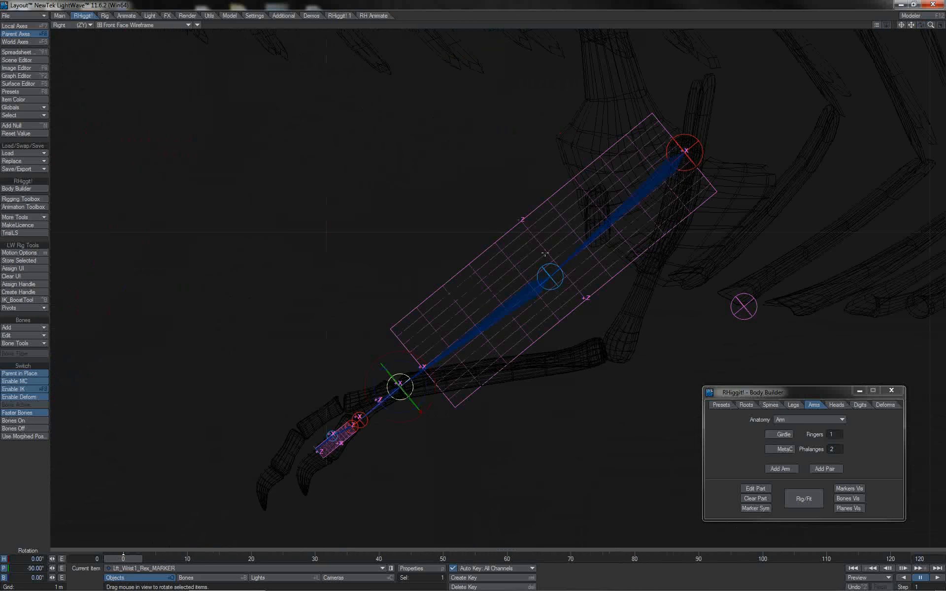
pyautogui.click(550, 263)
pyautogui.press('t')
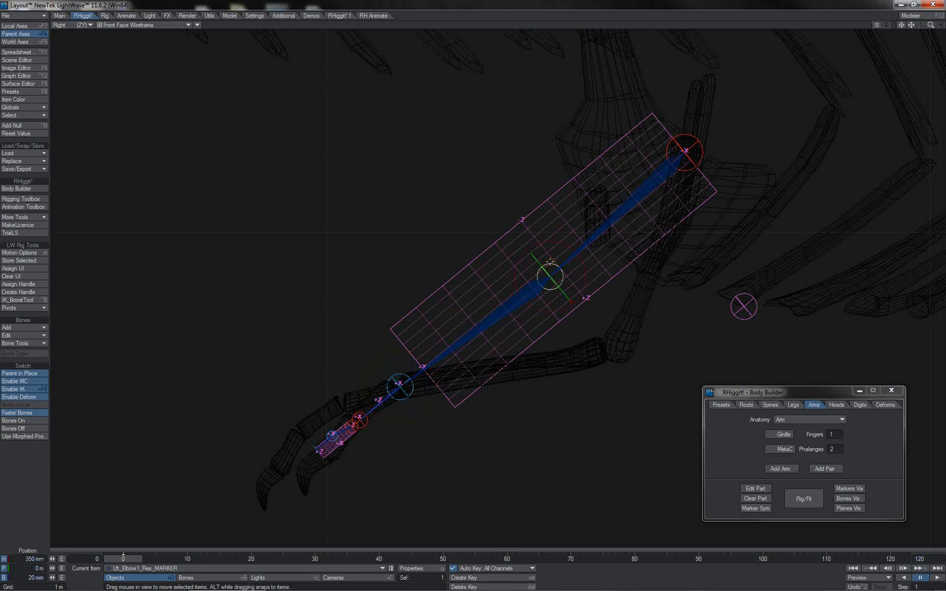
pyautogui.moveTo(578, 280)
pyautogui.mouseDown()
pyautogui.moveTo(611, 300)
pyautogui.moveTo(646, 352)
pyautogui.mouseUp()
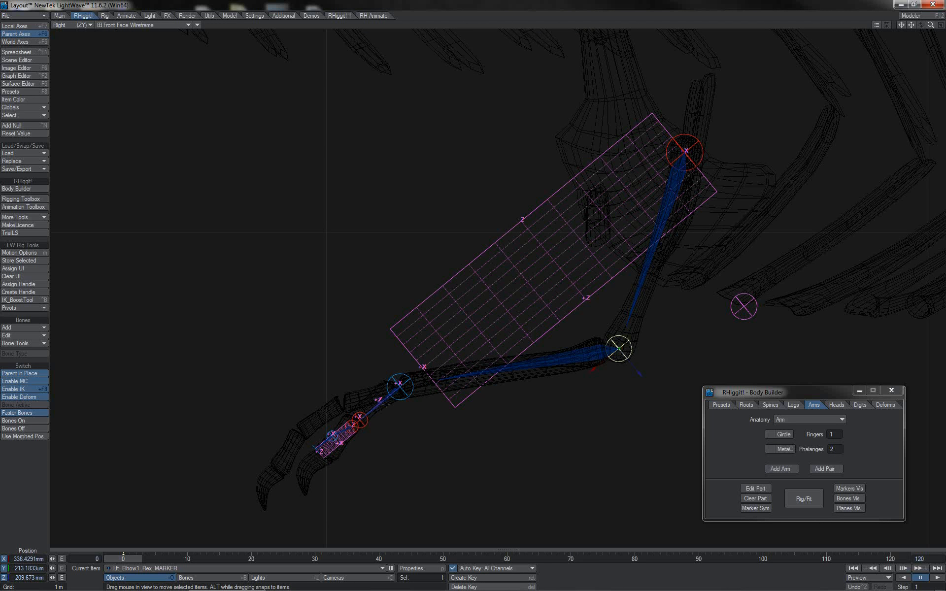
# Step: Check the weight map and strength settings in the left wrist bone's properties
pyautogui.click(387, 403)
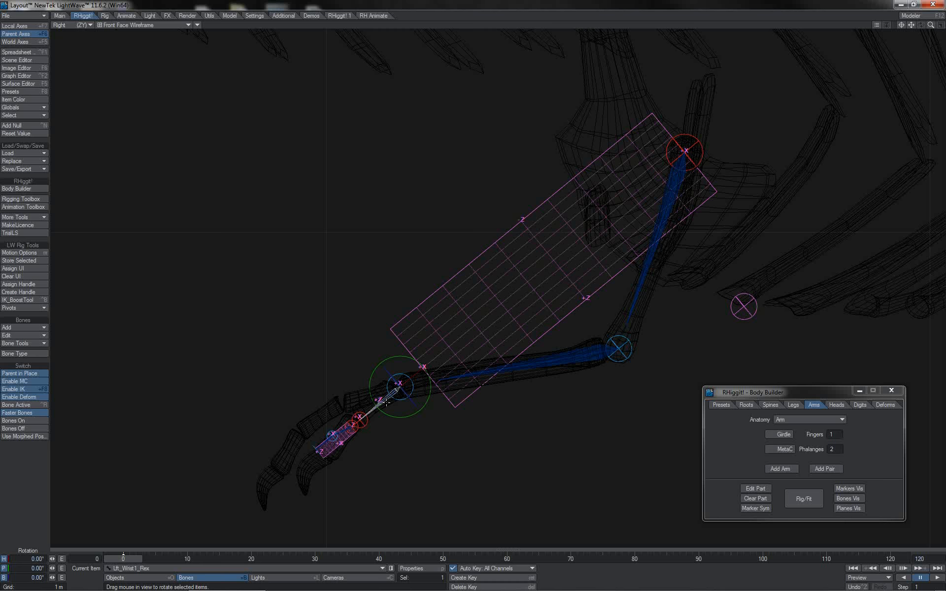
pyautogui.press('p')
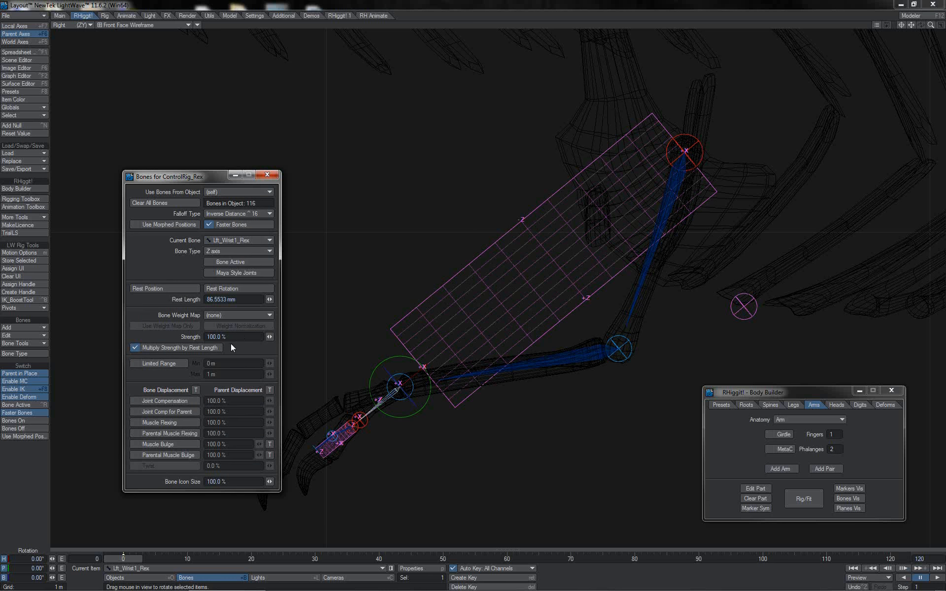
pyautogui.click(206, 337)
pyautogui.click(265, 175)
# Step: Assign the Arm weight map to the left and right shoulder bones together
pyautogui.press('4')
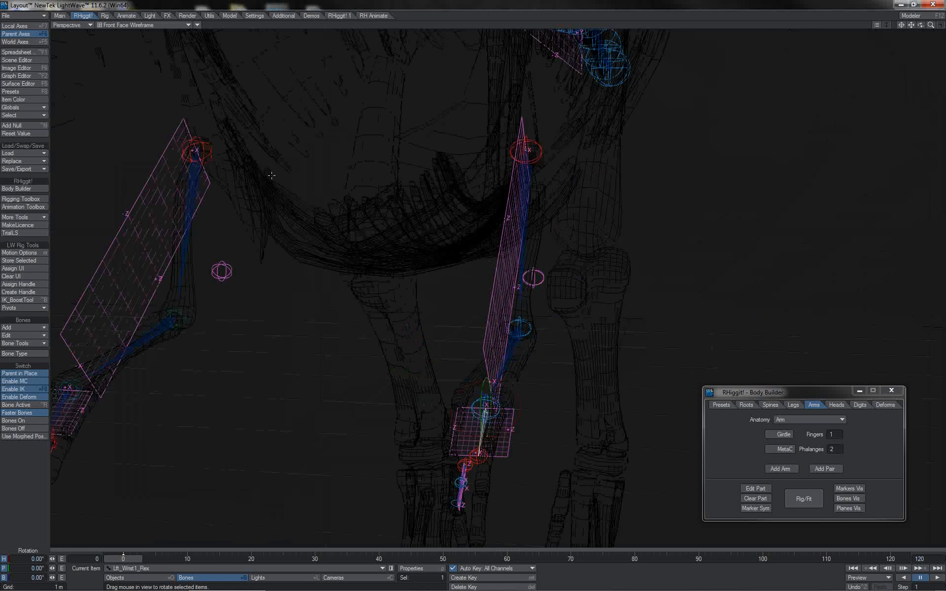
pyautogui.click(58, 414)
pyautogui.press('p')
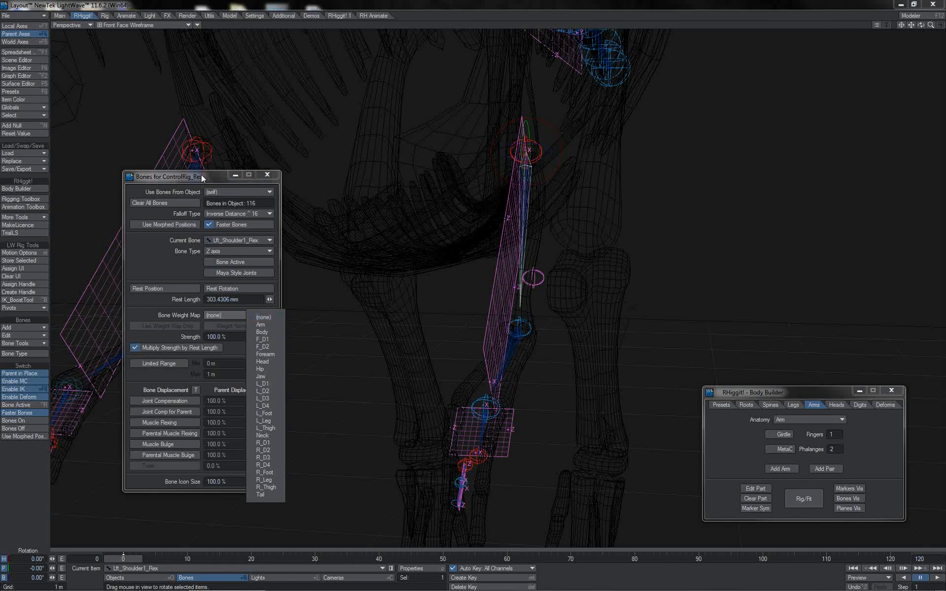
pyautogui.click(201, 175)
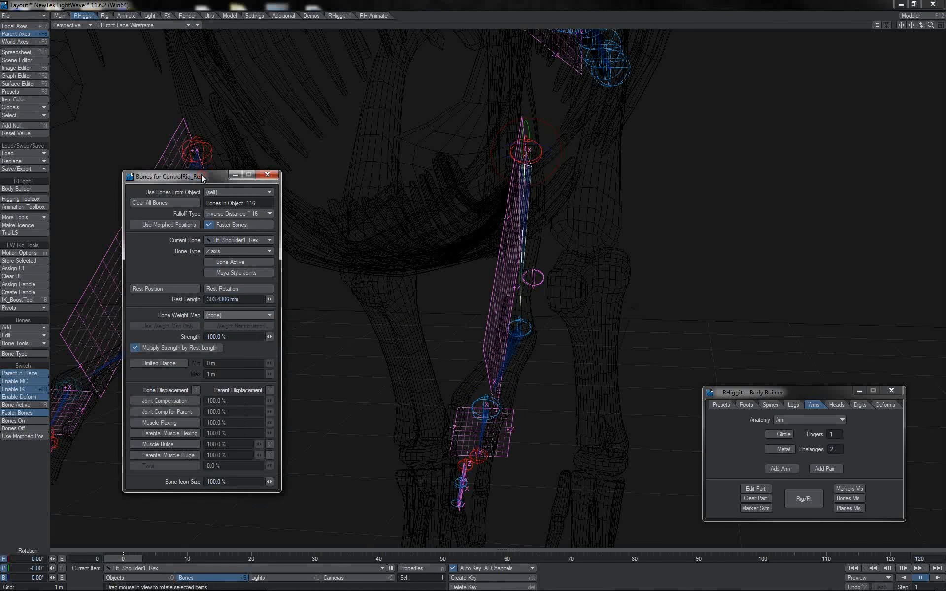
pyautogui.moveTo(201, 176); pyautogui.dragTo(324, 168)
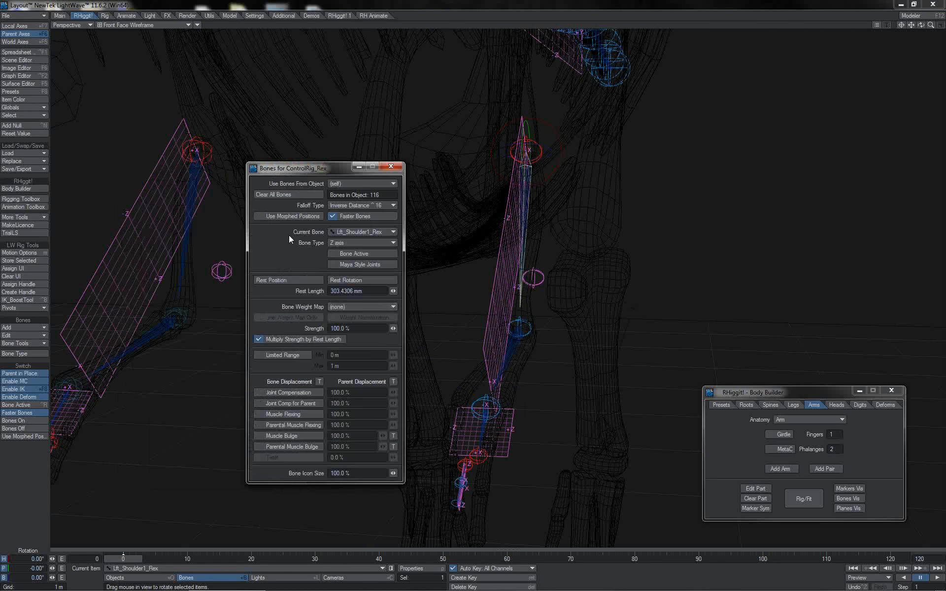
pyautogui.keyDown('shift'); pyautogui.click(188, 258); pyautogui.keyUp('shift')
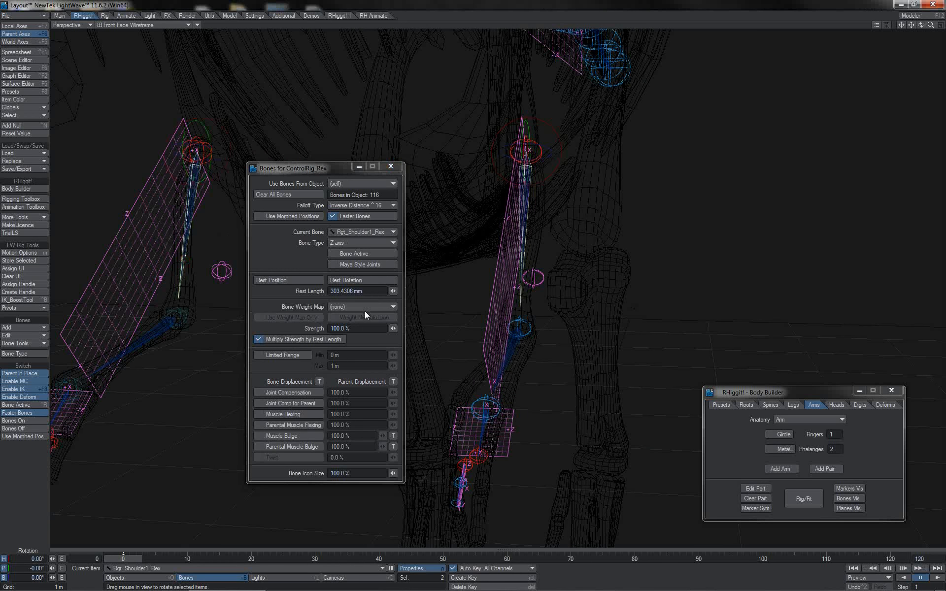
pyautogui.click(366, 306)
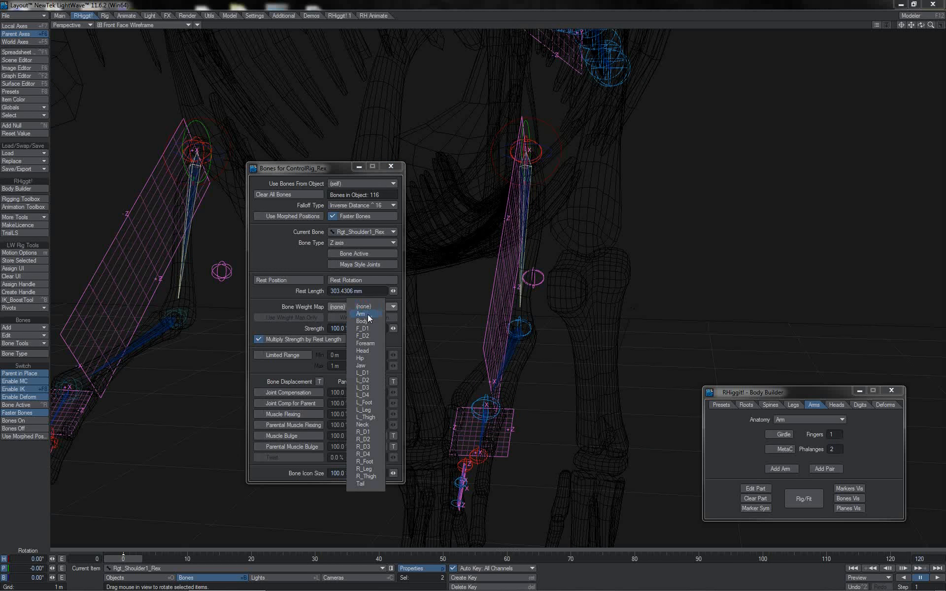
# Step: Assign the Forearm weight map to the left and right elbow bones together
pyautogui.click(512, 356)
pyautogui.keyDown('shift'); pyautogui.click(150, 335); pyautogui.keyUp('shift')
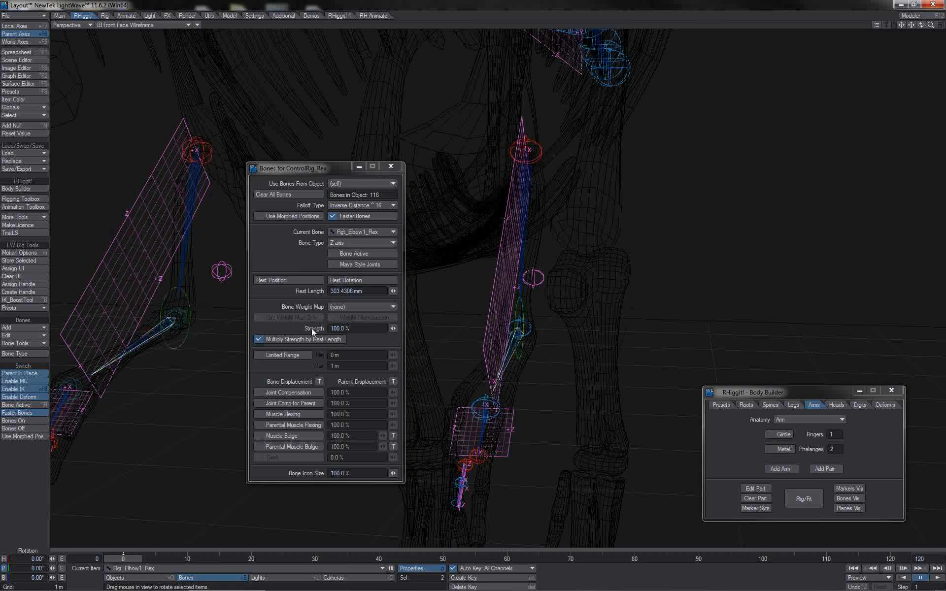
pyautogui.click(339, 307)
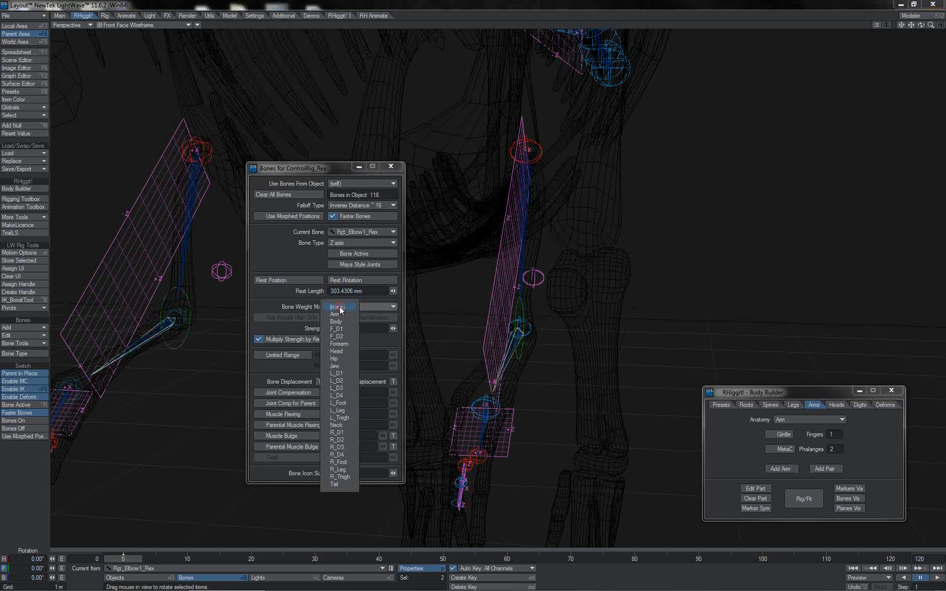
pyautogui.click(345, 345)
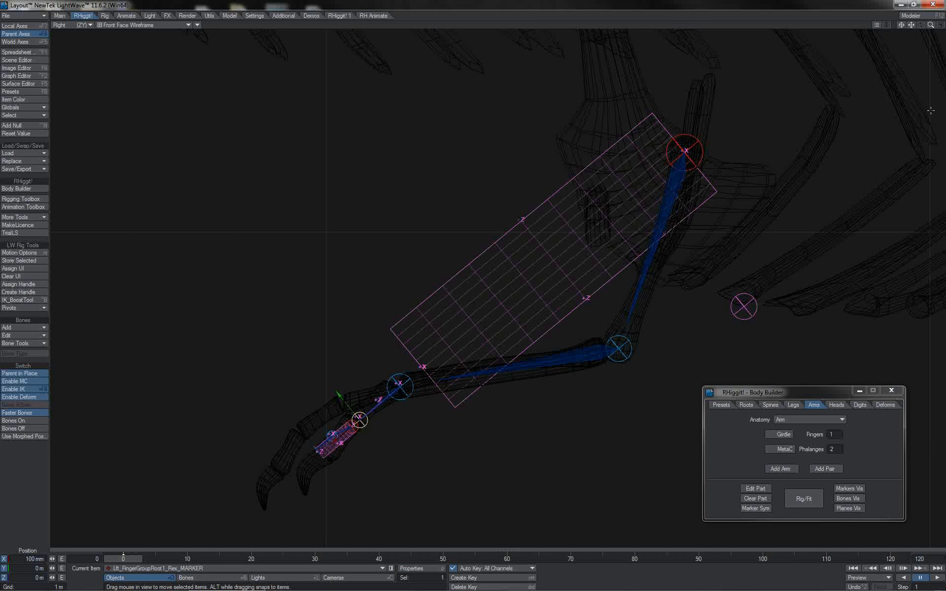
# Step: Move the left finger group root marker up the hand to about X 30 mm, Y 10 mm, Z 1 mm
pyautogui.click(903, 24)
pyautogui.moveTo(929, 26); pyautogui.dragTo(932, 30)
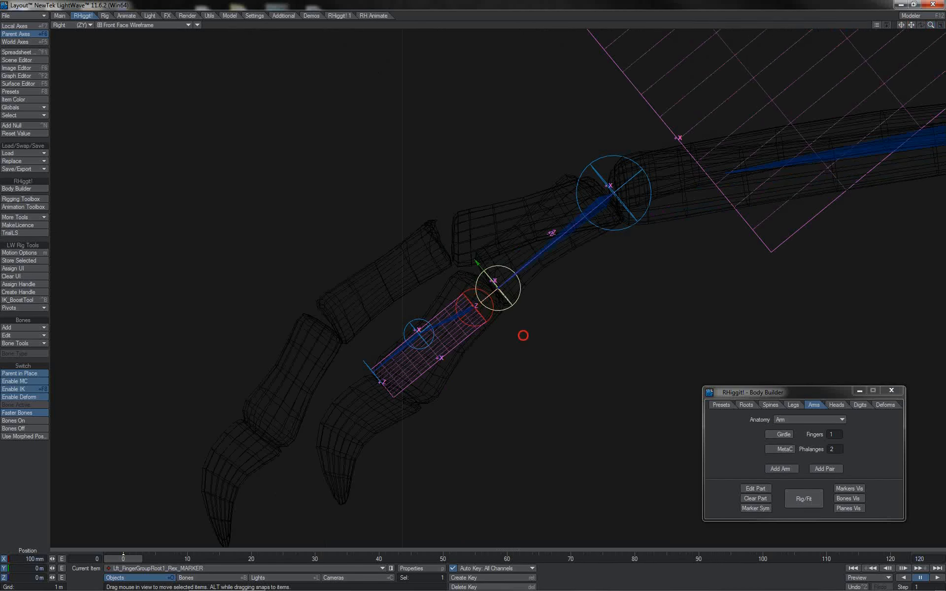
pyautogui.moveTo(523, 336)
pyautogui.mouseDown()
pyautogui.moveTo(522, 297)
pyautogui.moveTo(543, 269)
pyautogui.moveTo(532, 280)
pyautogui.moveTo(595, 257)
pyautogui.mouseUp()
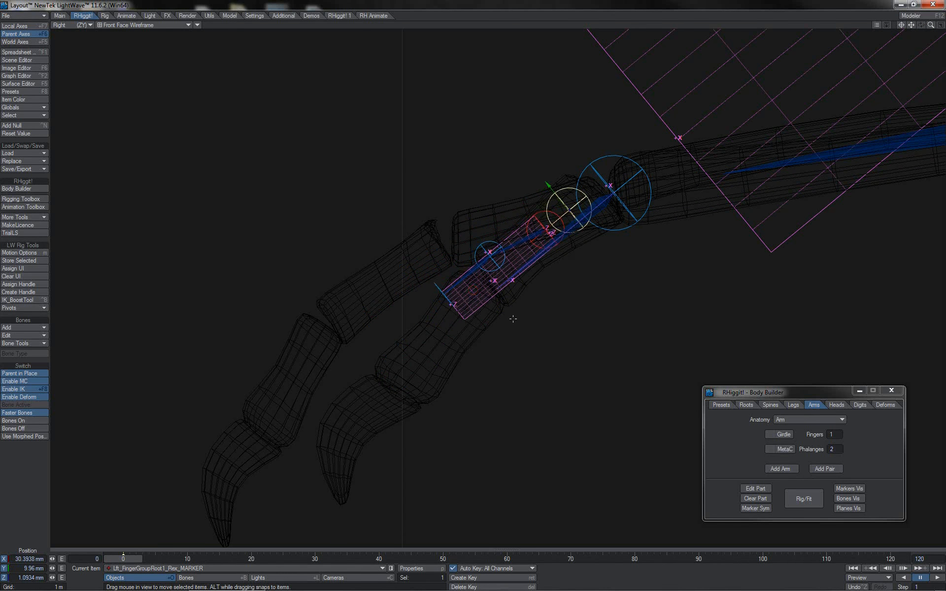
# Step: Move the left finger 1 root marker to about X -7 mm, Y -19 mm, Z -22 mm and scale it to about 2.176
pyautogui.click(532, 216)
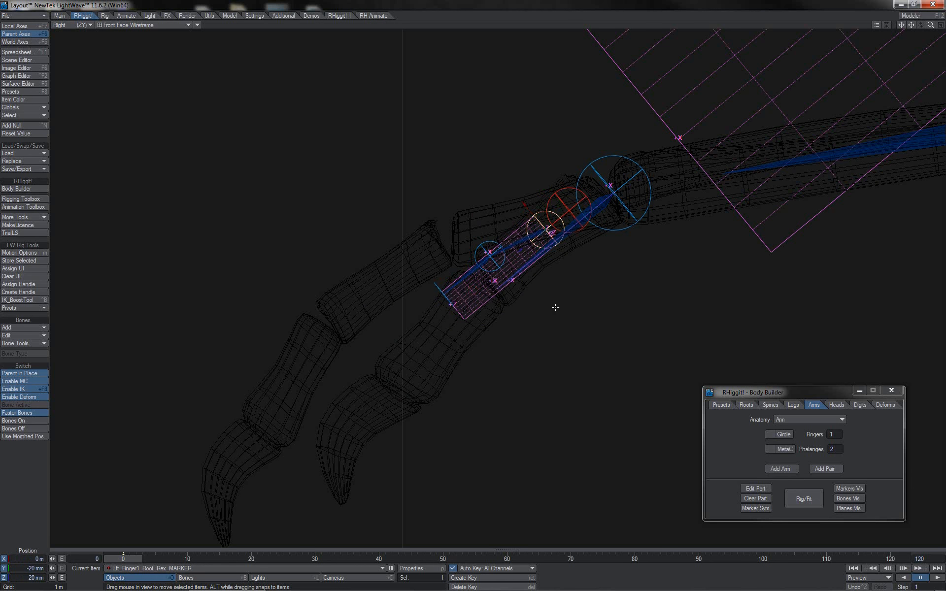
pyautogui.moveTo(556, 308); pyautogui.dragTo(611, 273)
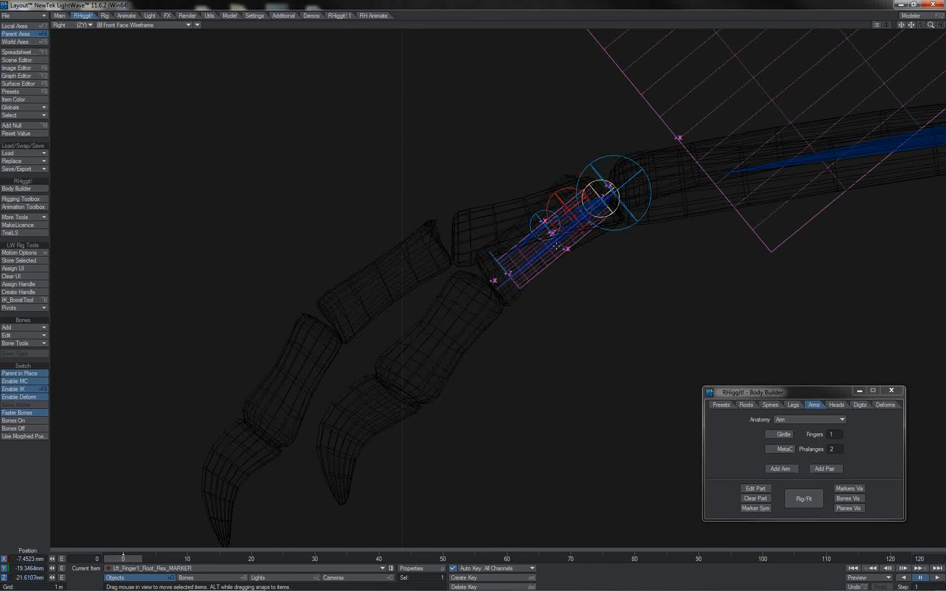
pyautogui.hotkey('shift', 'h')
pyautogui.moveTo(627, 200); pyautogui.dragTo(685, 200)
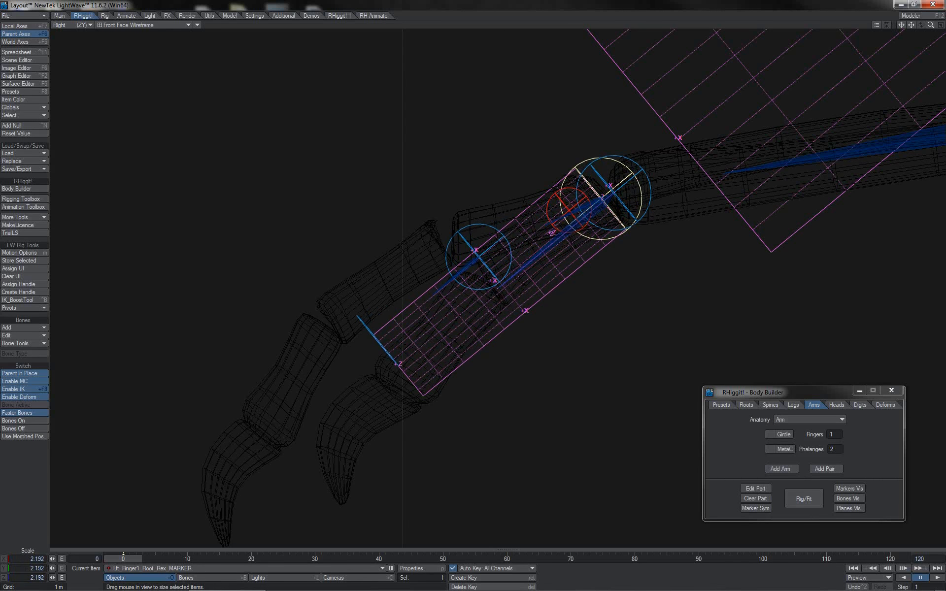
pyautogui.moveTo(444, 246); pyautogui.dragTo(443, 246)
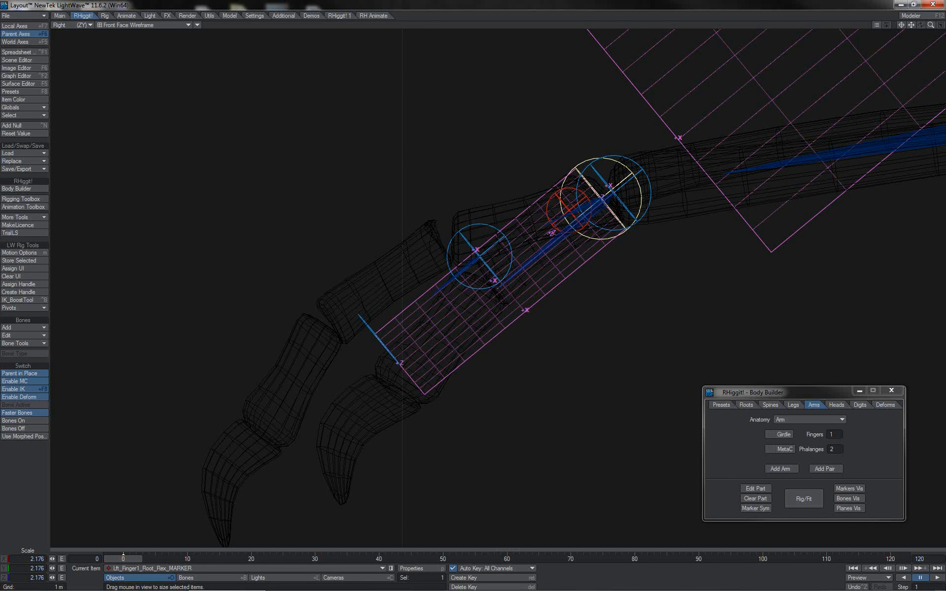
# Step: Fit the left Finger1-2 marker onto the finger's base joint at about X 2.4 mm, Z 45 mm, with a heading of about -9.8°
pyautogui.click(449, 248)
pyautogui.press('t')
pyautogui.moveTo(509, 180); pyautogui.dragTo(511, 210)
pyautogui.press('y')
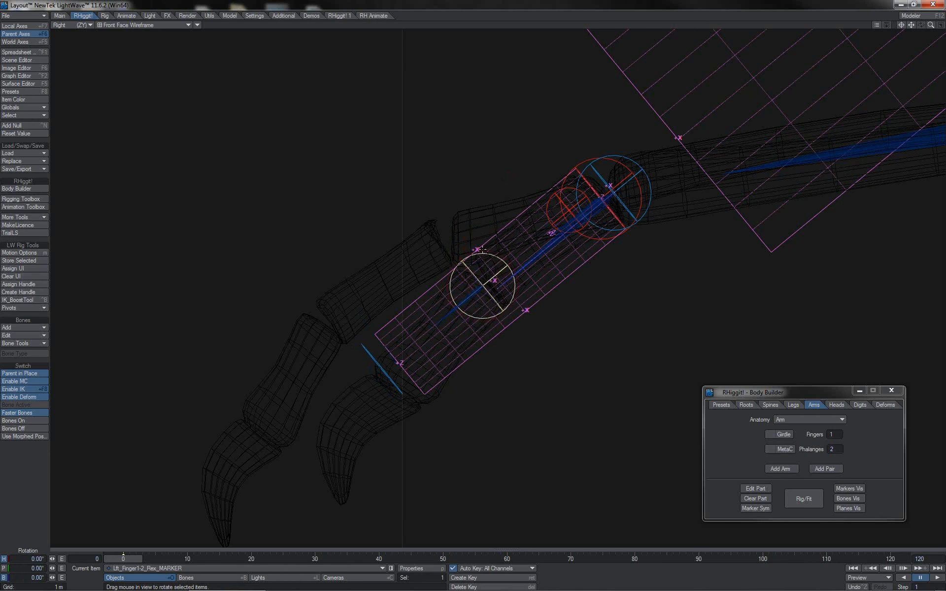
pyautogui.moveTo(485, 251); pyautogui.dragTo(480, 251)
# Step: Move the left finger 1 tip marker onto the end of the lower claw
pyautogui.press('Down')
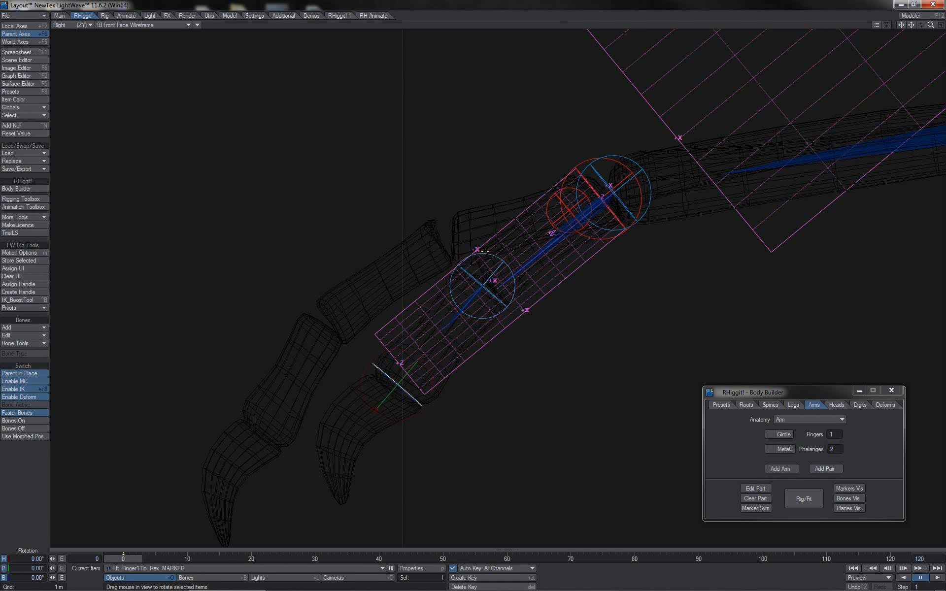
pyautogui.press('t')
pyautogui.moveTo(382, 407); pyautogui.dragTo(301, 496)
# Step: Turn the left Finger1-2 marker to a heading of about -13.9° and move the left finger 1 root marker sideways to about Y -53.6 mm
pyautogui.press('Up')
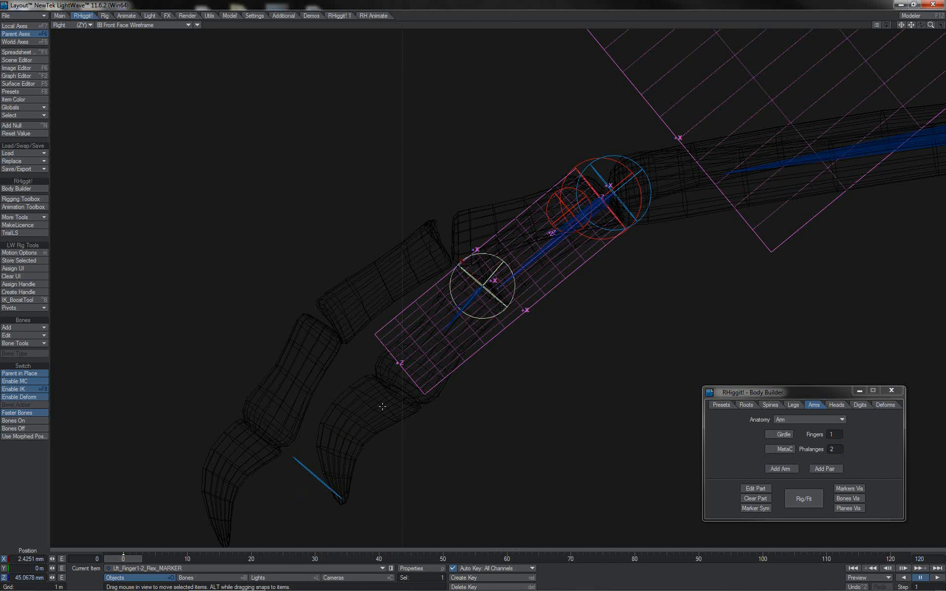
pyautogui.press('y')
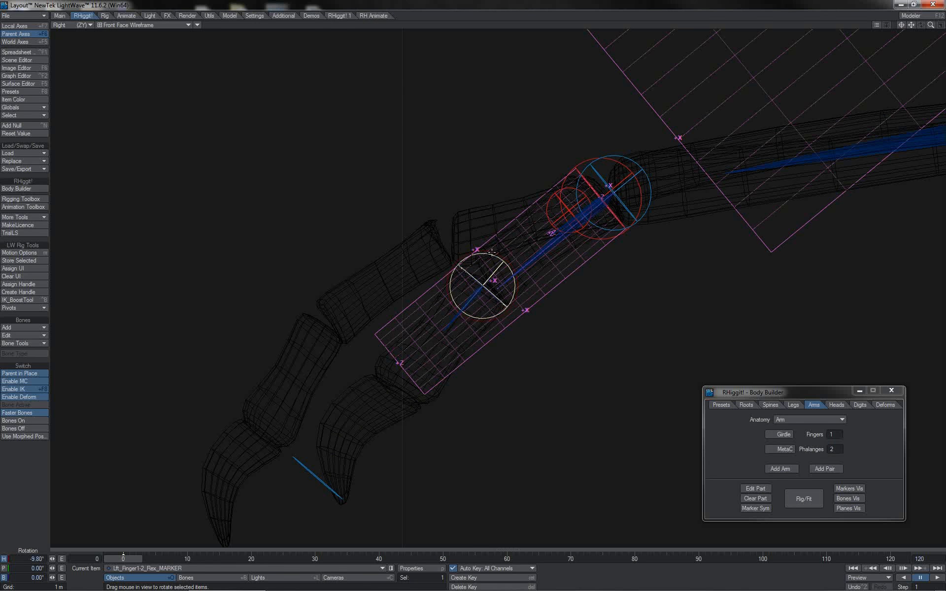
pyautogui.press('1')
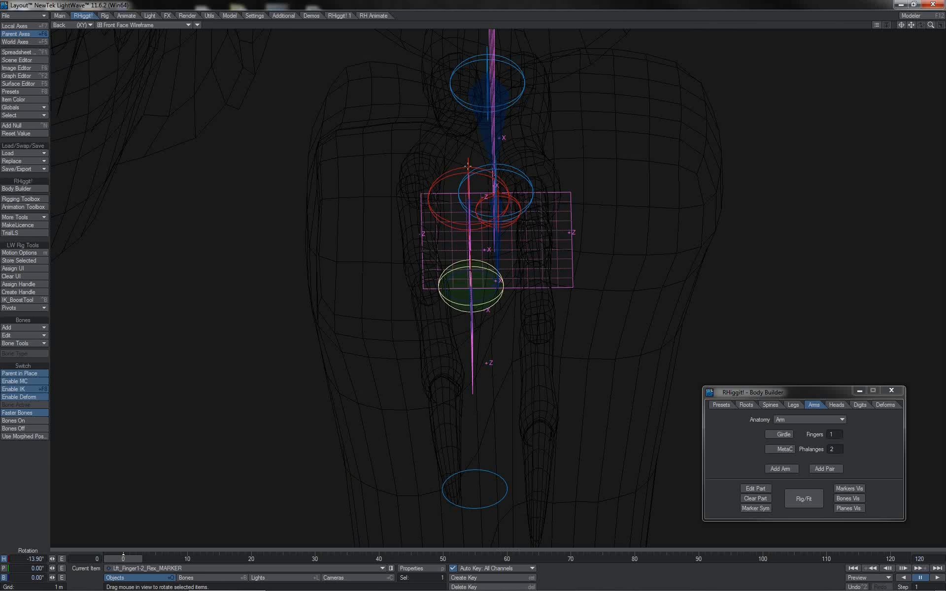
pyautogui.click(468, 166)
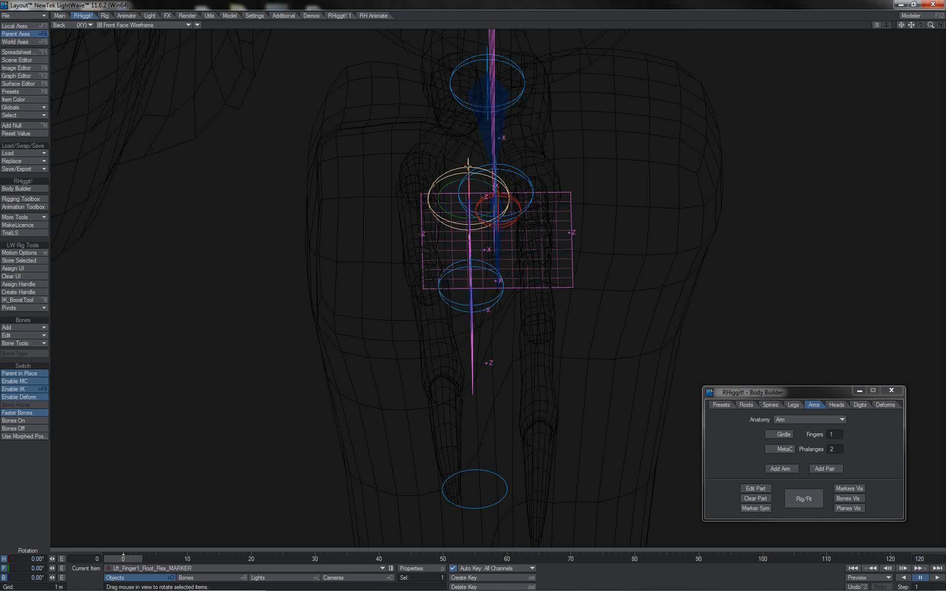
pyautogui.press('t')
pyautogui.moveTo(499, 198); pyautogui.dragTo(448, 199)
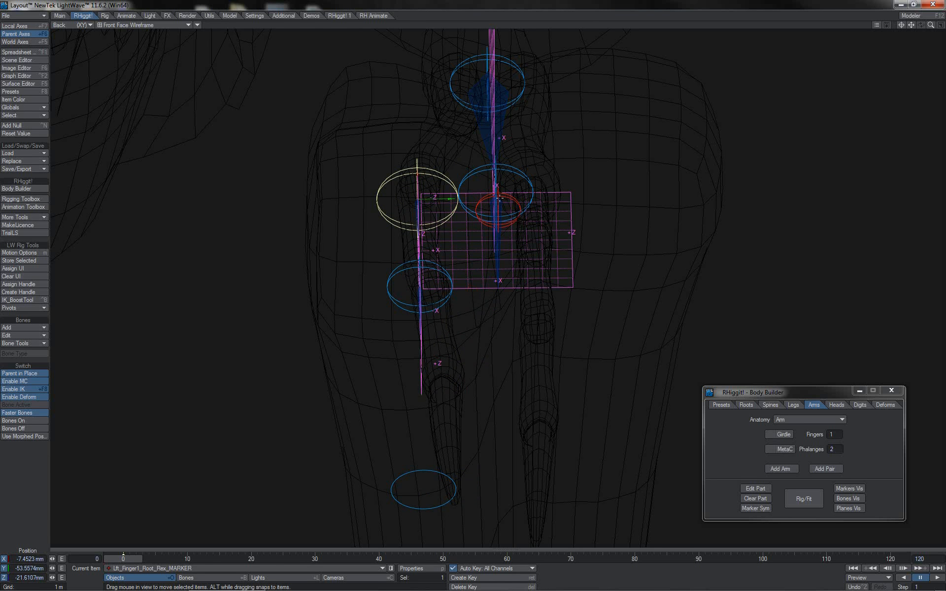
# Step: Display the rig in perspective with Textured Shaded Solid Wireframe shading
pyautogui.press('4')
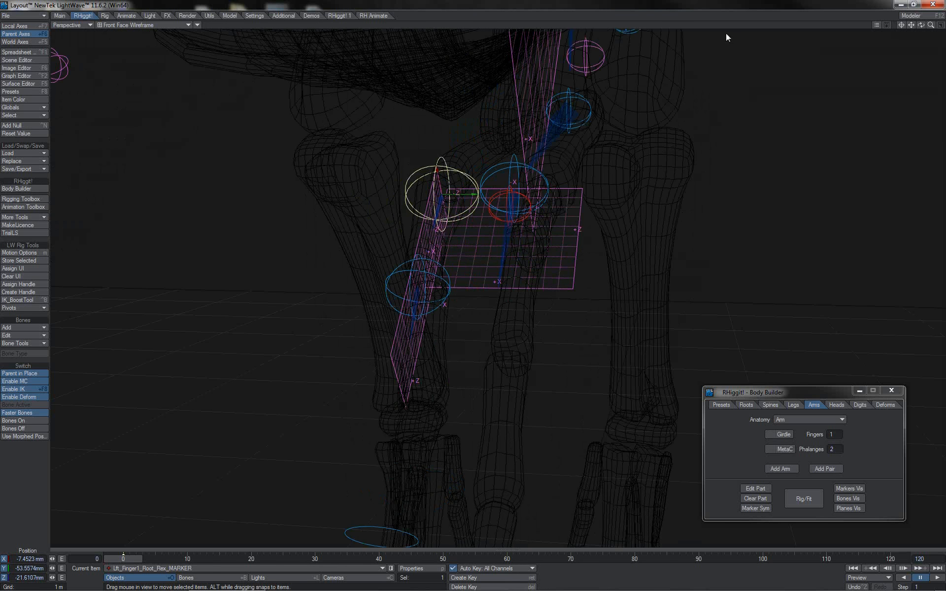
pyautogui.click(170, 25)
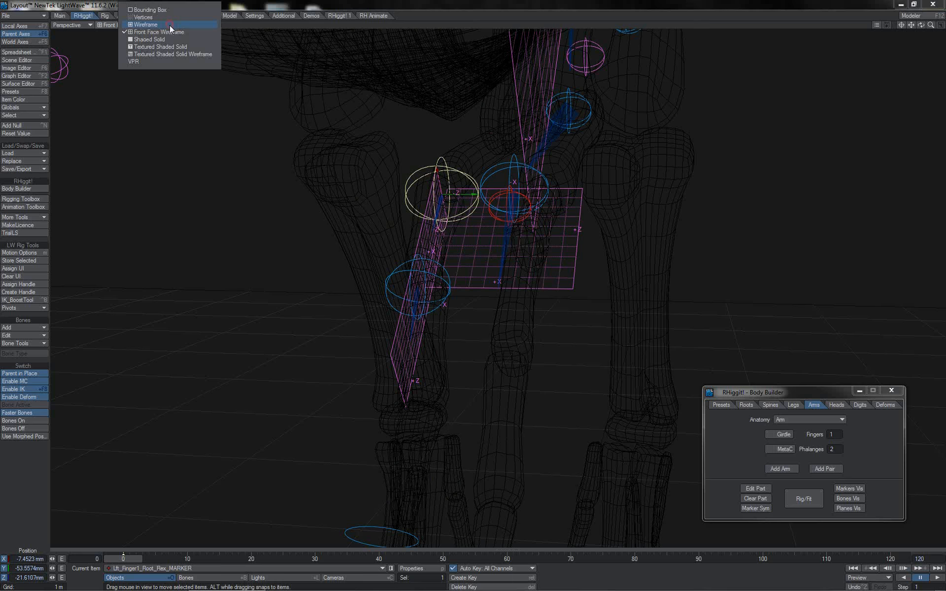
pyautogui.click(170, 54)
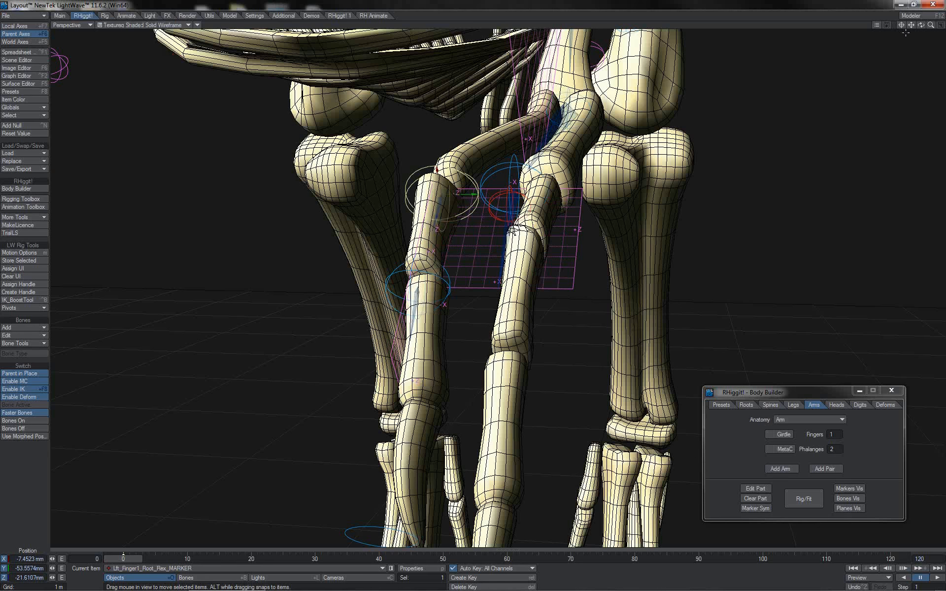
# Step: Rotate the left finger 1 root marker to a pitch of about -3.6° and a bank of about -10.2° to follow the finger
pyautogui.moveTo(921, 25)
pyautogui.mouseDown()
pyautogui.moveTo(933, 19)
pyautogui.moveTo(922, 27)
pyautogui.mouseUp()
pyautogui.press('y')
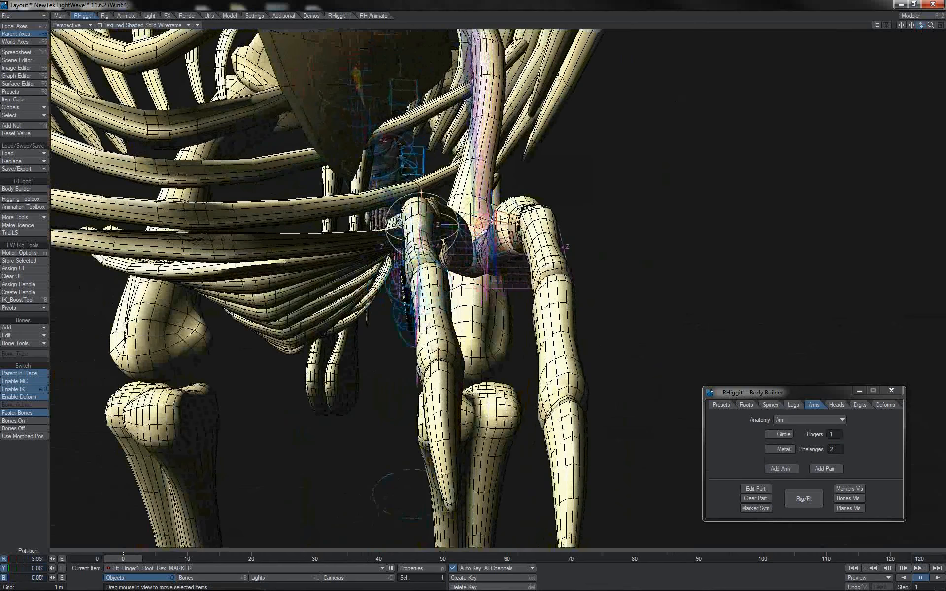
pyautogui.press('y')
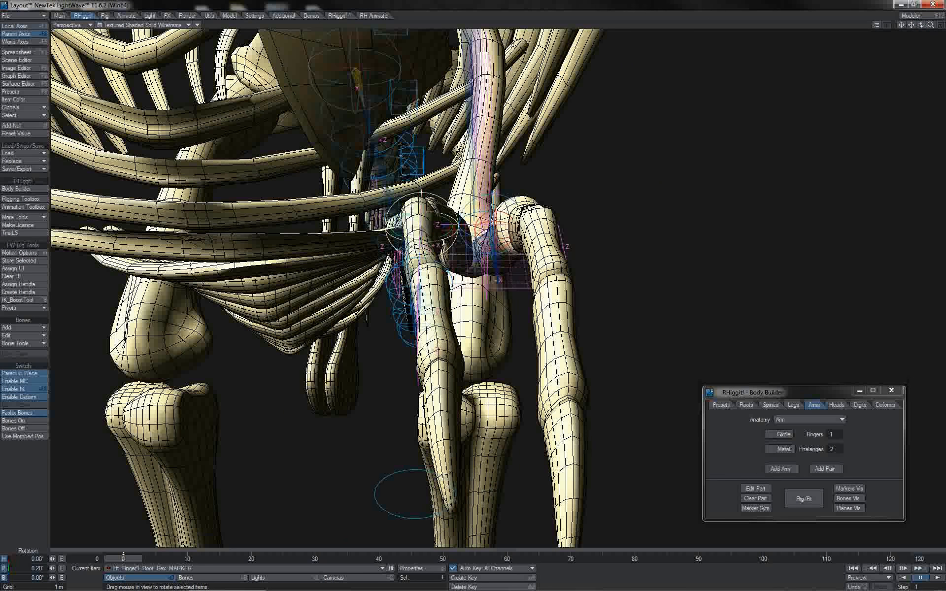
pyautogui.moveTo(457, 290); pyautogui.dragTo(473, 291)
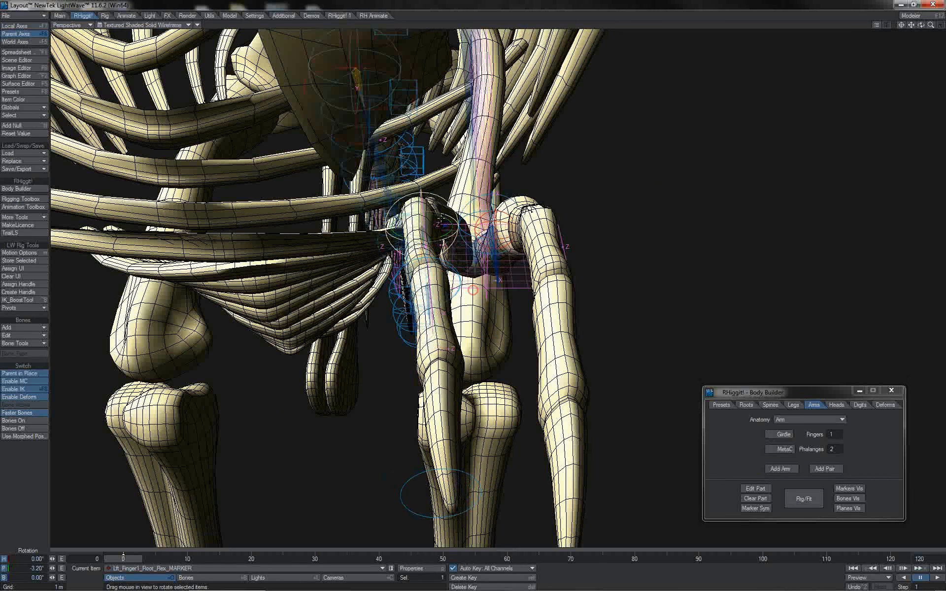
pyautogui.moveTo(439, 207)
pyautogui.mouseDown()
pyautogui.moveTo(420, 196)
pyautogui.moveTo(457, 239)
pyautogui.moveTo(473, 290)
pyautogui.mouseUp()
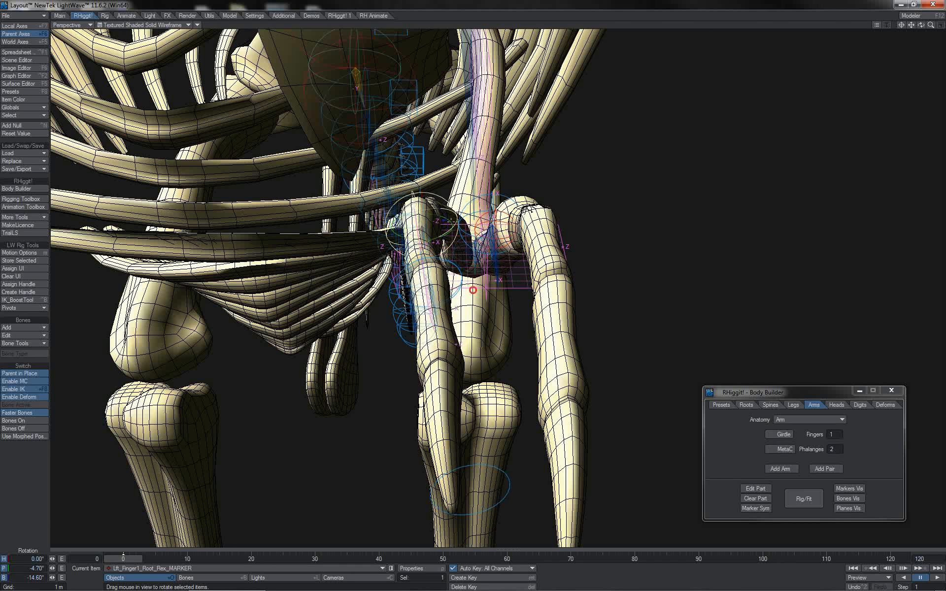
pyautogui.moveTo(921, 25); pyautogui.dragTo(911, 135)
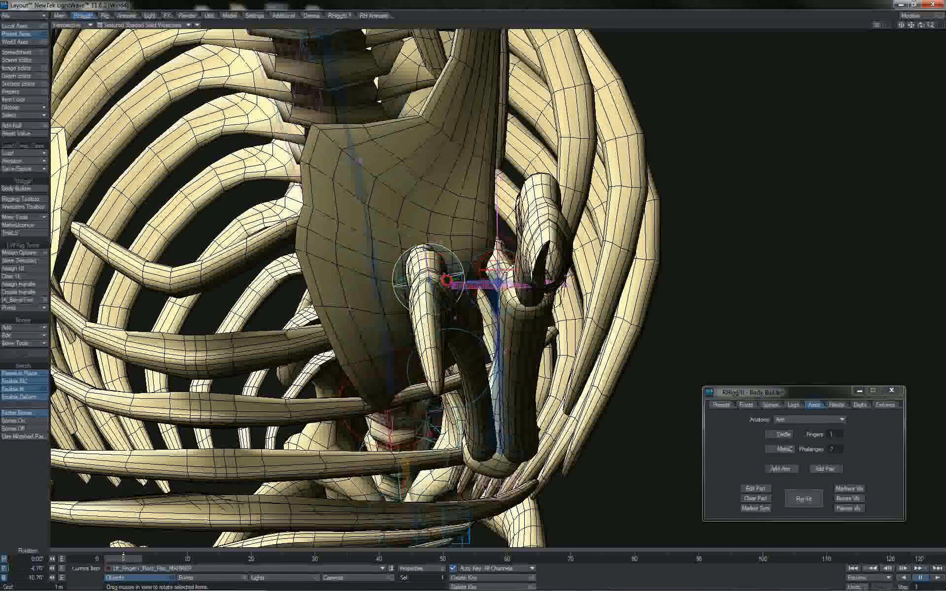
pyautogui.moveTo(436, 279); pyautogui.dragTo(430, 279)
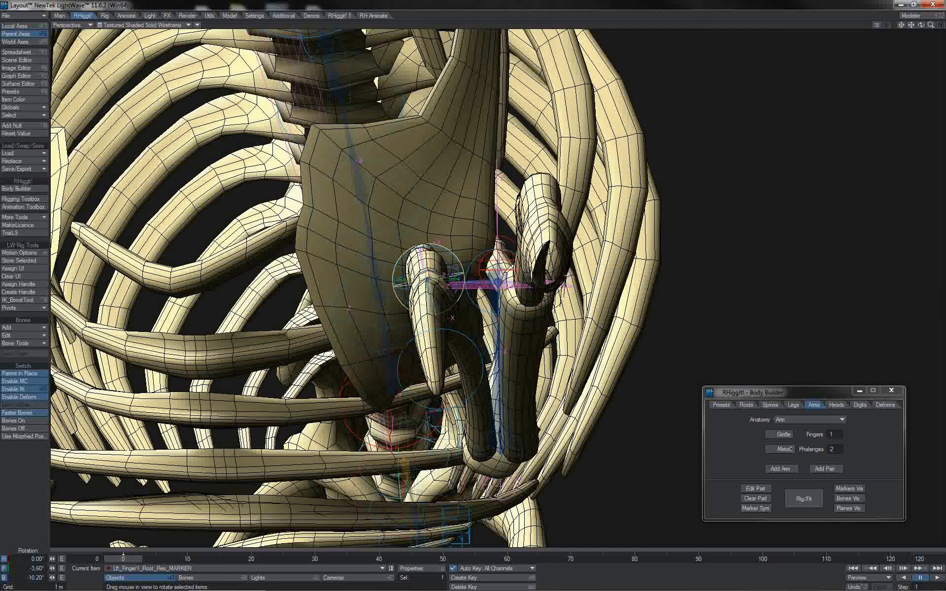
# Step: Cycle the coordinate system through Local, Parent and World axes and return it to Parent axes
pyautogui.click(15, 29)
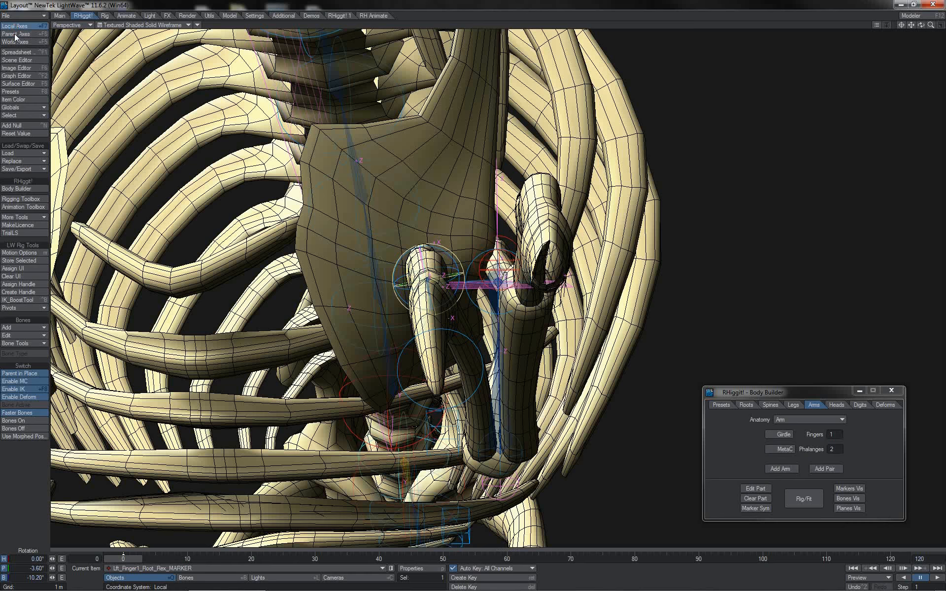
pyautogui.click(15, 34)
pyautogui.click(16, 42)
pyautogui.click(18, 33)
pyautogui.click(18, 29)
pyautogui.click(39, 34)
# Step: Assign the F_D1 bone weight map to the left and right Finger1-2 bones
pyautogui.moveTo(922, 25); pyautogui.dragTo(942, 28)
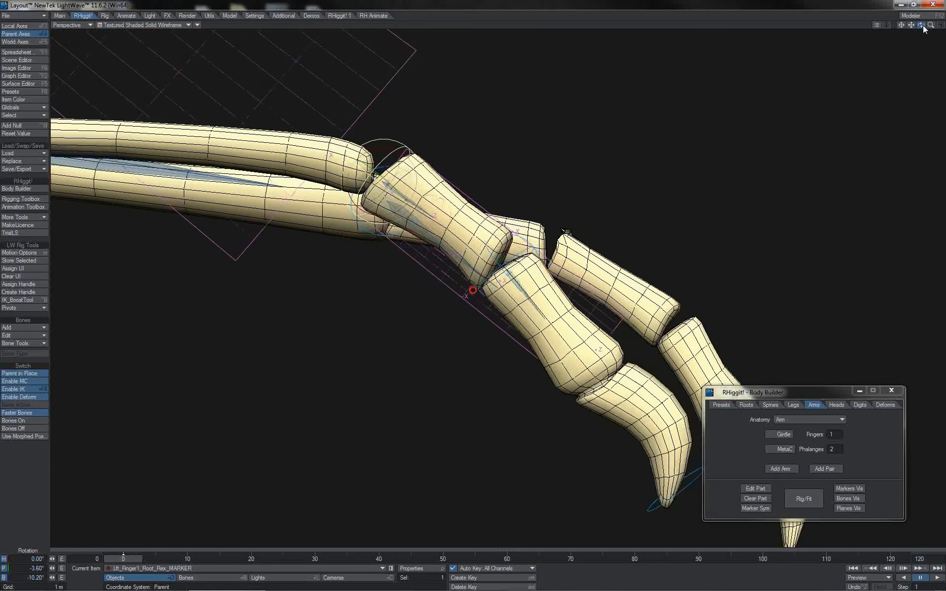
pyautogui.click(540, 312)
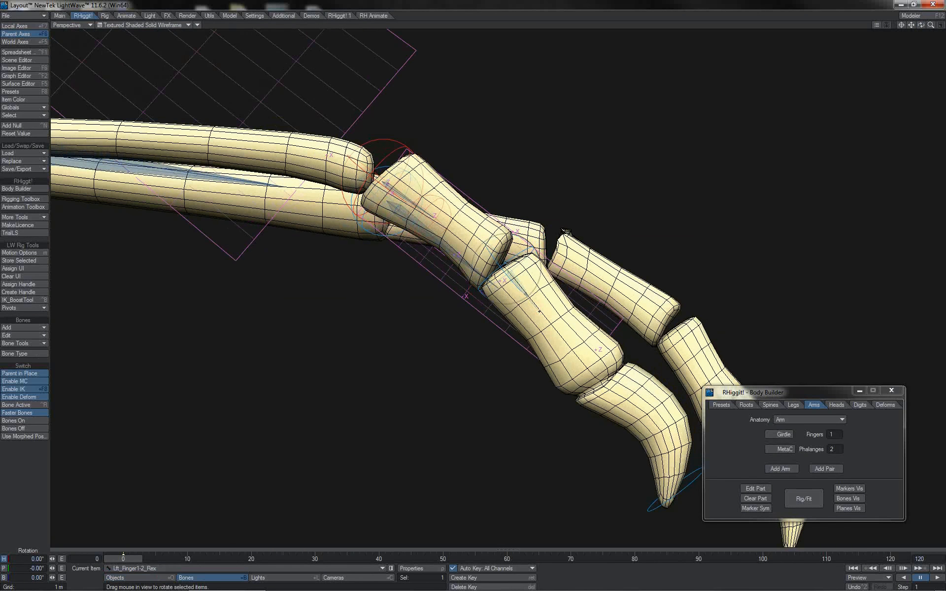
pyautogui.press('p')
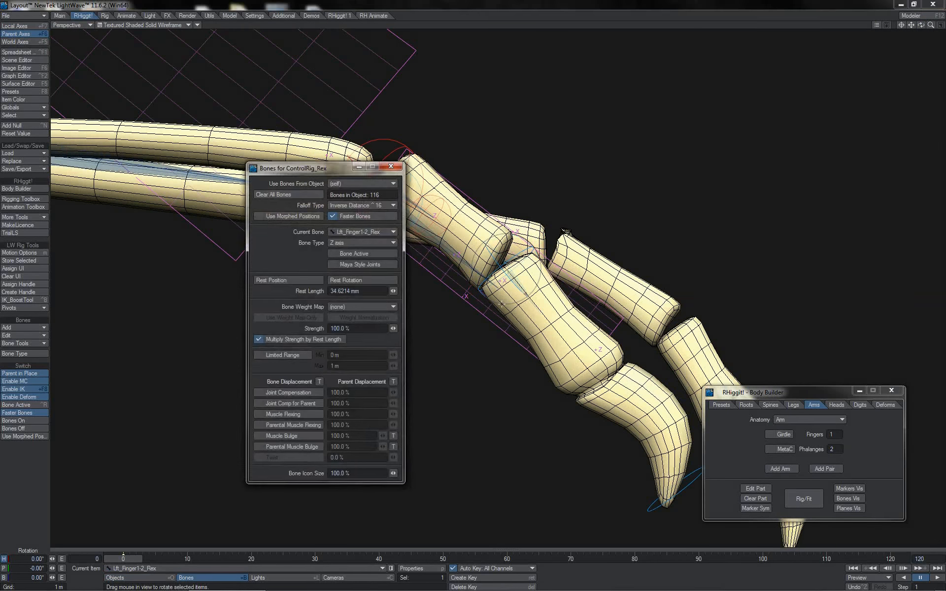
pyautogui.moveTo(930, 25); pyautogui.dragTo(890, 25)
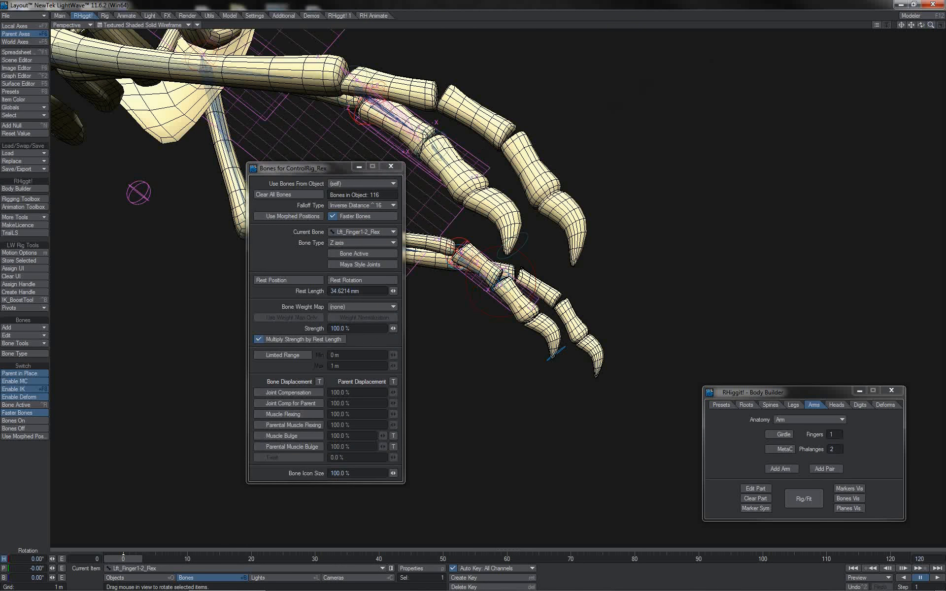
pyautogui.keyDown('shift'); pyautogui.click(444, 160); pyautogui.keyUp('shift')
pyautogui.click(374, 308)
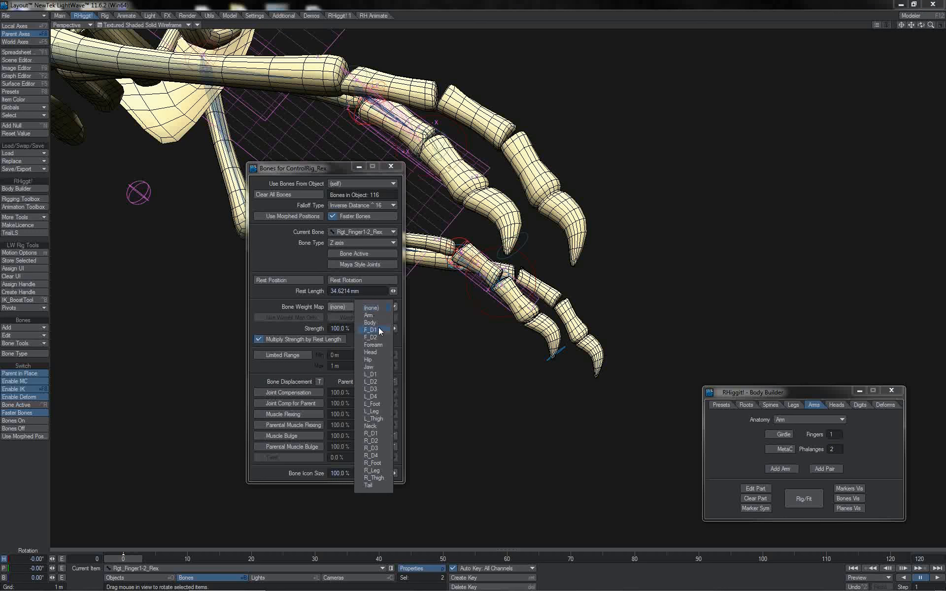
pyautogui.click(378, 329)
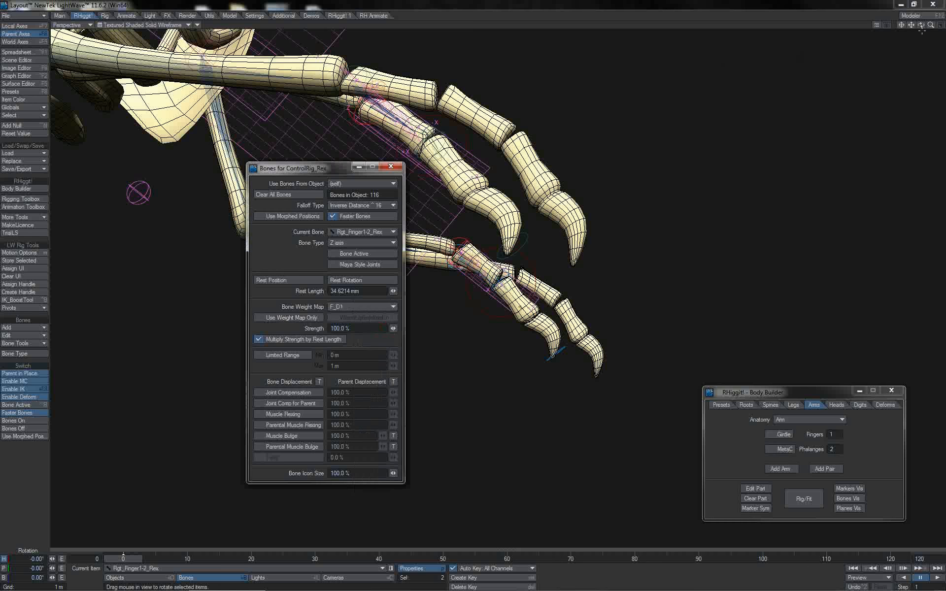
# Step: Set the bone weight map for the left and right Finger1-1 bones
pyautogui.moveTo(921, 24); pyautogui.dragTo(857, 74)
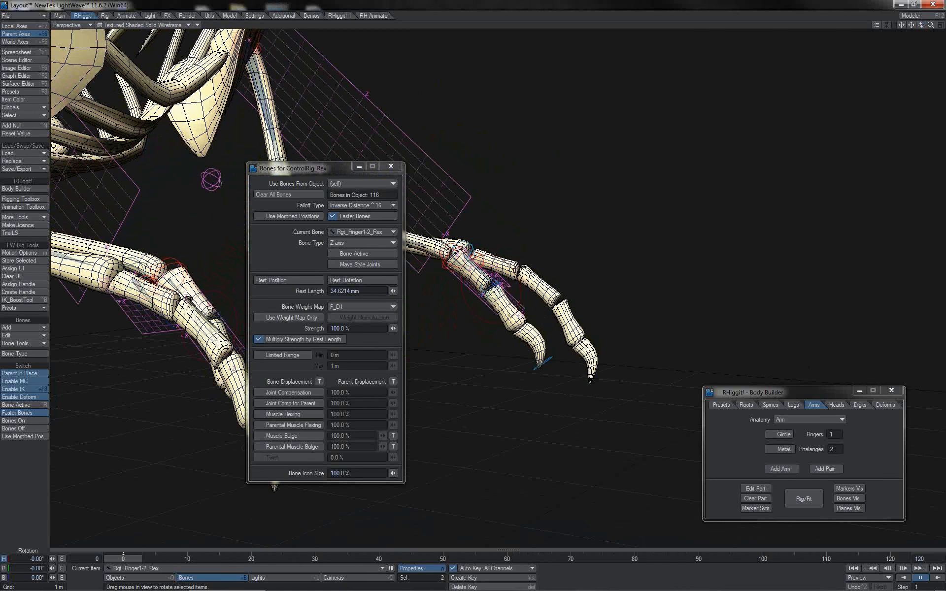
pyautogui.click(470, 270)
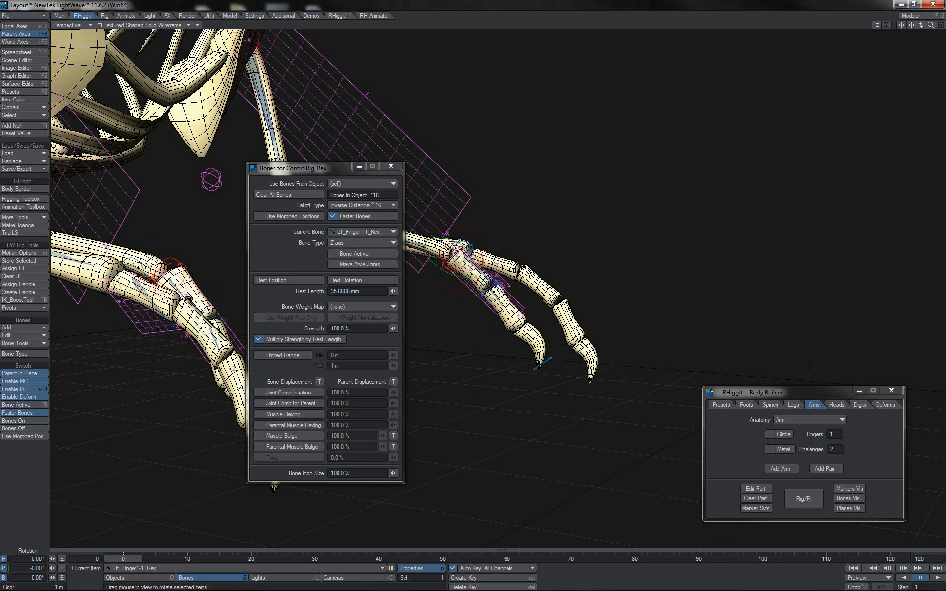
pyautogui.keyDown('shift'); pyautogui.click(175, 285); pyautogui.keyUp('shift')
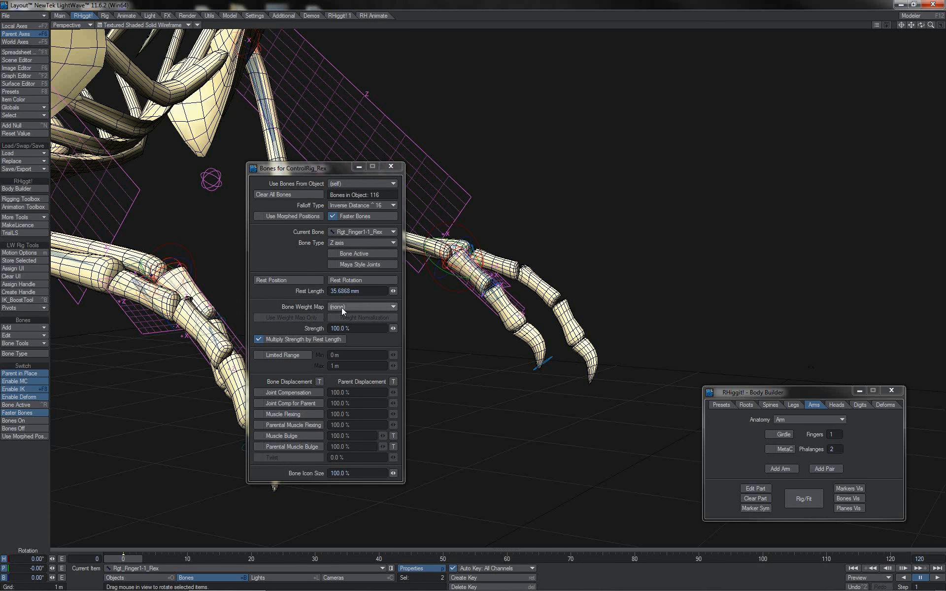
pyautogui.click(343, 309)
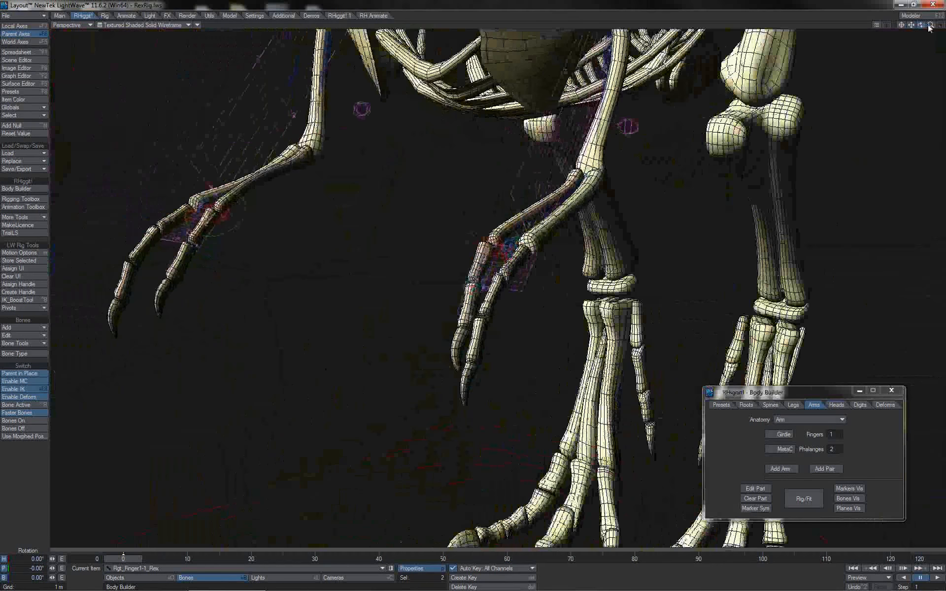
# Step: Add one pair of finger digits with 3 phalanges, parented to Lft_FingerGroupRoot1
pyautogui.moveTo(931, 23); pyautogui.dragTo(942, 24)
pyautogui.click(859, 405)
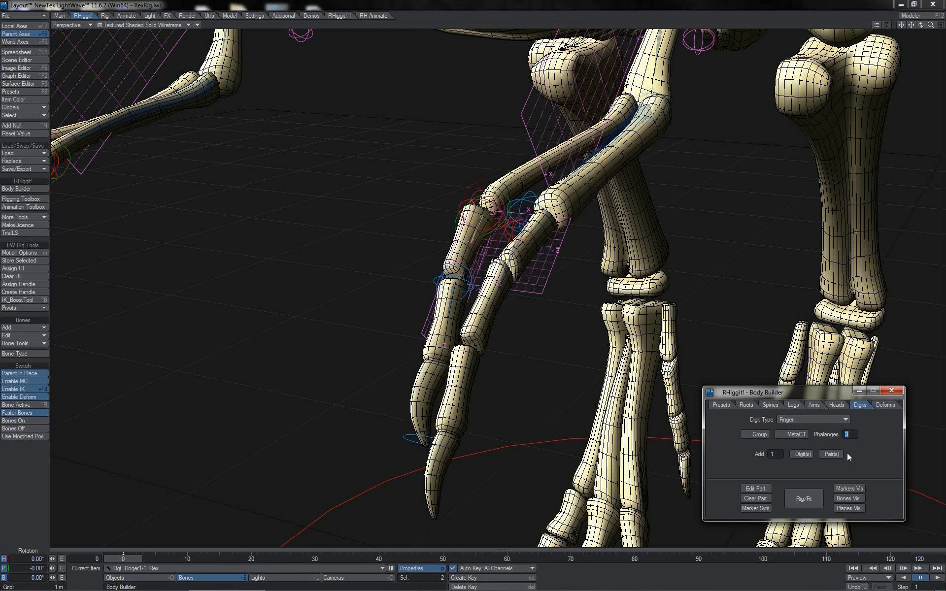
pyautogui.click(853, 435)
pyautogui.click(777, 453)
pyautogui.click(835, 457)
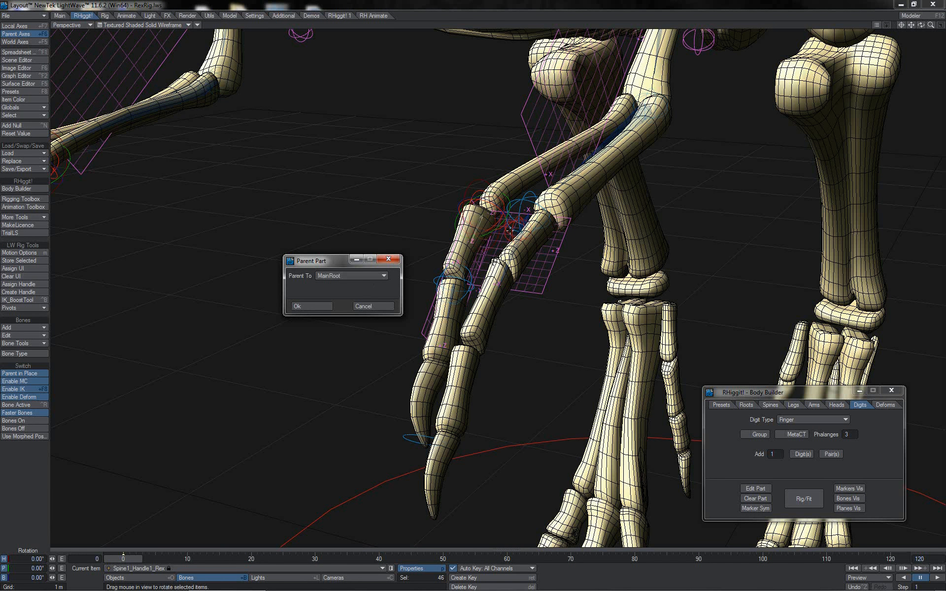
pyautogui.click(368, 276)
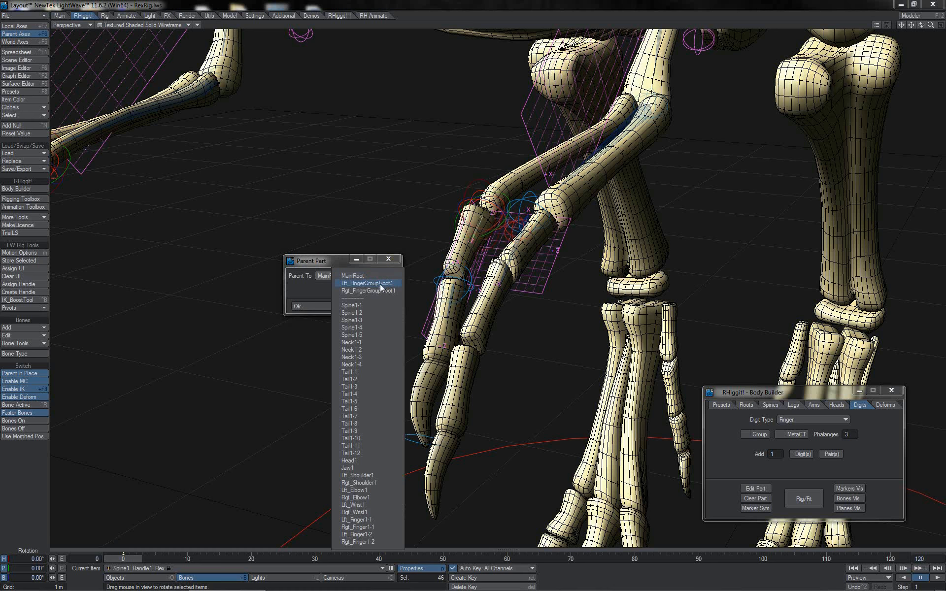
pyautogui.click(369, 285)
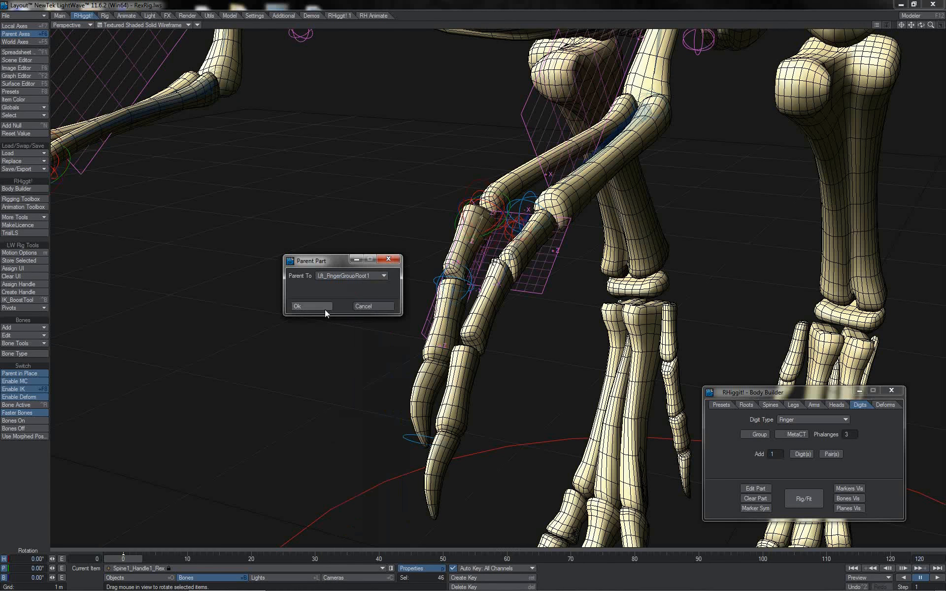
pyautogui.click(322, 308)
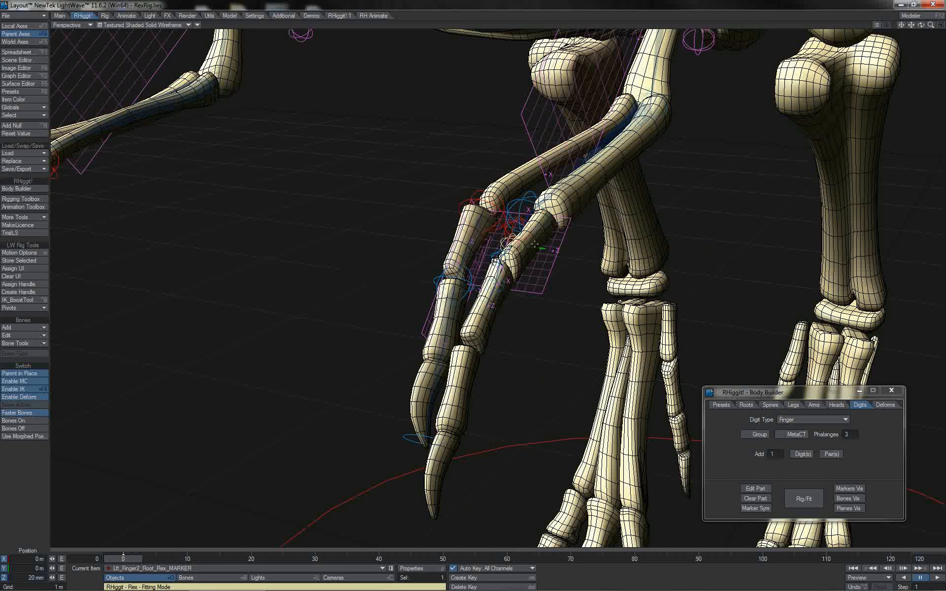
# Step: Move the left finger 2 root marker to about X -8.2 mm, Y 63.5 mm, Z -23 mm and scale it to about 2.326
pyautogui.moveTo(535, 244)
pyautogui.mouseDown()
pyautogui.moveTo(621, 251)
pyautogui.moveTo(513, 246)
pyautogui.moveTo(564, 248)
pyautogui.mouseUp()
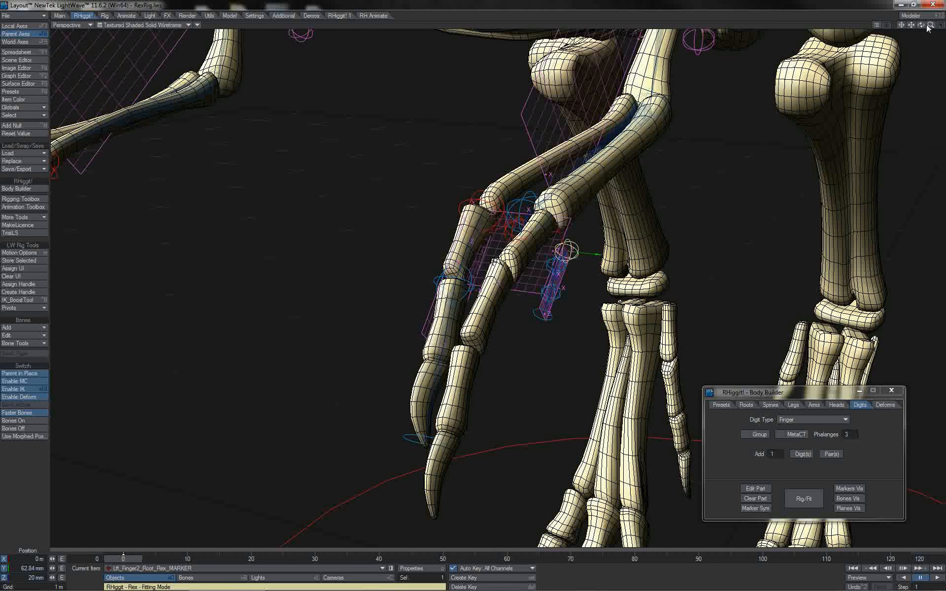
pyautogui.moveTo(928, 26); pyautogui.dragTo(870, 27)
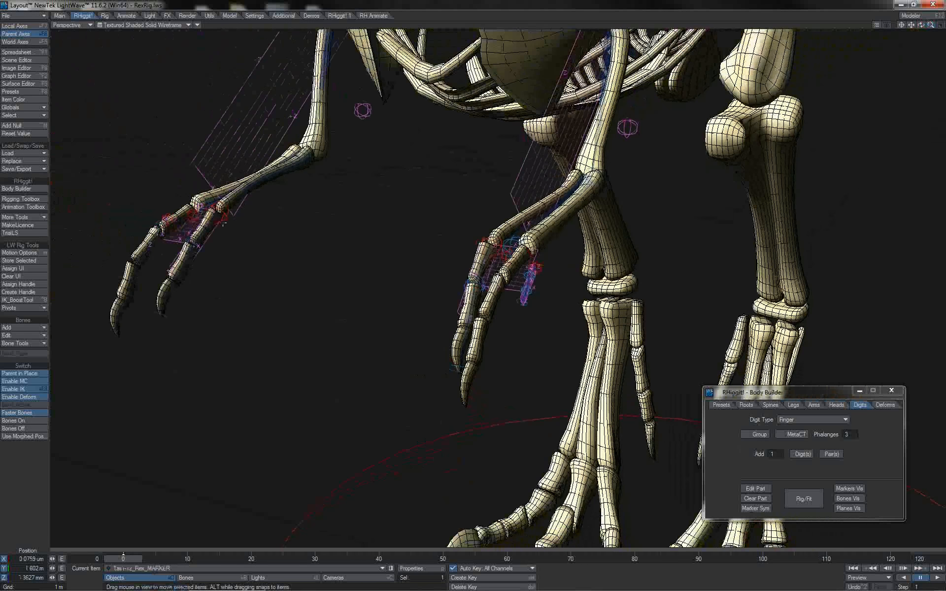
pyautogui.click(535, 268)
pyautogui.moveTo(930, 25); pyautogui.dragTo(945, 25)
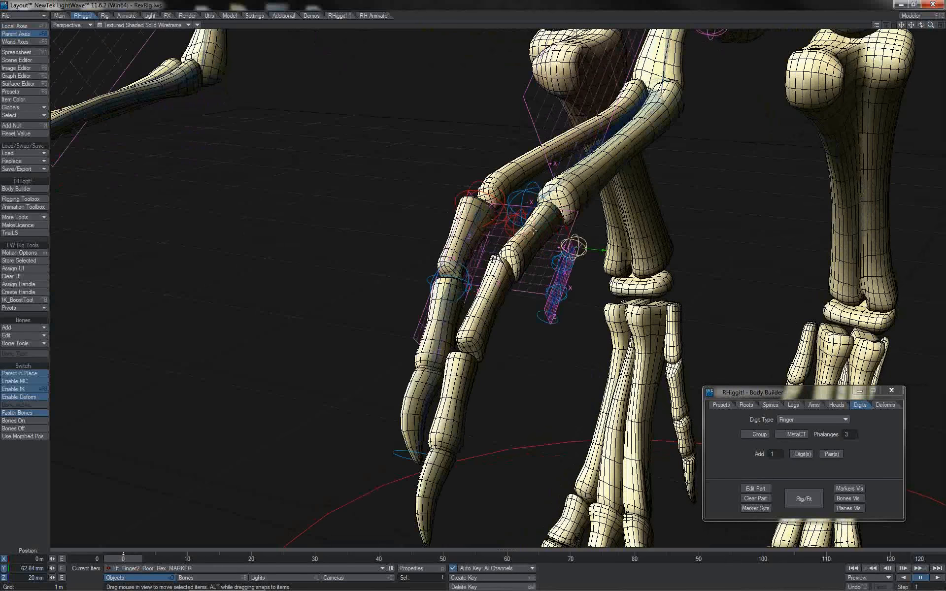
pyautogui.press('3')
pyautogui.moveTo(551, 287)
pyautogui.mouseDown()
pyautogui.moveTo(558, 295)
pyautogui.moveTo(552, 248)
pyautogui.moveTo(559, 297)
pyautogui.mouseUp()
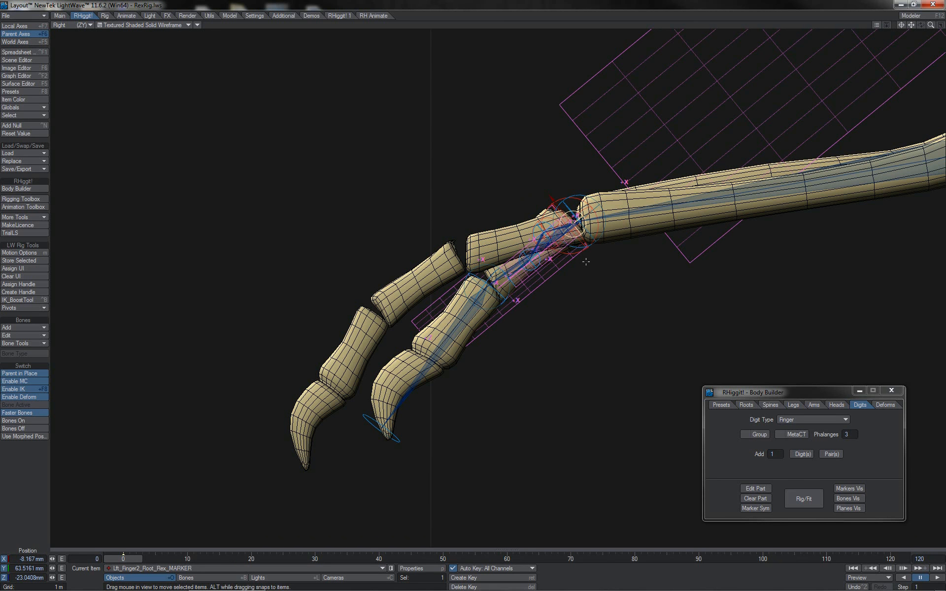
pyautogui.press('h')
pyautogui.moveTo(586, 262); pyautogui.dragTo(654, 262)
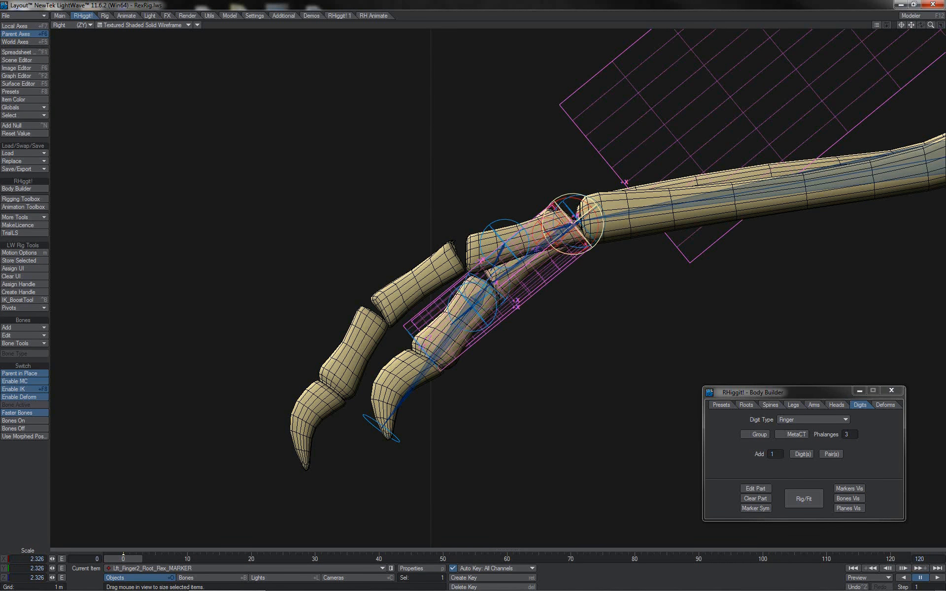
# Step: Fit the left Finger2-2 and Finger2-3 joint markers onto the second finger's joints, turning Finger2-3's heading to about -18.1°
pyautogui.press('Down')
pyautogui.press('t')
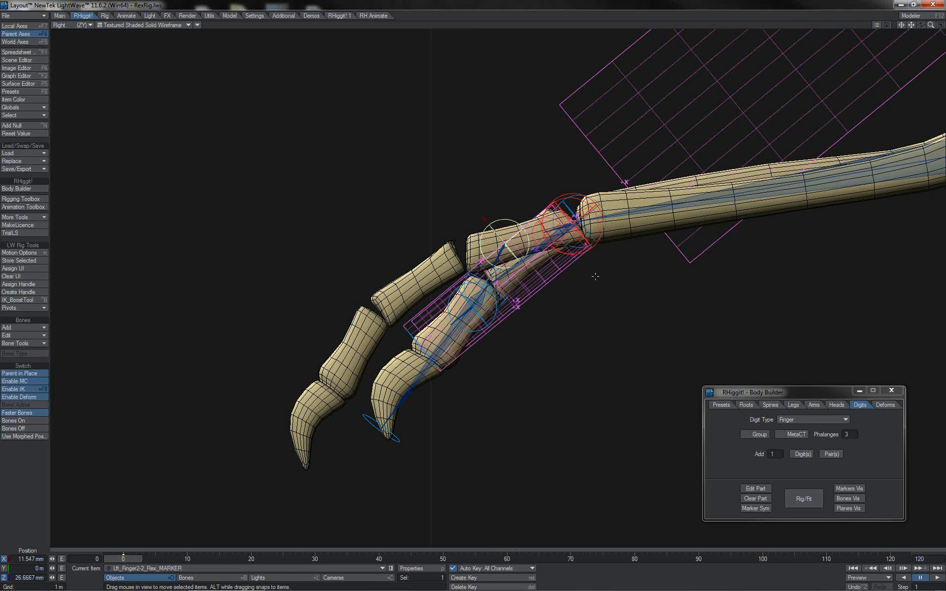
pyautogui.moveTo(599, 304)
pyautogui.mouseDown()
pyautogui.moveTo(473, 290)
pyautogui.moveTo(376, 301)
pyautogui.moveTo(383, 278)
pyautogui.mouseUp()
pyautogui.press('Down')
pyautogui.press('y')
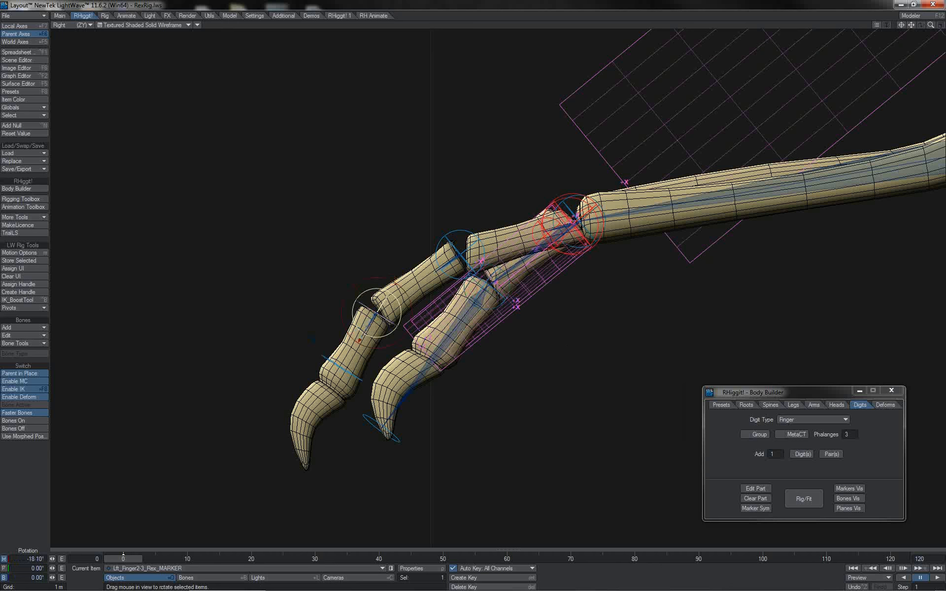
# Step: Place the left finger 2 tip marker at the end of the claw and reselect the finger 2 root marker in the back view
pyautogui.press('Down')
pyautogui.press('t')
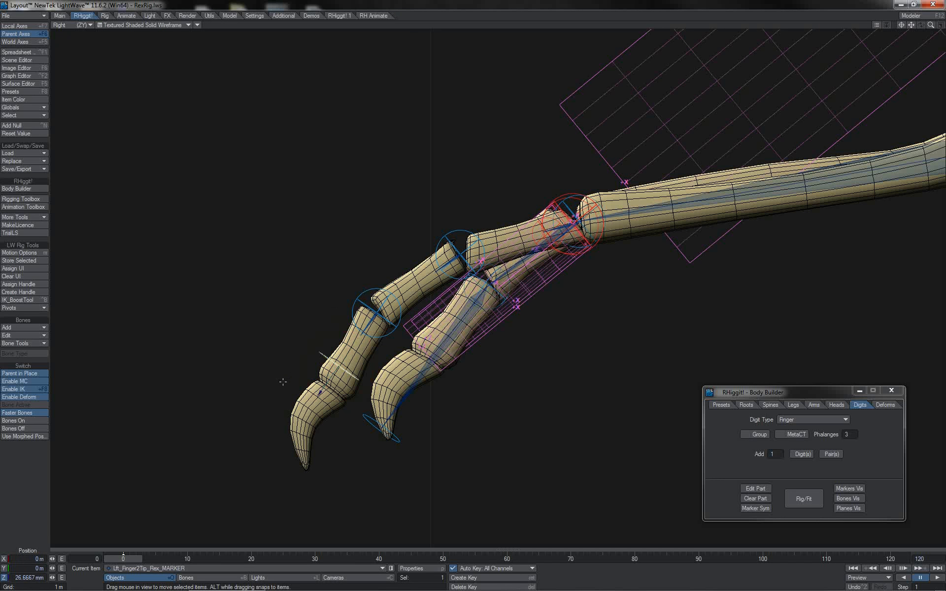
pyautogui.press('Up')
pyautogui.press('Up')
pyautogui.press('Up')
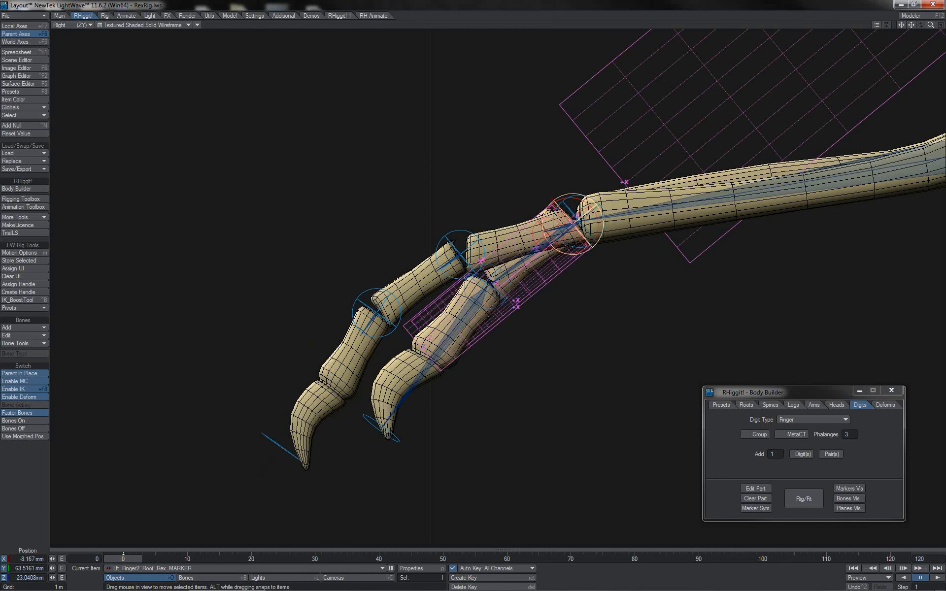
pyautogui.press('4')
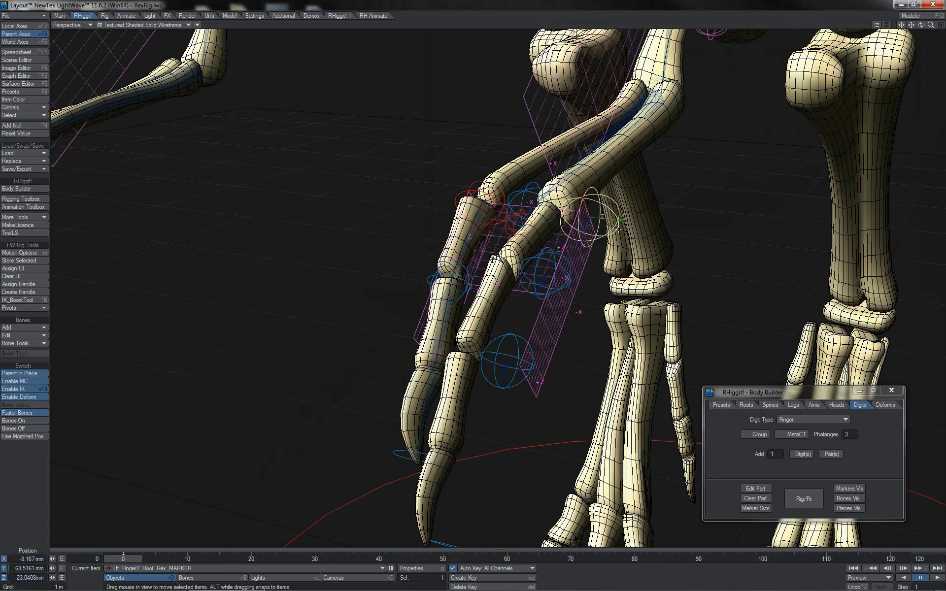
pyautogui.press('1')
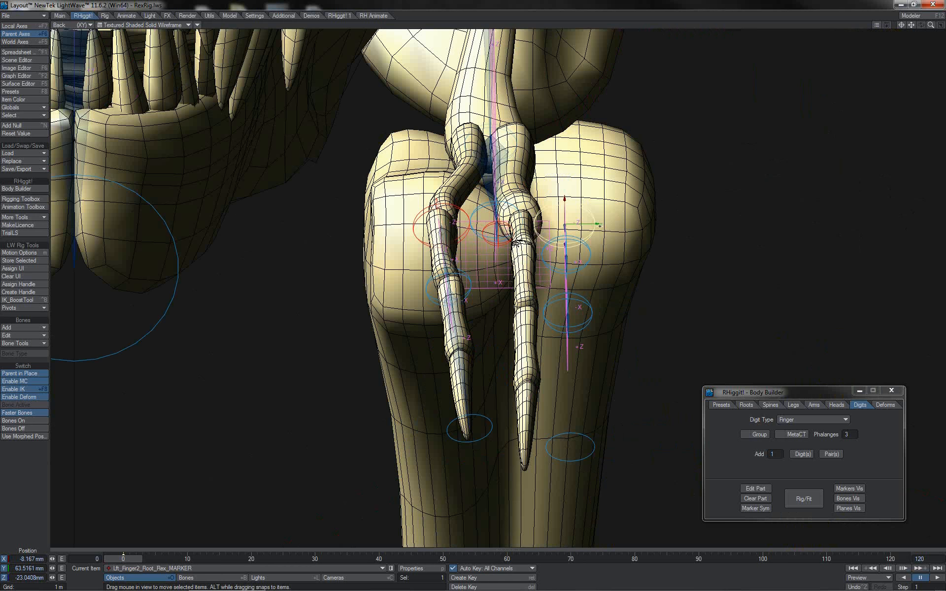
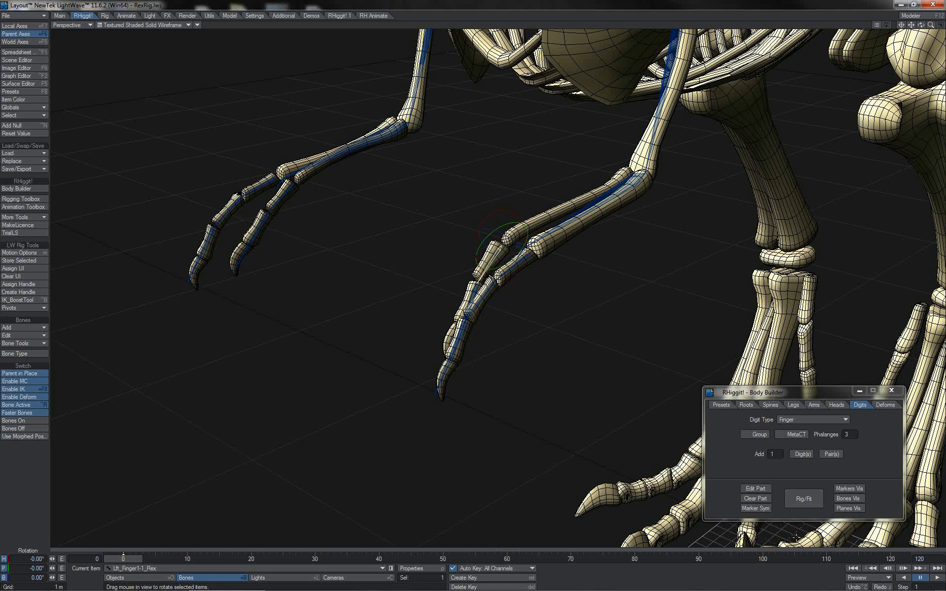
# Step: Set the control type of all finger digits to FK Digit
pyautogui.click(756, 488)
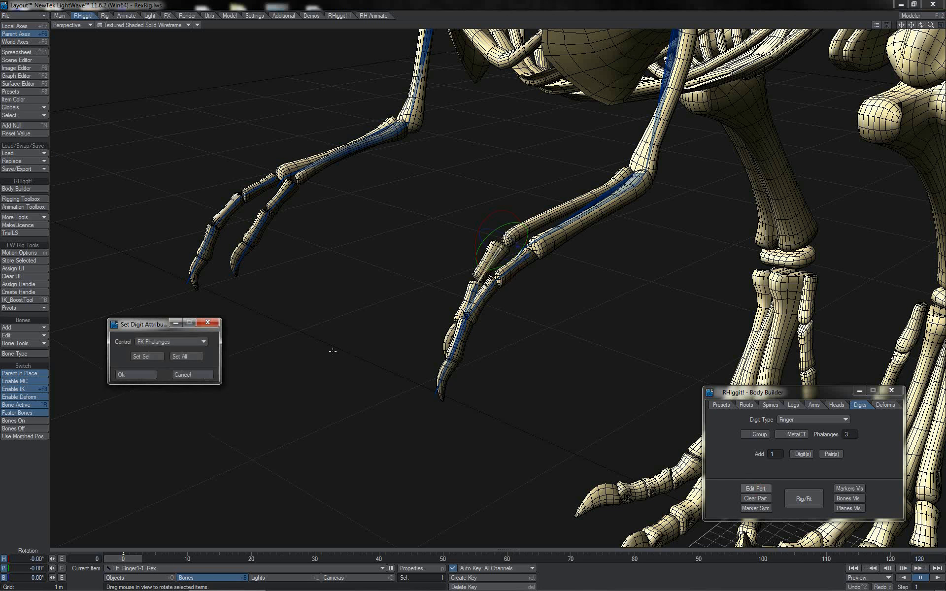
pyautogui.click(204, 342)
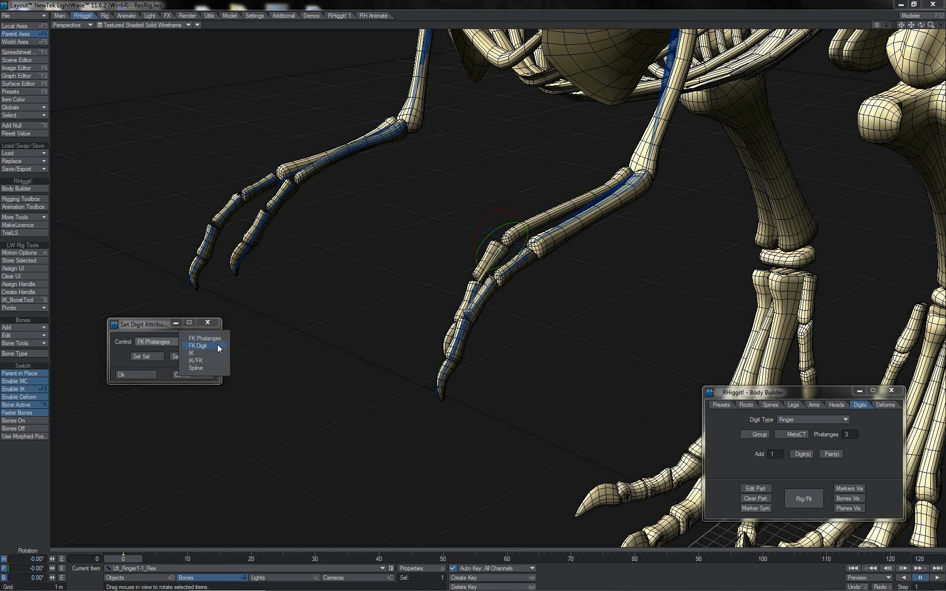
pyautogui.click(218, 345)
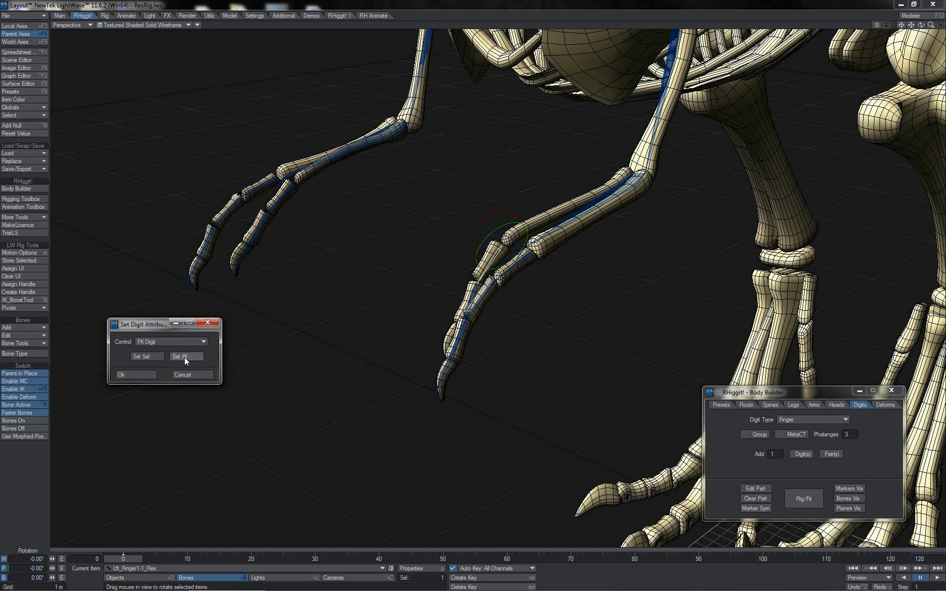
pyautogui.click(186, 356)
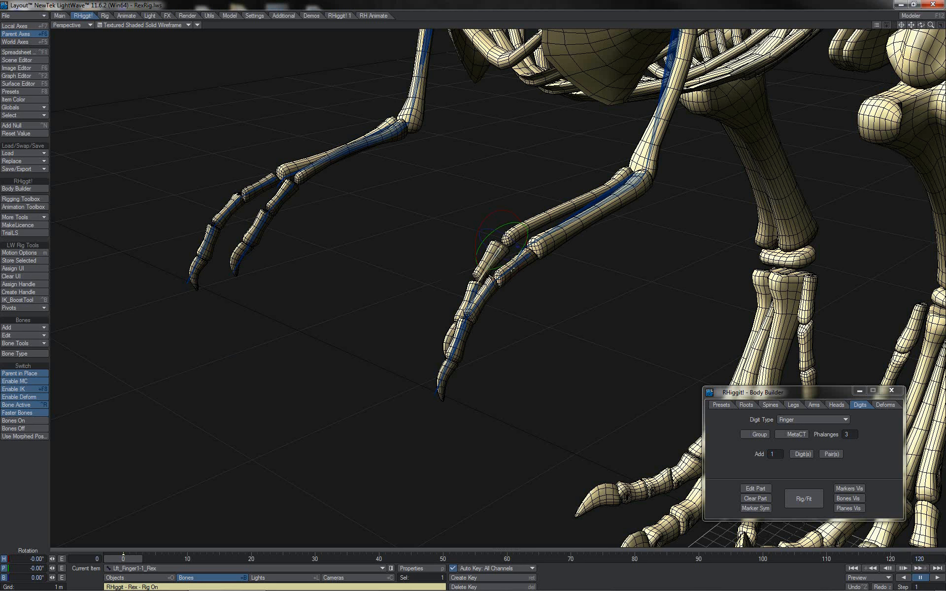
# Step: Test-rotate the finger digit controls on both hands and undo the rotations
pyautogui.click(511, 270)
pyautogui.moveTo(537, 220)
pyautogui.mouseDown()
pyautogui.moveTo(562, 226)
pyautogui.moveTo(463, 225)
pyautogui.moveTo(527, 224)
pyautogui.moveTo(515, 250)
pyautogui.moveTo(513, 241)
pyautogui.moveTo(544, 226)
pyautogui.mouseUp()
pyautogui.moveTo(479, 225); pyautogui.dragTo(473, 291)
pyautogui.click(493, 256)
pyautogui.hotkey('ctrl', 'z')
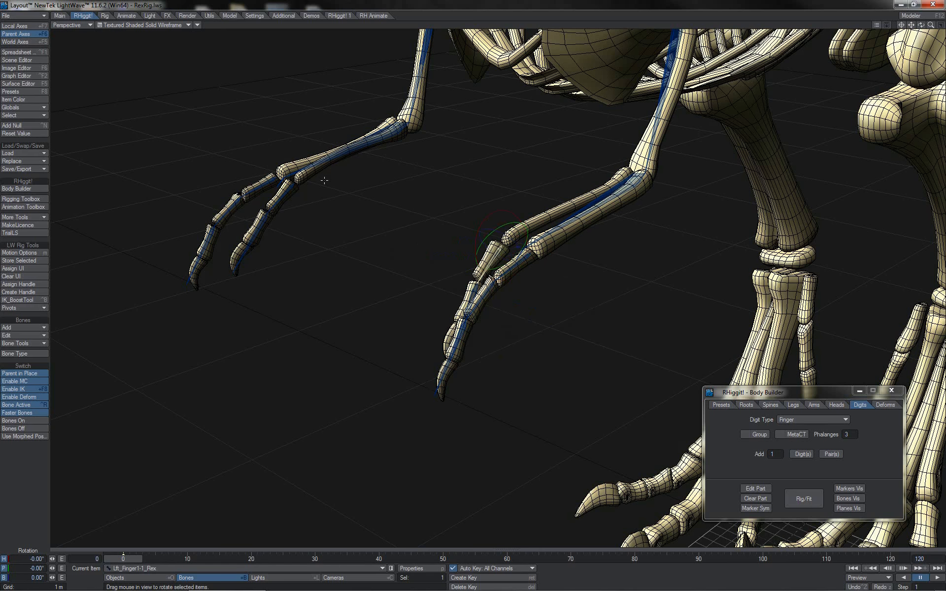
pyautogui.click(284, 190)
pyautogui.moveTo(290, 149); pyautogui.dragTo(316, 149)
pyautogui.hotkey('ctrl', 'z')
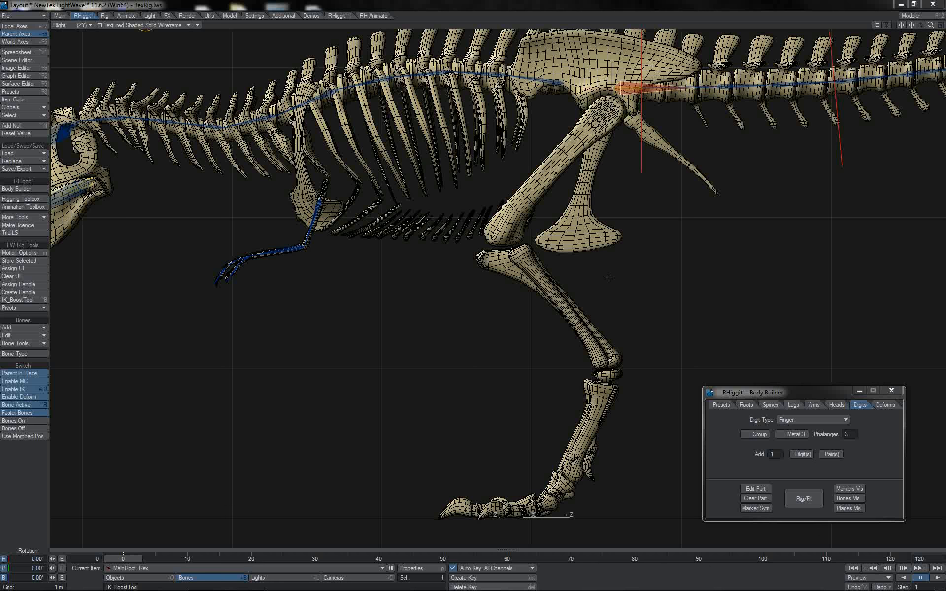
# Step: Add a pair of Digitigrade legs with 0 toes and 1 phalanx, parented to MainRoot
pyautogui.click(794, 406)
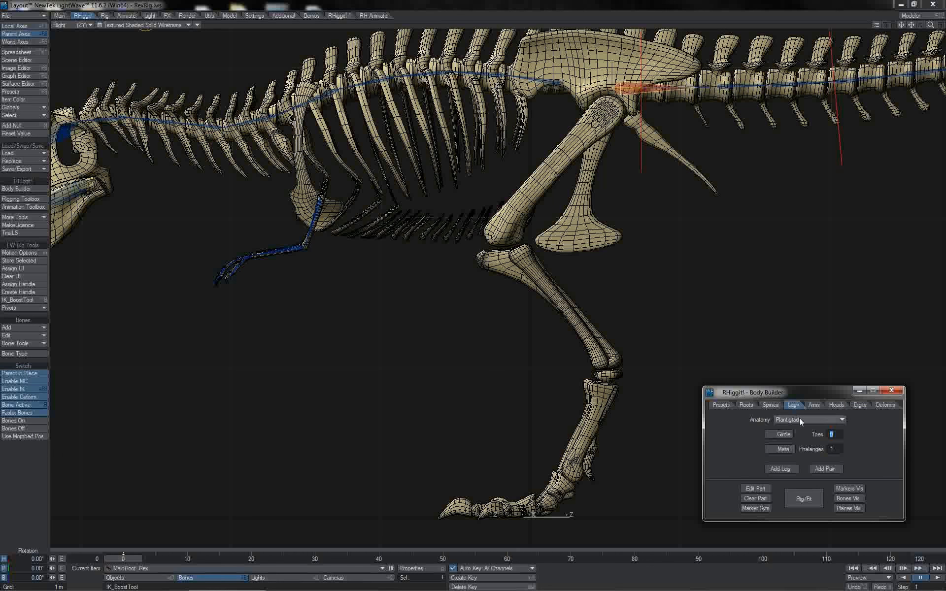
pyautogui.click(832, 423)
pyautogui.click(840, 430)
pyautogui.click(823, 469)
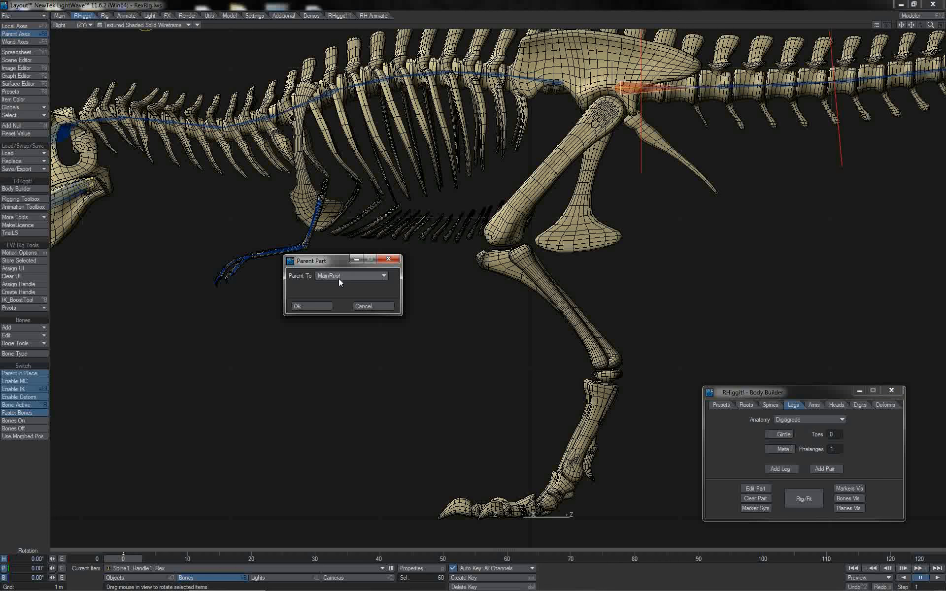
pyautogui.click(325, 306)
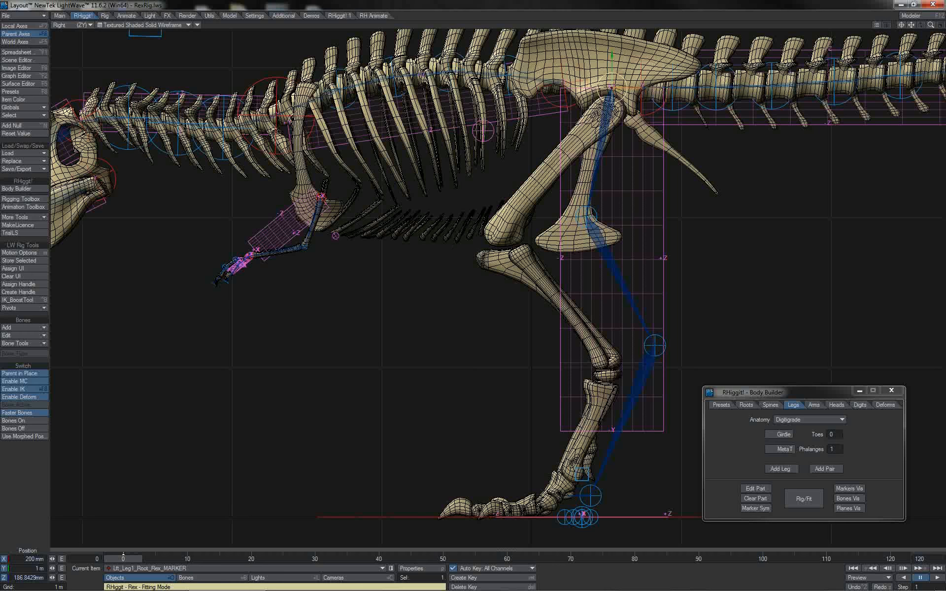
# Step: Fit the left leg root marker to the hip at about Y 943.8 mm, Z 175.4 mm, and place the knee and ankle markers on their joints
pyautogui.moveTo(657, 54); pyautogui.dragTo(652, 79)
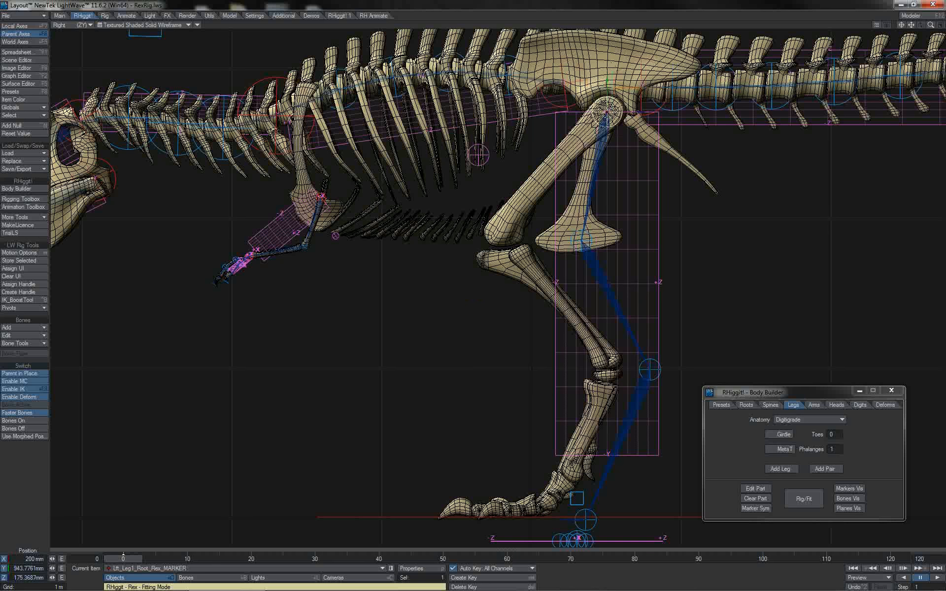
pyautogui.moveTo(583, 240); pyautogui.dragTo(501, 238)
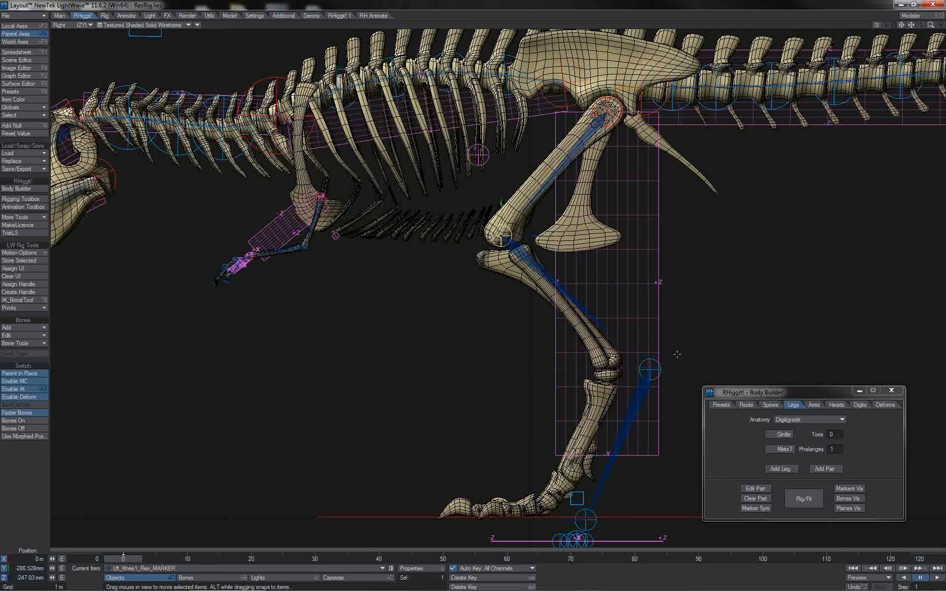
pyautogui.moveTo(650, 370); pyautogui.dragTo(607, 375)
# Step: Fit the left toes marker and foot sole marker to the foot, and place the toes tip marker at about Z -170.8 mm
pyautogui.click(597, 517)
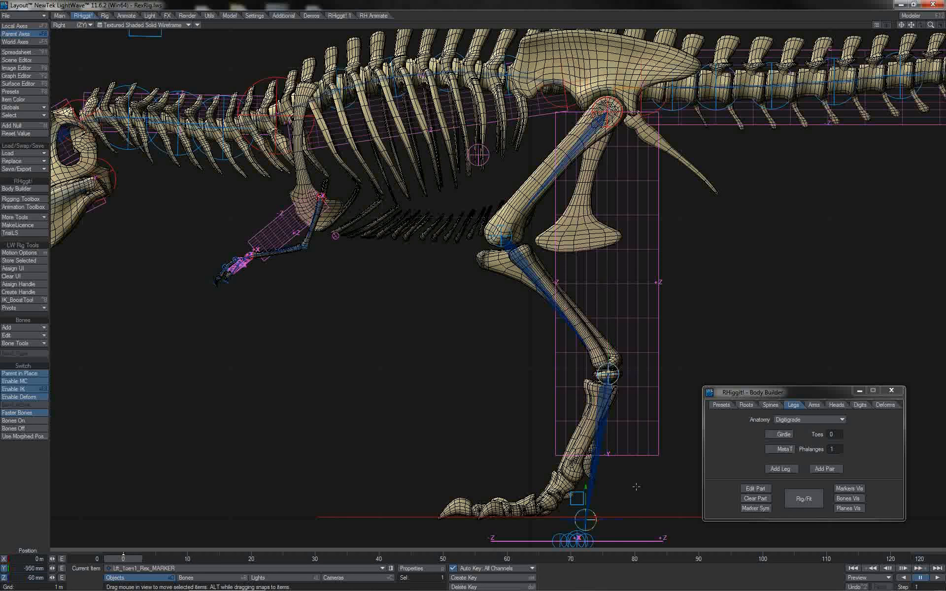
pyautogui.moveTo(578, 538); pyautogui.dragTo(565, 493)
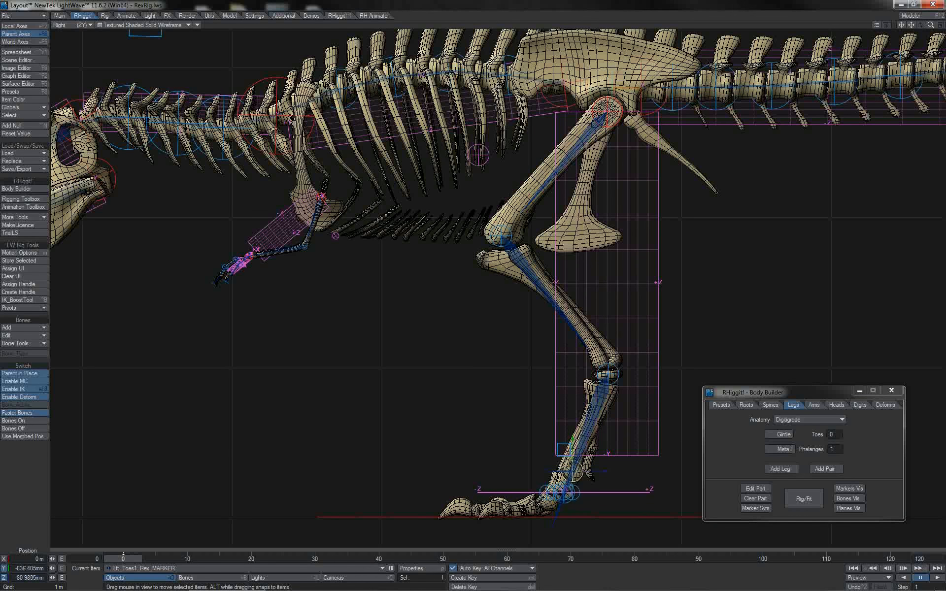
pyautogui.click(566, 465)
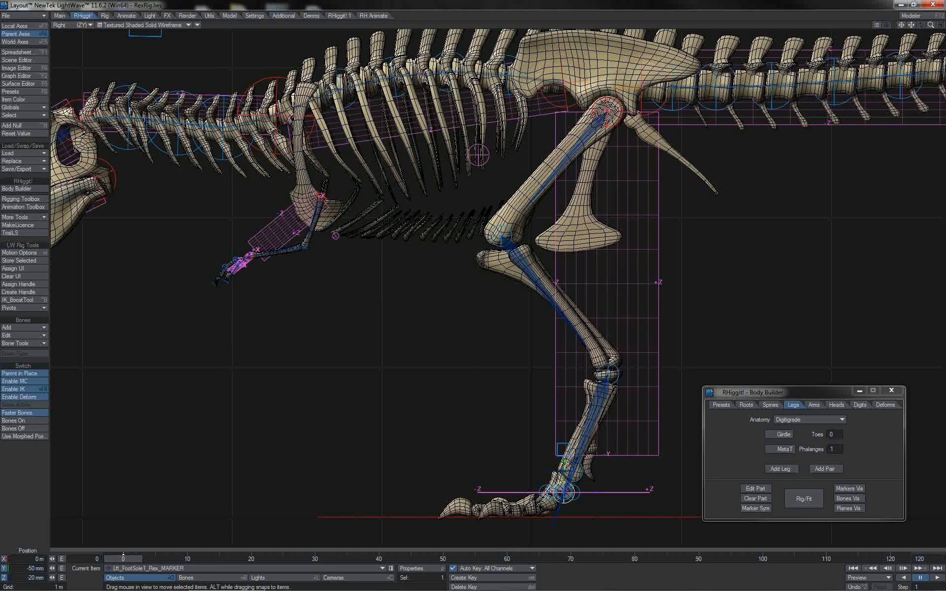
pyautogui.moveTo(564, 493)
pyautogui.mouseDown()
pyautogui.moveTo(565, 518)
pyautogui.moveTo(466, 518)
pyautogui.mouseUp()
pyautogui.press('Down')
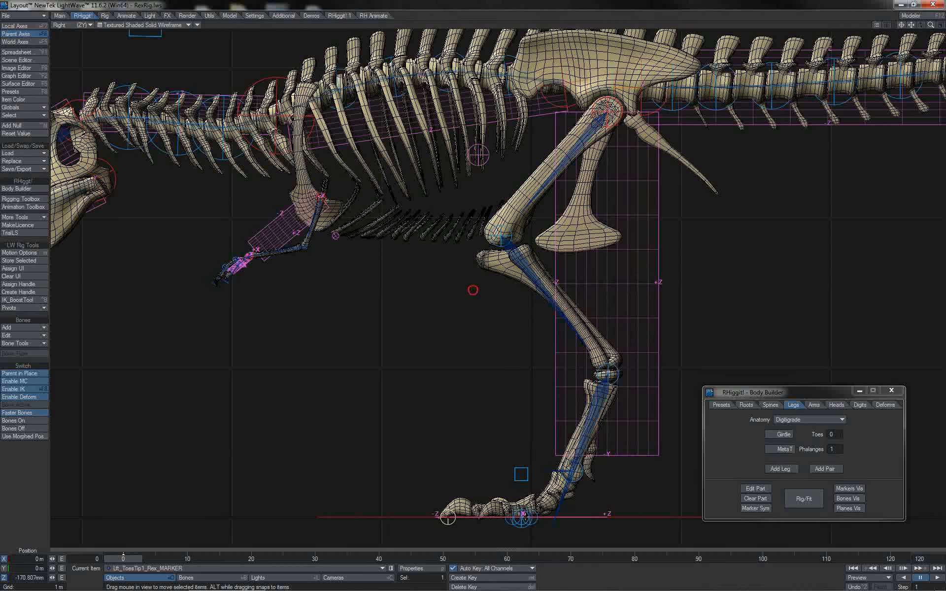
# Step: Reposition the left heel marker along the ground line in the side view
pyautogui.click(540, 518)
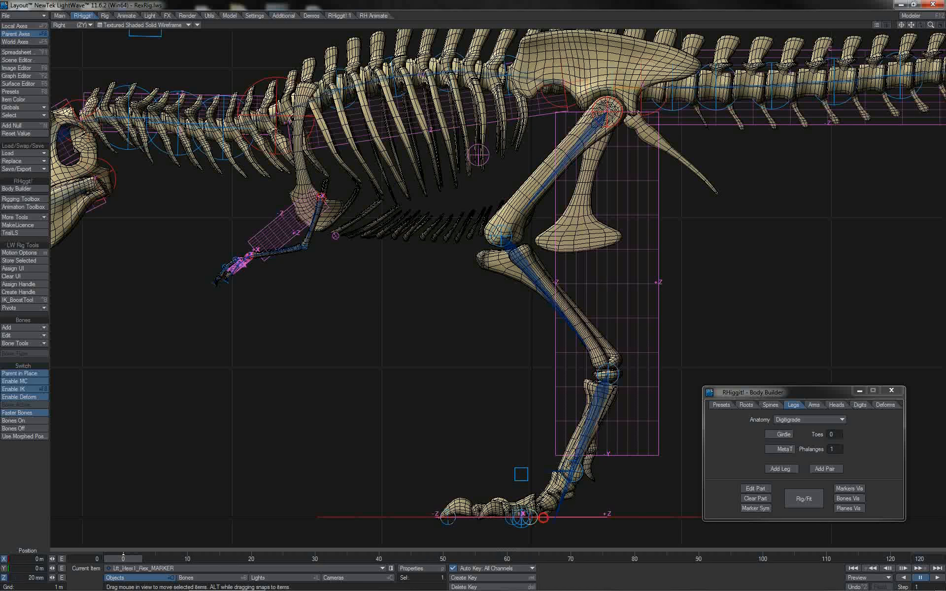
pyautogui.moveTo(544, 518)
pyautogui.mouseDown()
pyautogui.moveTo(556, 518)
pyautogui.moveTo(505, 521)
pyautogui.mouseUp()
pyautogui.click(513, 520)
# Step: Align the left leg root marker with the leg bones from the back view, at about X 123 mm
pyautogui.press('Down')
pyautogui.press('1')
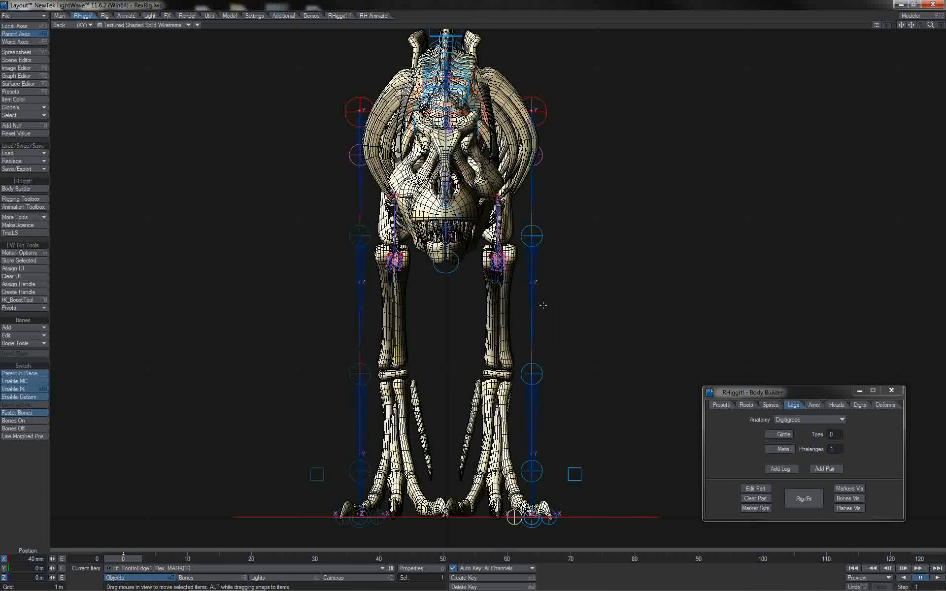
pyautogui.click(551, 116)
pyautogui.click(565, 112)
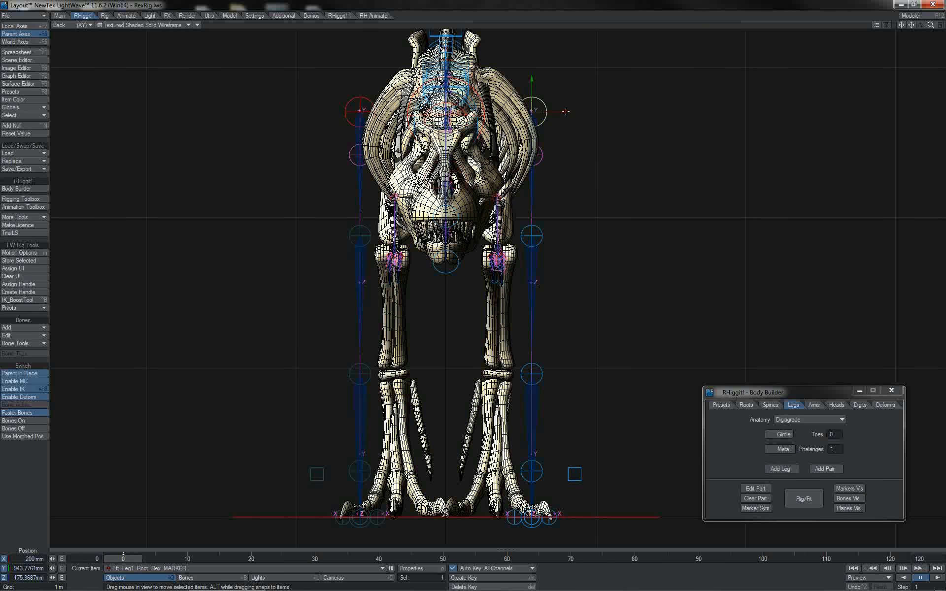
pyautogui.moveTo(566, 111); pyautogui.dragTo(532, 112)
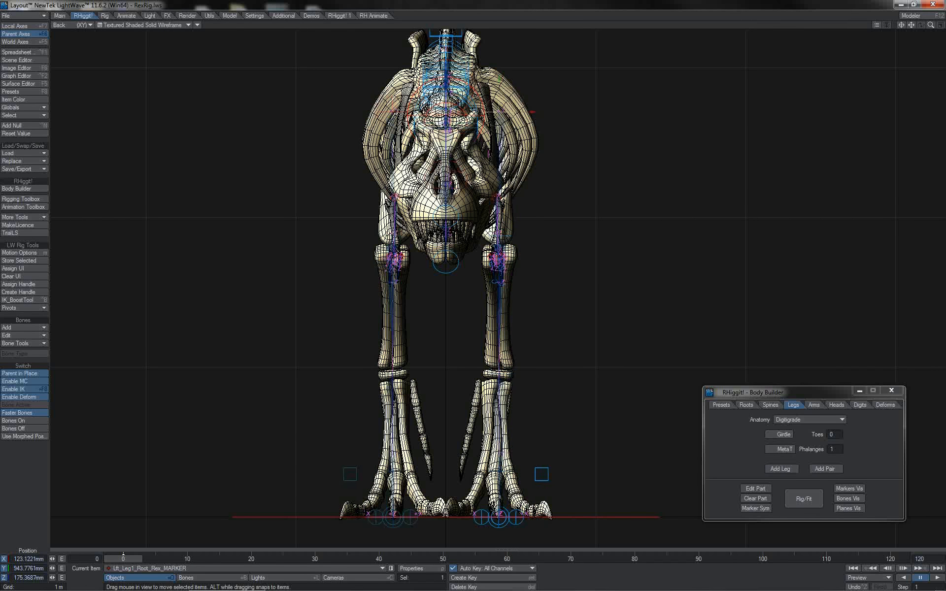
# Step: Fit the left foot's inner and outer edge markers to the toes' width, and place the IKRevFoot1 marker at about X 112.6 mm, Y 124.1 mm
pyautogui.click(483, 518)
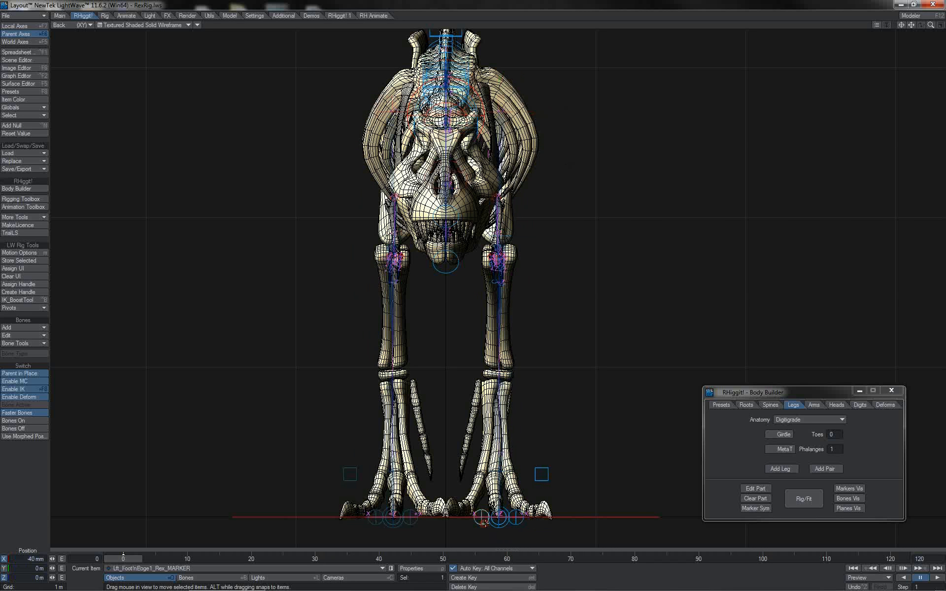
pyautogui.moveTo(483, 518); pyautogui.dragTo(461, 518)
pyautogui.click(522, 522)
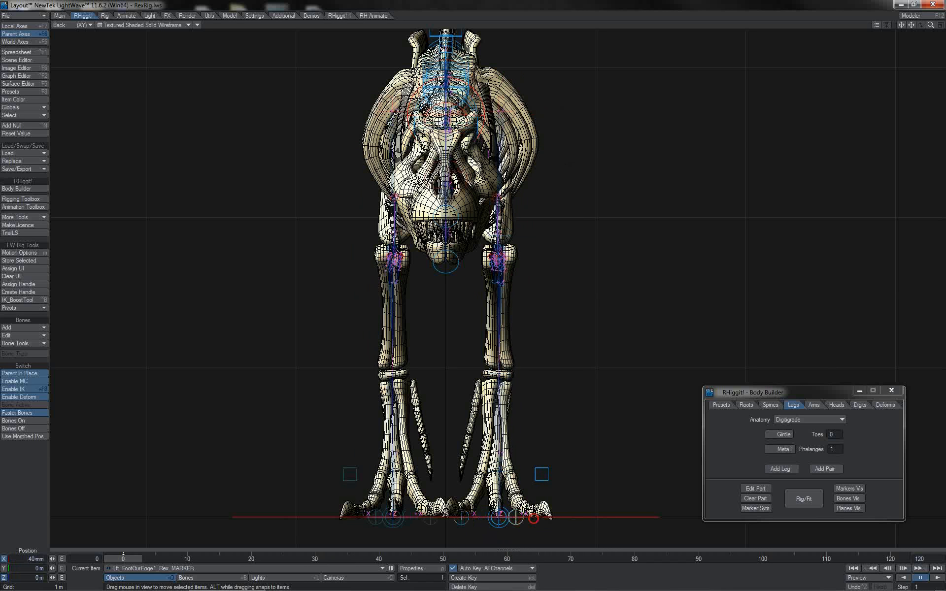
pyautogui.moveTo(533, 523); pyautogui.dragTo(546, 522)
pyautogui.click(545, 477)
pyautogui.moveTo(573, 460)
pyautogui.mouseDown()
pyautogui.moveTo(565, 449)
pyautogui.moveTo(574, 460)
pyautogui.mouseUp()
# Step: Assign the L_Thigh bone weight map to the left Hip1 bone
pyautogui.press('5')
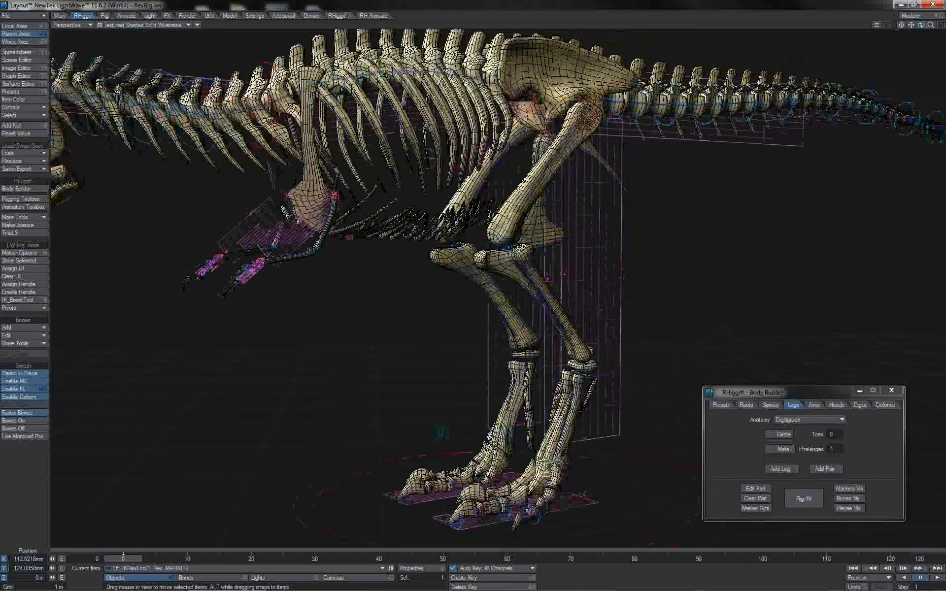
pyautogui.press('y')
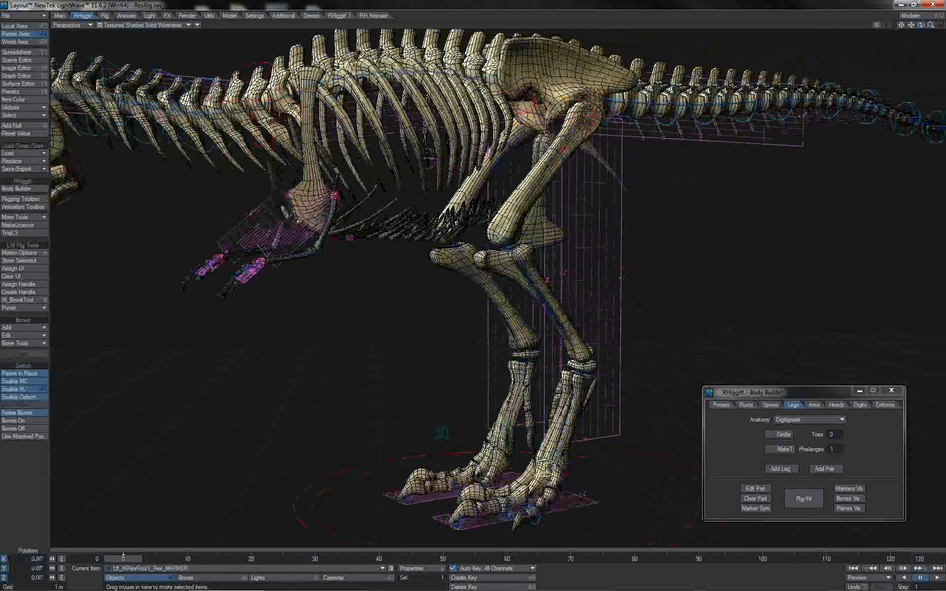
pyautogui.click(565, 149)
pyautogui.press('p')
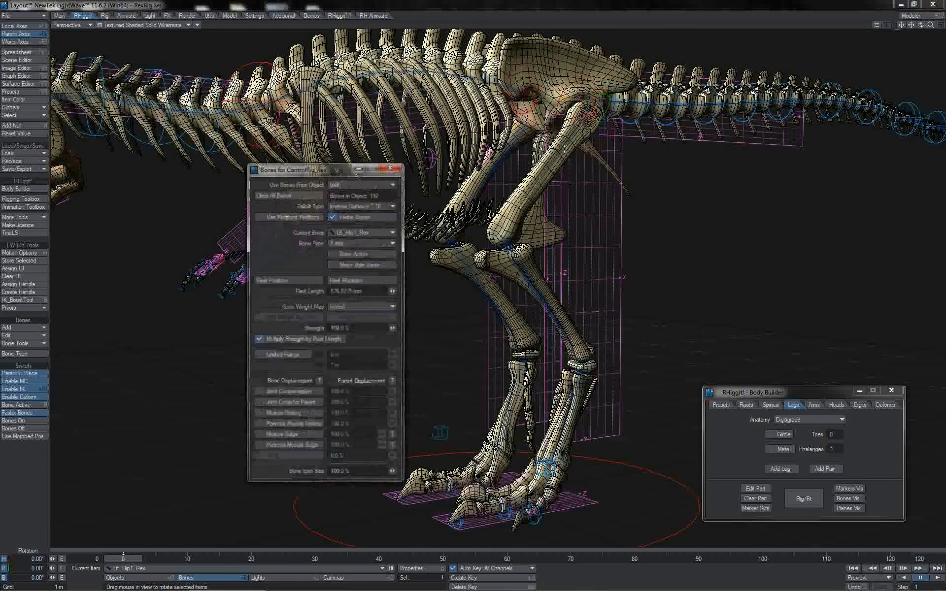
pyautogui.click(372, 311)
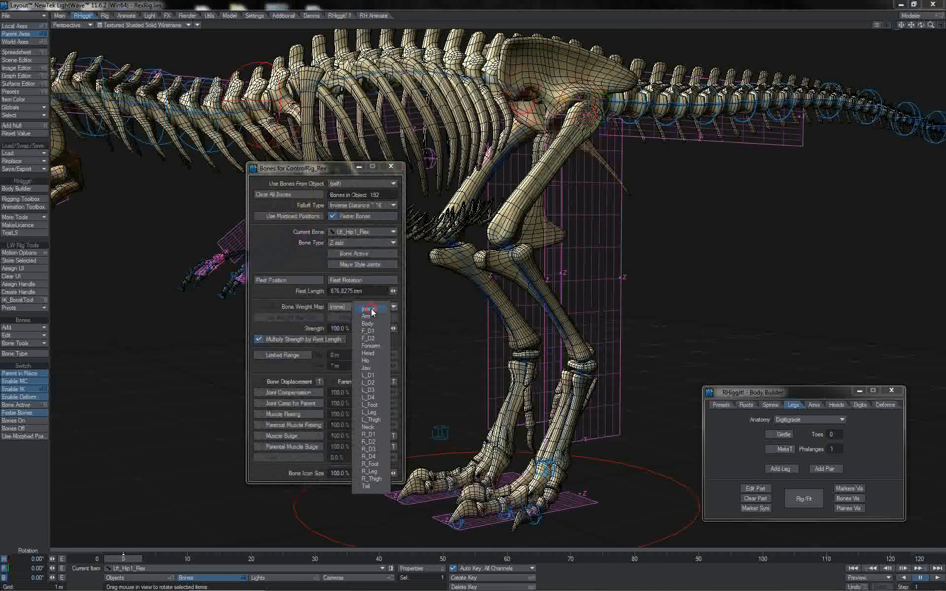
pyautogui.click(378, 419)
# Step: Assign the L_Leg bone weight map to the left Knee1 bone
pyautogui.press('Down')
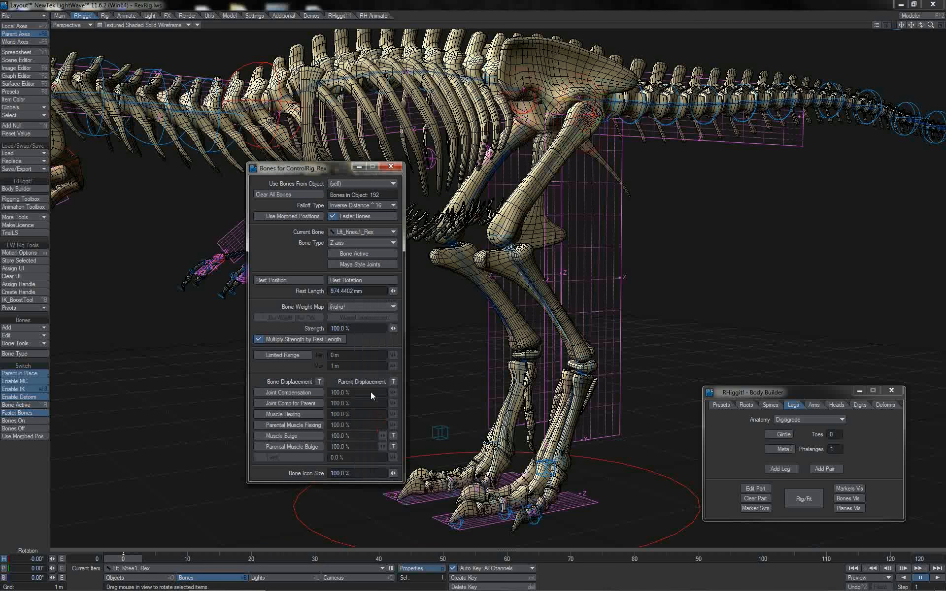
pyautogui.click(355, 305)
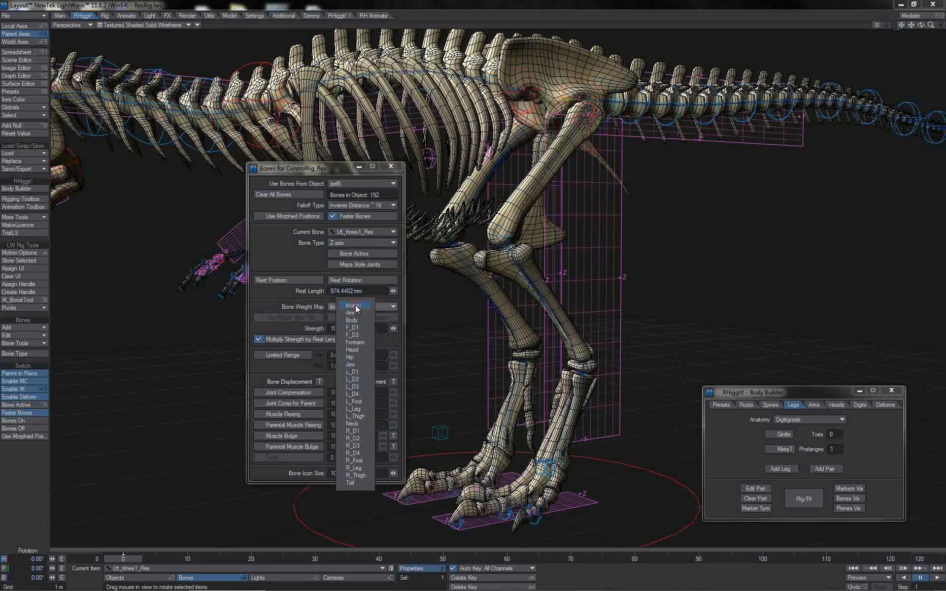
pyautogui.click(365, 410)
pyautogui.press('Down')
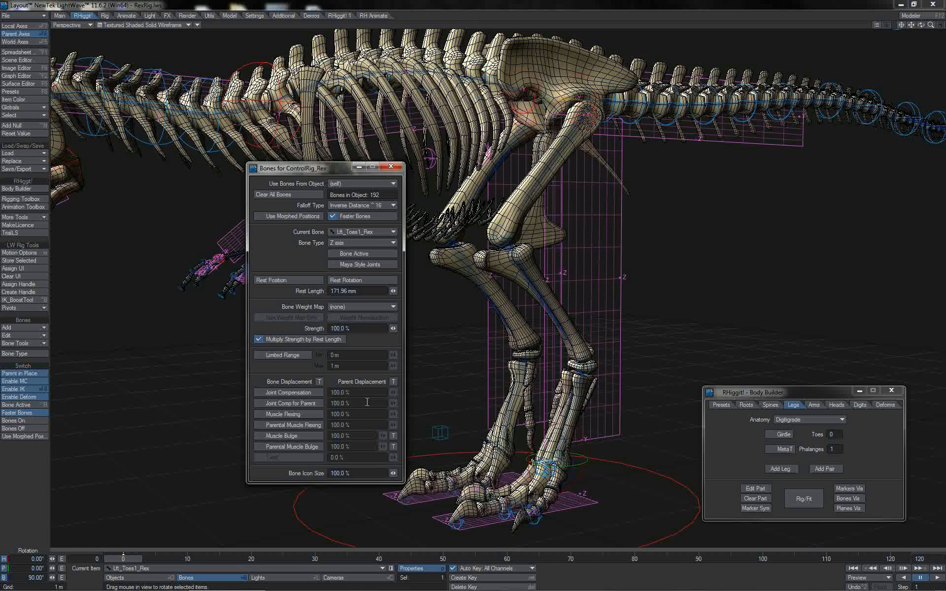
# Step: Set the bone strength of the left Toes1 bone to 0%
pyautogui.moveTo(352, 329); pyautogui.dragTo(321, 329)
pyautogui.write('0')
pyautogui.press('Tab')
# Step: Assign the R_Thigh bone weight map to the right Hip1 bone
pyautogui.press('Up')
pyautogui.press('Up')
pyautogui.click(366, 306)
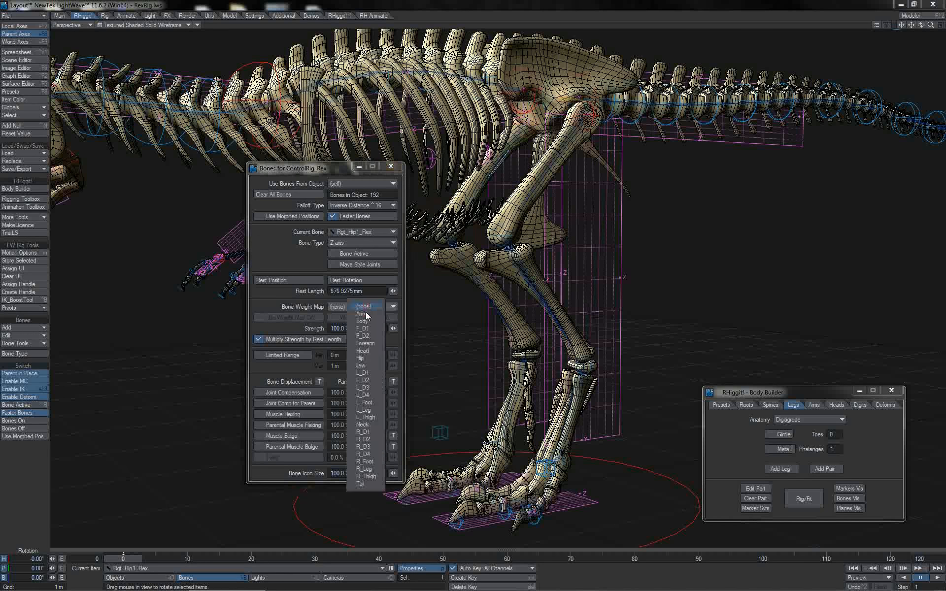
pyautogui.click(375, 477)
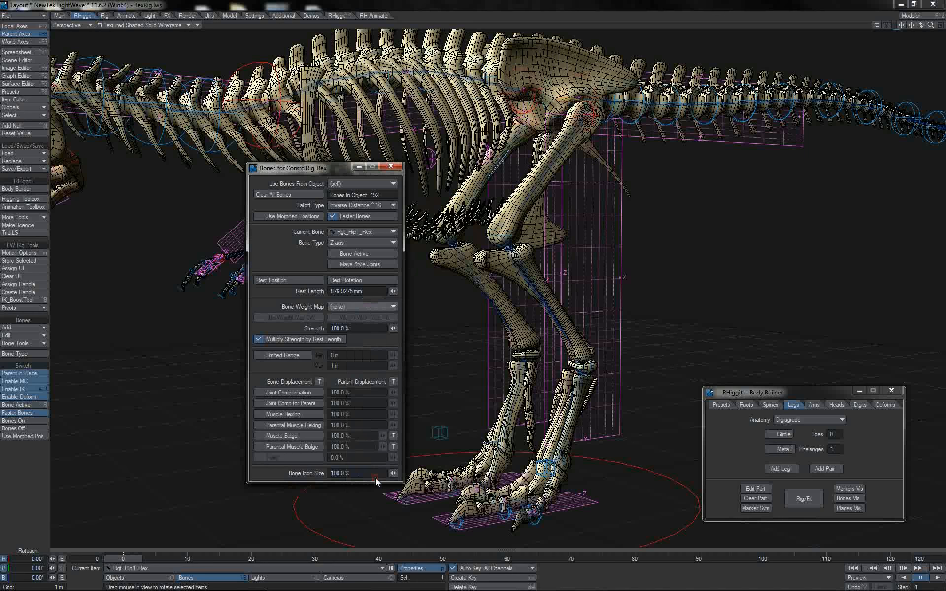
# Step: Turn the rig on and test how the legs follow by moving the MainRoot bone vertically in both directions
pyautogui.click(816, 501)
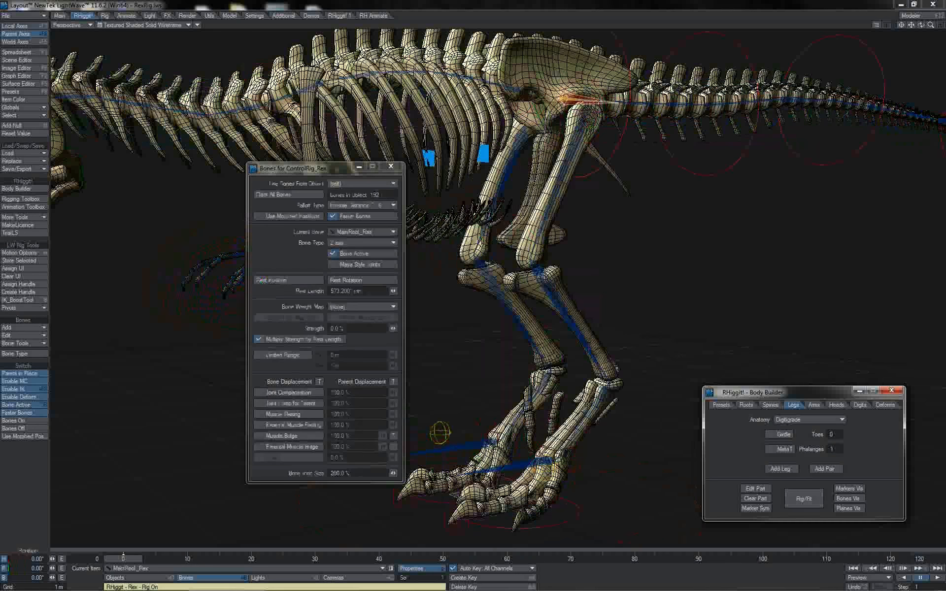
pyautogui.press('t')
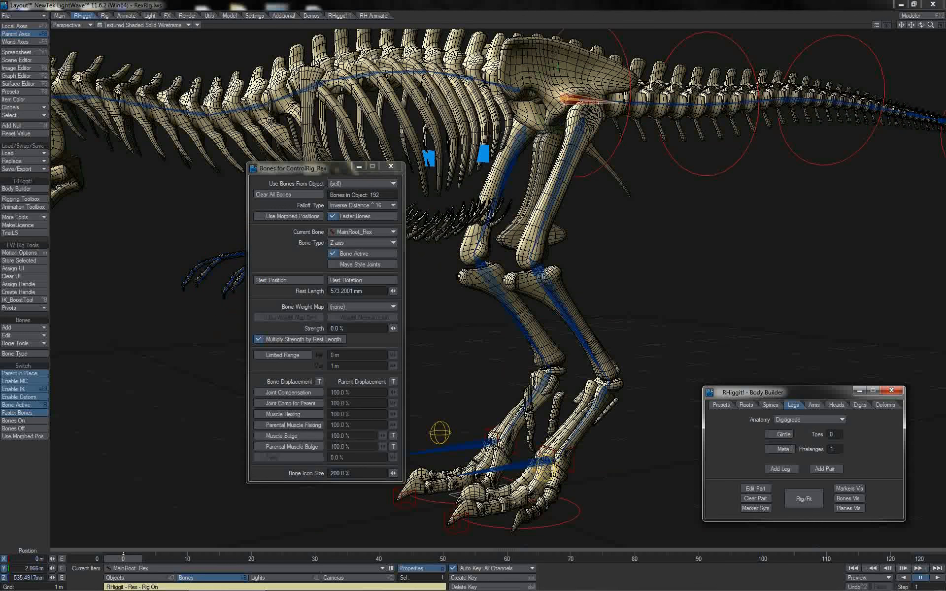
pyautogui.moveTo(473, 290); pyautogui.dragTo(473, 225, button='right')
pyautogui.moveTo(483, 148); pyautogui.dragTo(483, 186, button='right')
# Step: Test the left IKRevFoot1 control by raising it and moving it along Z, undo both moves, and return to fitting mode
pyautogui.click(544, 440)
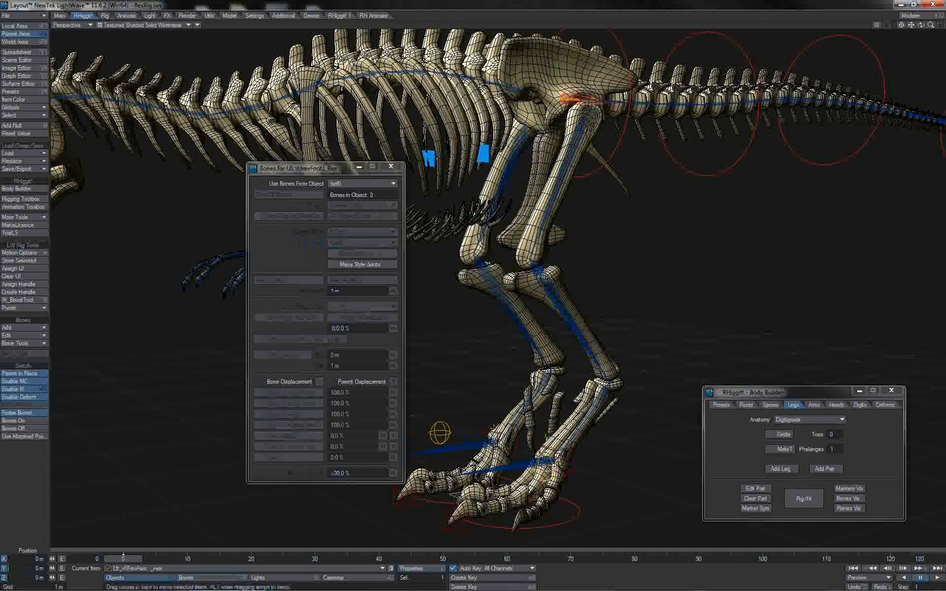
pyautogui.moveTo(546, 438); pyautogui.dragTo(547, 371)
pyautogui.hotkey('ctrl', 'z')
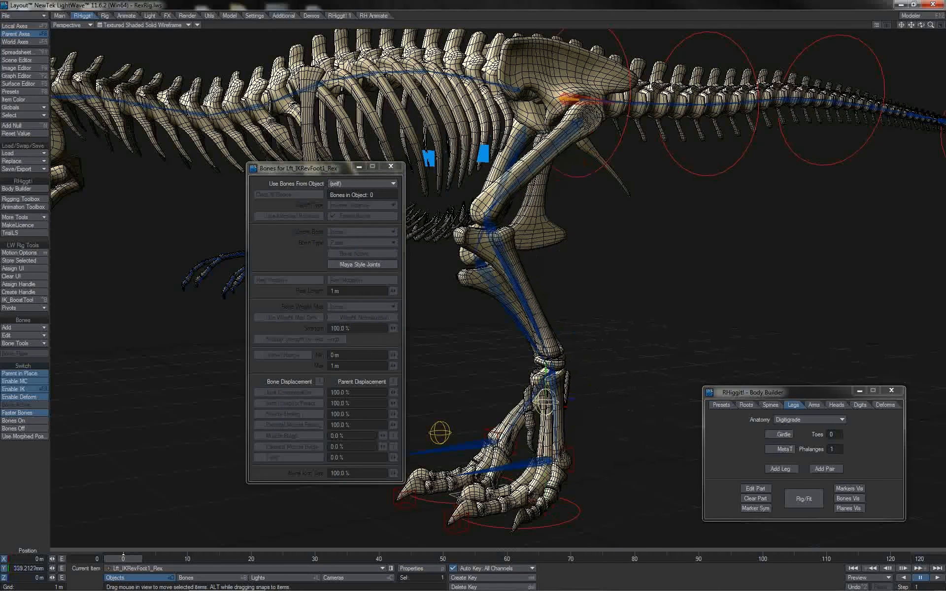
pyautogui.moveTo(571, 462)
pyautogui.mouseDown()
pyautogui.moveTo(547, 436)
pyautogui.moveTo(564, 466)
pyautogui.moveTo(556, 462)
pyautogui.mouseUp()
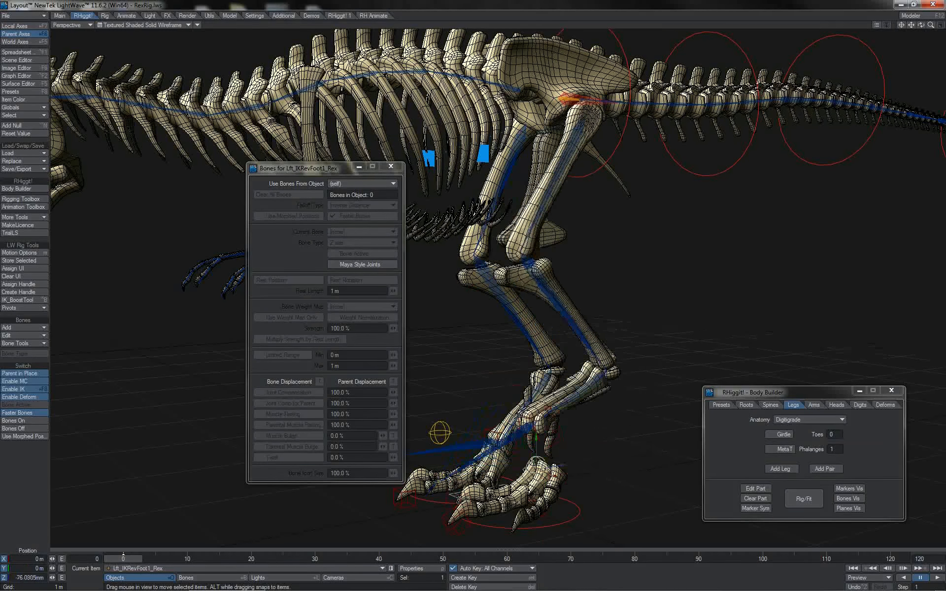
pyautogui.hotkey('ctrl', 'z')
pyautogui.click(798, 494)
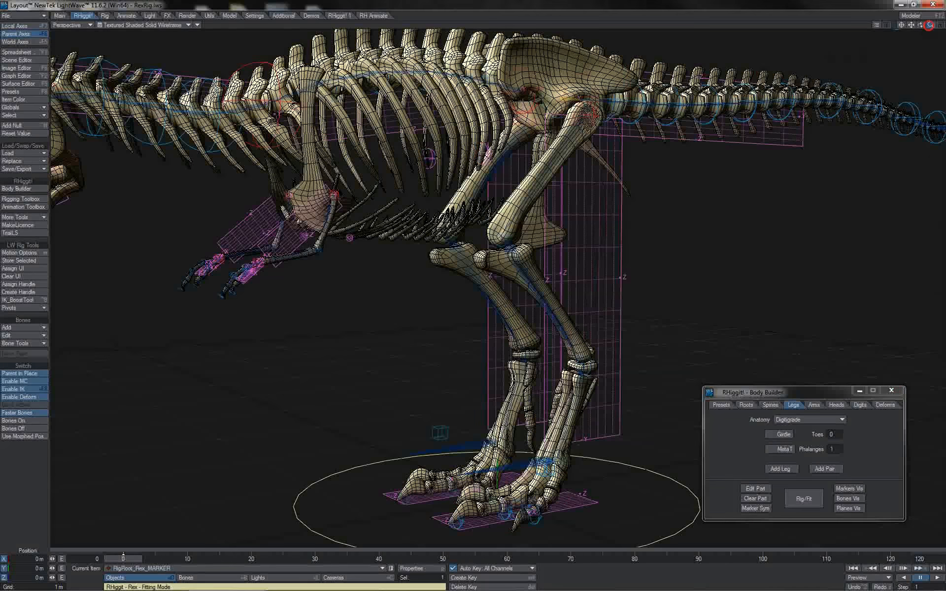
# Step: Set up a new Toe digit part with 2 phalanges for the small rear toes
pyautogui.moveTo(929, 25); pyautogui.dragTo(915, 14)
pyautogui.moveTo(922, 25); pyautogui.dragTo(928, 26)
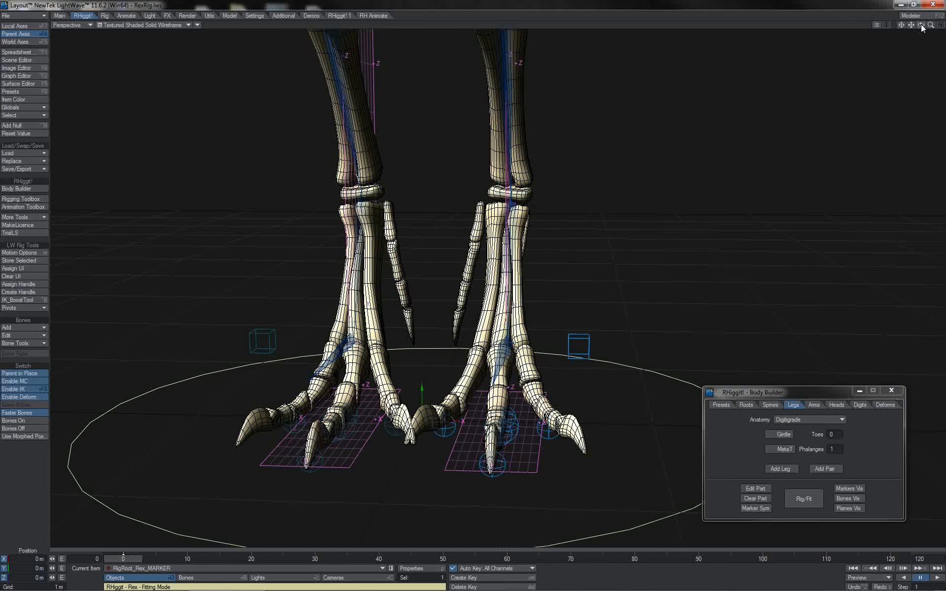
pyautogui.moveTo(922, 27); pyautogui.dragTo(922, 27)
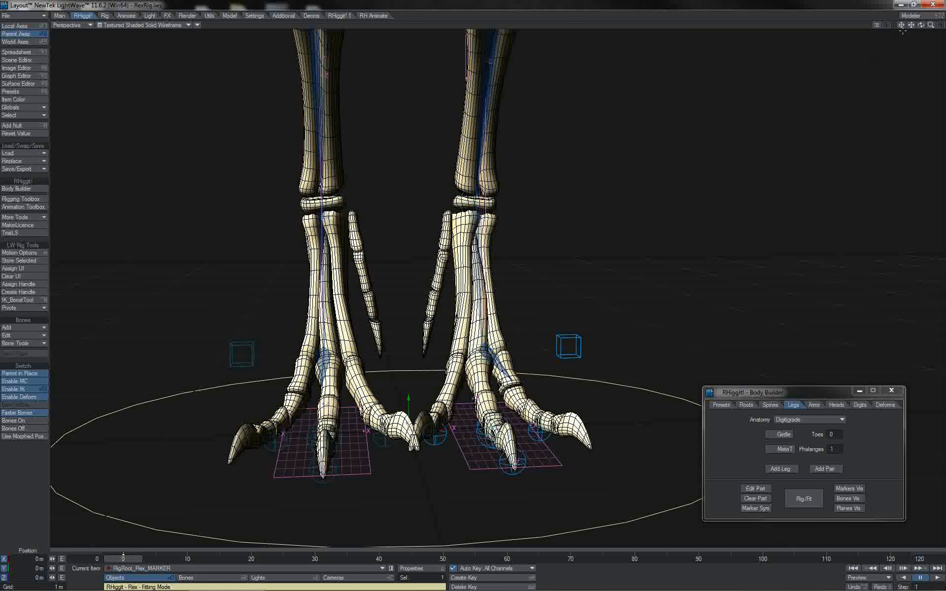
pyautogui.moveTo(921, 25); pyautogui.dragTo(634, 170)
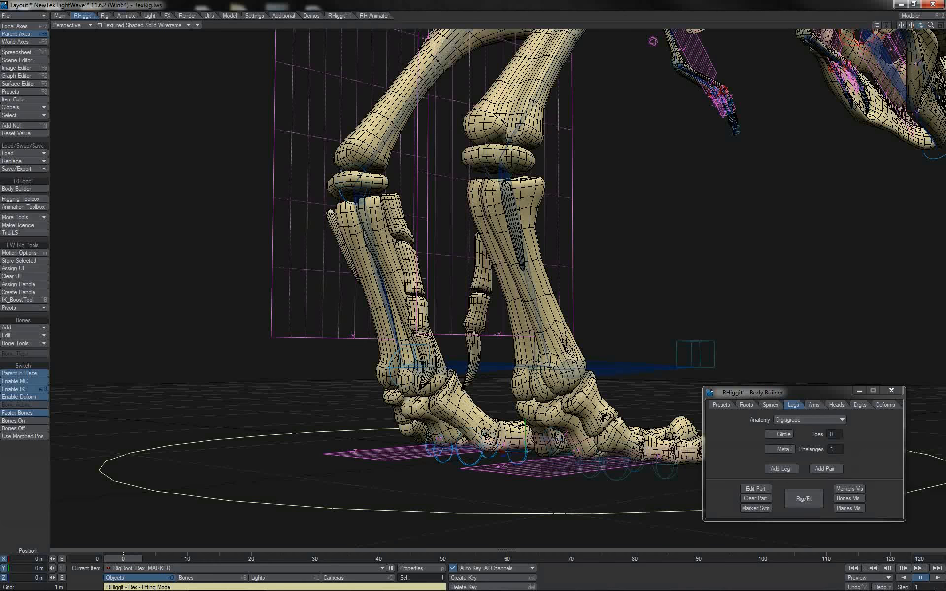
pyautogui.moveTo(921, 25); pyautogui.dragTo(557, 54)
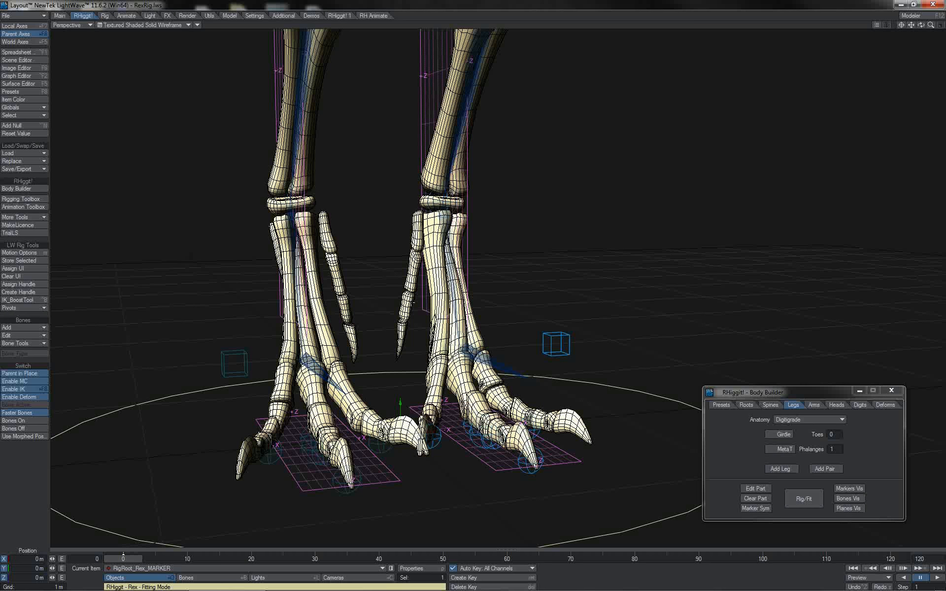
pyautogui.click(862, 406)
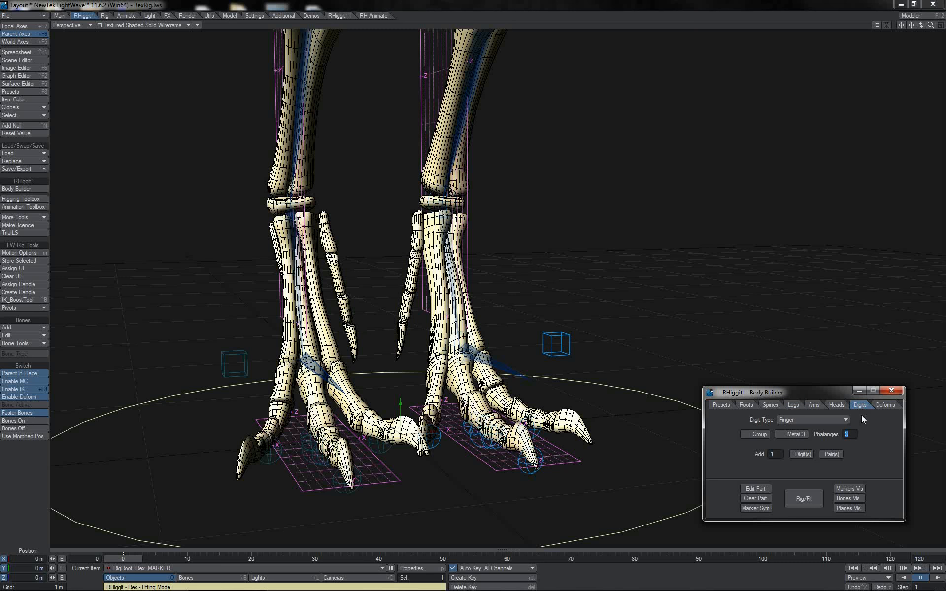
pyautogui.click(806, 419)
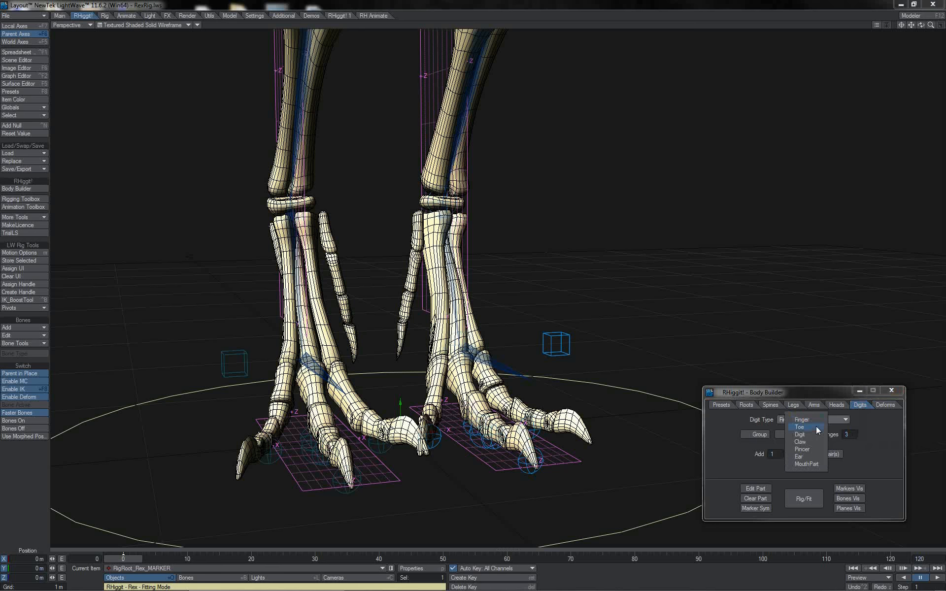
pyautogui.click(816, 428)
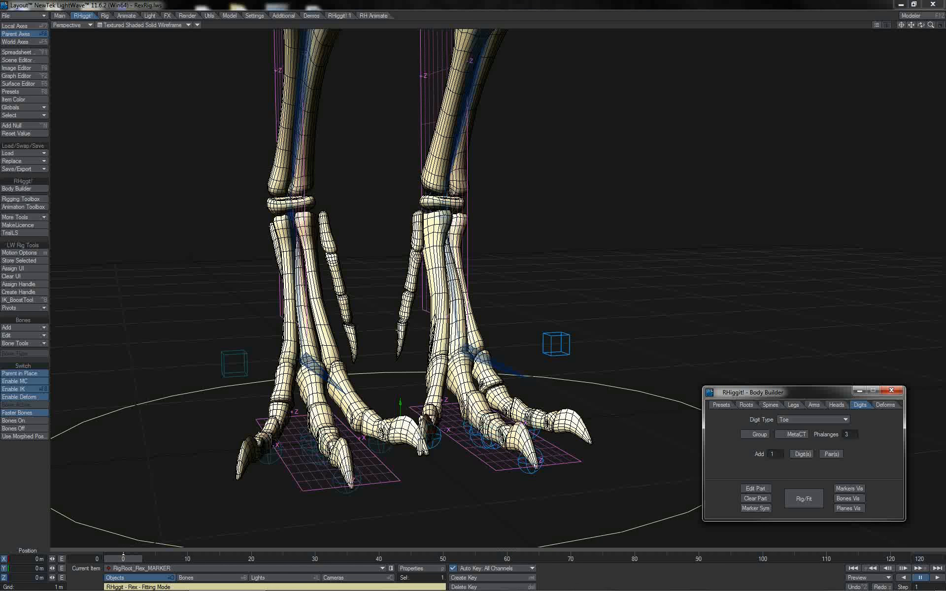
pyautogui.click(851, 434)
# Step: Add one pair of the toe digits, parented to Rgt_Ankle1
pyautogui.click(838, 454)
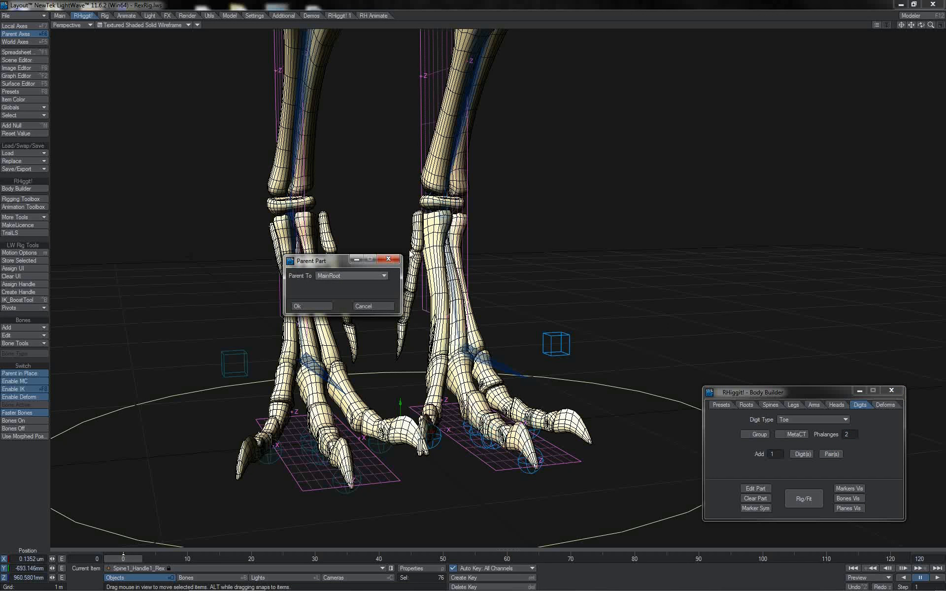
pyautogui.click(384, 276)
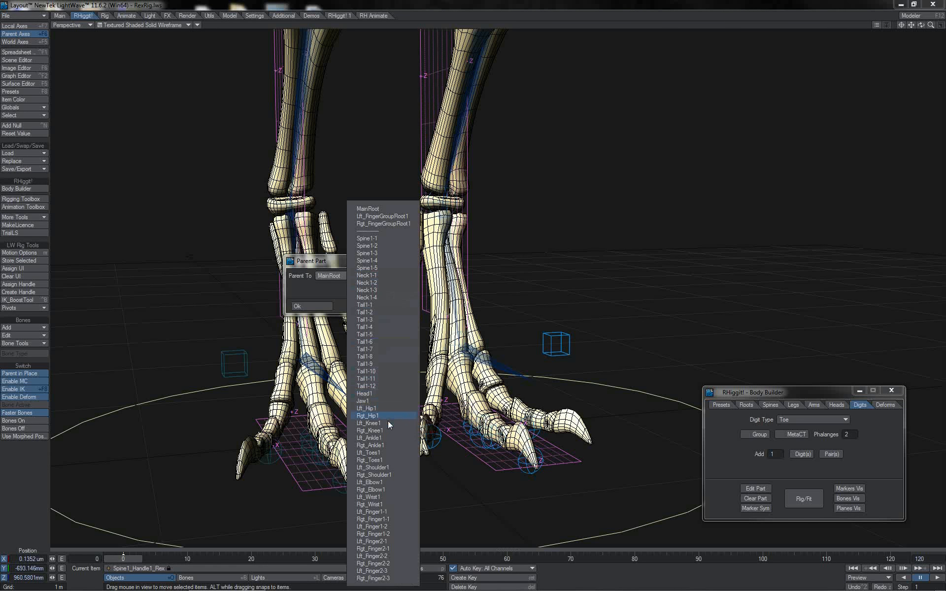
pyautogui.click(386, 445)
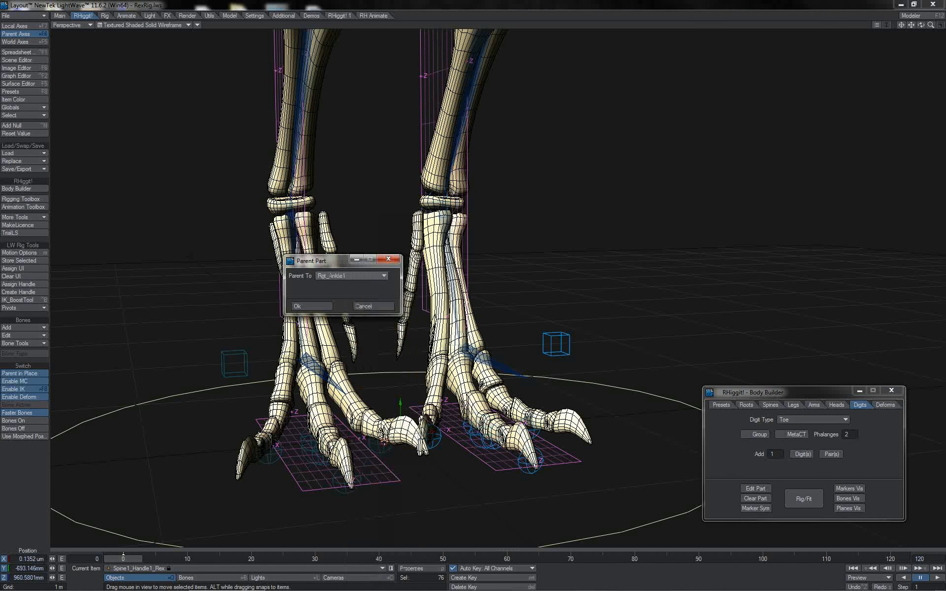
pyautogui.click(315, 307)
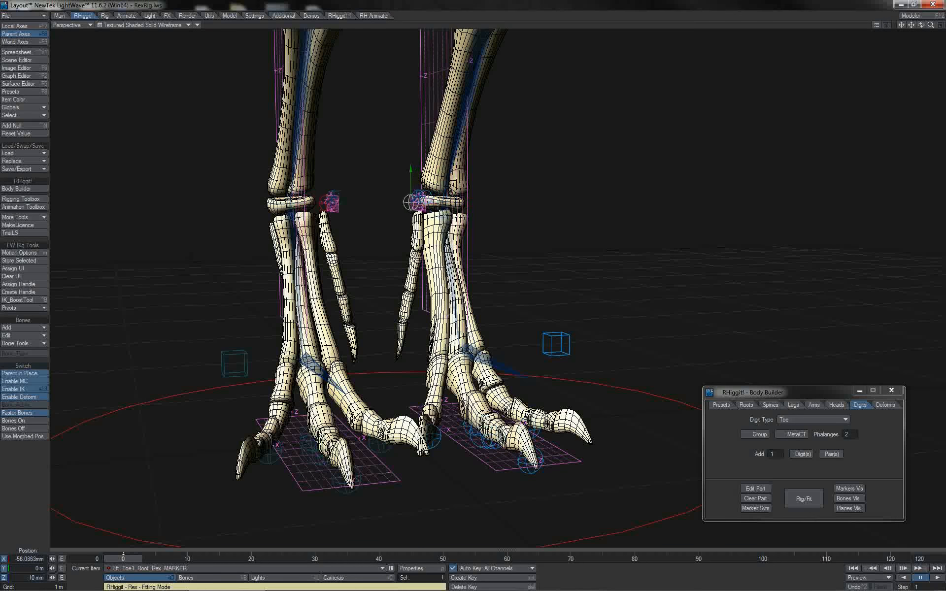
# Step: Align the left Toe1 root marker with the rear toe's upper joint from the back view, at about X -54.4 mm, Y -67.1 mm
pyautogui.moveTo(442, 203); pyautogui.dragTo(425, 202)
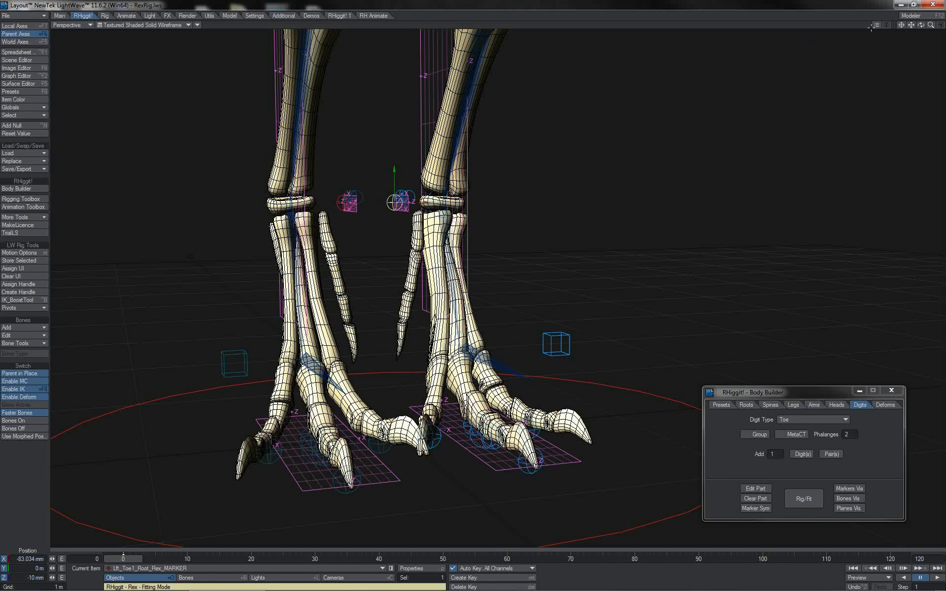
pyautogui.click(902, 24)
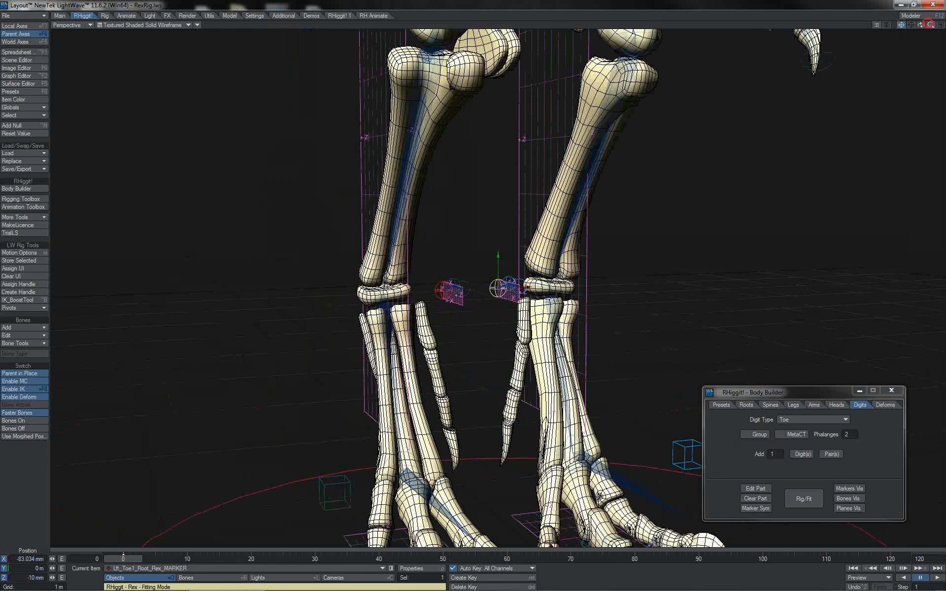
pyautogui.moveTo(931, 25)
pyautogui.mouseDown()
pyautogui.moveTo(945, 25)
pyautogui.moveTo(919, 25)
pyautogui.mouseUp()
pyautogui.press('1')
pyautogui.moveTo(511, 175); pyautogui.dragTo(547, 260)
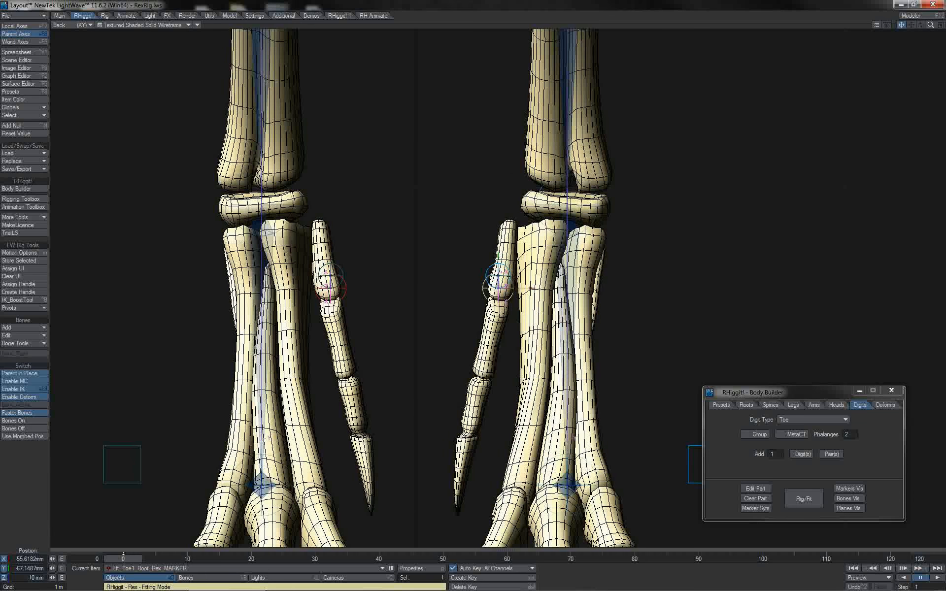
# Step: Place the left Toe1 root marker at about Y -65.8 mm, Z -34 mm from the right view in Front Face Wireframe display
pyautogui.press('3')
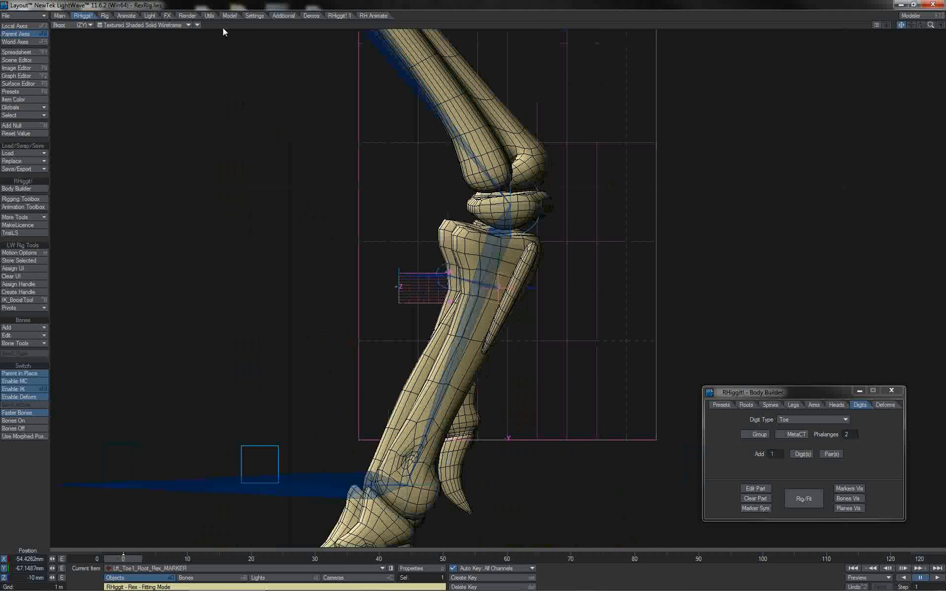
pyautogui.click(185, 25)
pyautogui.click(183, 30)
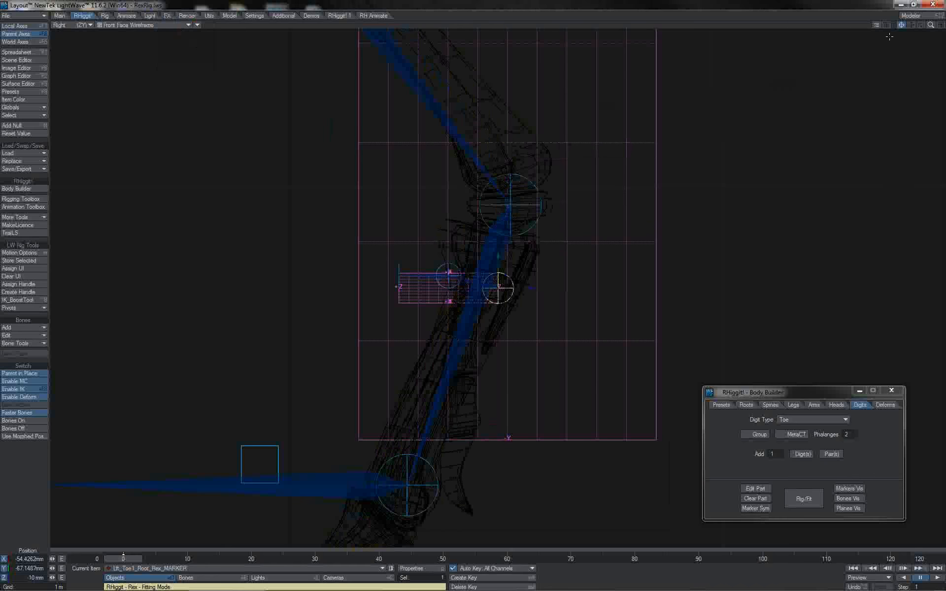
pyautogui.moveTo(930, 25); pyautogui.dragTo(940, 26)
pyautogui.moveTo(706, 236); pyautogui.dragTo(653, 233)
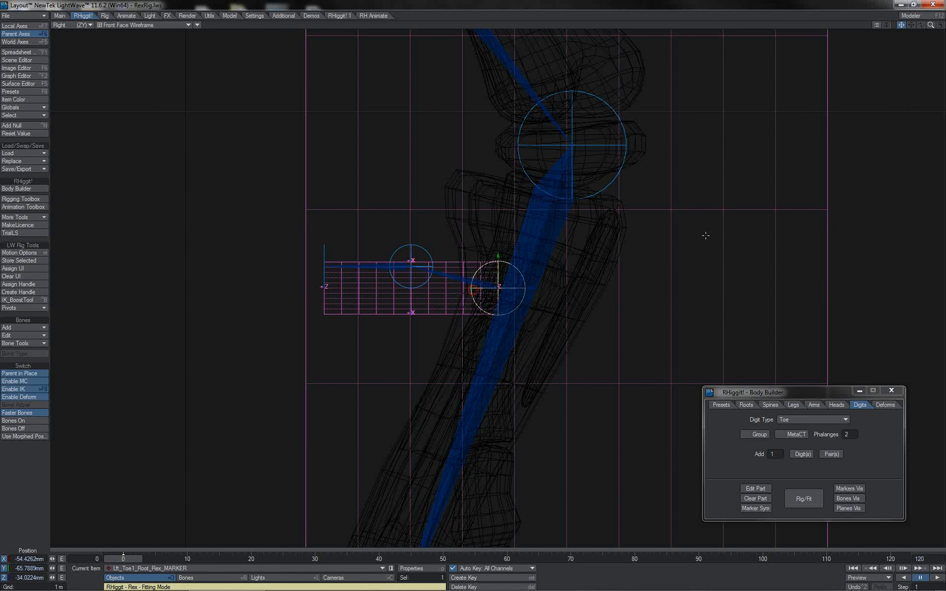
# Step: Pitch the left Toe1 root marker to about 90.9° so the toe points downward, and enlarge the marker
pyautogui.press('y')
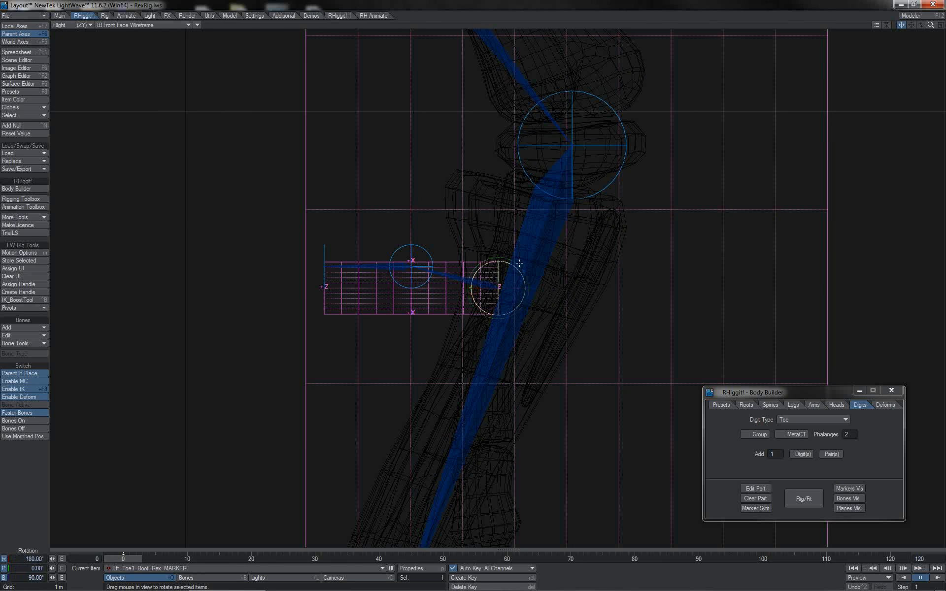
pyautogui.moveTo(519, 264)
pyautogui.mouseDown()
pyautogui.moveTo(519, 252)
pyautogui.moveTo(520, 308)
pyautogui.mouseUp()
pyautogui.hotkey('shift', 'g')
pyautogui.hotkey('shift', 'h')
pyautogui.moveTo(630, 152); pyautogui.dragTo(651, 152)
# Step: Fit the left Toe1-2 marker at about X 5.4 mm, Z 47.5 mm, and extend the Toe1 tip marker to about Z 78.5 mm
pyautogui.click(576, 275)
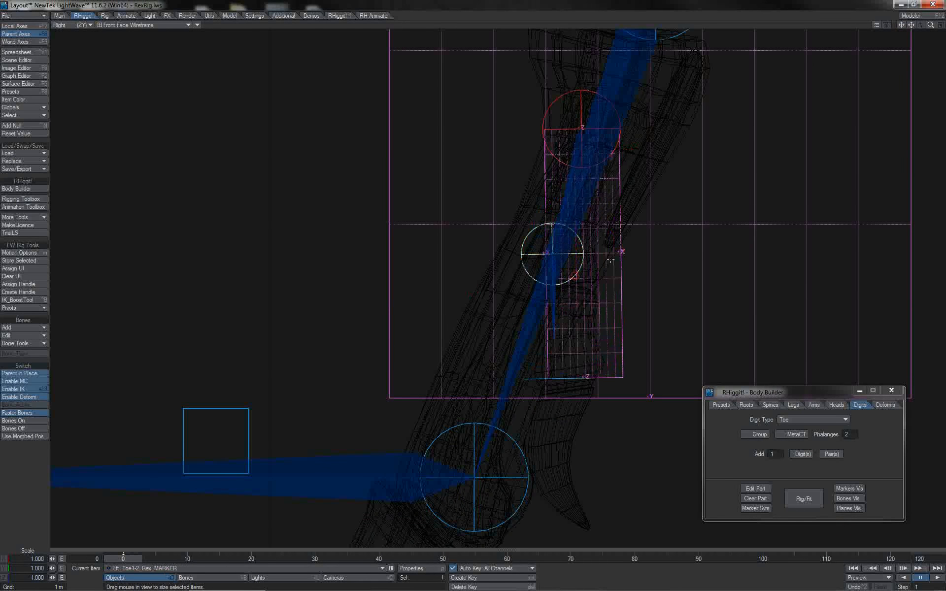
pyautogui.press('t')
pyautogui.moveTo(636, 223); pyautogui.dragTo(649, 244)
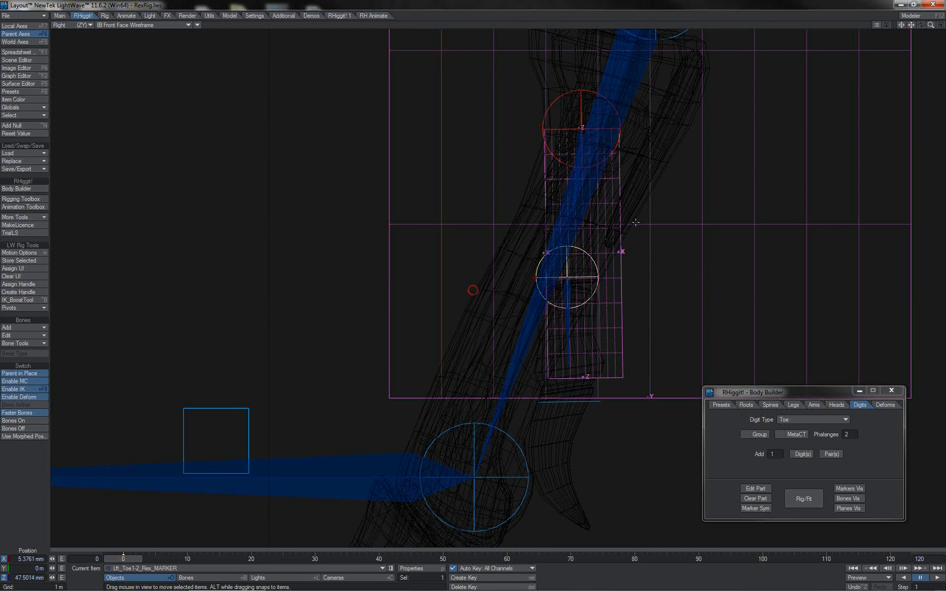
pyautogui.press('Down')
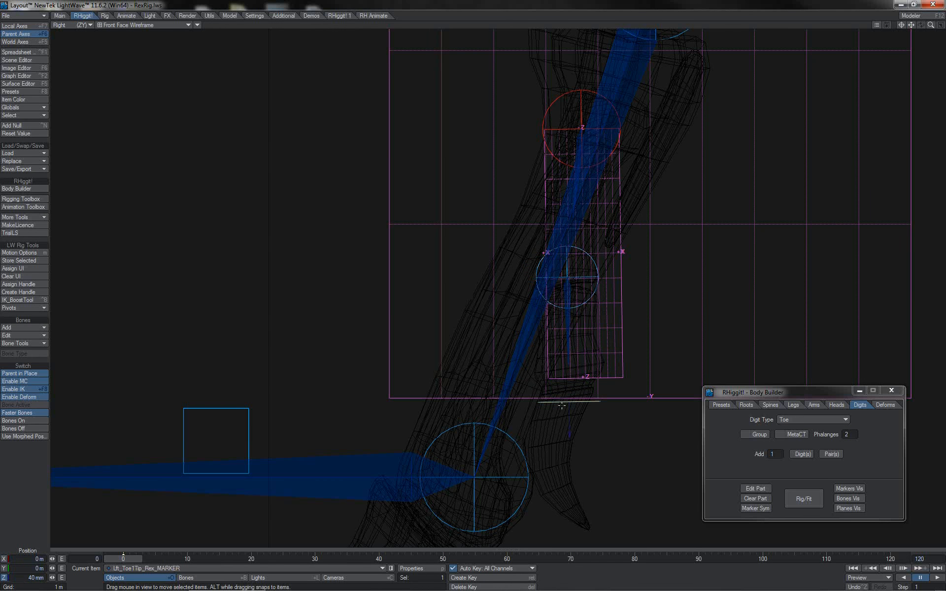
pyautogui.moveTo(571, 435); pyautogui.dragTo(573, 541)
# Step: In perspective with Textured Shaded Solid Wireframe, rotate the left Toe1 root marker on local axes to about H 274.3°, P 78.8°, B 176.9°
pyautogui.press('4')
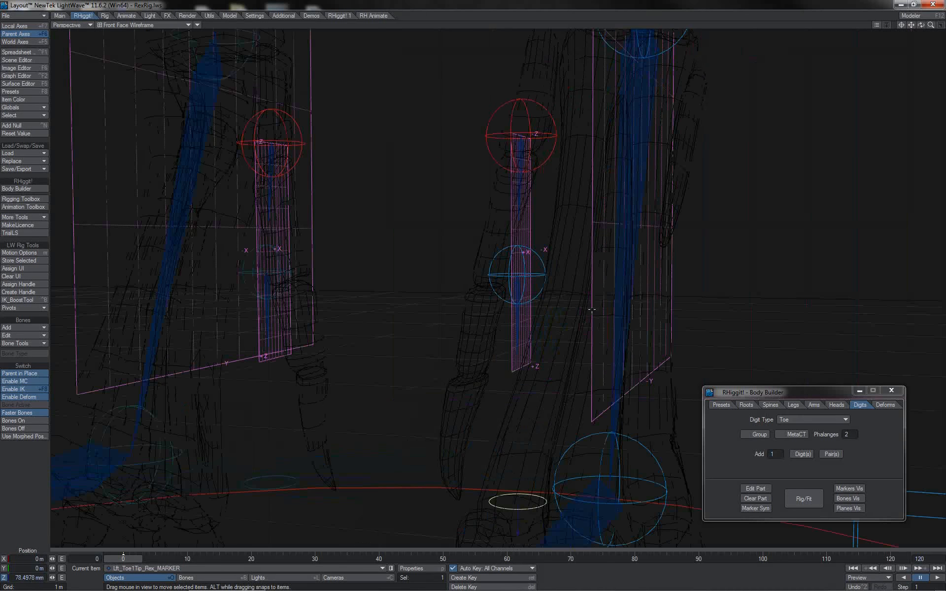
pyautogui.click(170, 25)
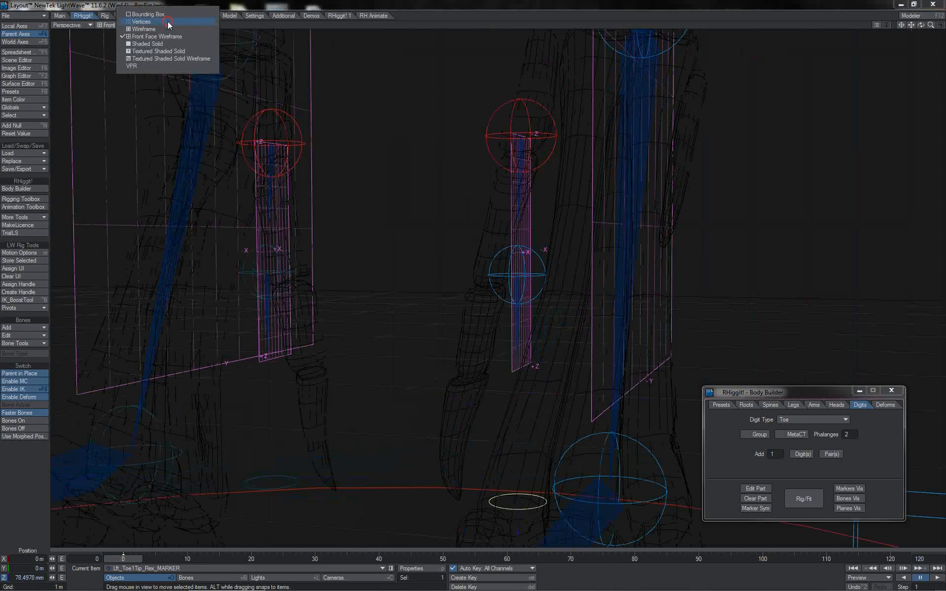
pyautogui.click(168, 58)
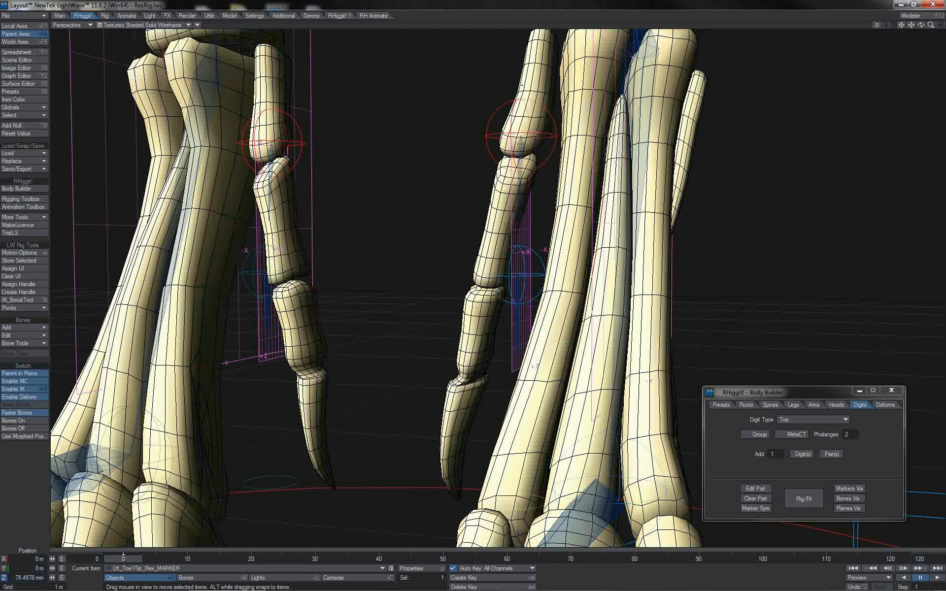
pyautogui.click(549, 120)
pyautogui.press('y')
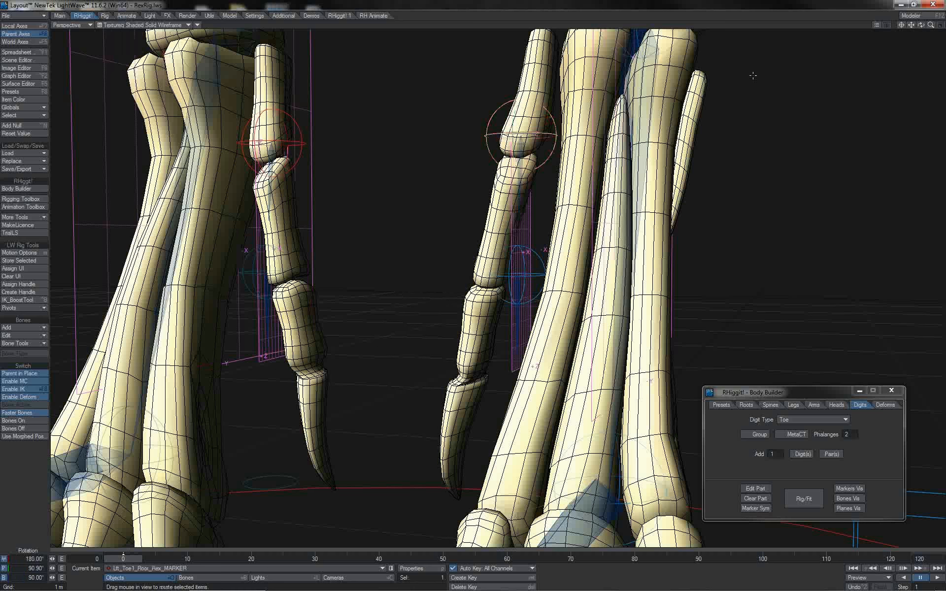
pyautogui.moveTo(921, 25); pyautogui.dragTo(921, 24)
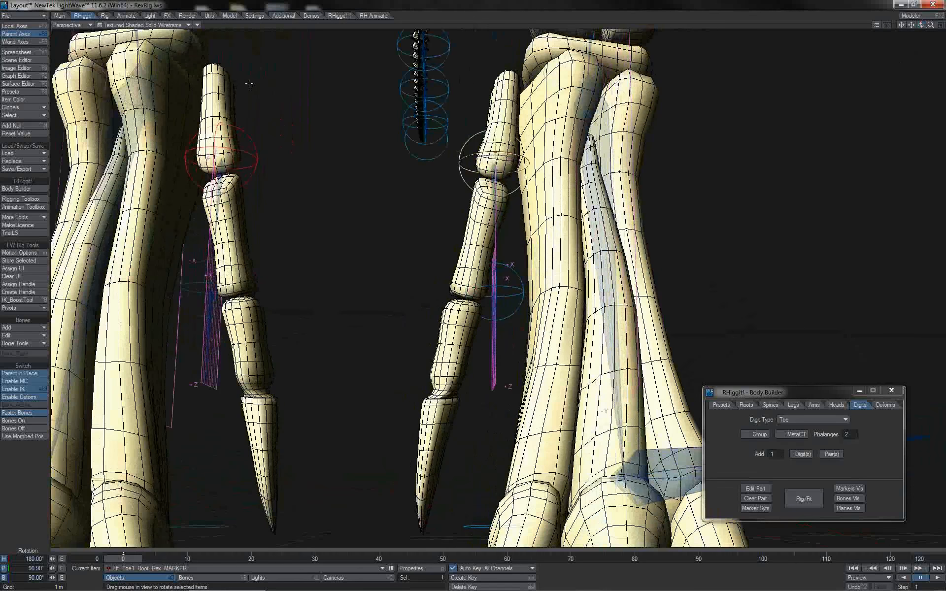
pyautogui.click(25, 27)
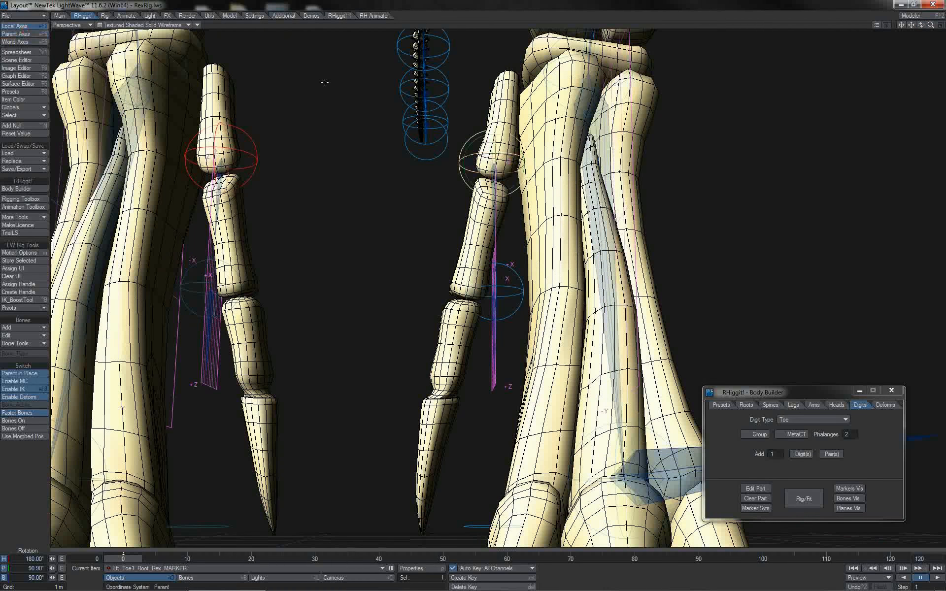
pyautogui.moveTo(510, 140); pyautogui.dragTo(520, 153)
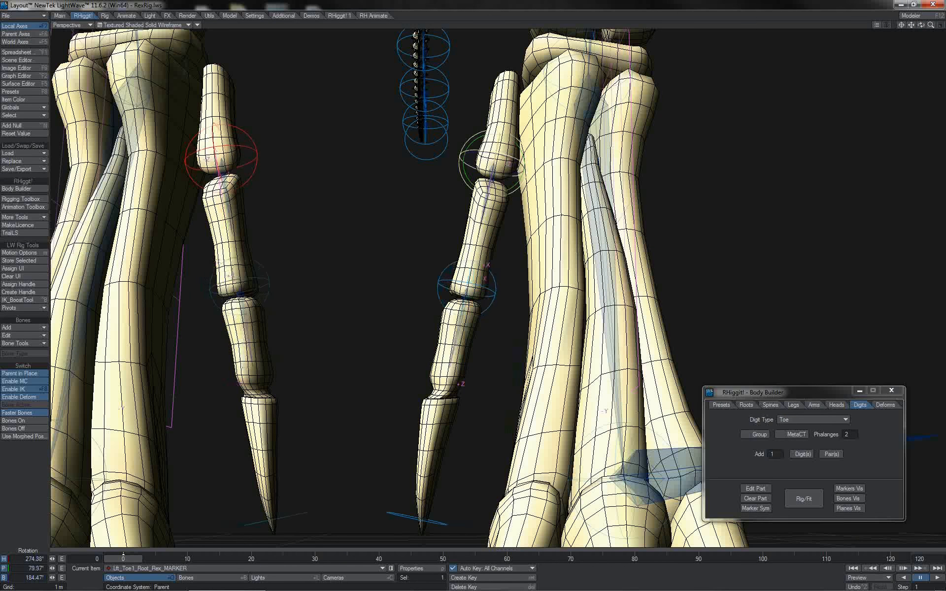
pyautogui.moveTo(921, 25)
pyautogui.mouseDown()
pyautogui.moveTo(833, 37)
pyautogui.moveTo(792, 24)
pyautogui.moveTo(759, 91)
pyautogui.mouseUp()
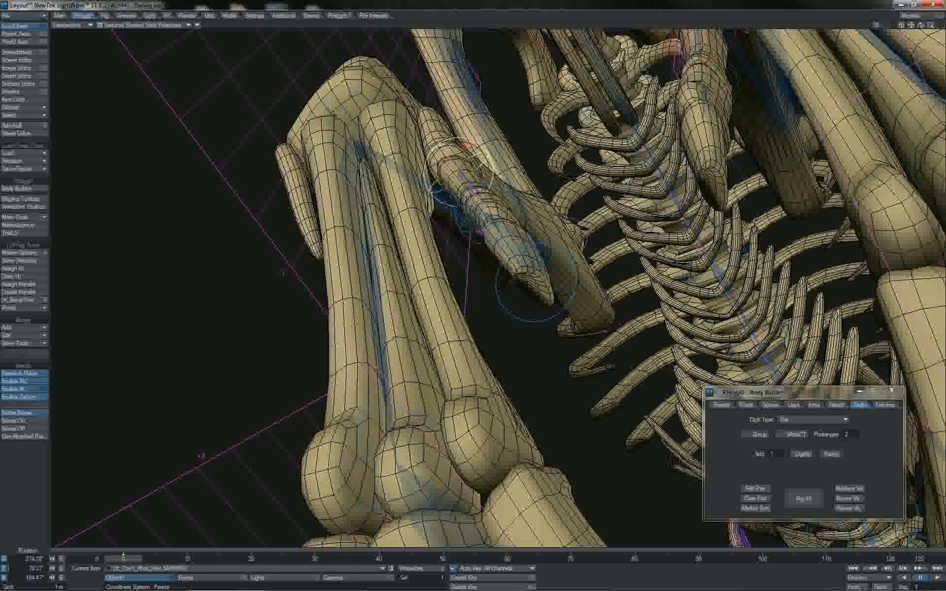
pyautogui.moveTo(473, 291); pyautogui.dragTo(473, 290)
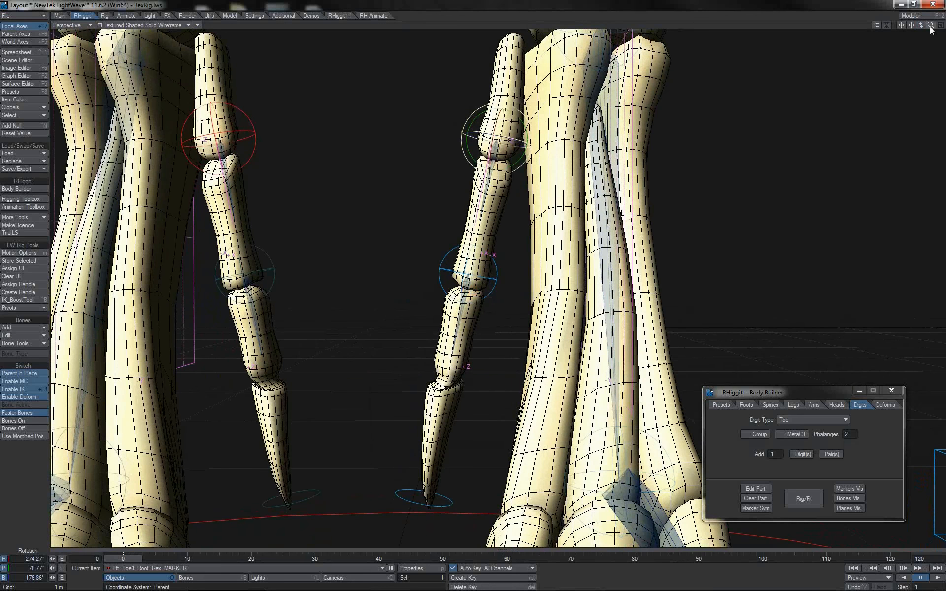
# Step: Add a pair of two-phalanx toes with the Group option enabled, parented to Lft_Toes1
pyautogui.moveTo(931, 24)
pyautogui.mouseDown()
pyautogui.moveTo(913, 15)
pyautogui.moveTo(916, 41)
pyautogui.moveTo(921, 15)
pyautogui.mouseUp()
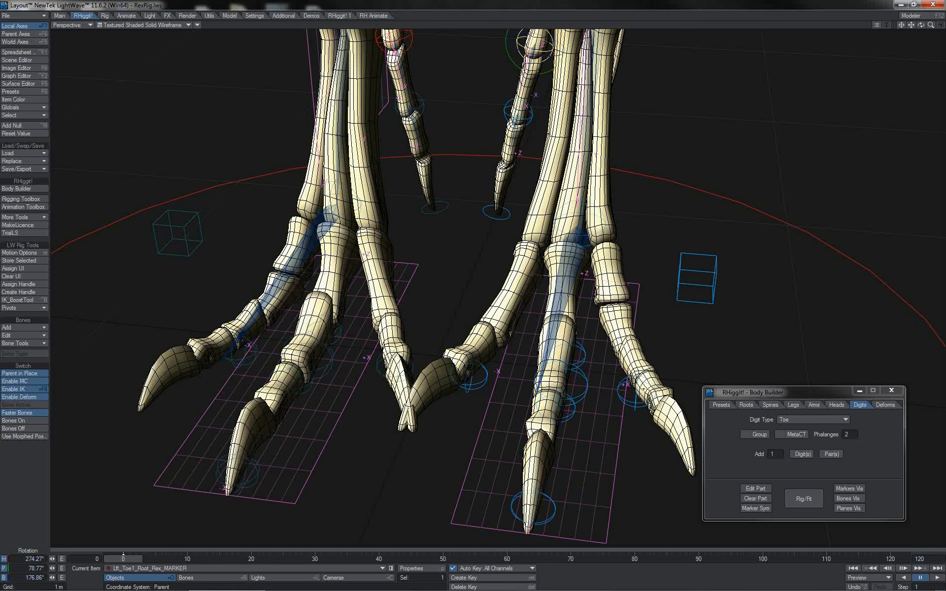
pyautogui.click(764, 436)
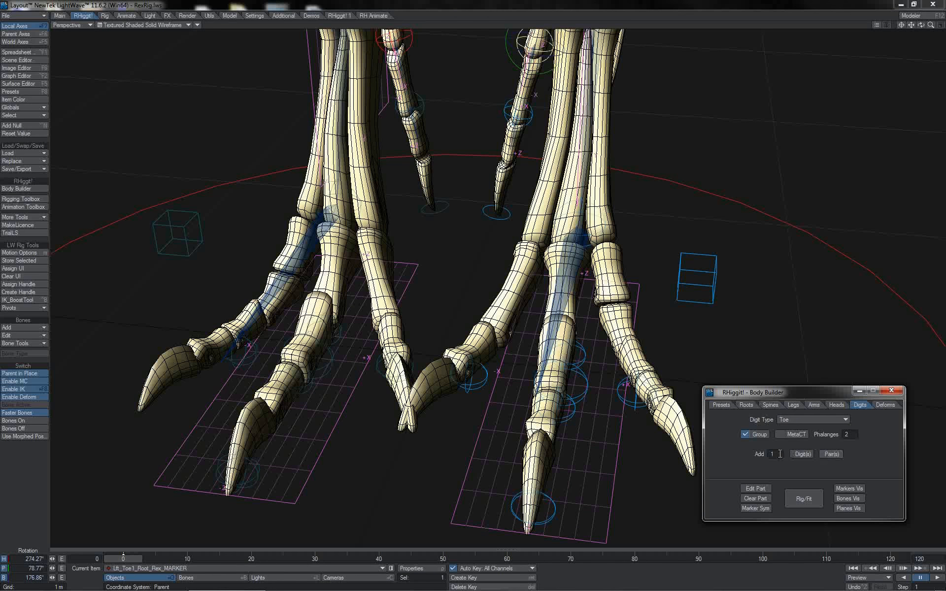
pyautogui.click(831, 454)
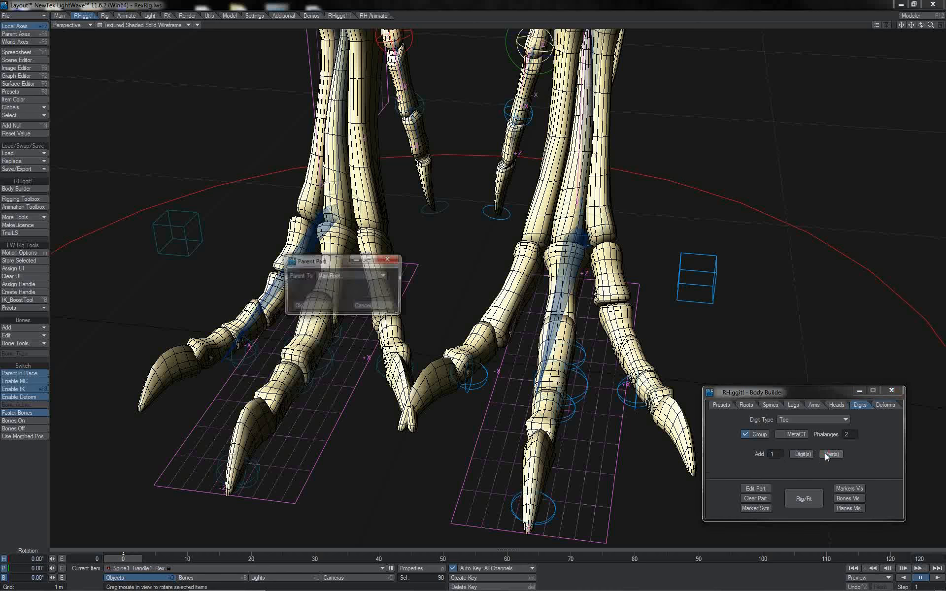
pyautogui.click(381, 277)
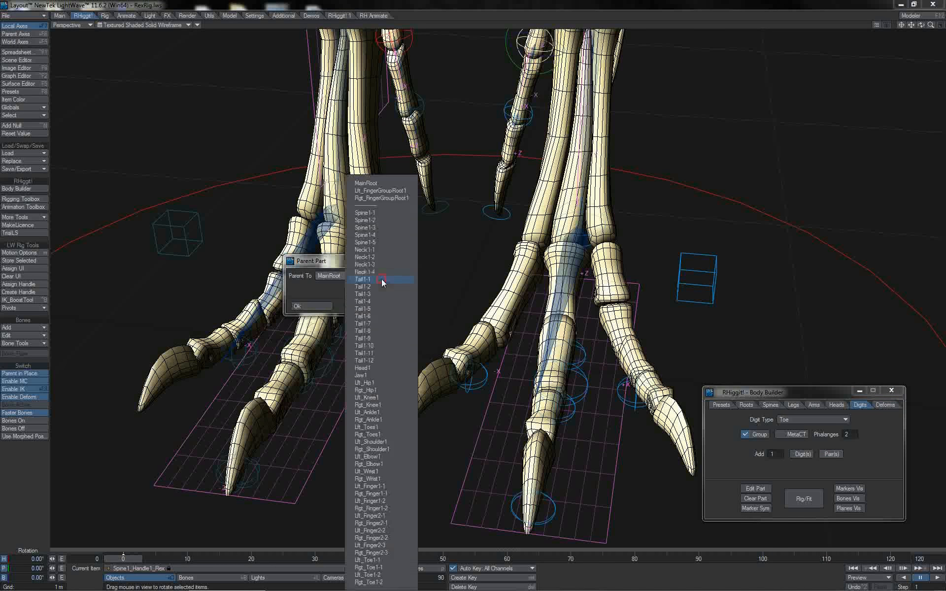
pyautogui.click(384, 427)
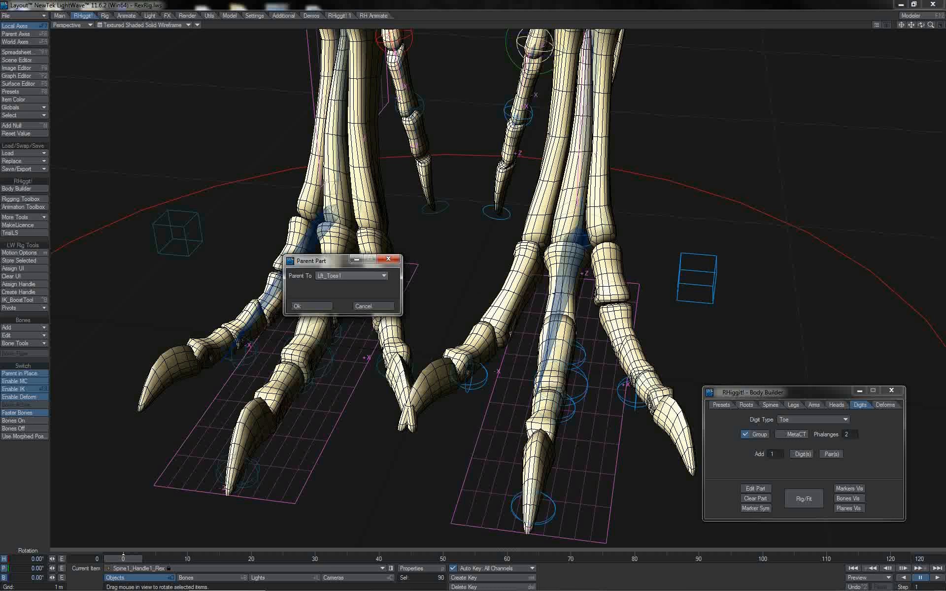
pyautogui.click(323, 307)
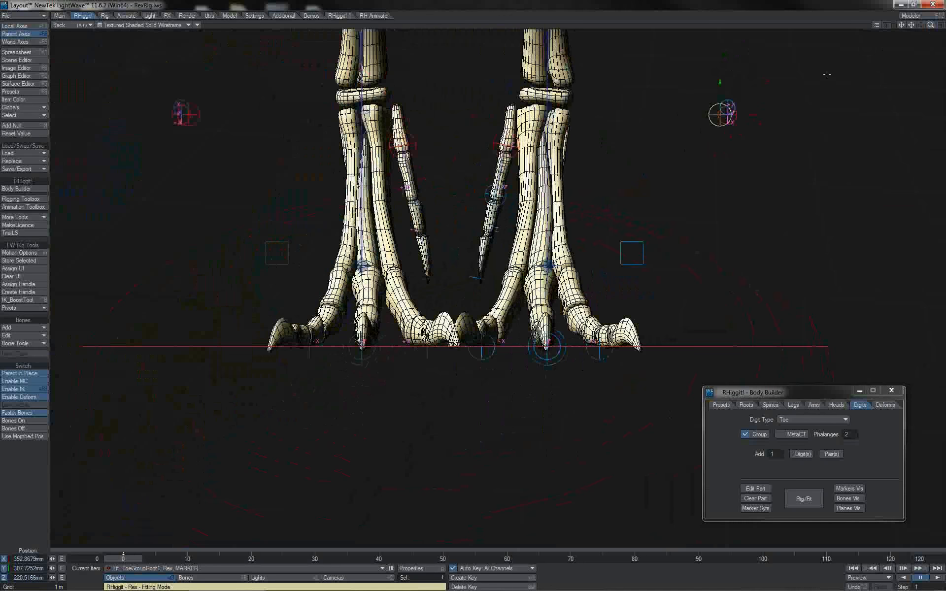
# Step: Place the left toe group root marker at the foot's base, about X 117.9 mm, Y 108.1 mm, Z 83 mm, using back and right views
pyautogui.moveTo(827, 74)
pyautogui.mouseDown()
pyautogui.moveTo(684, 219)
pyautogui.moveTo(589, 249)
pyautogui.mouseUp()
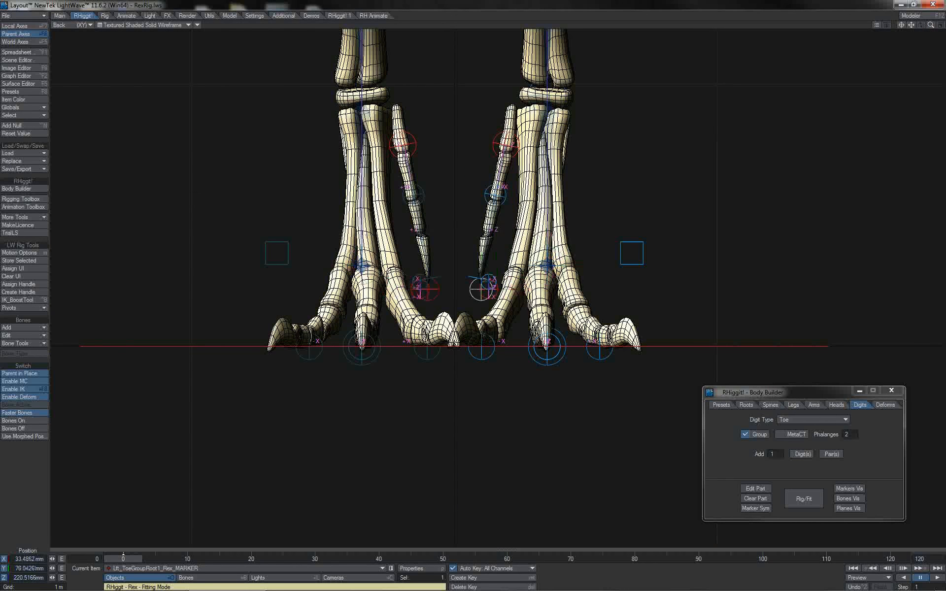
pyautogui.moveTo(482, 290); pyautogui.dragTo(552, 270)
pyautogui.press('3')
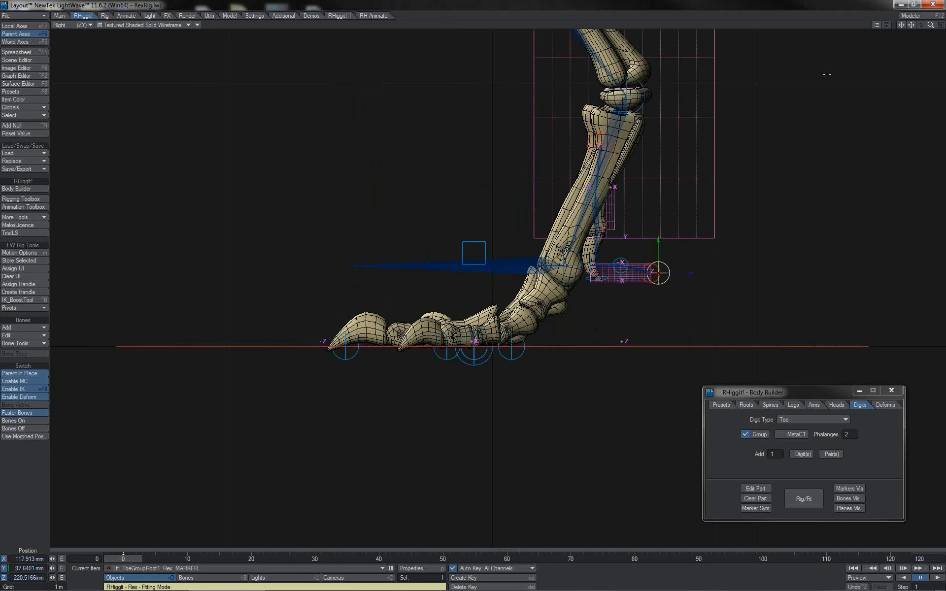
pyautogui.moveTo(931, 25); pyautogui.dragTo(907, 110)
pyautogui.moveTo(804, 235)
pyautogui.mouseDown()
pyautogui.moveTo(705, 232)
pyautogui.moveTo(645, 325)
pyautogui.mouseUp()
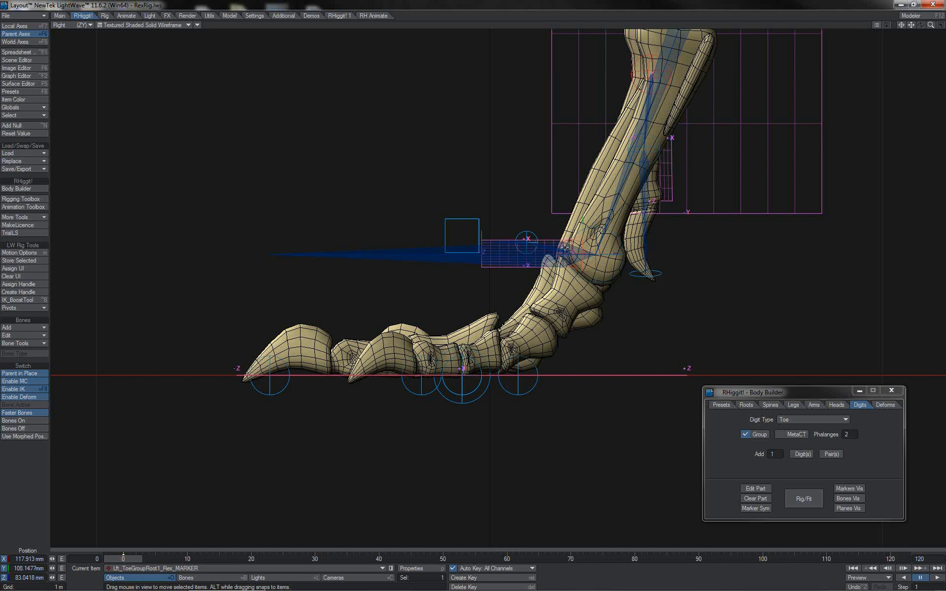
# Step: Place the left Toe2 root marker at the inner toe's base joint and enlarge it to a scale of about 1.99
pyautogui.click(577, 242)
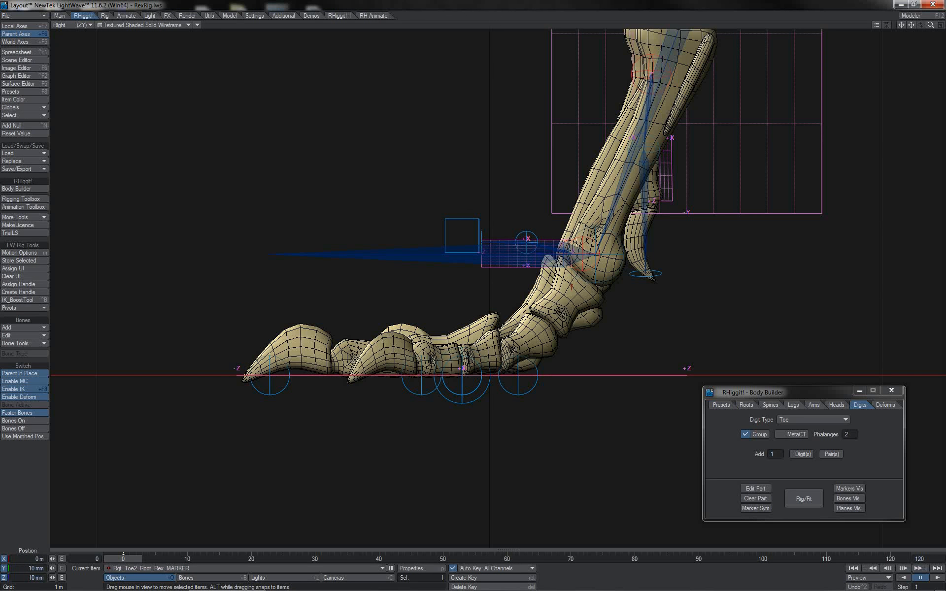
pyautogui.press('1')
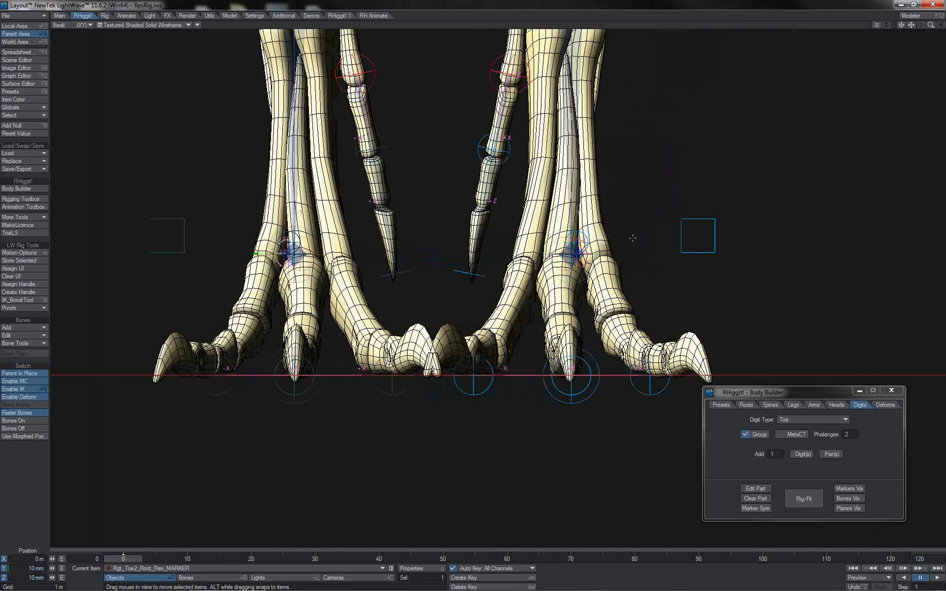
pyautogui.press('4')
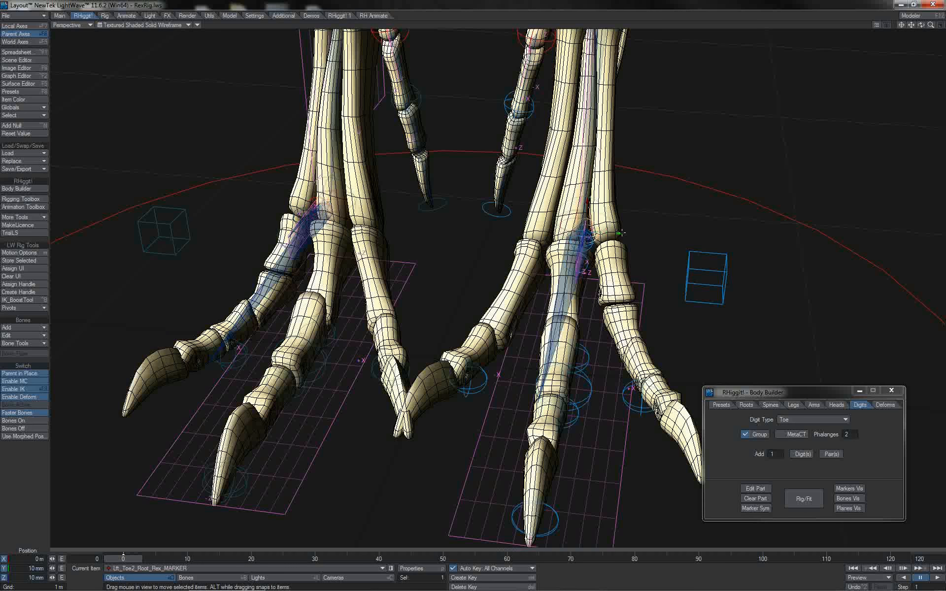
pyautogui.moveTo(621, 233)
pyautogui.mouseDown()
pyautogui.moveTo(534, 227)
pyautogui.moveTo(616, 223)
pyautogui.mouseUp()
pyautogui.hotkey('shift', 'h')
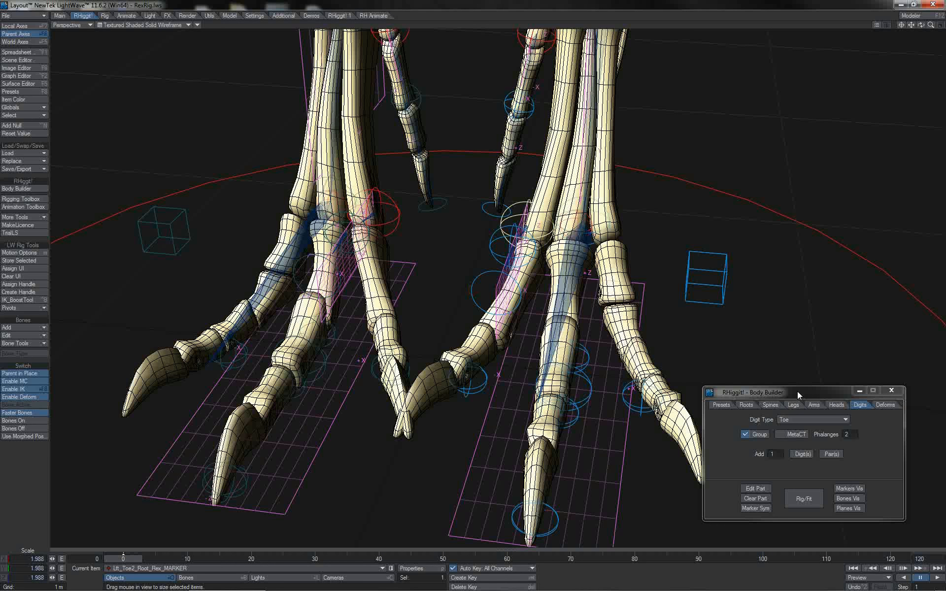
# Step: Add a pair of three-phalanx toes with the Group option disabled, parented to Lft_ToeGroupRoot1
pyautogui.click(853, 435)
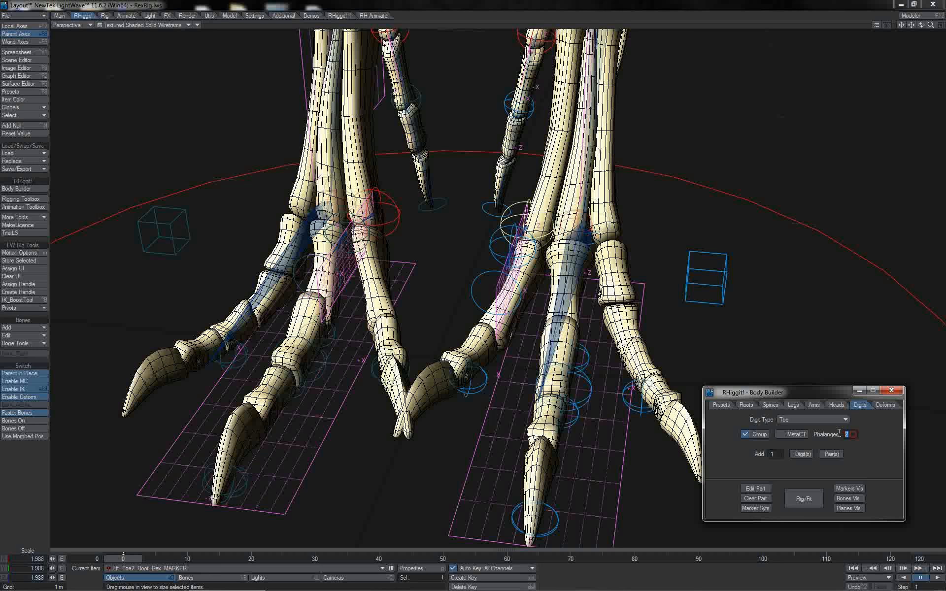
pyautogui.write('3')
pyautogui.click(831, 455)
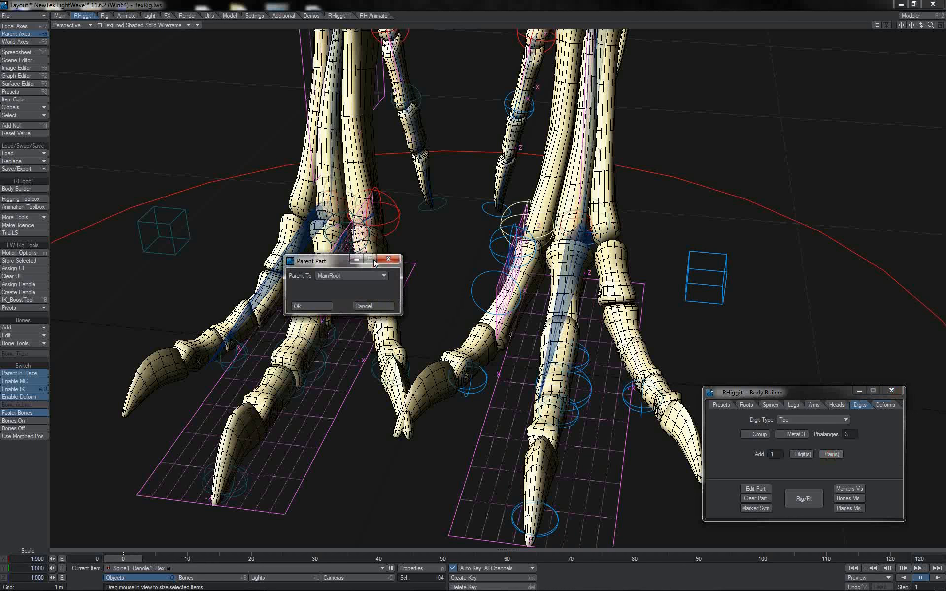
pyautogui.click(371, 275)
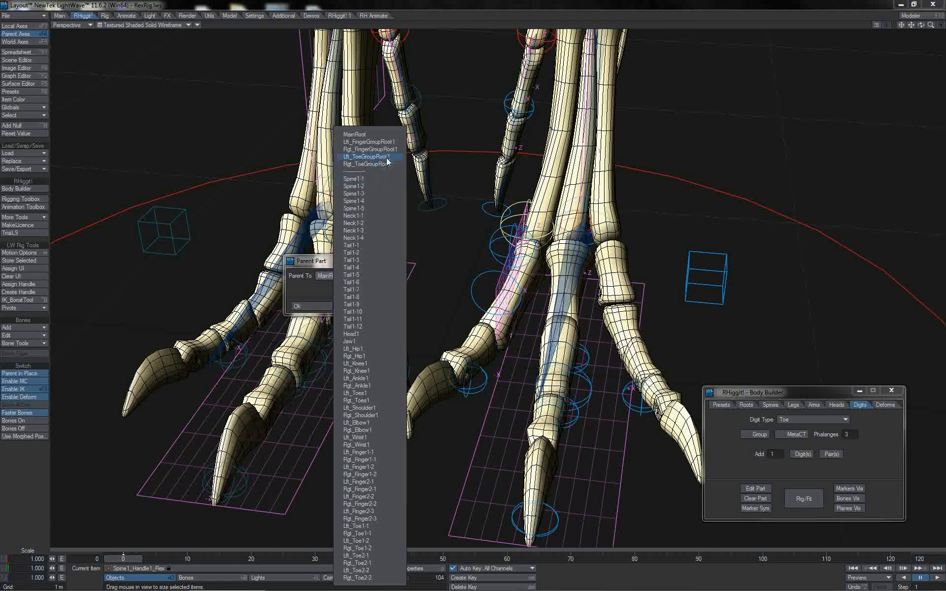
pyautogui.click(367, 157)
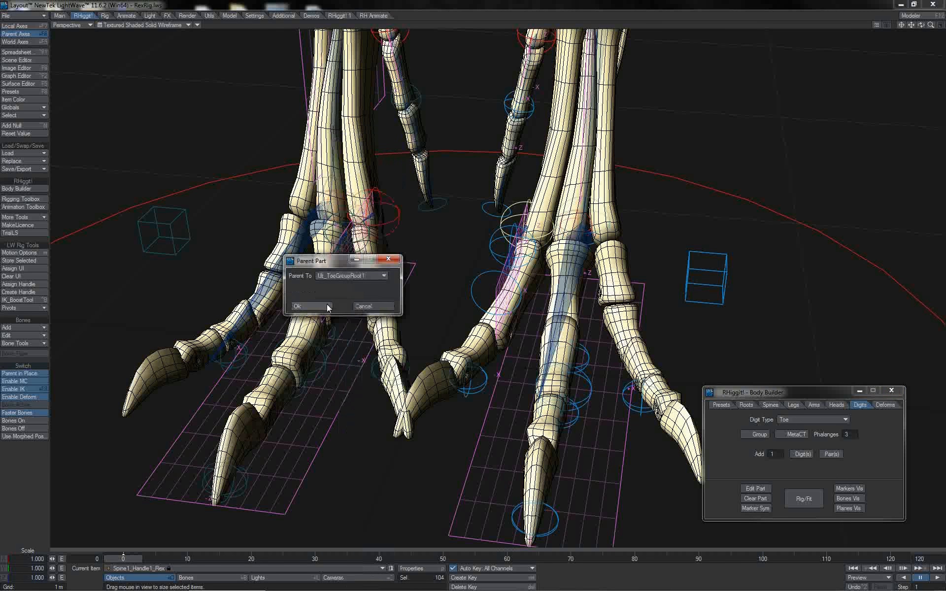
pyautogui.click(299, 307)
# Step: Place the left Toe3 root marker at about X -14.7 mm, Y -1.5 mm at the middle toe's base and scale it to about 2.47
pyautogui.press('1')
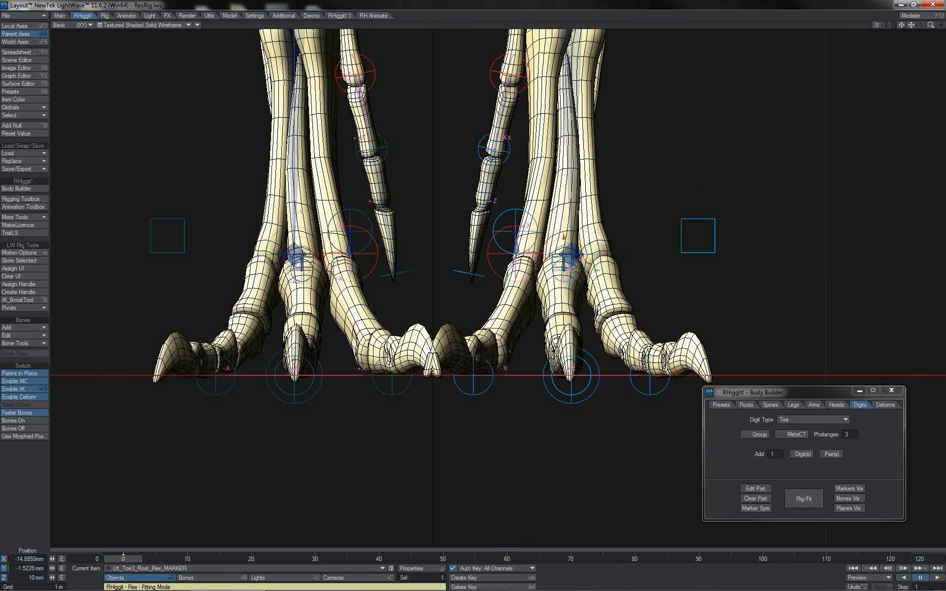
pyautogui.press('3')
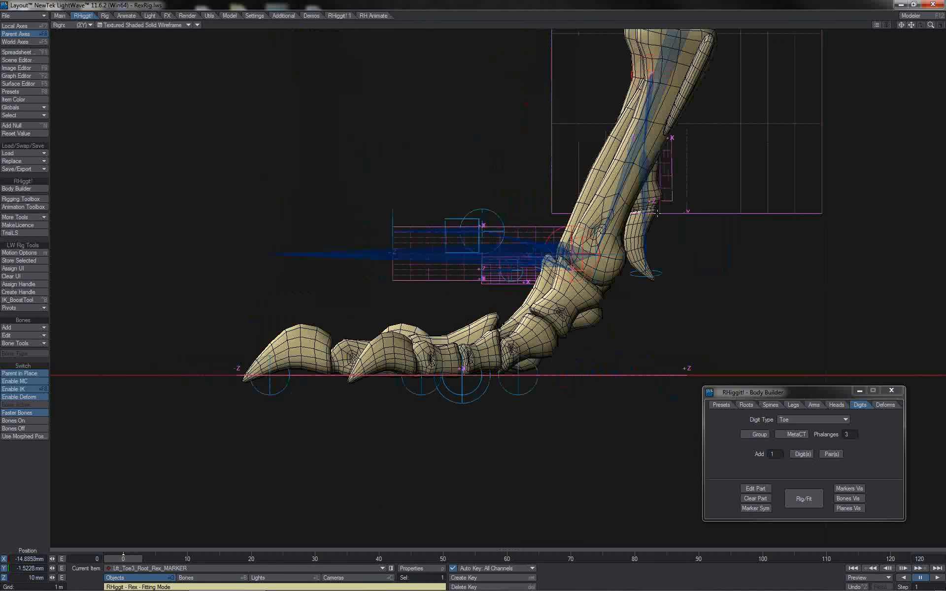
pyautogui.hotkey('shift', 'h')
pyautogui.moveTo(657, 213); pyautogui.dragTo(730, 213)
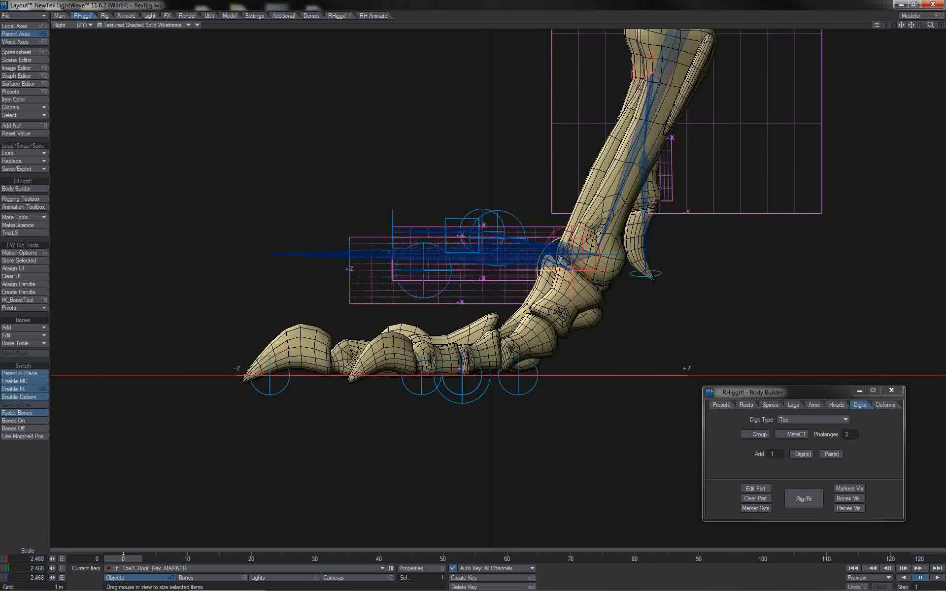
# Step: Add a pair of four-phalanx toes parented to Lft_ToeGroupRoot1
pyautogui.click(850, 435)
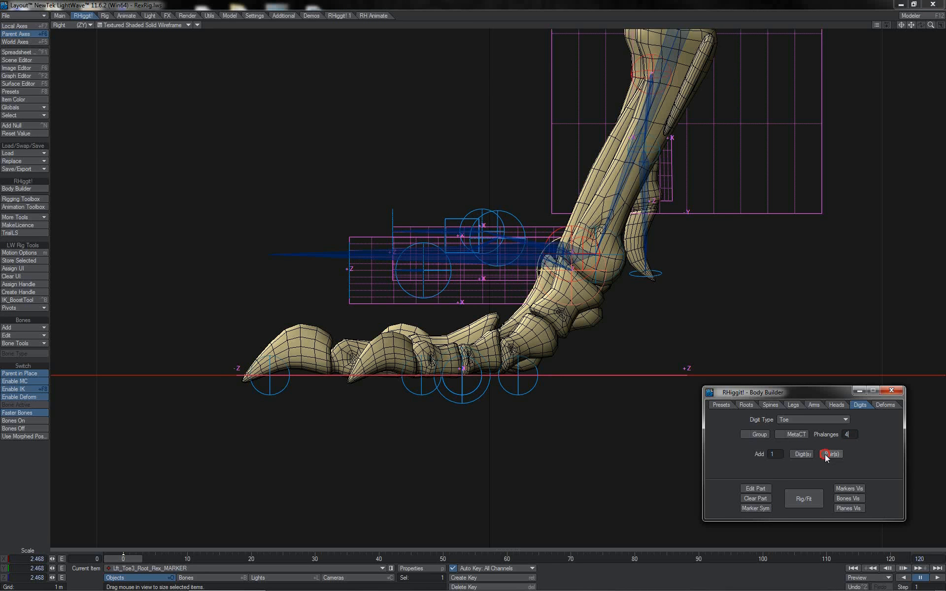
pyautogui.click(826, 454)
pyautogui.click(344, 276)
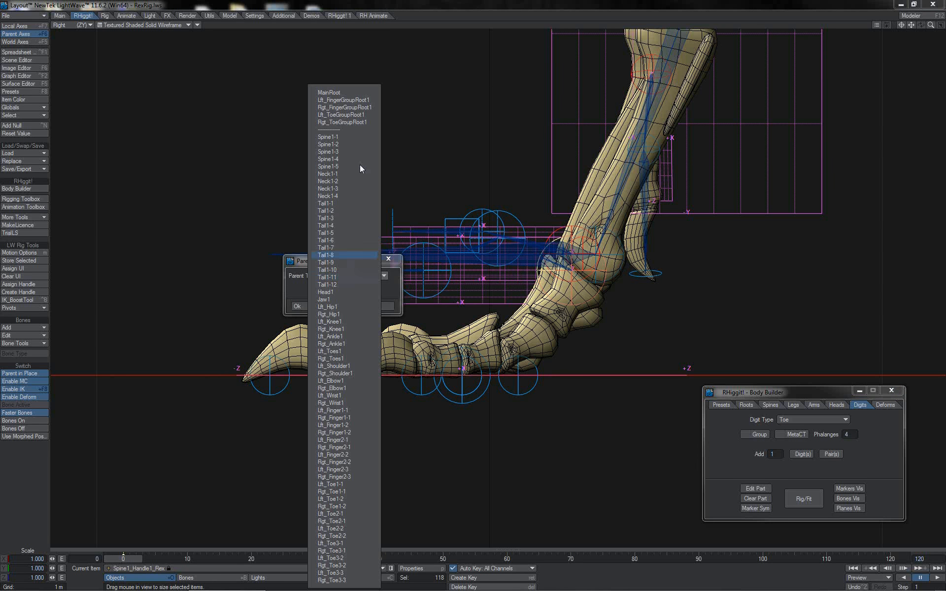
pyautogui.click(358, 117)
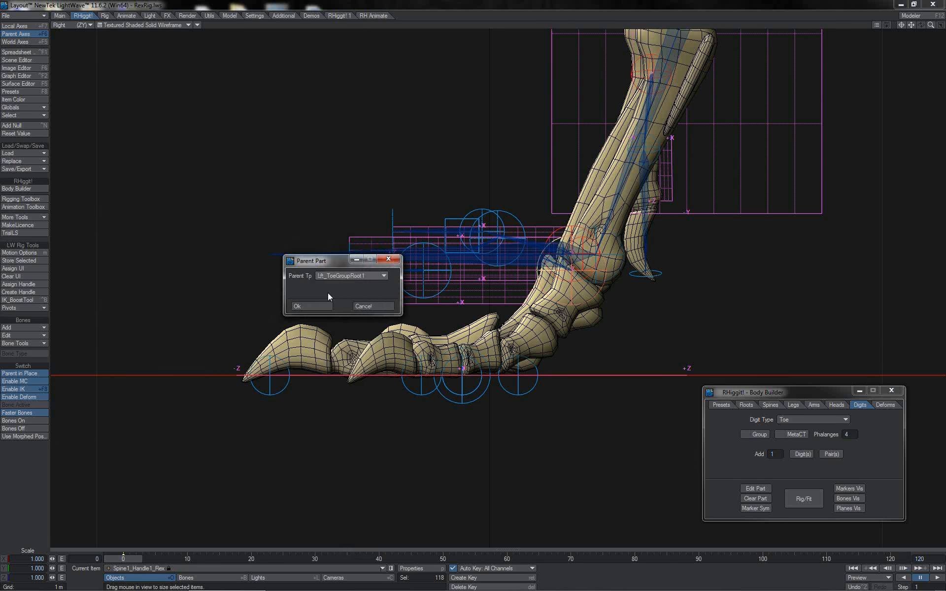
pyautogui.click(325, 308)
# Step: Enlarge the left Toe4 root marker at the outer toe's base to a scale of about 1.75
pyautogui.hotkey('shift', 'h')
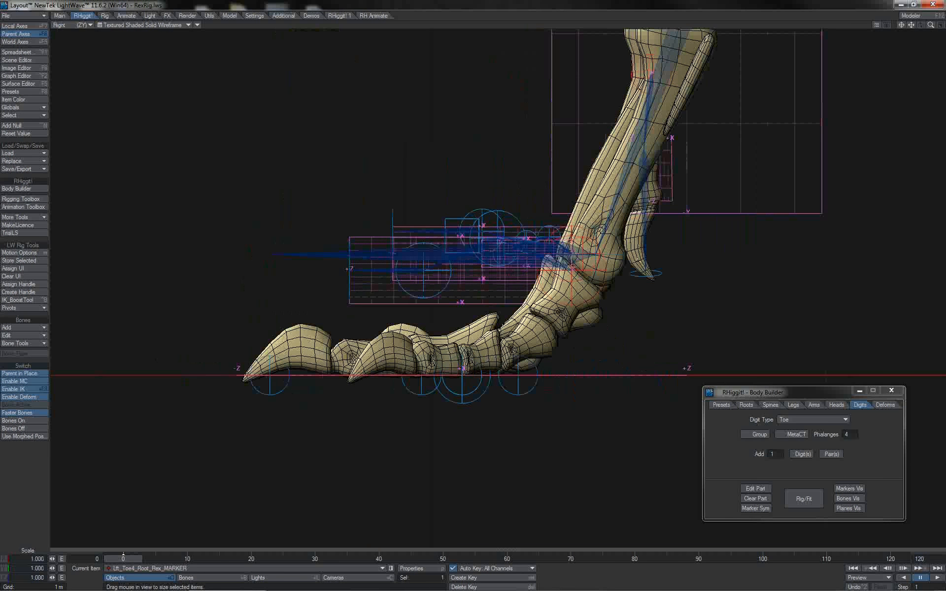
pyautogui.moveTo(611, 250); pyautogui.dragTo(649, 249)
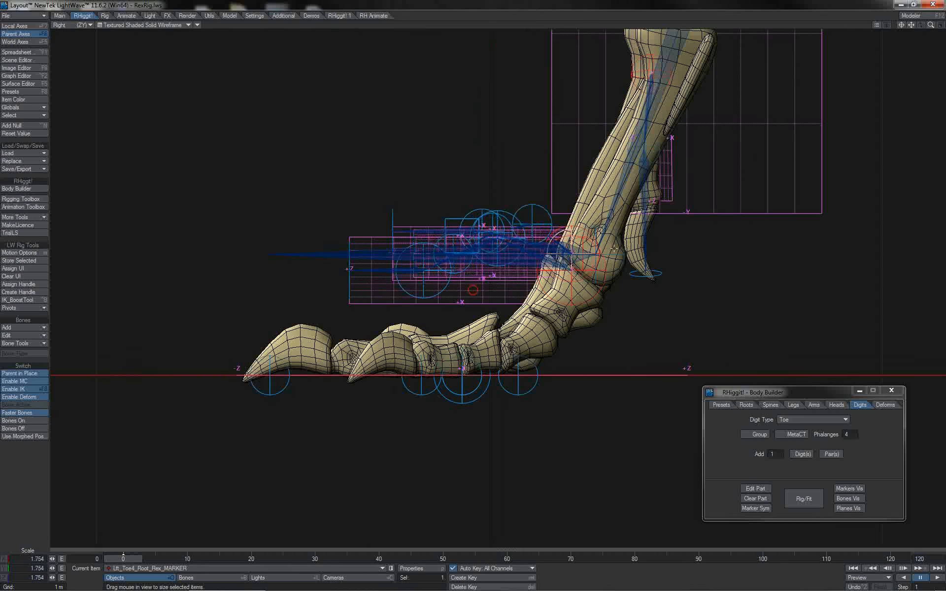
pyautogui.press('4')
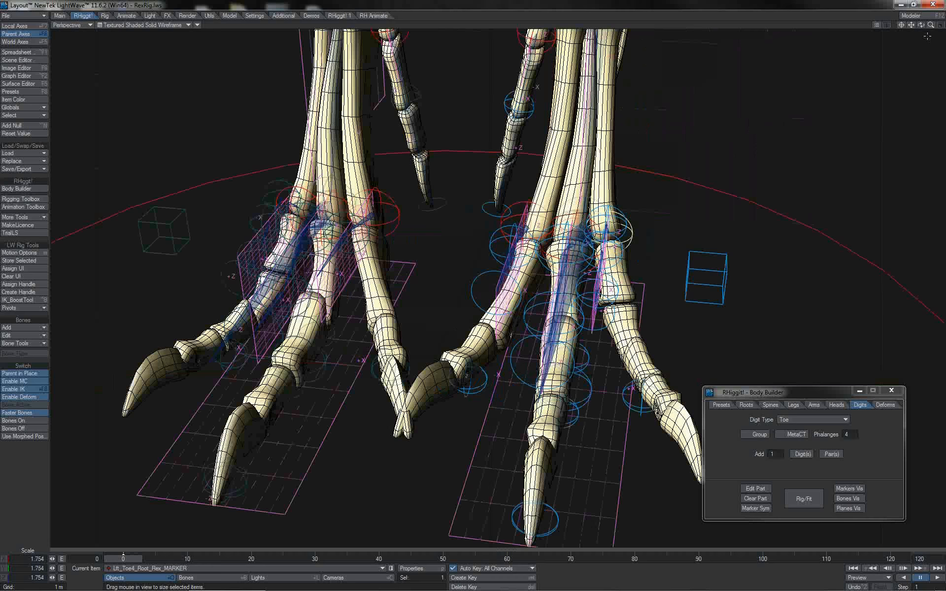
# Step: Angle the left Toe2 root marker along the inner toe and place it at about X -2.8 mm, Y -28.9 mm, Z -4.4 mm
pyautogui.moveTo(932, 25); pyautogui.dragTo(942, 25)
pyautogui.click(454, 176)
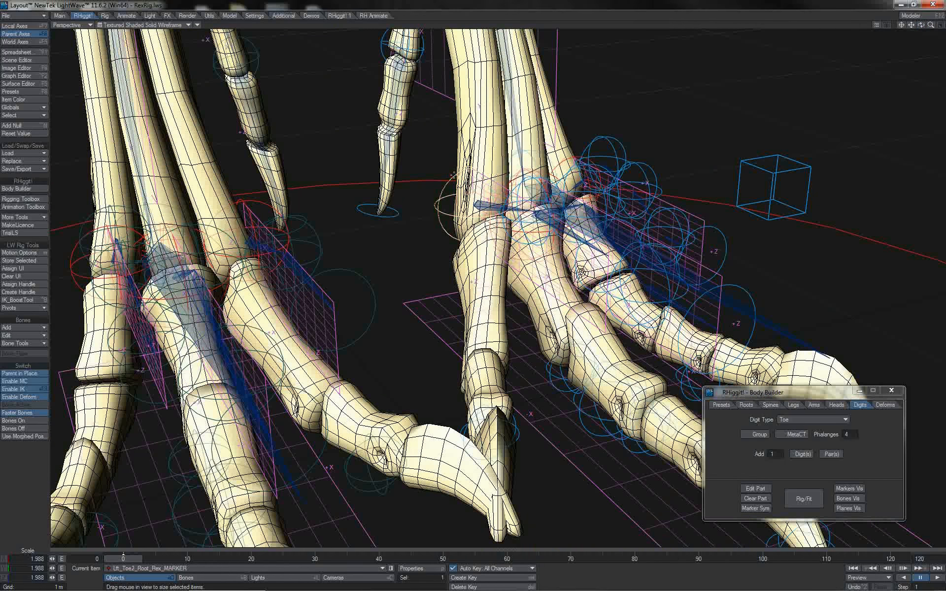
pyautogui.press('y')
pyautogui.moveTo(502, 191)
pyautogui.mouseDown()
pyautogui.moveTo(451, 184)
pyautogui.moveTo(452, 204)
pyautogui.mouseUp()
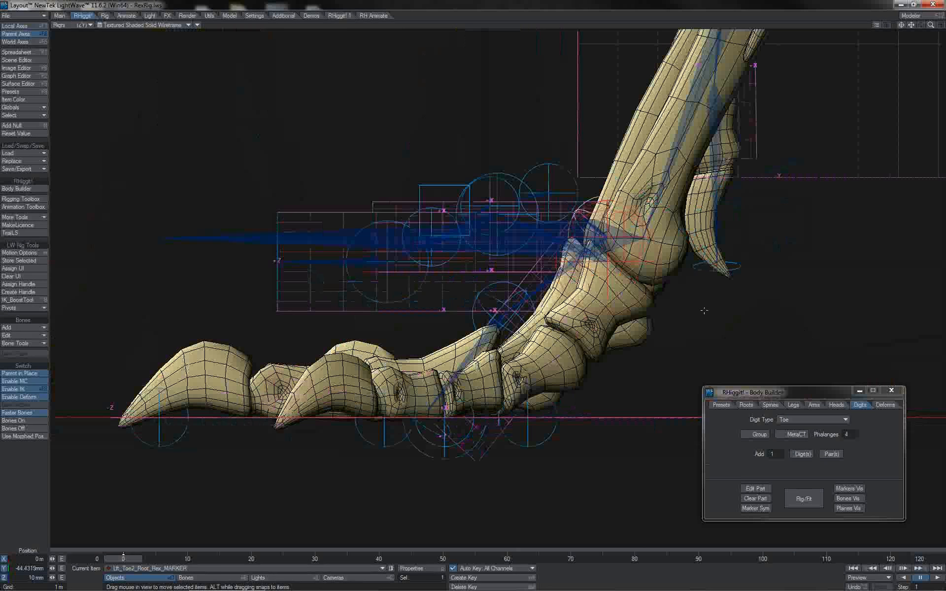
pyautogui.moveTo(704, 311); pyautogui.dragTo(738, 318)
pyautogui.press('1')
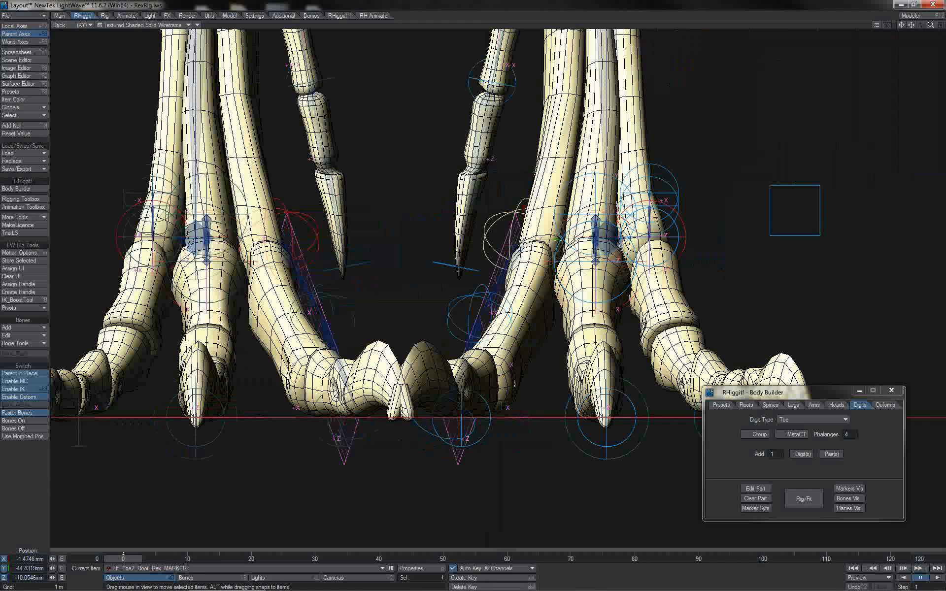
pyautogui.hotkey('shift', 'F7')
pyautogui.moveTo(557, 240); pyautogui.dragTo(583, 242)
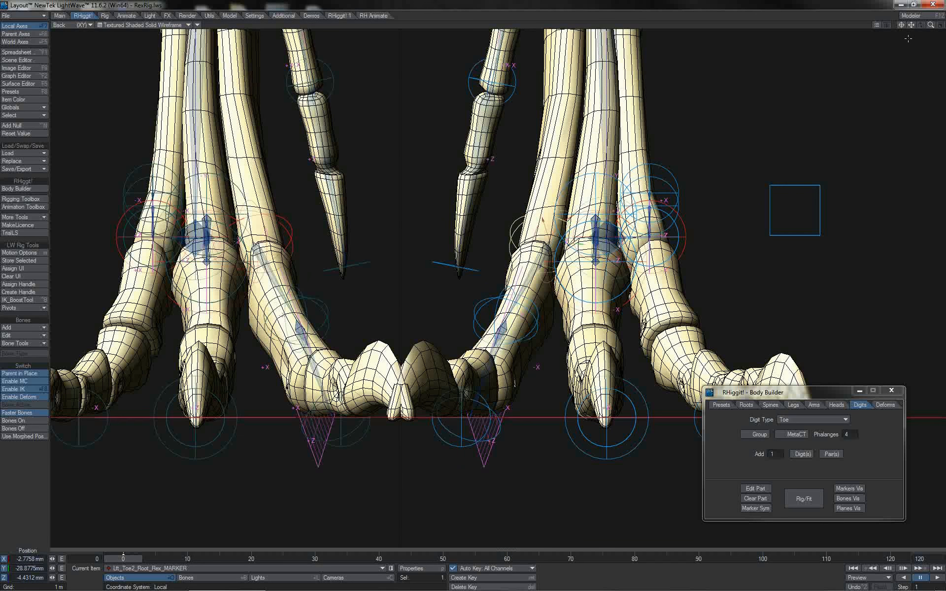
# Step: Rotate the left Toe2 root marker on its local axes to align it with the inner toe's first phalanx
pyautogui.press('4')
pyautogui.moveTo(922, 24); pyautogui.dragTo(897, 36)
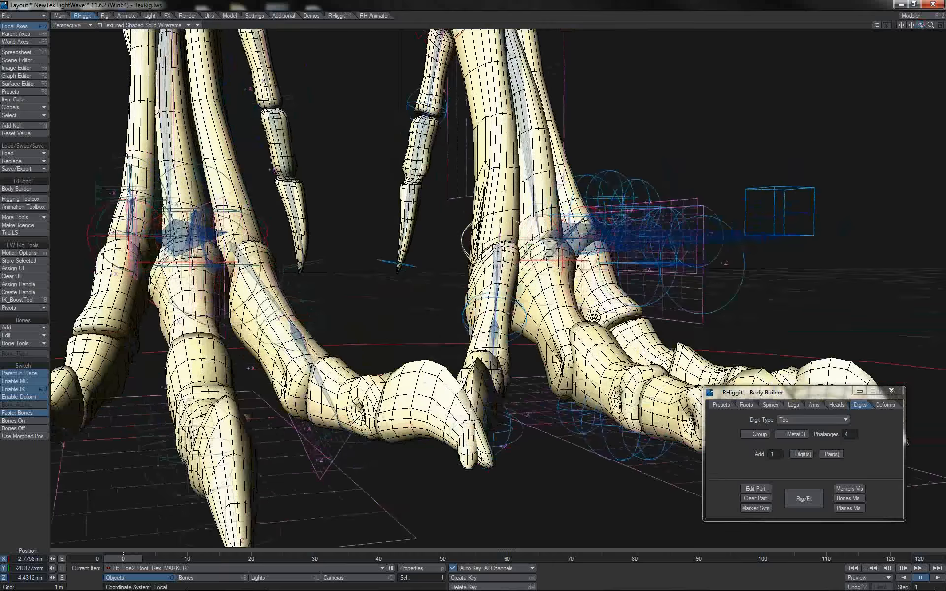
pyautogui.keyDown('alt'); pyautogui.moveTo(740, 59); pyautogui.dragTo(742, 133); pyautogui.keyUp('alt')
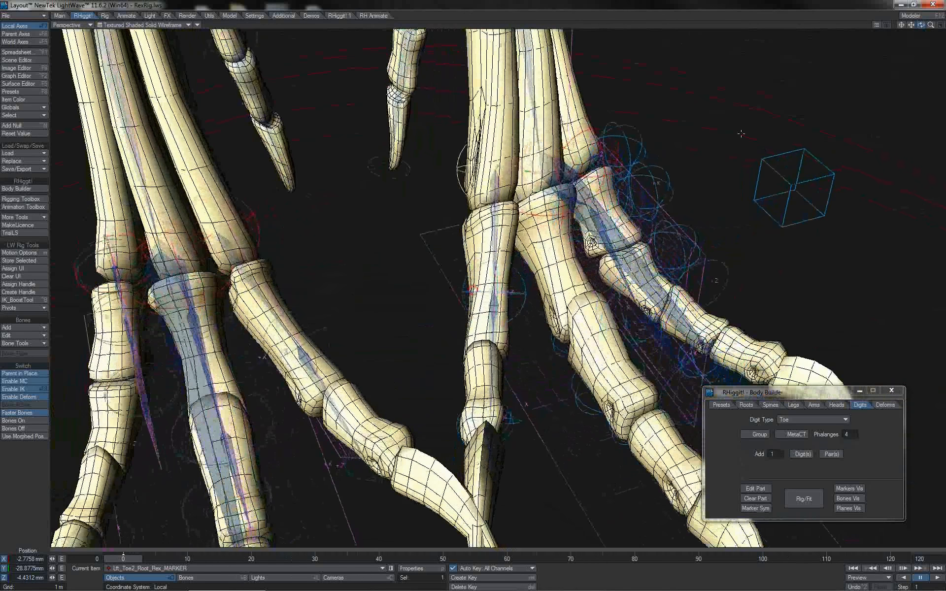
pyautogui.press('y')
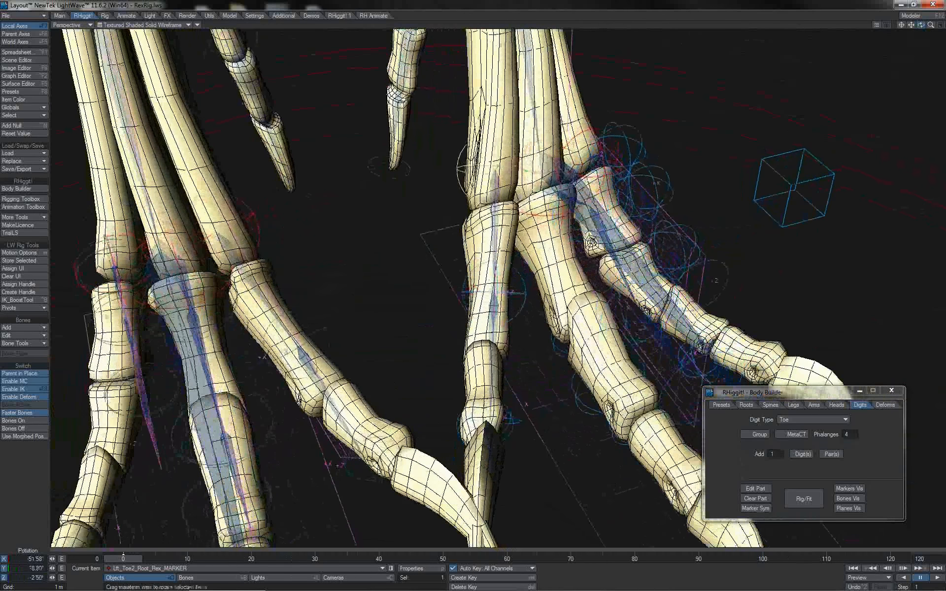
pyautogui.moveTo(464, 168)
pyautogui.mouseDown()
pyautogui.moveTo(507, 175)
pyautogui.moveTo(507, 144)
pyautogui.mouseUp()
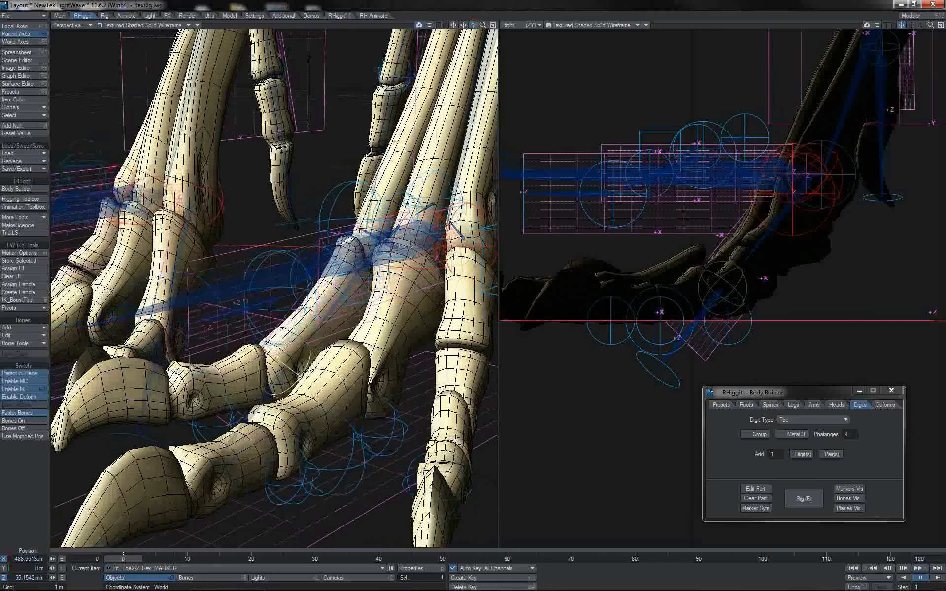
# Step: Position the left Toe2-2 marker at the inner toe's second joint, at about X 0.37 mm and Z 55.8 mm
pyautogui.moveTo(473, 25); pyautogui.dragTo(473, 24)
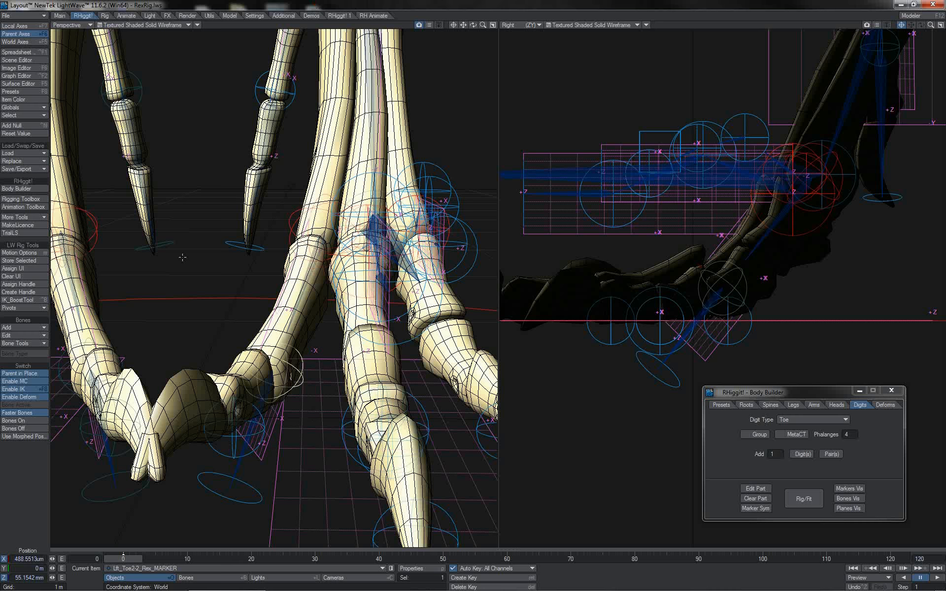
pyautogui.moveTo(315, 407)
pyautogui.mouseDown()
pyautogui.moveTo(268, 498)
pyautogui.moveTo(281, 509)
pyautogui.moveTo(239, 545)
pyautogui.moveTo(327, 342)
pyautogui.moveTo(307, 379)
pyautogui.mouseUp()
pyautogui.moveTo(803, 339); pyautogui.dragTo(806, 336)
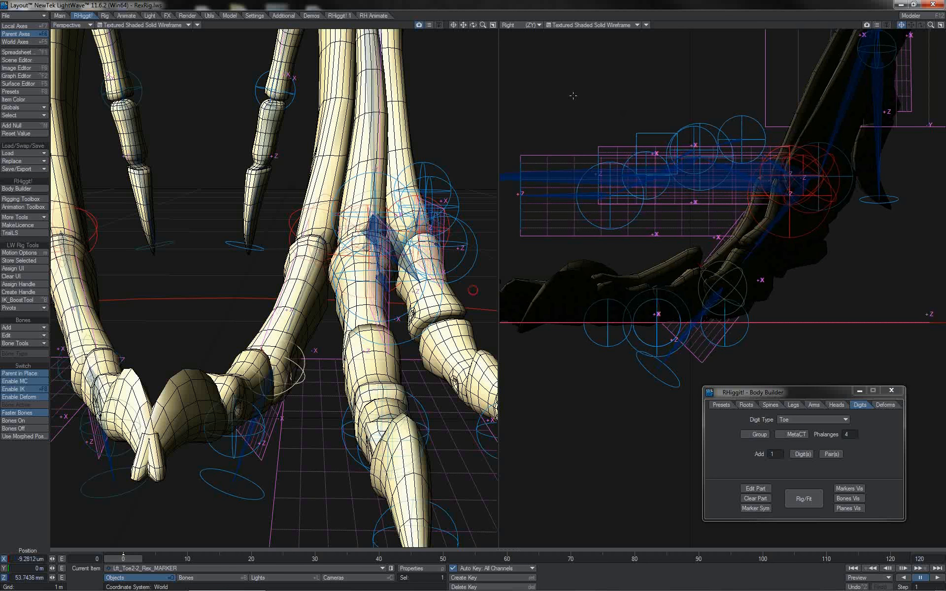
pyautogui.moveTo(474, 27); pyautogui.dragTo(543, 17)
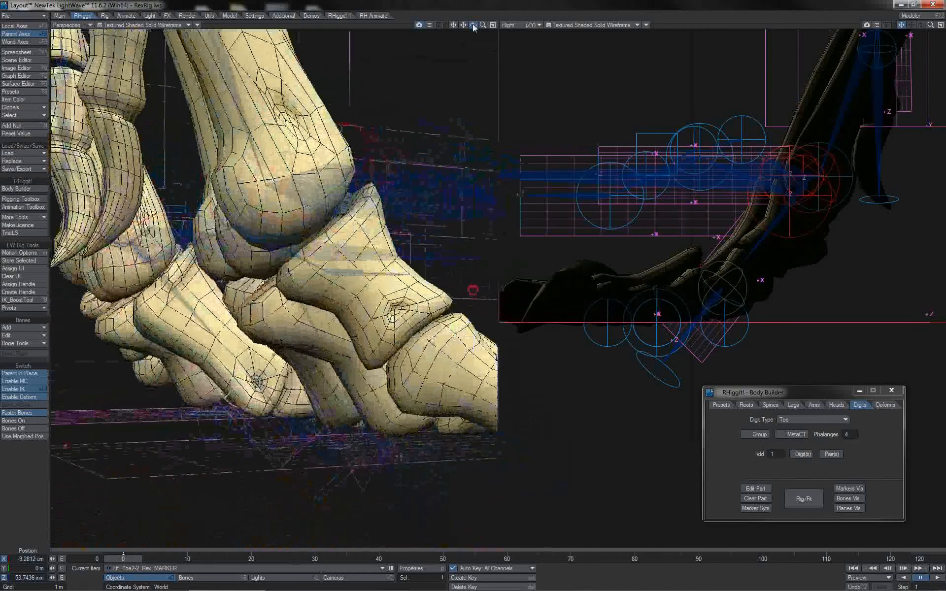
pyautogui.moveTo(776, 291); pyautogui.dragTo(773, 294)
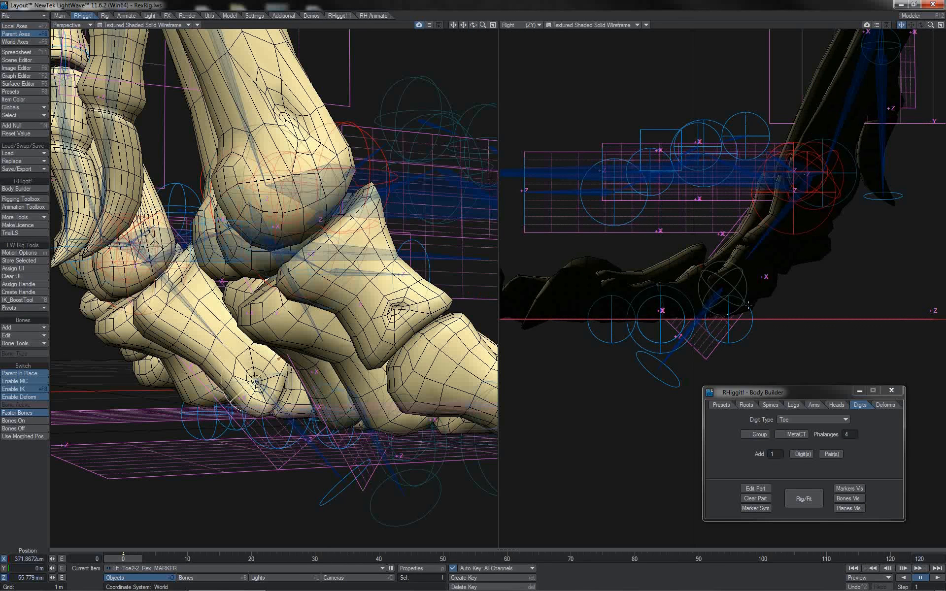
# Step: Rotate the left Toe2-2 marker's heading so the next segment points along the inner toe towards the claw
pyautogui.press('y')
pyautogui.hotkey('shift', 'F6')
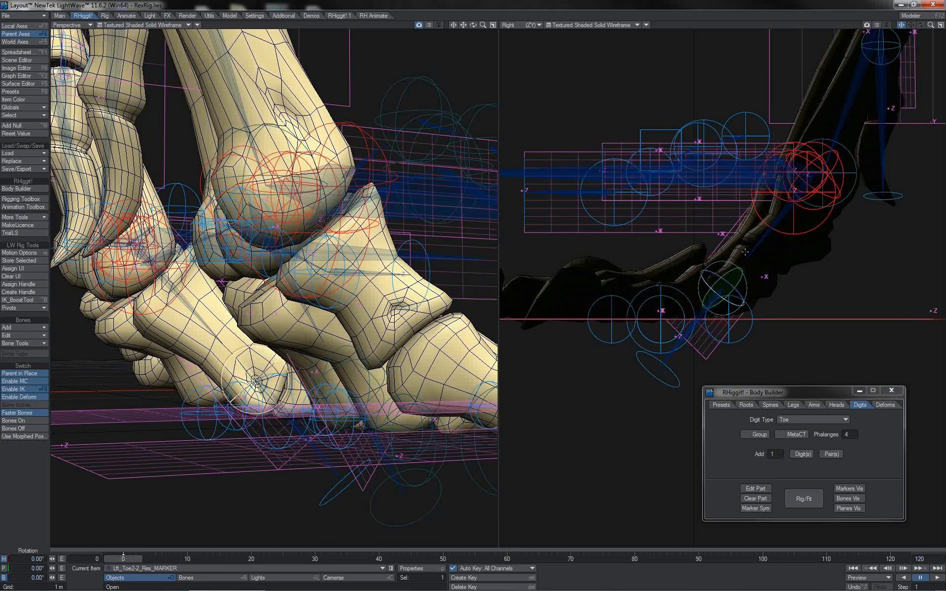
pyautogui.moveTo(736, 254); pyautogui.dragTo(754, 254)
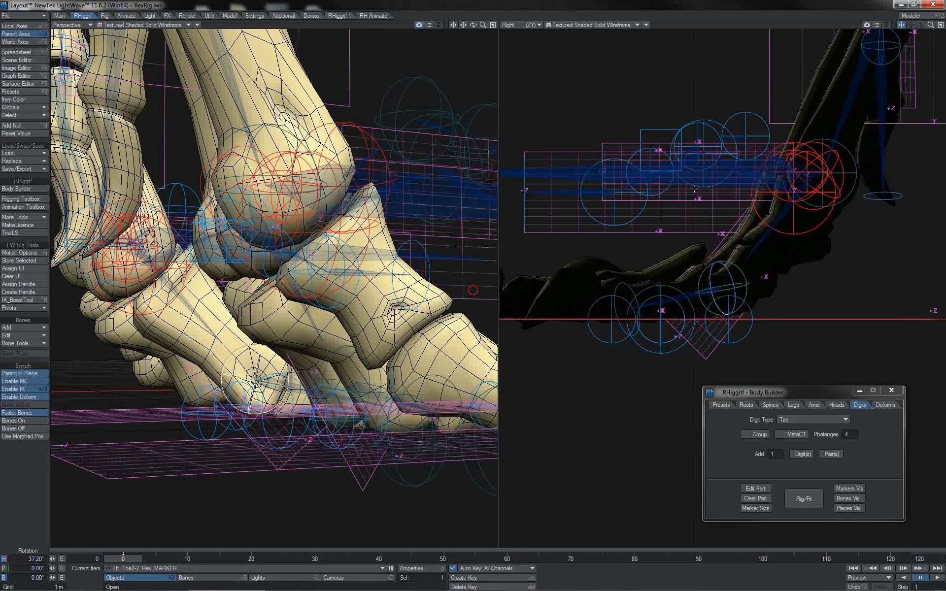
pyautogui.moveTo(474, 25); pyautogui.dragTo(527, 25)
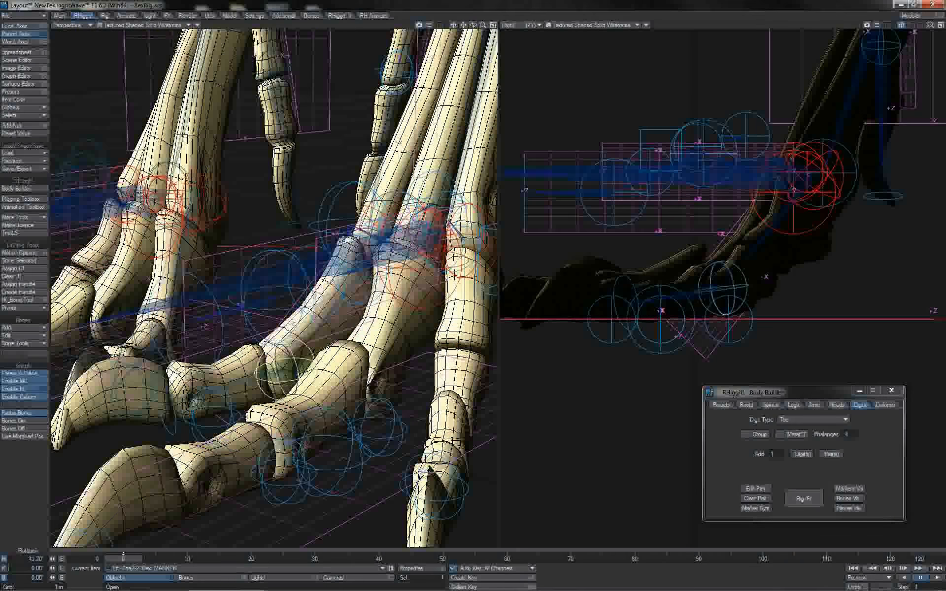
# Step: Move the left Toe2 tip marker forward to the end of the inner toe's claw
pyautogui.press('Down')
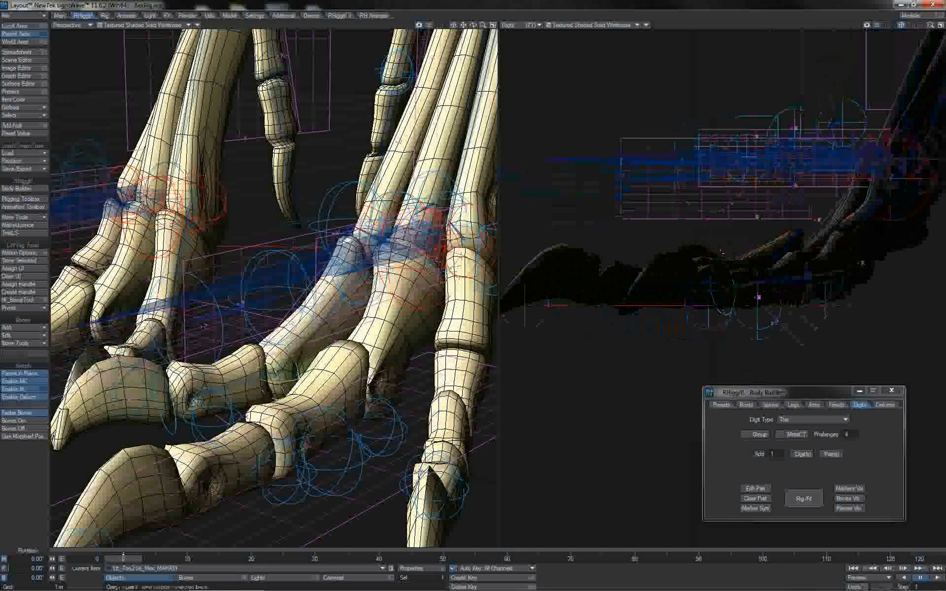
pyautogui.press('t')
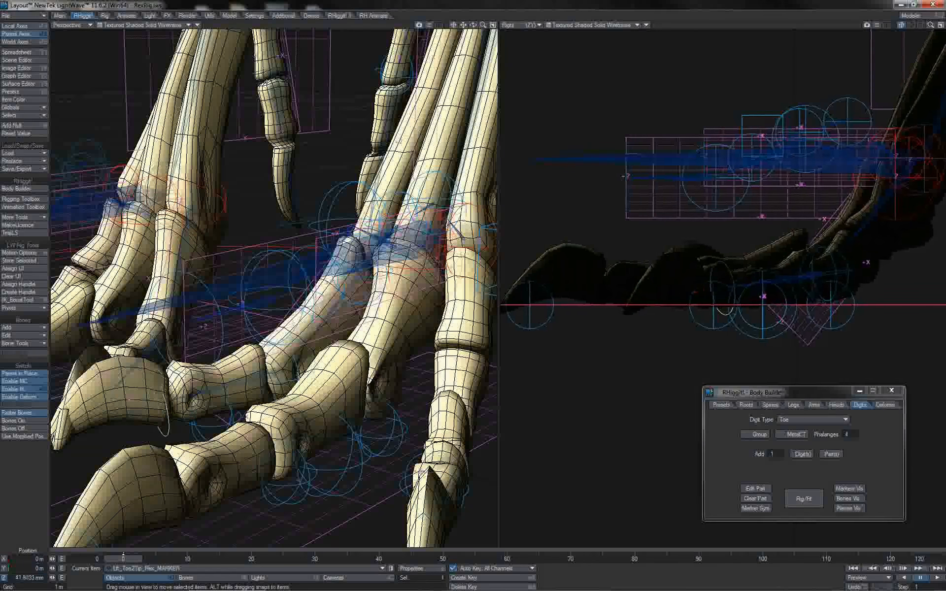
pyautogui.moveTo(698, 290); pyautogui.dragTo(532, 291)
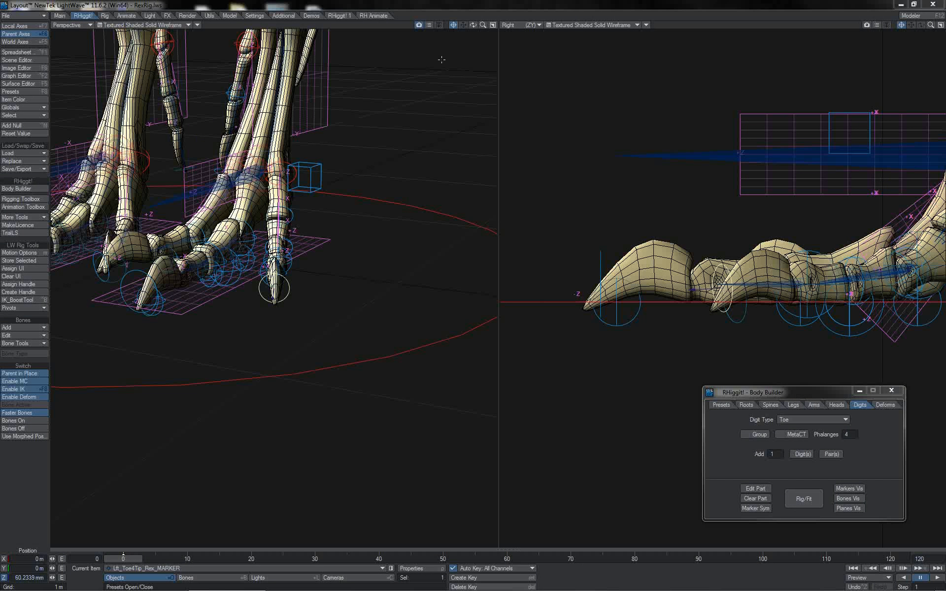
# Step: Run Rig/Fit on the placed toe parts and hide the rig's markers and planes
pyautogui.moveTo(473, 28)
pyautogui.mouseDown()
pyautogui.moveTo(590, 48)
pyautogui.moveTo(572, 44)
pyautogui.mouseUp()
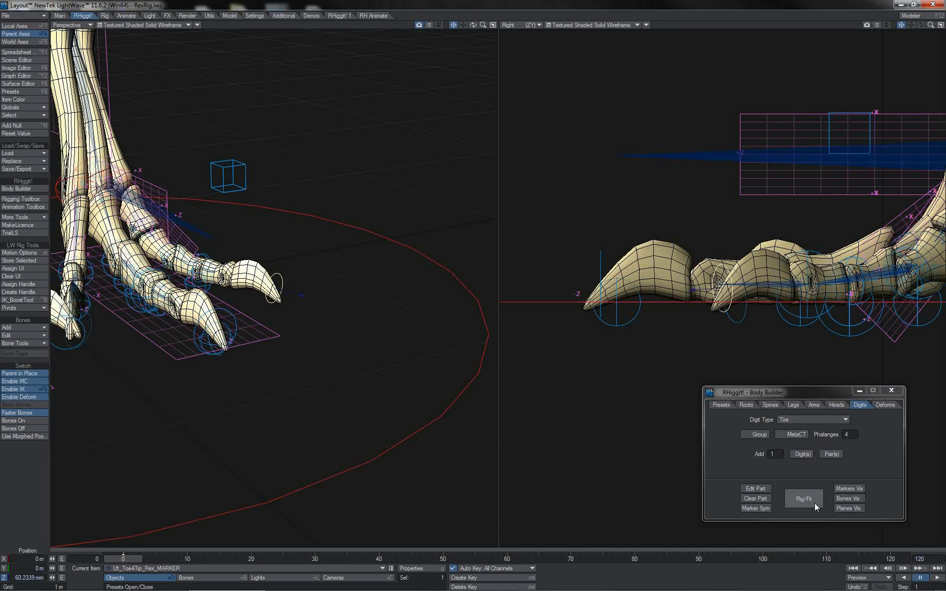
pyautogui.click(839, 490)
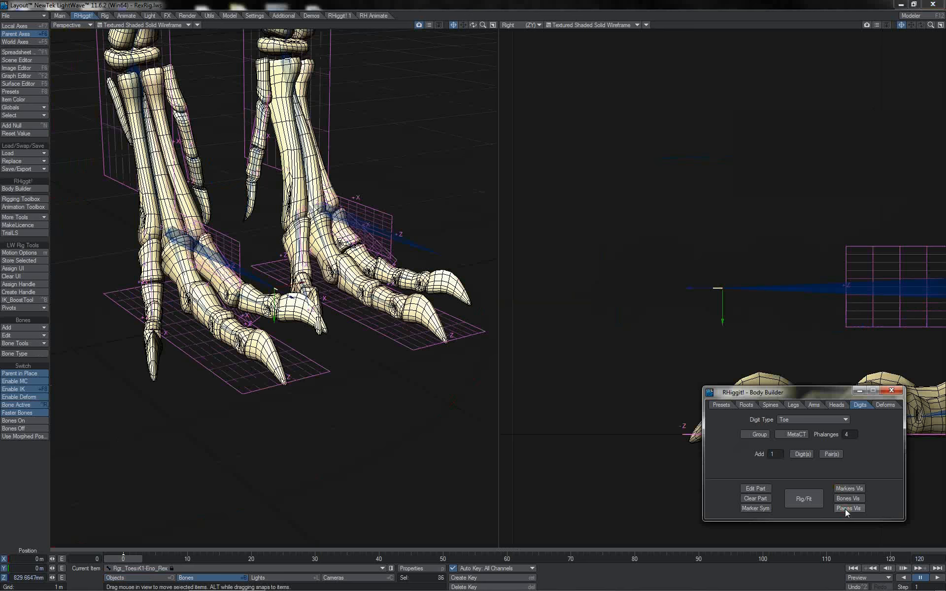
pyautogui.click(846, 508)
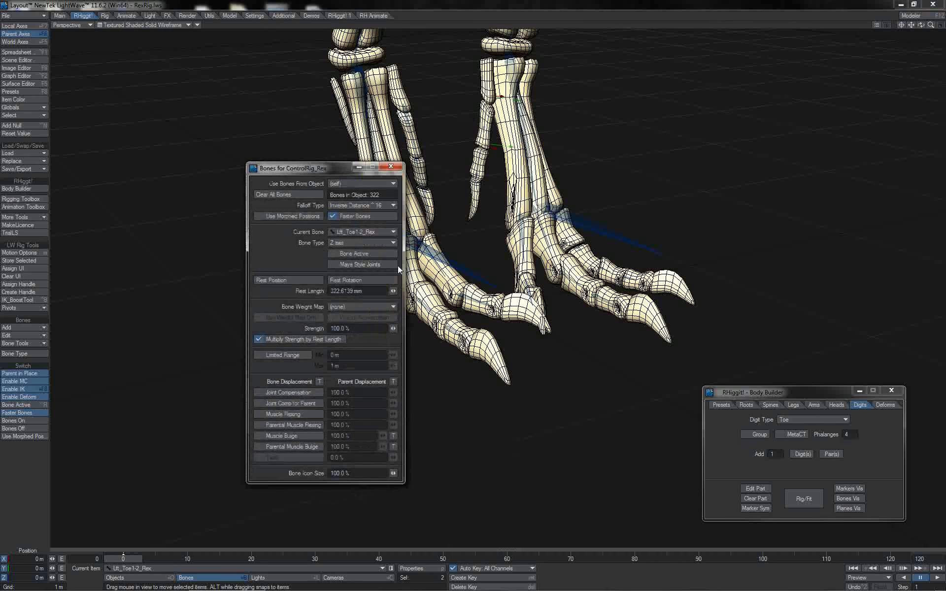
# Step: Assign the L_D1 weight map to the selected left Toe1 bones
pyautogui.moveTo(344, 171); pyautogui.dragTo(234, 155)
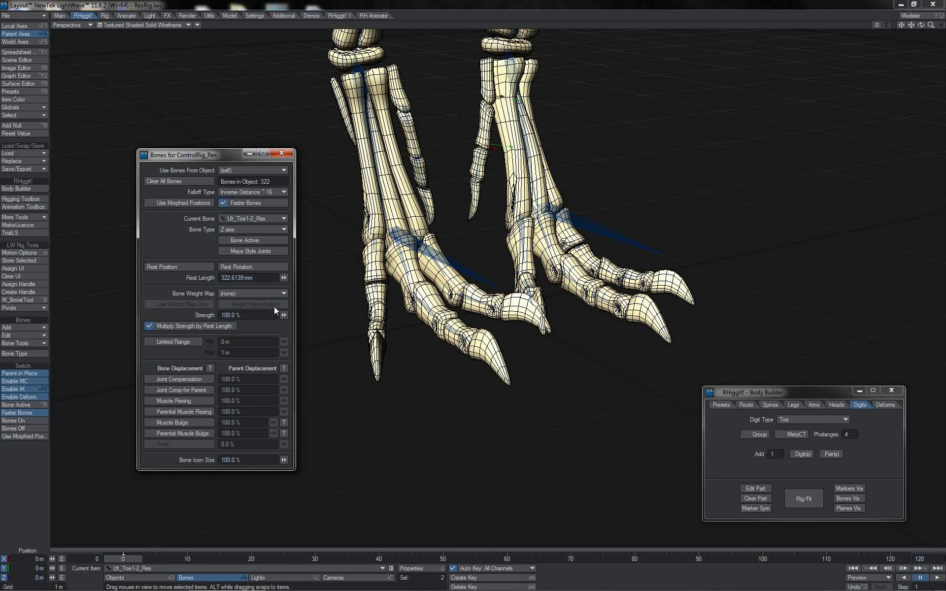
pyautogui.click(273, 293)
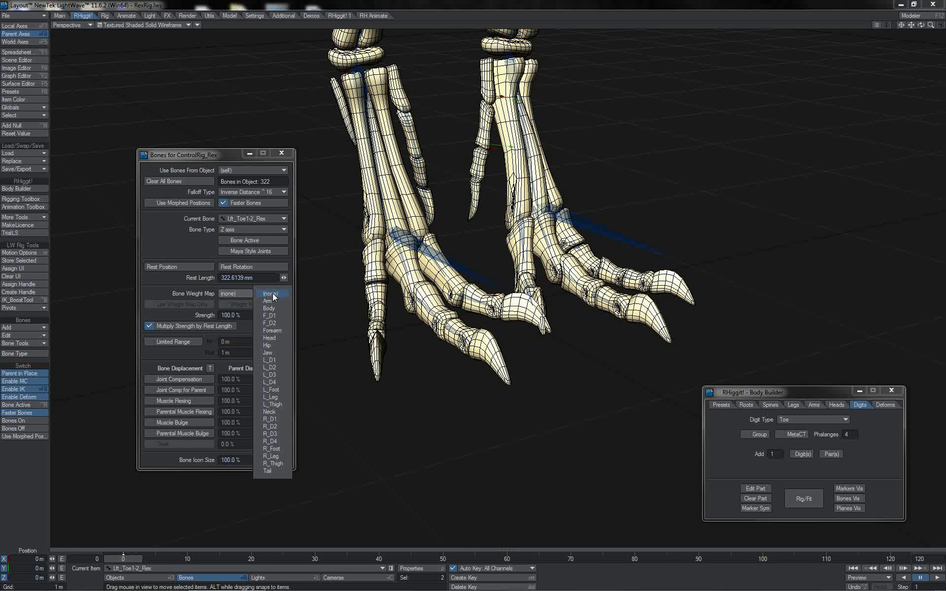
pyautogui.click(275, 362)
# Step: Assign the matching weight maps to the remaining toe bones, with L_D3 on left Toe3 and R_D4 on right Toe4
pyautogui.click(523, 239)
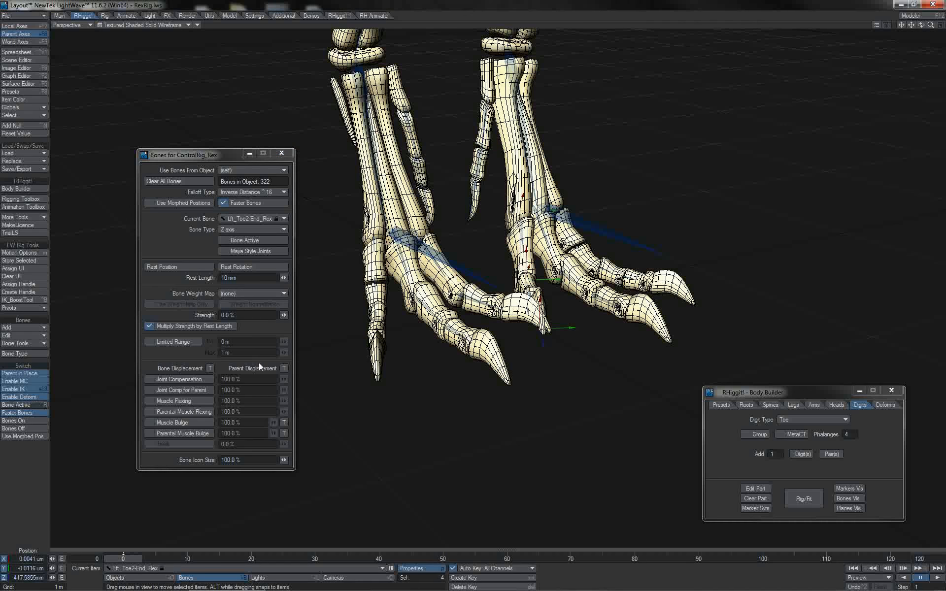
pyautogui.click(248, 293)
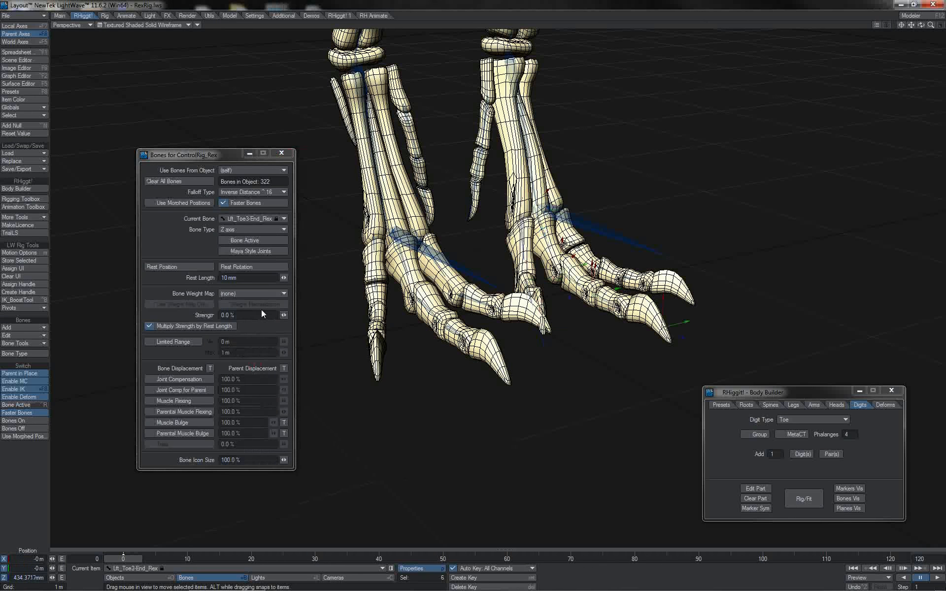
pyautogui.click(264, 296)
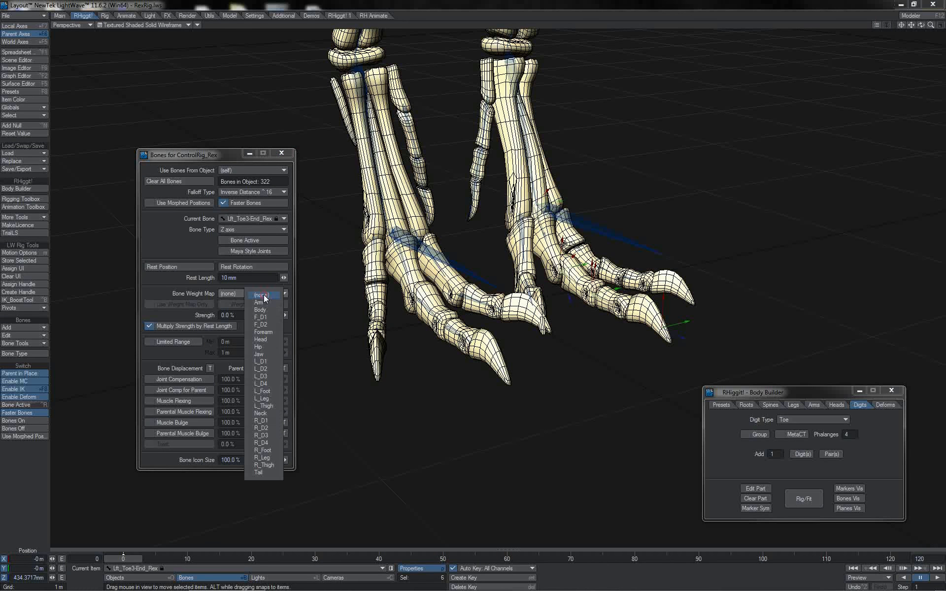
pyautogui.click(263, 376)
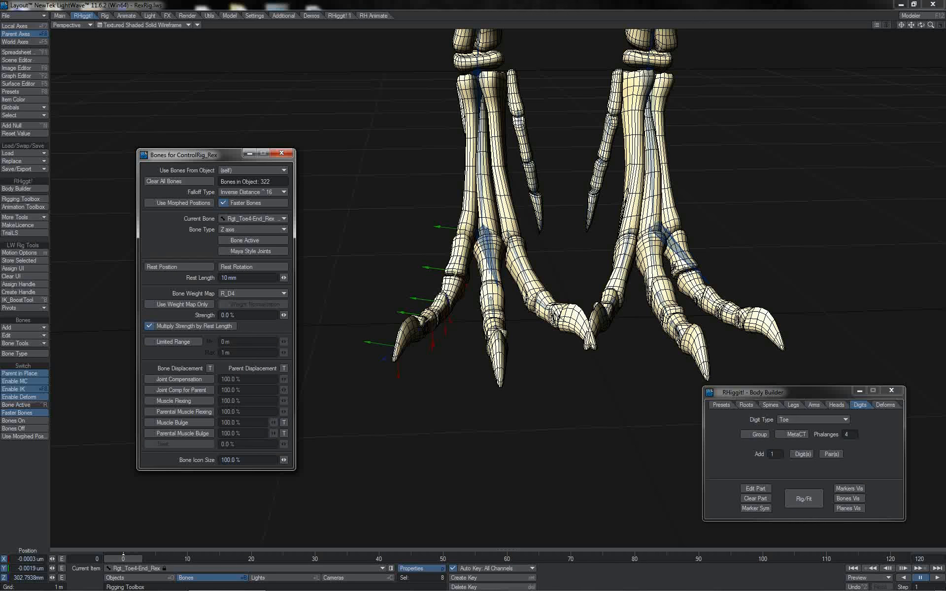
# Step: Switch the rig on, close the bone properties, and test moving the left leg's IK goal
pyautogui.click(801, 499)
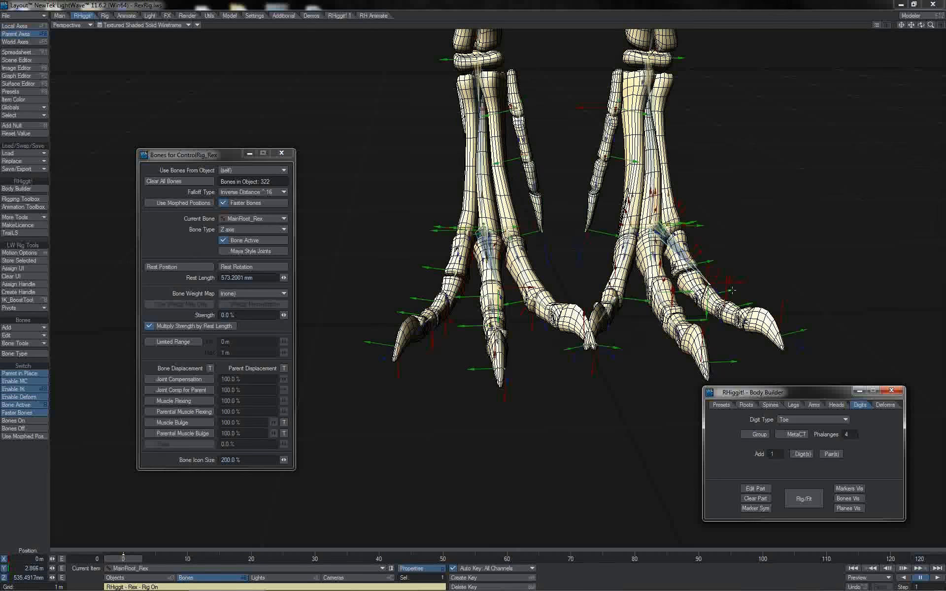
pyautogui.click(282, 153)
pyautogui.click(640, 359)
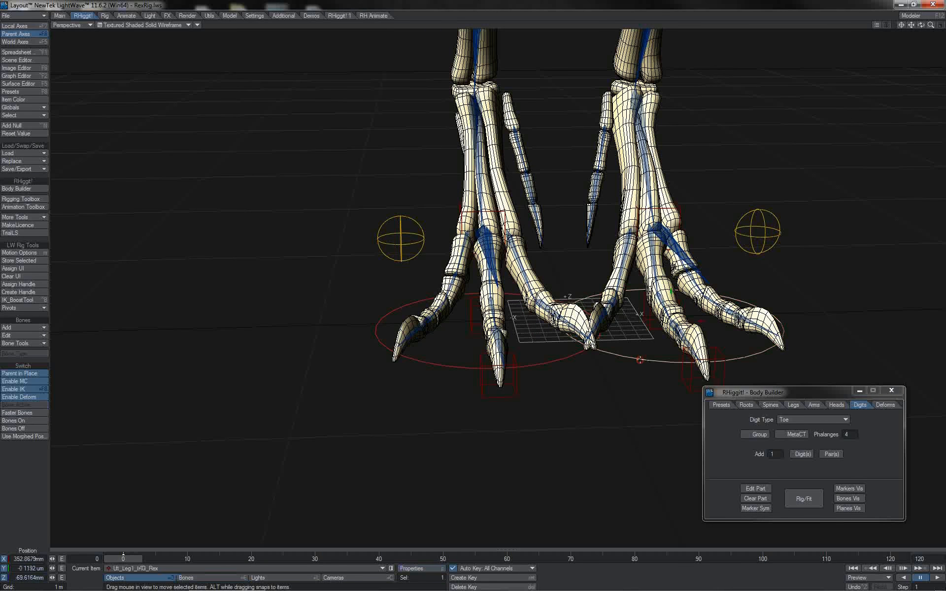
pyautogui.moveTo(652, 391)
pyautogui.mouseDown()
pyautogui.moveTo(659, 379)
pyautogui.moveTo(803, 379)
pyautogui.moveTo(658, 381)
pyautogui.moveTo(746, 363)
pyautogui.moveTo(641, 380)
pyautogui.moveTo(700, 391)
pyautogui.moveTo(656, 387)
pyautogui.mouseUp()
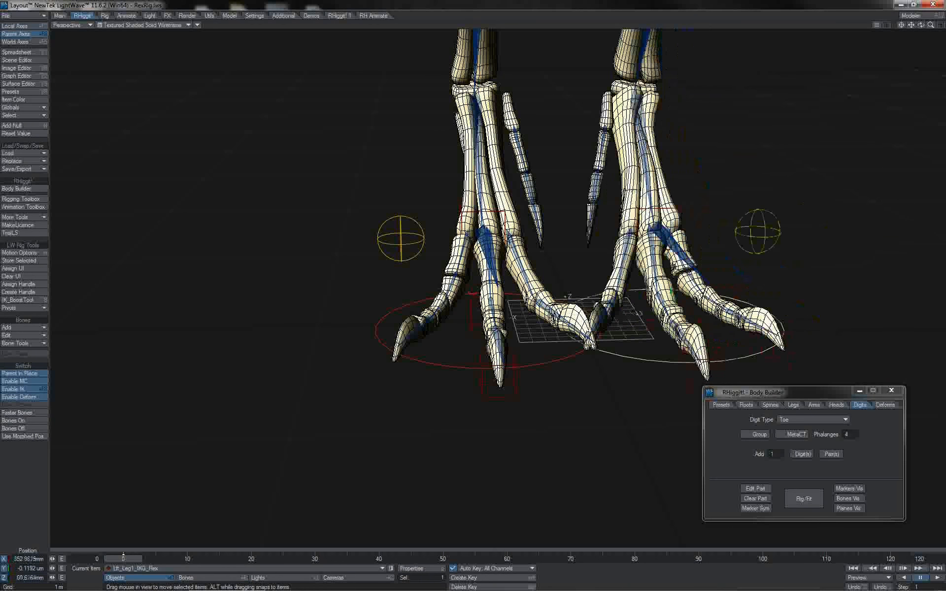
# Step: Test the left Toe3 chain by rotating its three bones together to a 23.2° heading, and undo the rotation
pyautogui.click(654, 248)
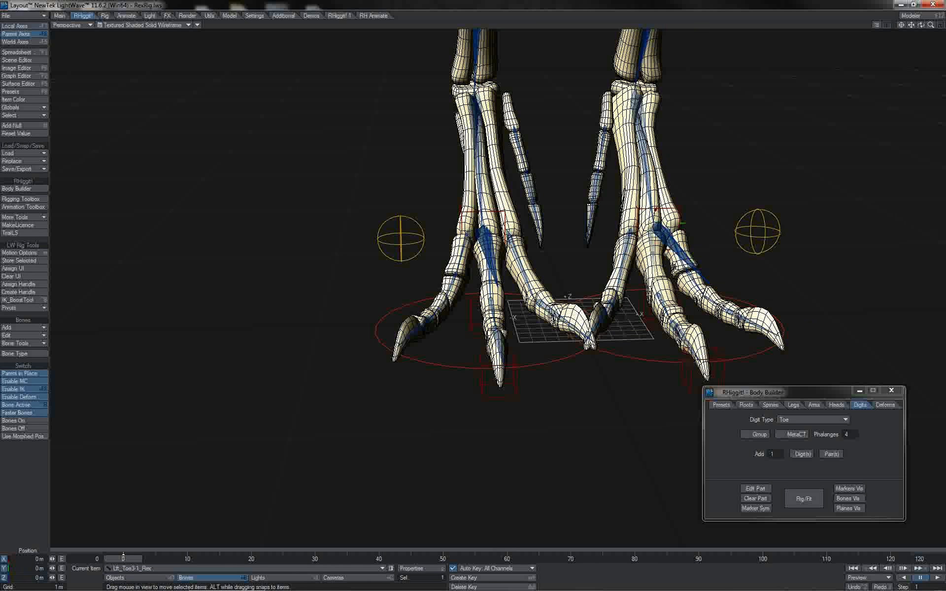
pyautogui.keyDown('shift'); pyautogui.click(663, 303); pyautogui.keyUp('shift')
pyautogui.keyDown('shift'); pyautogui.click(682, 337); pyautogui.keyUp('shift')
pyautogui.press('y')
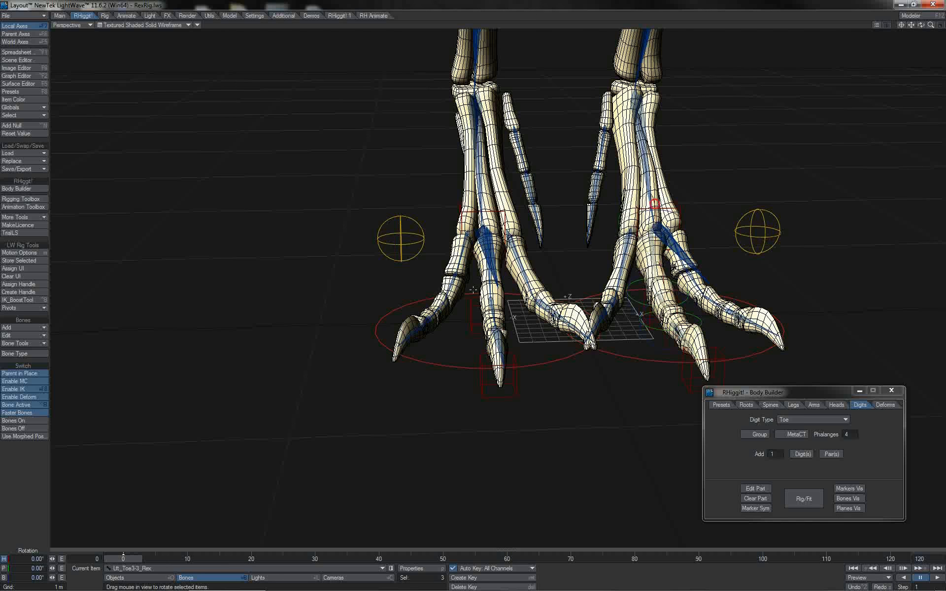
pyautogui.moveTo(655, 204); pyautogui.dragTo(683, 203)
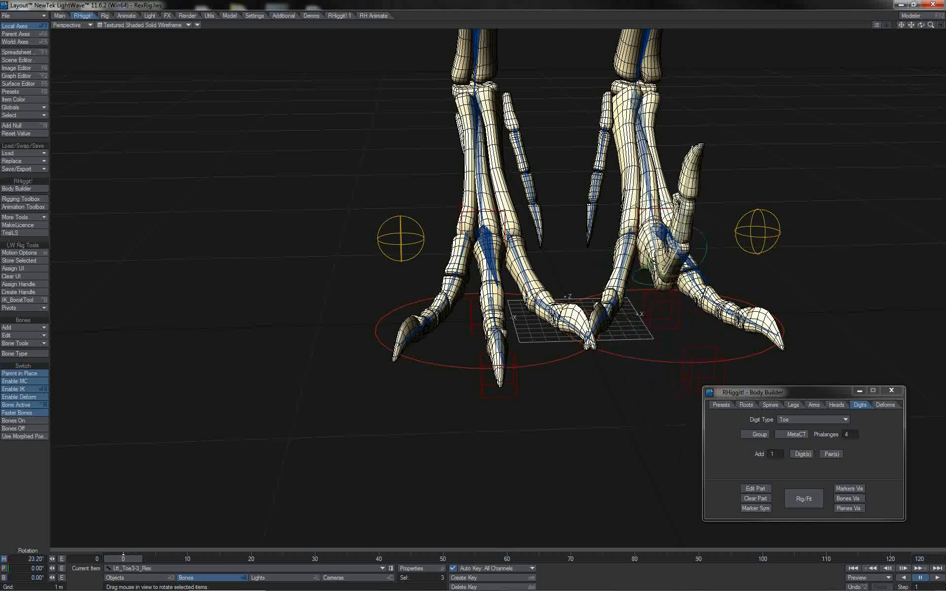
pyautogui.hotkey('ctrl', 'z')
# Step: Test the left reverse-foot control beside the ankle by shifting it, and undo the change
pyautogui.moveTo(923, 27)
pyautogui.mouseDown()
pyautogui.moveTo(902, 28)
pyautogui.moveTo(931, 28)
pyautogui.mouseUp()
pyautogui.click(747, 298)
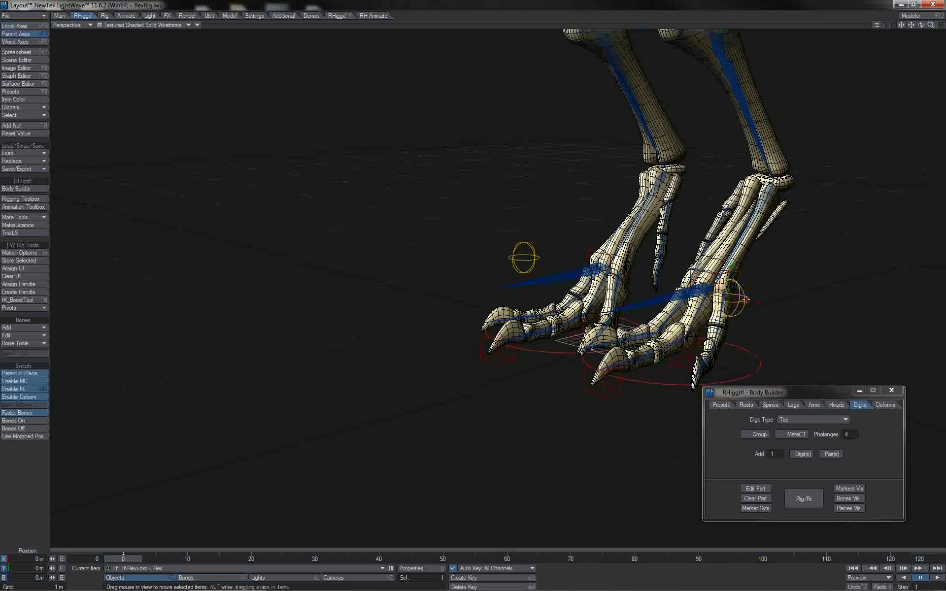
pyautogui.moveTo(751, 296); pyautogui.dragTo(709, 303)
pyautogui.hotkey('ctrl', 'z')
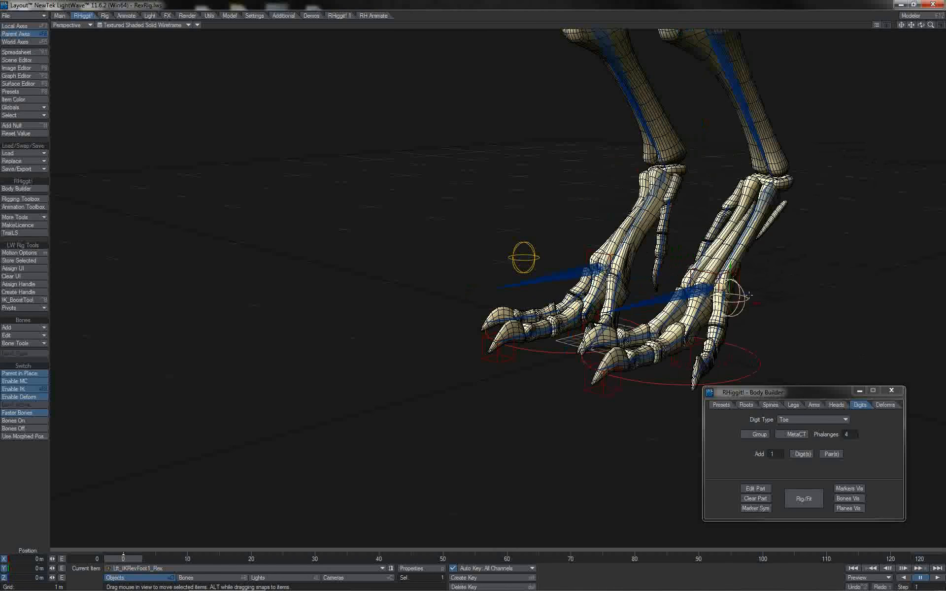
# Step: Edit the digit attributes from the left Toe3 bone and set the toe control type to IK
pyautogui.click(750, 295)
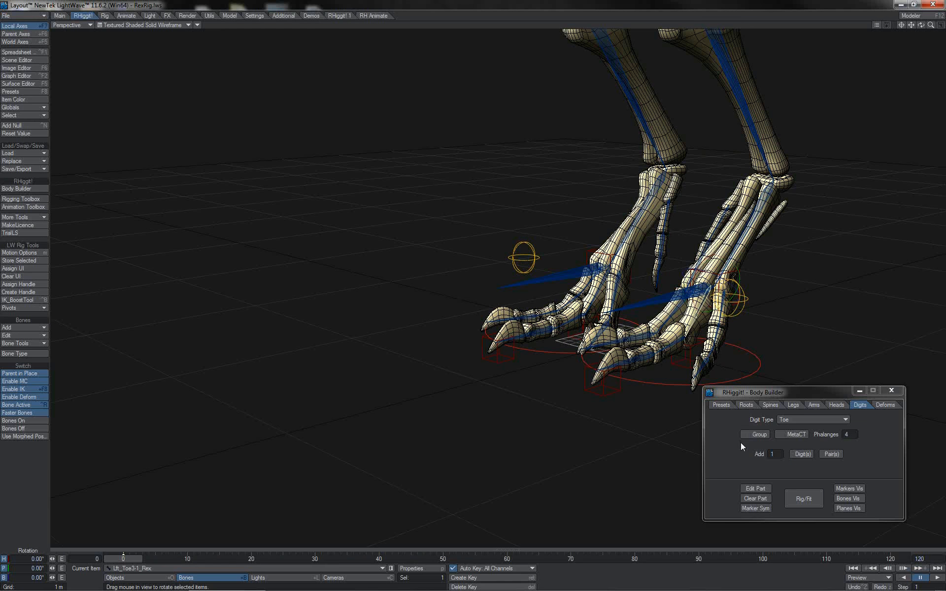
pyautogui.click(751, 490)
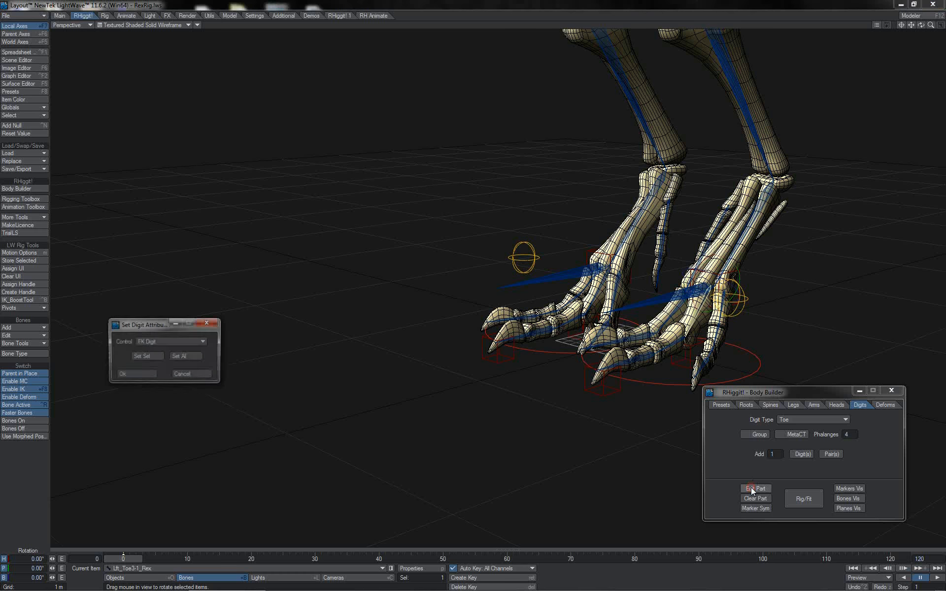
pyautogui.click(199, 342)
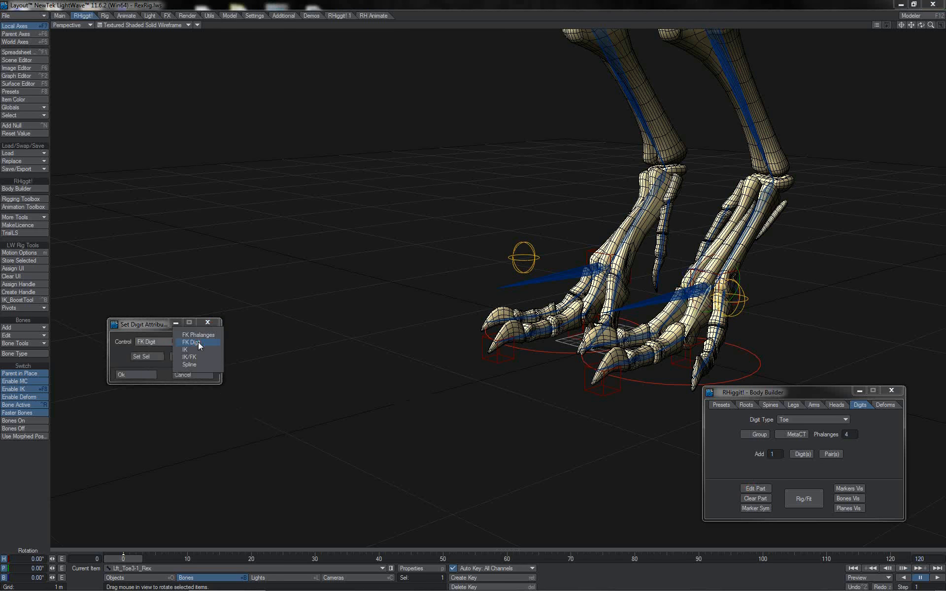
pyautogui.click(197, 349)
pyautogui.click(148, 356)
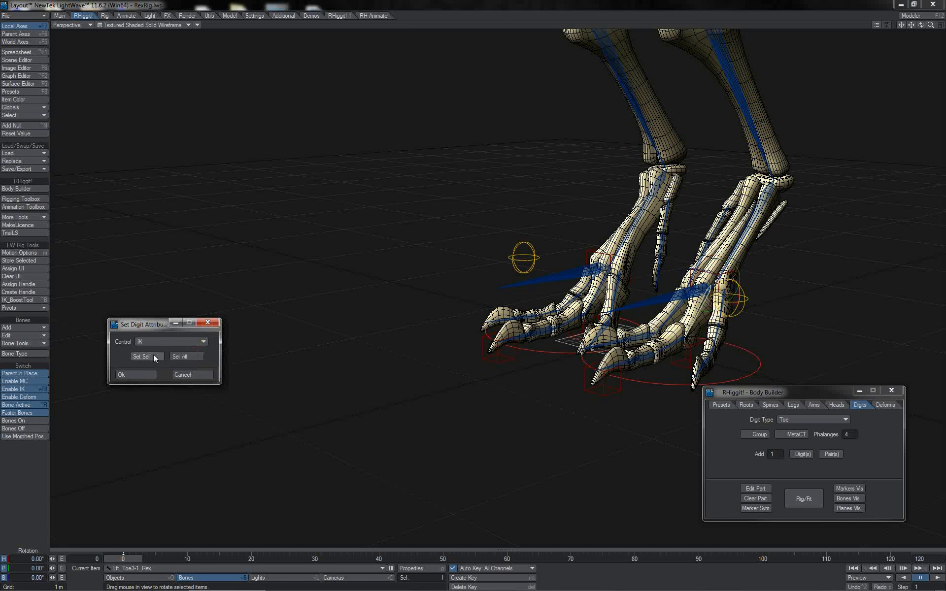
# Step: Test the IK toes by shifting the left reverse-foot control, and undo the shift
pyautogui.click(743, 306)
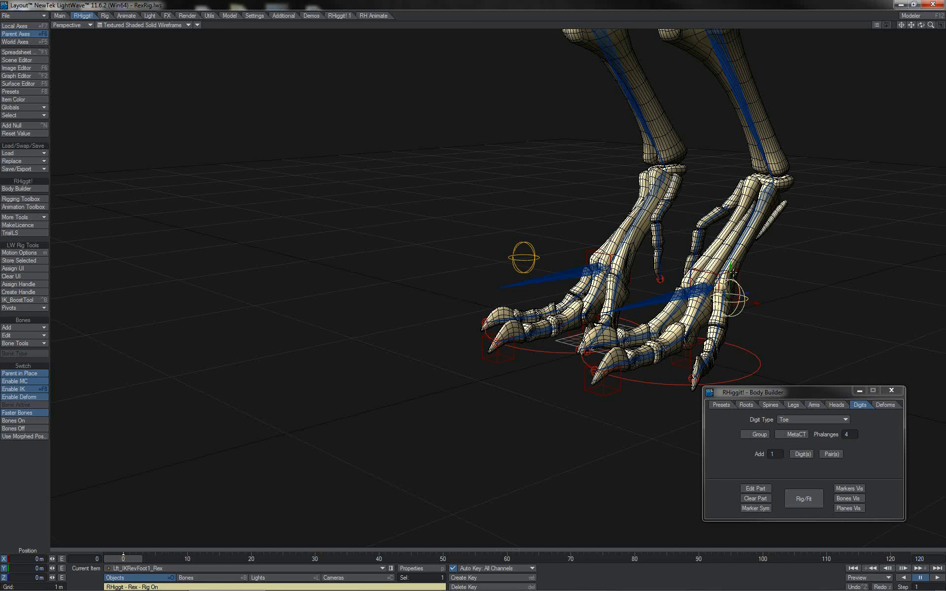
pyautogui.moveTo(747, 291)
pyautogui.mouseDown()
pyautogui.moveTo(762, 290)
pyautogui.moveTo(714, 301)
pyautogui.moveTo(733, 298)
pyautogui.mouseUp()
pyautogui.hotkey('ctrl', 'z')
# Step: Test the IK toes by moving the Lft_LegIKActual1_Rex handle to about -352 mm and -152 mm in Y, and undo both moves
pyautogui.click(738, 276)
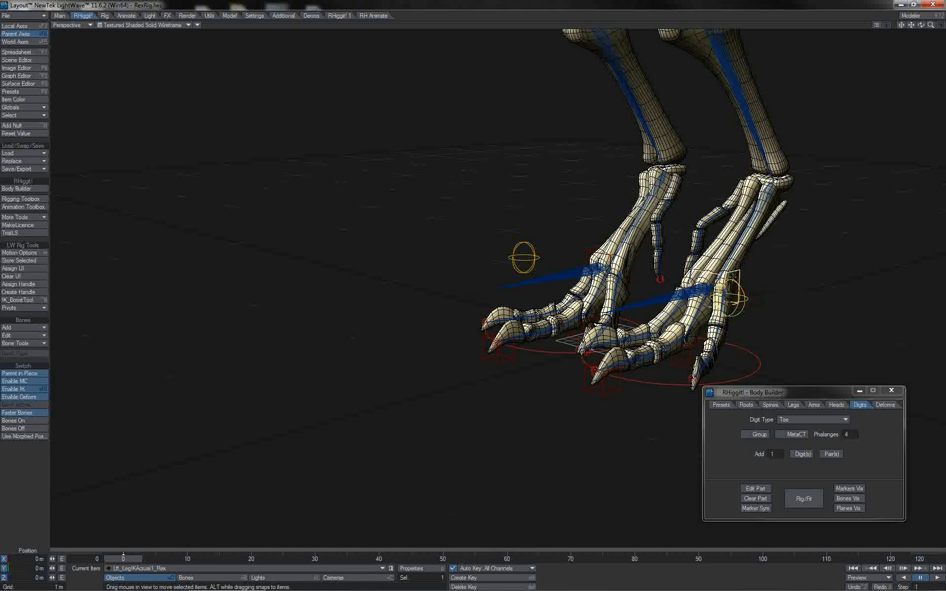
pyautogui.moveTo(735, 303)
pyautogui.mouseDown()
pyautogui.moveTo(737, 265)
pyautogui.moveTo(734, 349)
pyautogui.moveTo(744, 165)
pyautogui.moveTo(734, 337)
pyautogui.moveTo(739, 266)
pyautogui.moveTo(727, 302)
pyautogui.mouseUp()
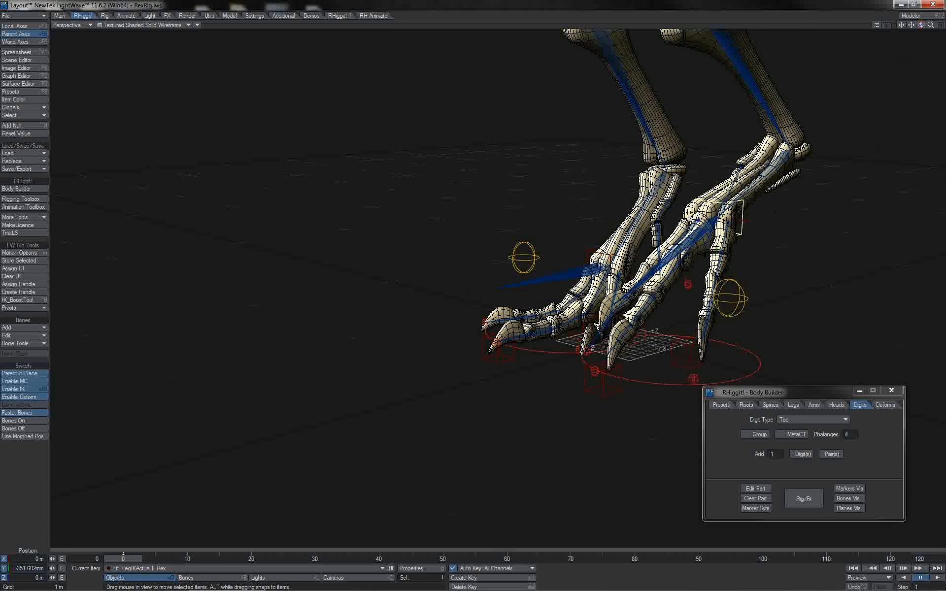
pyautogui.moveTo(921, 25); pyautogui.dragTo(848, 5)
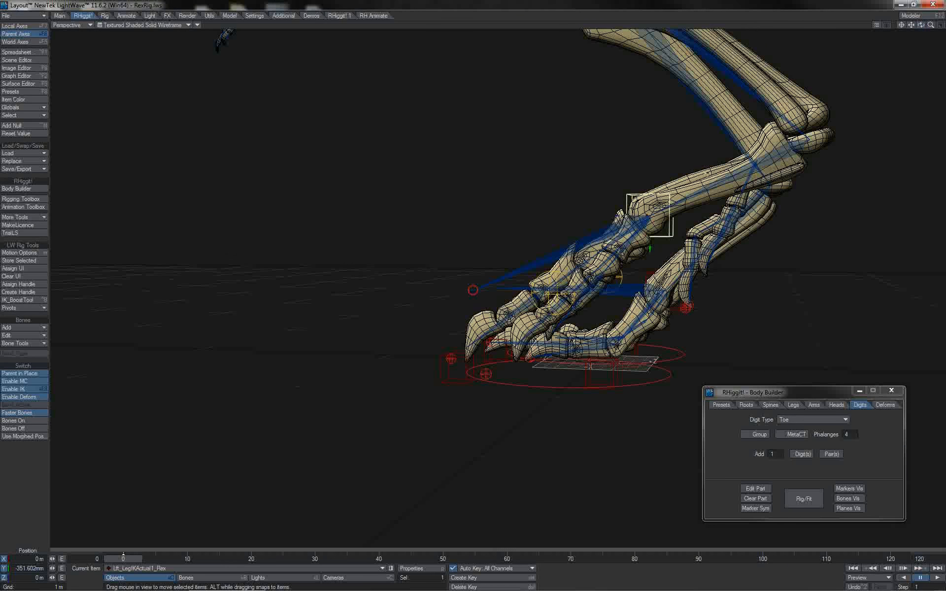
pyautogui.moveTo(649, 248); pyautogui.dragTo(626, 270)
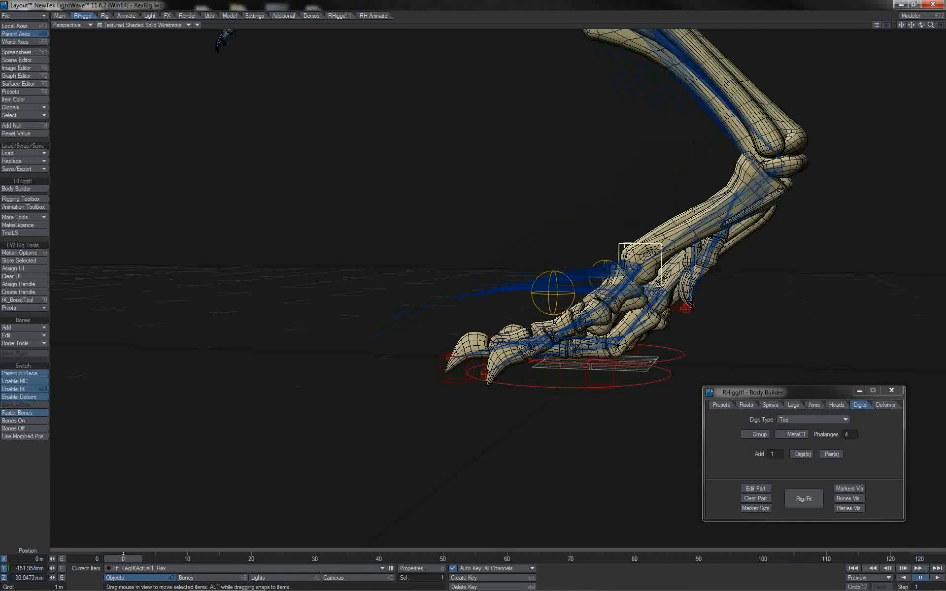
pyautogui.hotkey('ctrl', 'z')
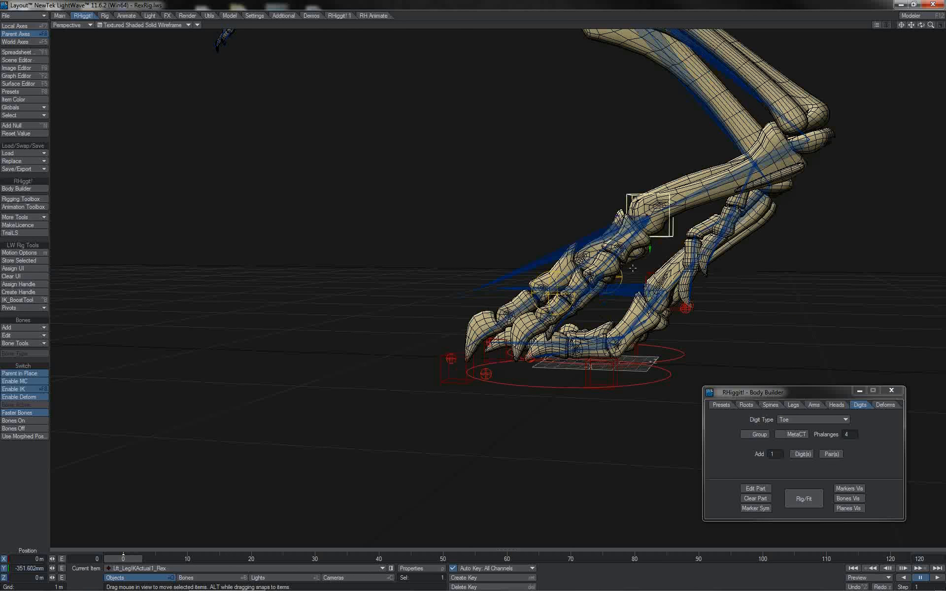
pyautogui.hotkey('ctrl', 'z')
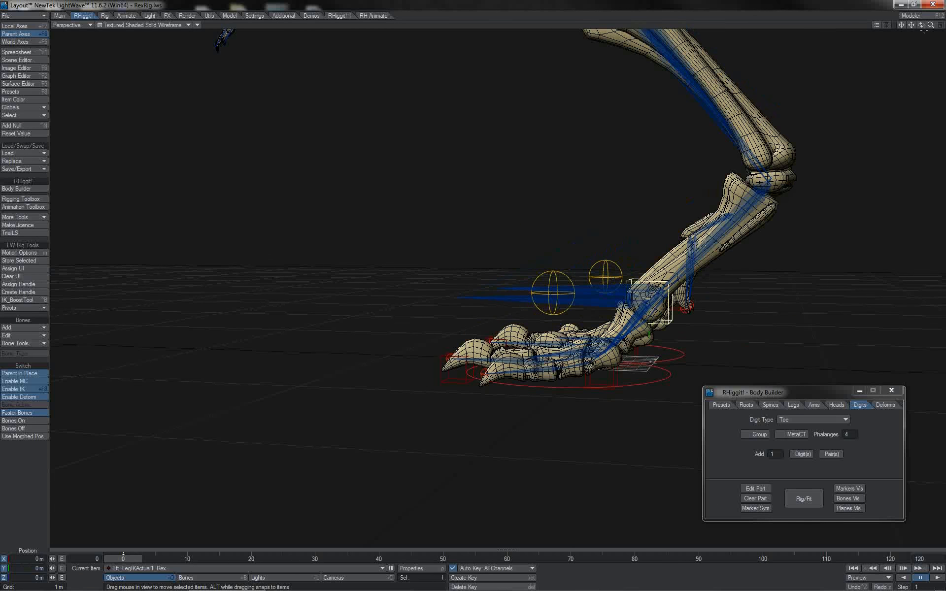
# Step: Edit the digit attributes from the left Toe2 bone and set the toe control type to Spline
pyautogui.moveTo(922, 25); pyautogui.dragTo(670, 280)
pyautogui.click(671, 308)
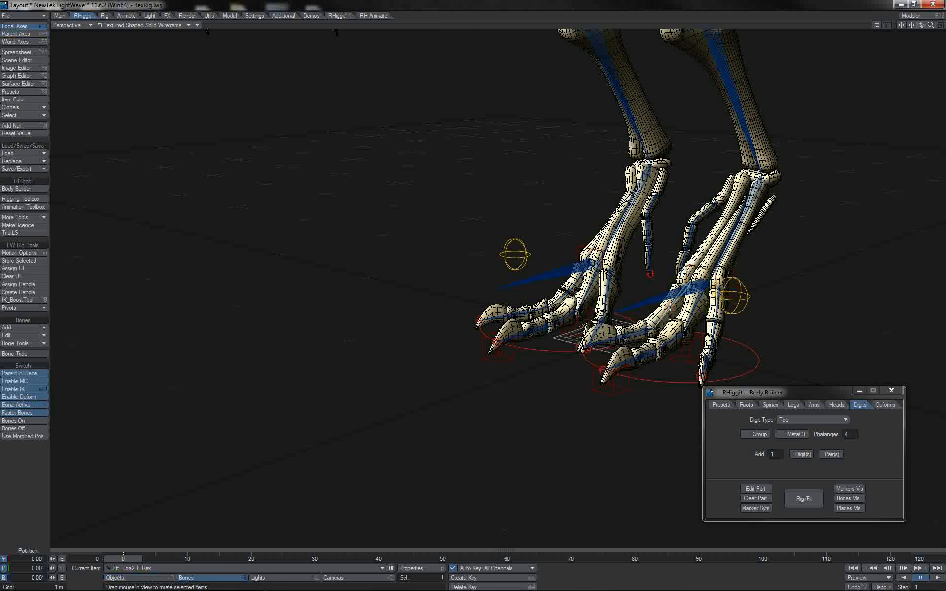
pyautogui.press('y')
pyautogui.click(750, 491)
pyautogui.click(168, 342)
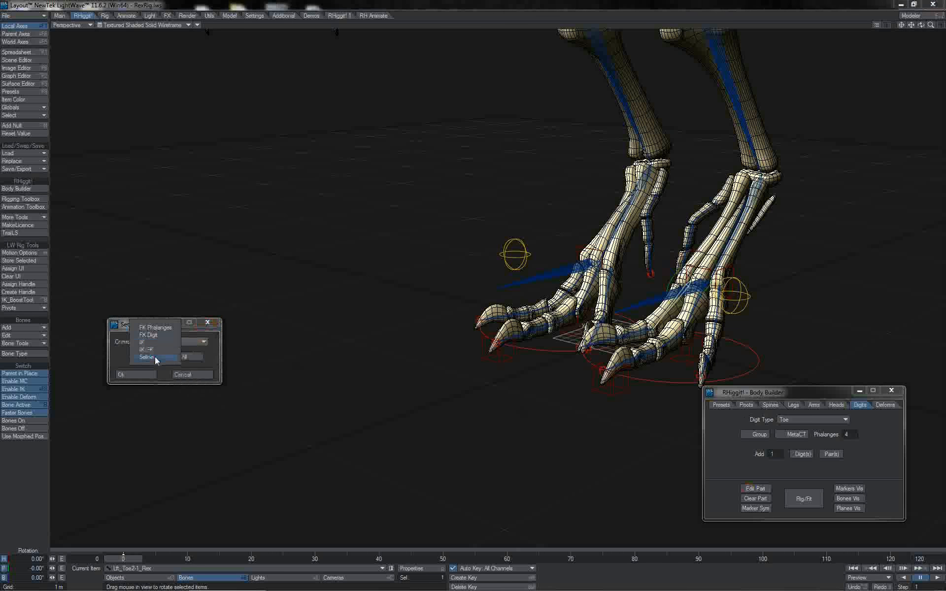
pyautogui.click(156, 358)
pyautogui.click(146, 357)
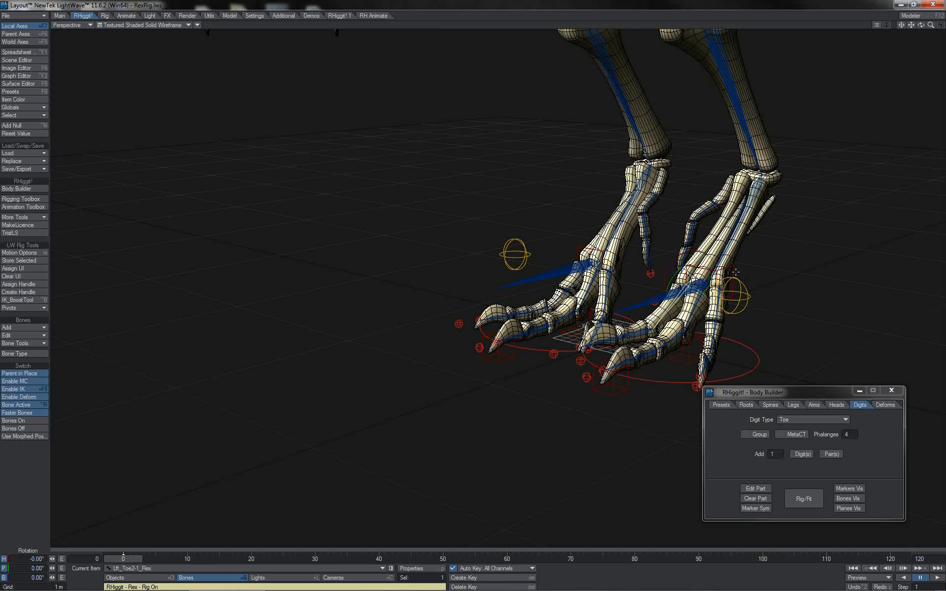
# Step: Test the Spline toes by moving the Lft_LegIKActual1_Rex handle twice, undoing each move
pyautogui.click(736, 272)
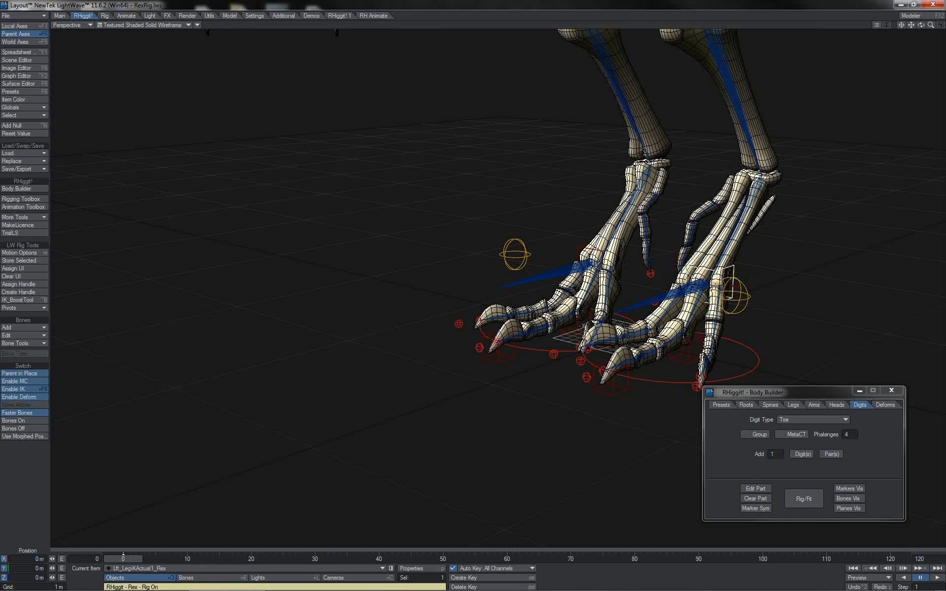
pyautogui.moveTo(711, 318)
pyautogui.mouseDown()
pyautogui.moveTo(722, 100)
pyautogui.moveTo(710, 361)
pyautogui.moveTo(716, 236)
pyautogui.moveTo(710, 350)
pyautogui.moveTo(713, 271)
pyautogui.moveTo(713, 329)
pyautogui.mouseUp()
pyautogui.hotkey('ctrl', 'z')
pyautogui.moveTo(709, 314)
pyautogui.mouseDown()
pyautogui.moveTo(709, 190)
pyautogui.moveTo(709, 326)
pyautogui.mouseUp()
pyautogui.hotkey('ctrl', 'z')
# Step: Set the control type of the left Toe1 digit to FK Digit for the selected part
pyautogui.click(704, 213)
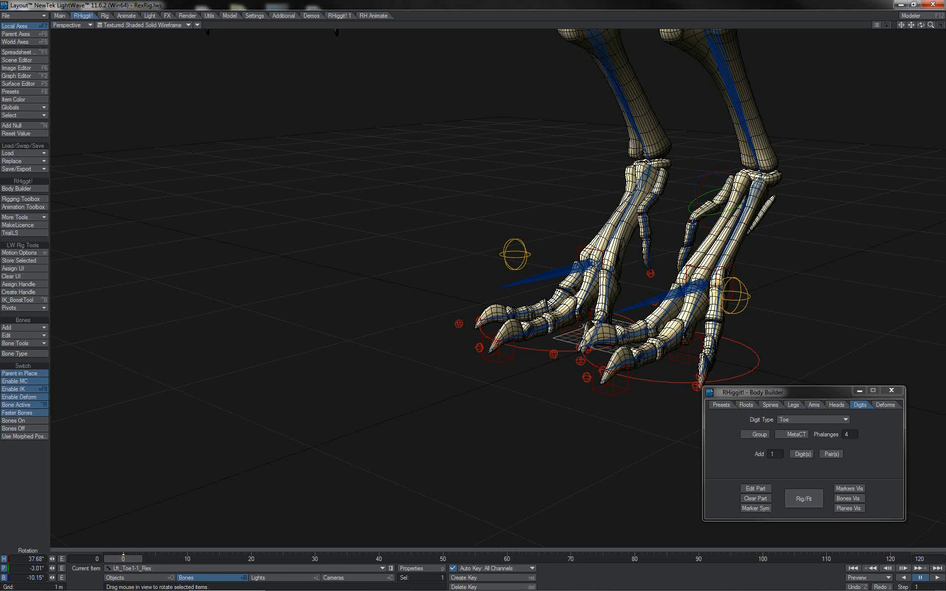
pyautogui.click(749, 490)
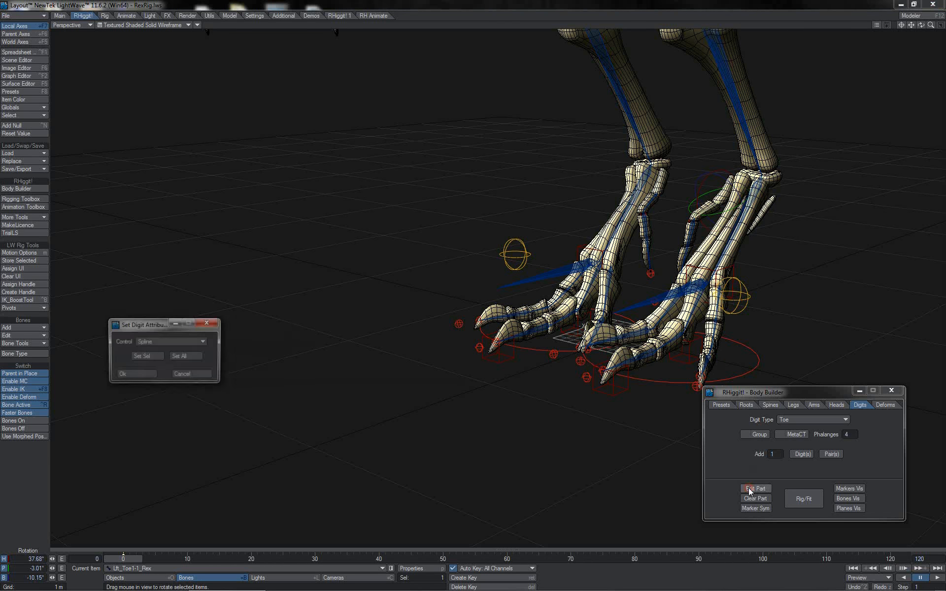
pyautogui.click(198, 342)
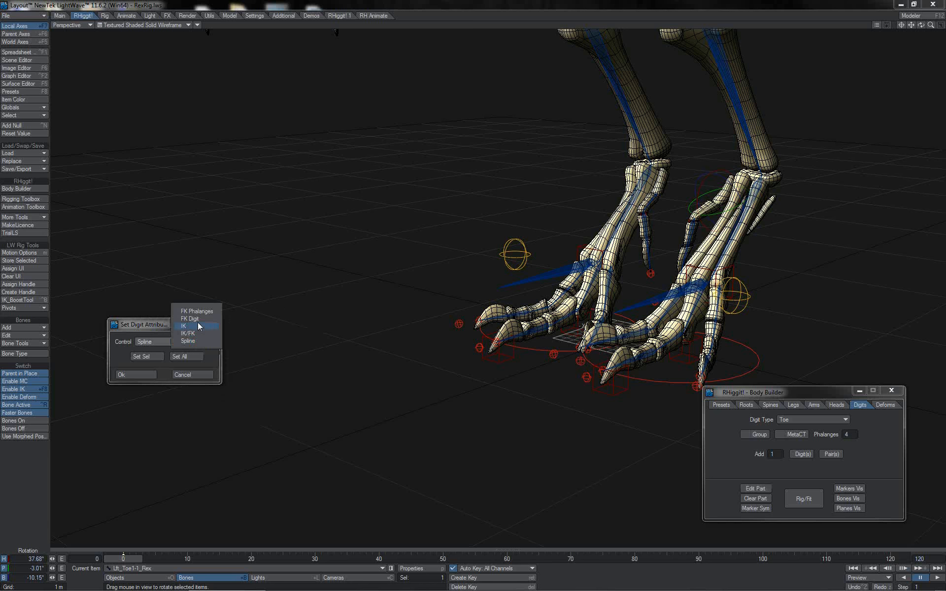
pyautogui.click(199, 319)
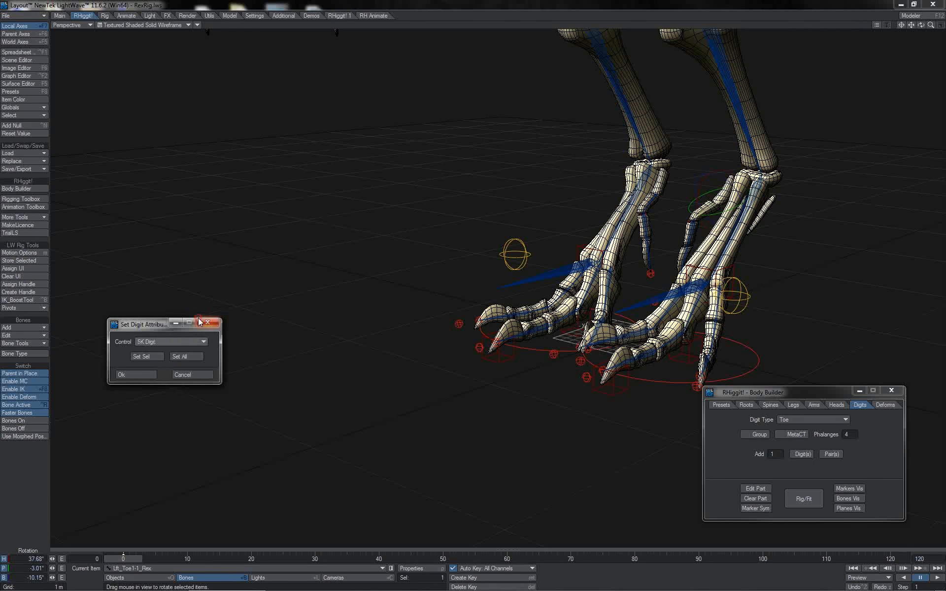
pyautogui.click(143, 358)
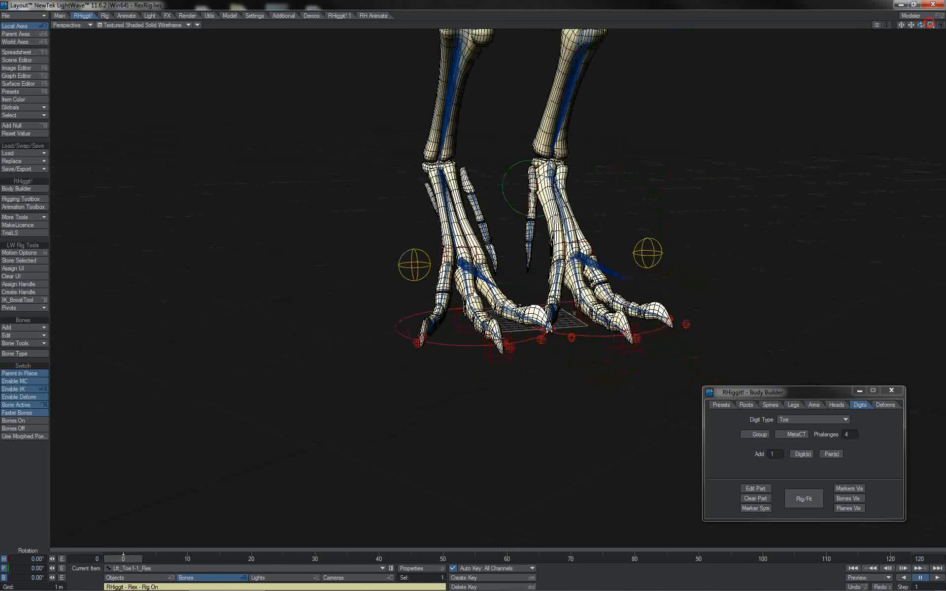
# Step: Switch to parent axes, test-rotate the first bone of left Toe1, and undo the rotation
pyautogui.moveTo(931, 25); pyautogui.dragTo(944, 25)
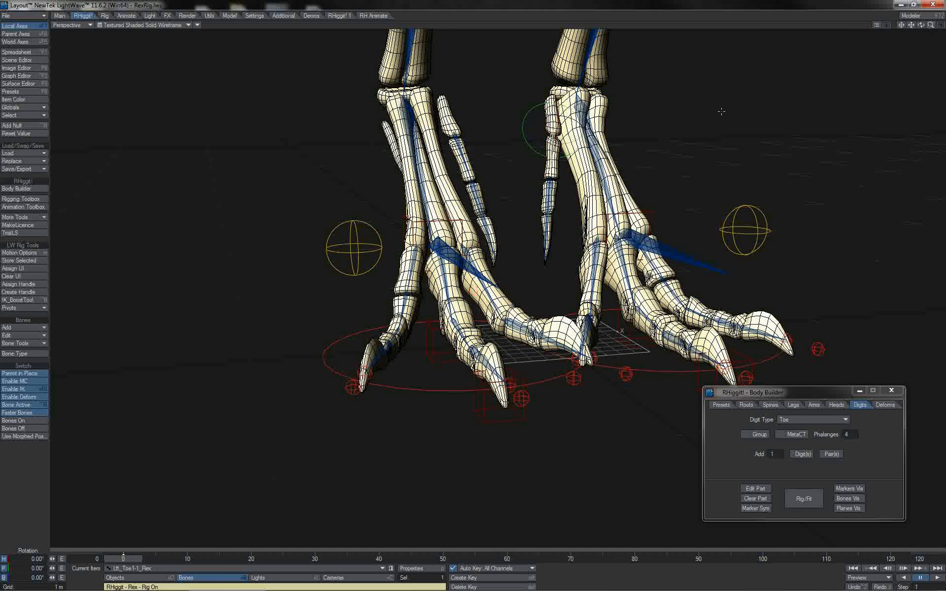
pyautogui.click(16, 33)
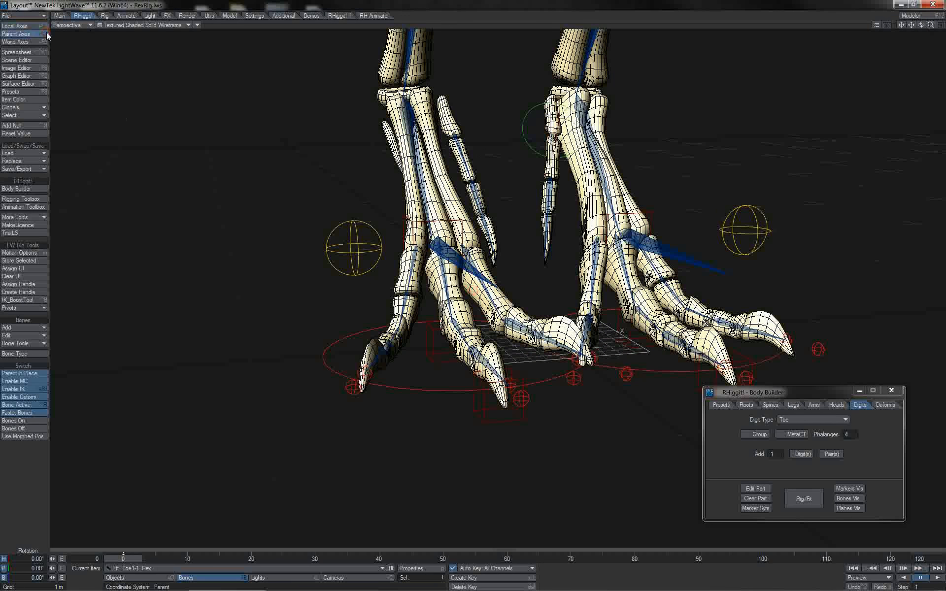
pyautogui.moveTo(558, 130)
pyautogui.mouseDown()
pyautogui.moveTo(571, 118)
pyautogui.moveTo(571, 132)
pyautogui.mouseUp()
pyautogui.hotkey('ctrl', 'z')
# Step: Test the whole rig by moving and rotating the MainRoot_Rex bone, and undo the rotation
pyautogui.moveTo(930, 25); pyautogui.dragTo(937, 26)
pyautogui.click(449, 93)
pyautogui.press('t')
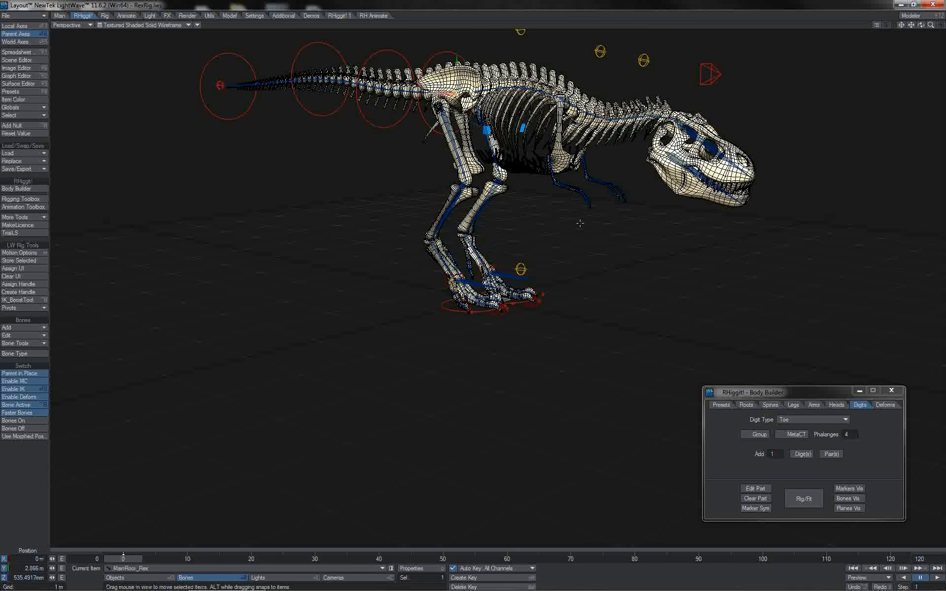
pyautogui.moveTo(619, 257)
pyautogui.mouseDown()
pyautogui.moveTo(661, 259)
pyautogui.moveTo(584, 257)
pyautogui.moveTo(618, 255)
pyautogui.mouseUp()
pyautogui.moveTo(618, 256)
pyautogui.mouseDown(button='right')
pyautogui.moveTo(617, 231)
pyautogui.moveTo(622, 274)
pyautogui.mouseUp(button='right')
pyautogui.press('y')
pyautogui.moveTo(628, 271)
pyautogui.mouseDown()
pyautogui.moveTo(630, 301)
pyautogui.moveTo(630, 266)
pyautogui.moveTo(650, 286)
pyautogui.moveTo(639, 295)
pyautogui.moveTo(635, 276)
pyautogui.mouseUp()
pyautogui.hotkey('ctrl', 'z')
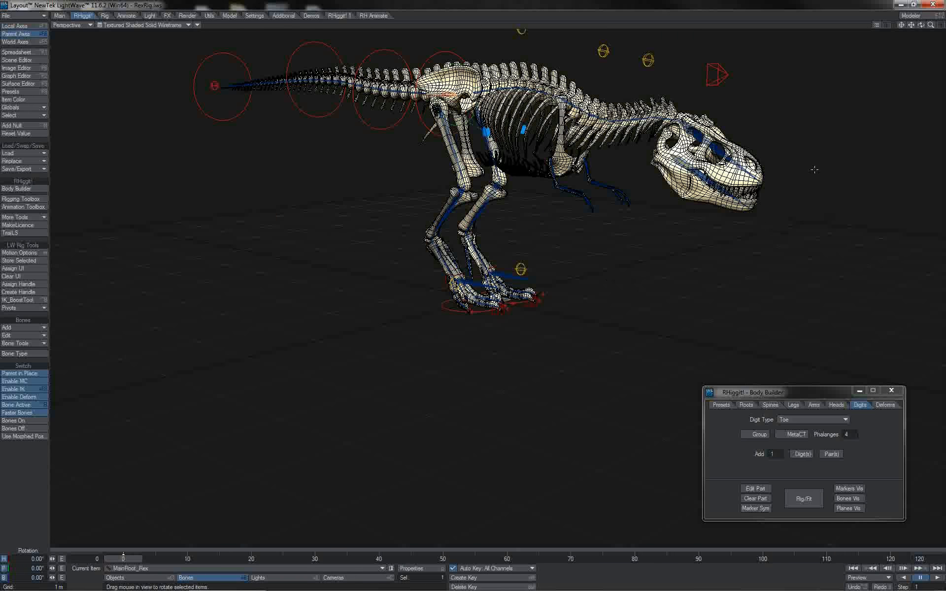
# Step: Select the left and right IK toe-tip controls at the feet together
pyautogui.click(932, 24)
pyautogui.moveTo(931, 25); pyautogui.dragTo(922, 65)
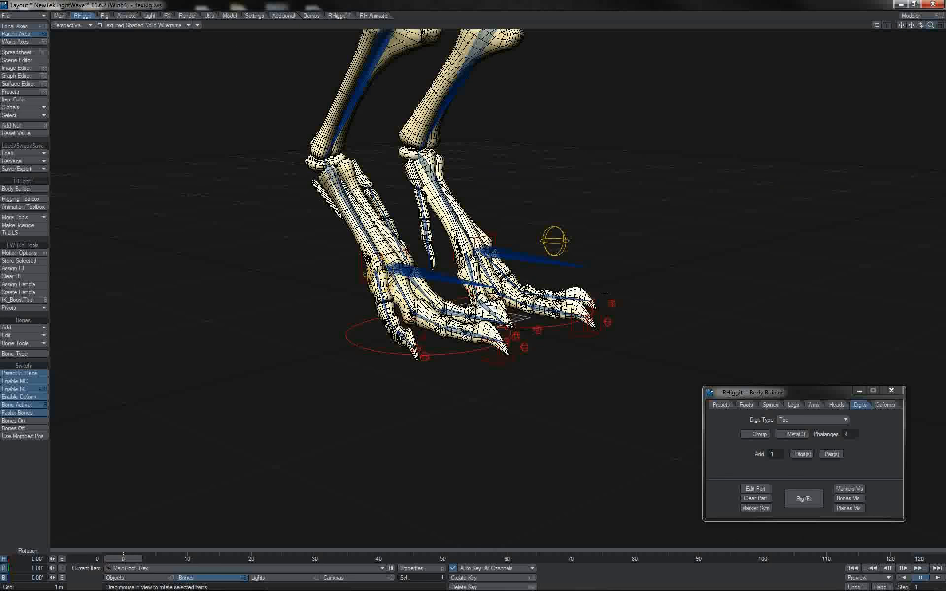
pyautogui.click(584, 340)
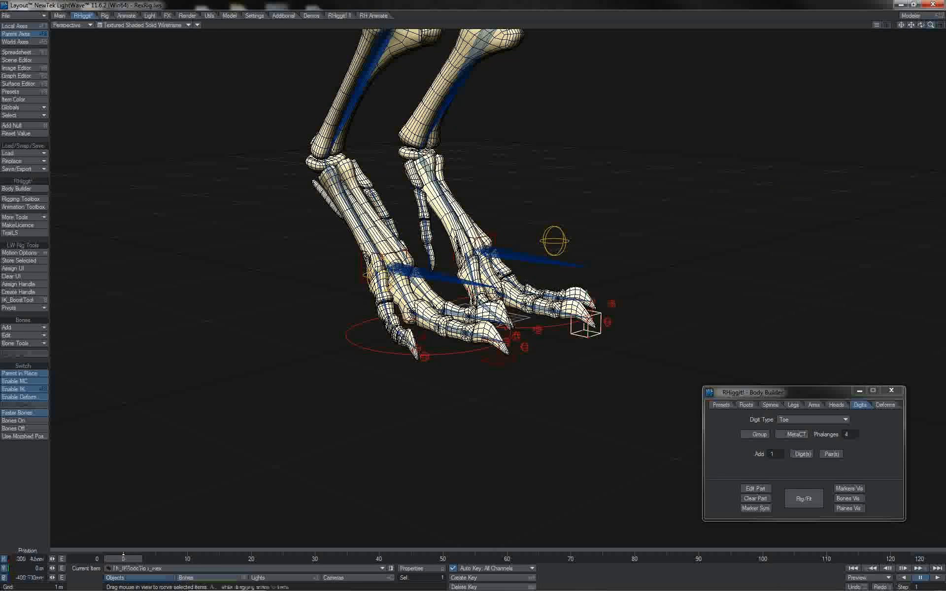
pyautogui.keyDown('shift'); pyautogui.click(498, 351); pyautogui.keyUp('shift')
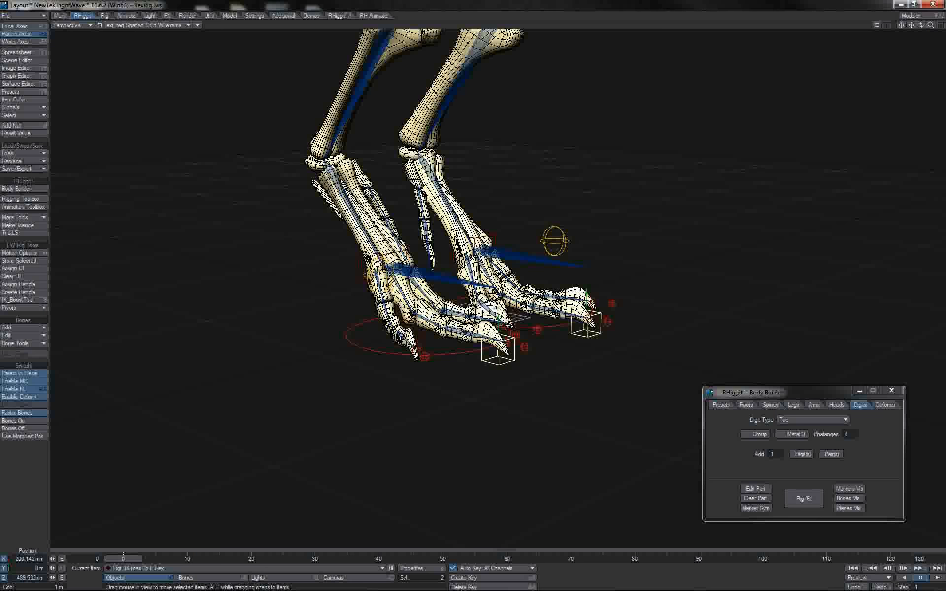
# Step: Set the rest length of the left and right Toes1 bones to 0.1 m
pyautogui.click(435, 275)
pyautogui.keyDown('shift'); pyautogui.click(526, 258); pyautogui.keyUp('shift')
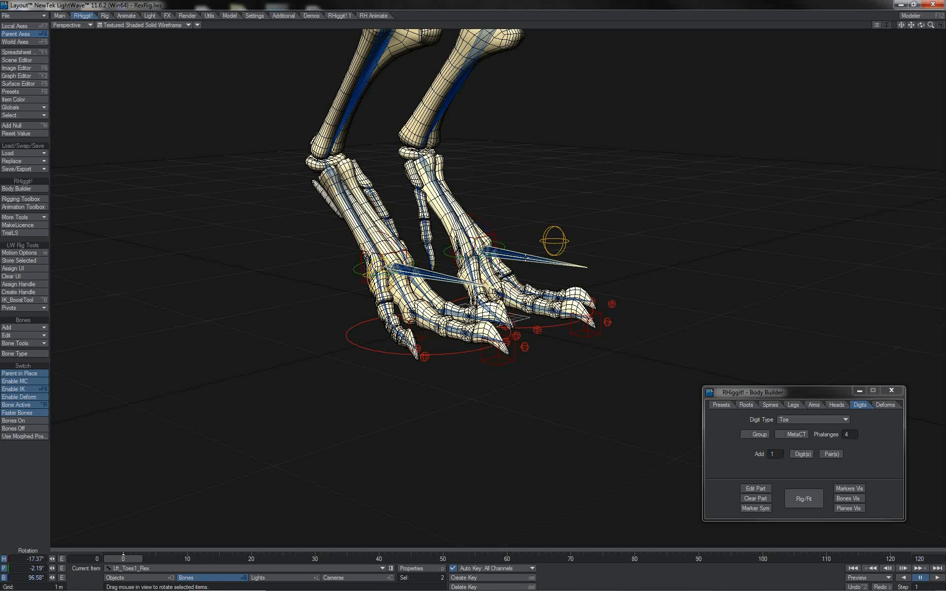
pyautogui.press('p')
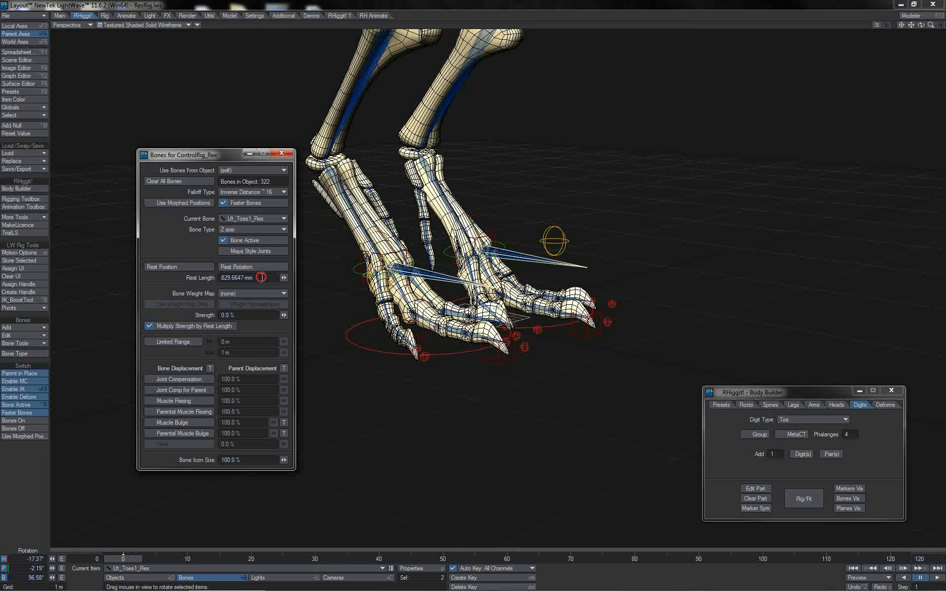
pyautogui.moveTo(260, 277); pyautogui.dragTo(215, 274)
pyautogui.write('0')
pyautogui.write('.1m')
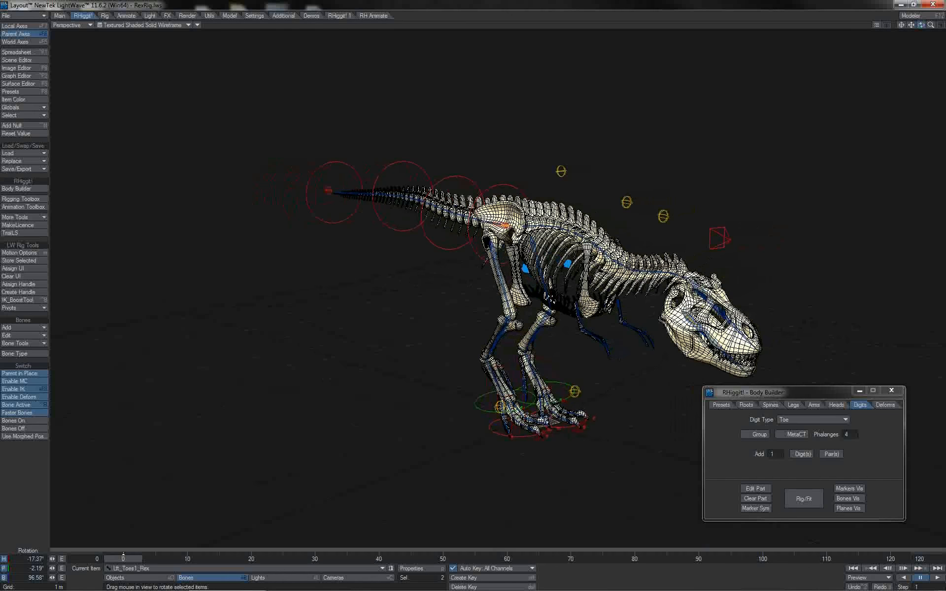
# Step: Test Spine1_Handle1_Rex by rotating it to 20° pitch and to a -13.7° heading, undoing each rotation
pyautogui.moveTo(921, 25); pyautogui.dragTo(759, 25)
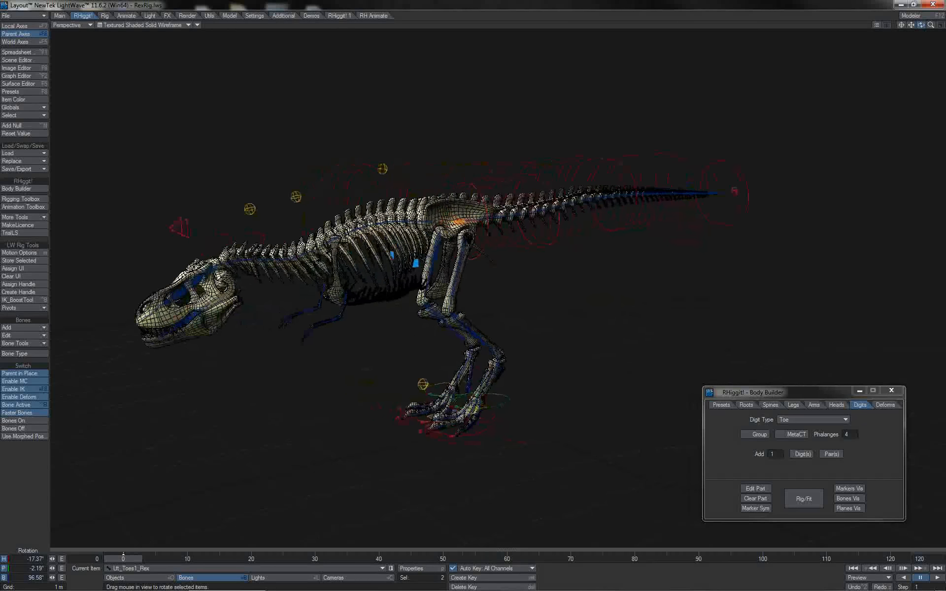
pyautogui.click(398, 170)
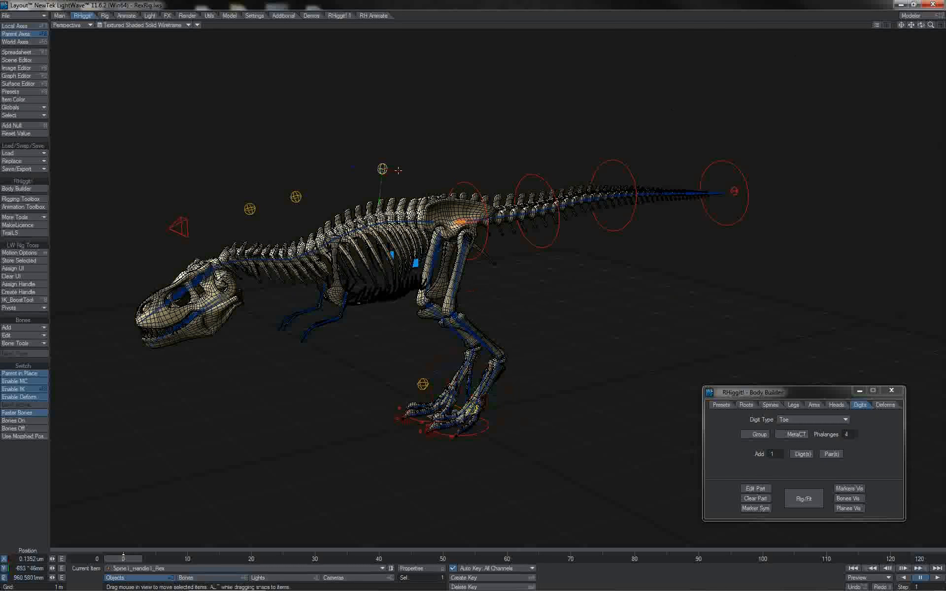
pyautogui.press('y')
pyautogui.moveTo(444, 126); pyautogui.dragTo(473, 207)
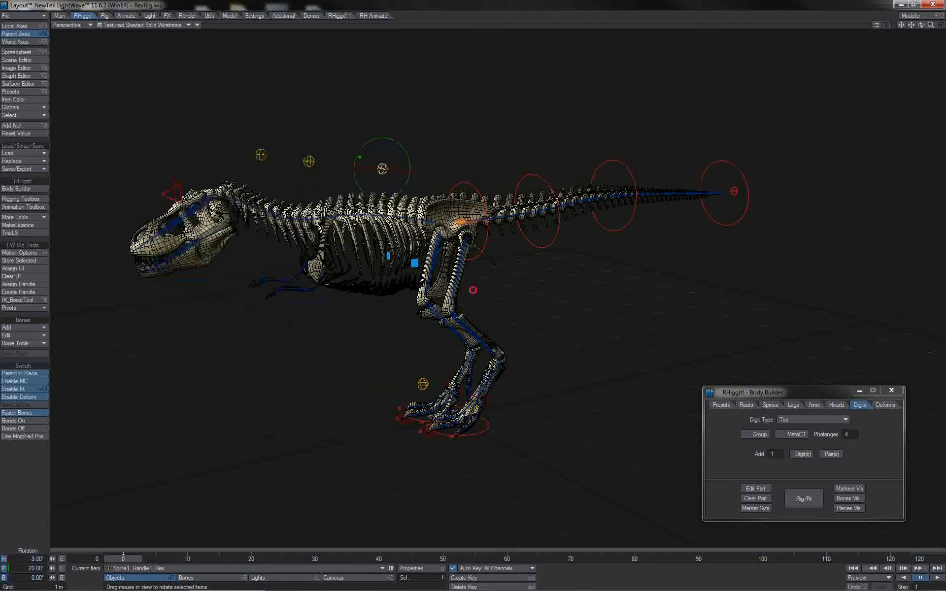
pyautogui.hotkey('ctrl', 'z')
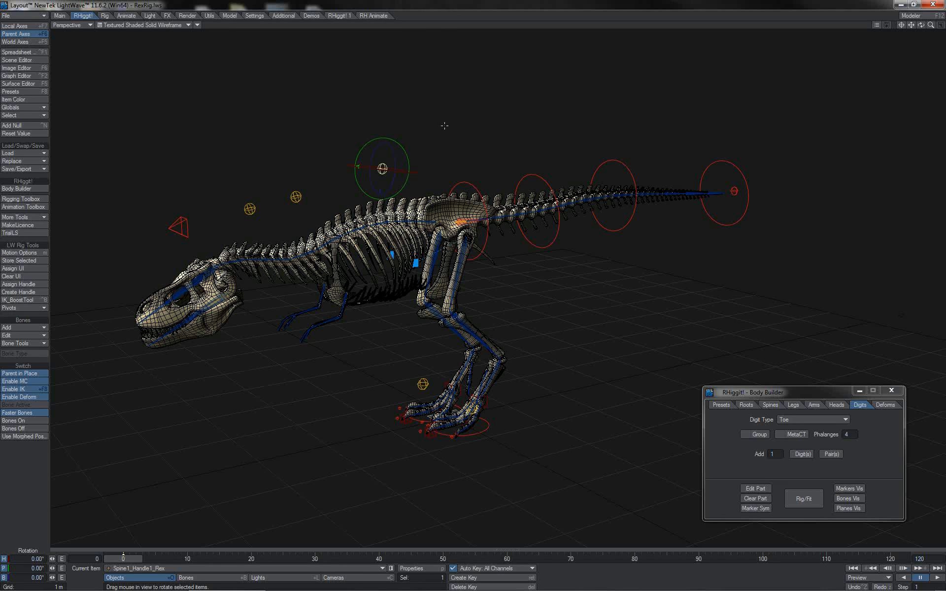
pyautogui.moveTo(444, 125); pyautogui.dragTo(411, 131)
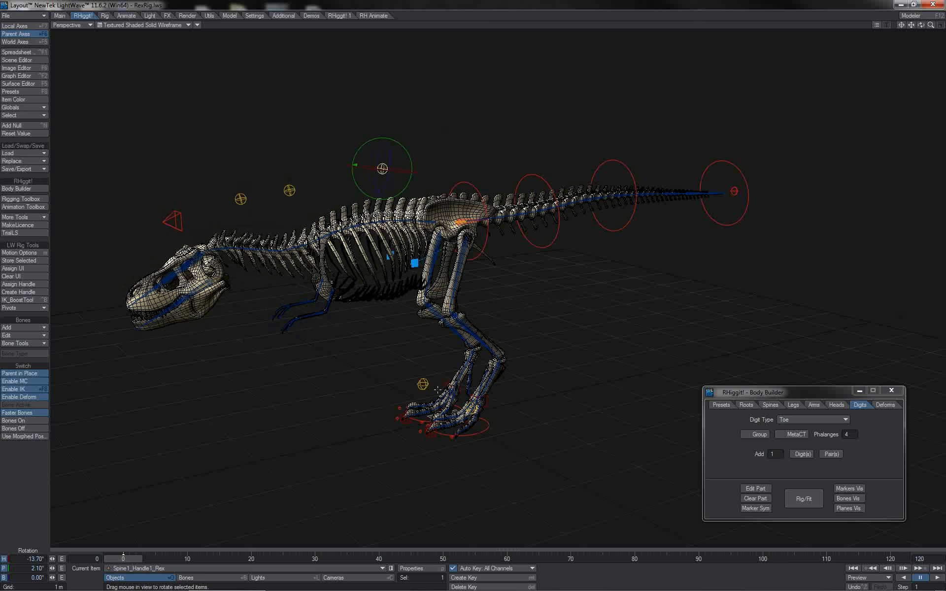
pyautogui.hotkey('ctrl', 'z')
pyautogui.keyDown('alt'); pyautogui.moveTo(438, 390); pyautogui.dragTo(448, 367); pyautogui.keyUp('alt')
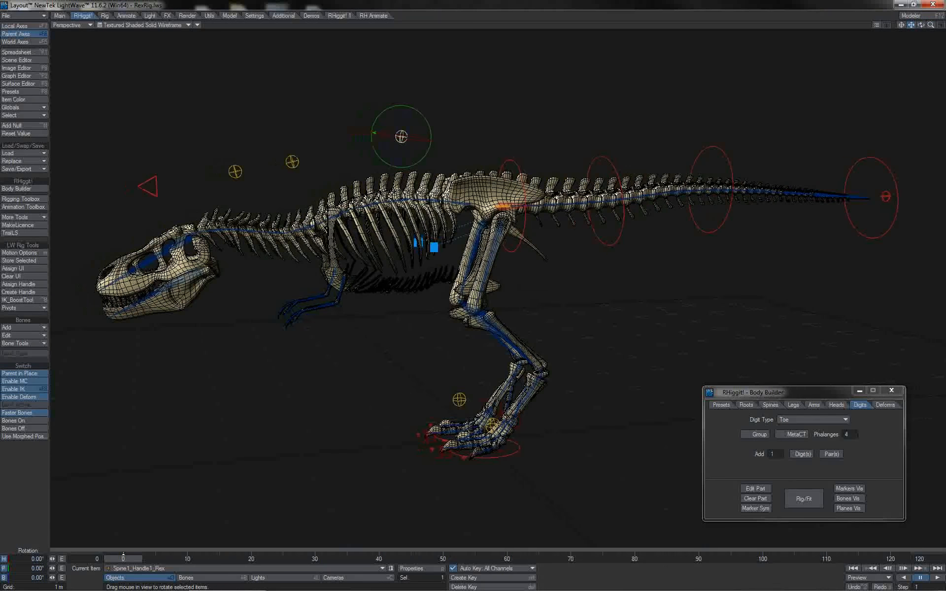